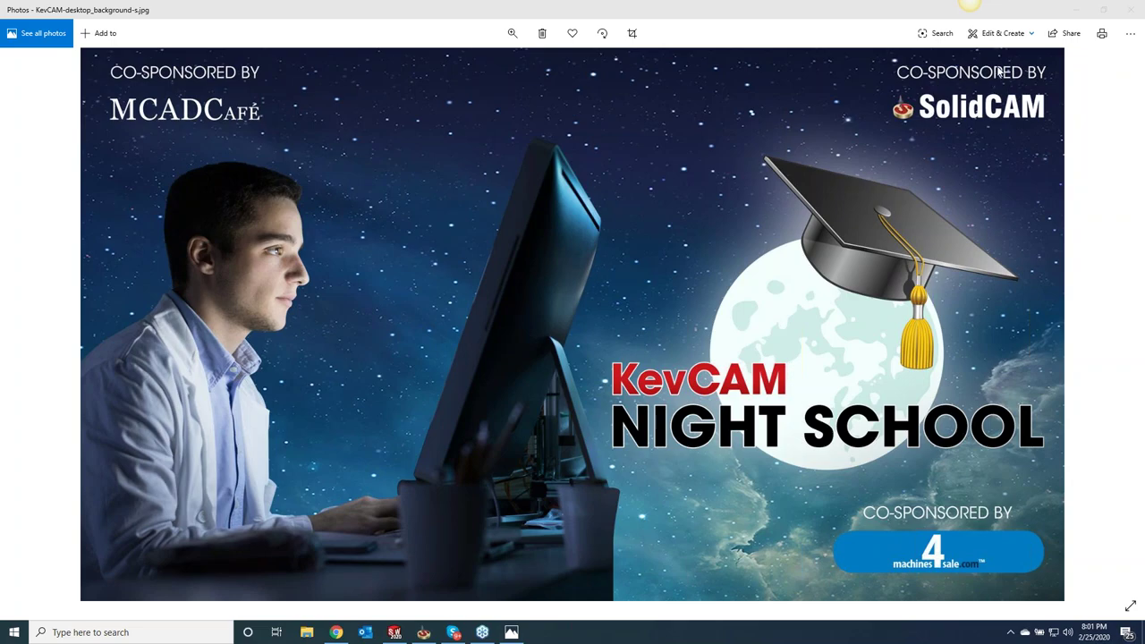
Minimize the Photos viewer and bring the 2_5D_Milling_1 assembly back full-screen in SOLIDWORKS
click(1077, 10)
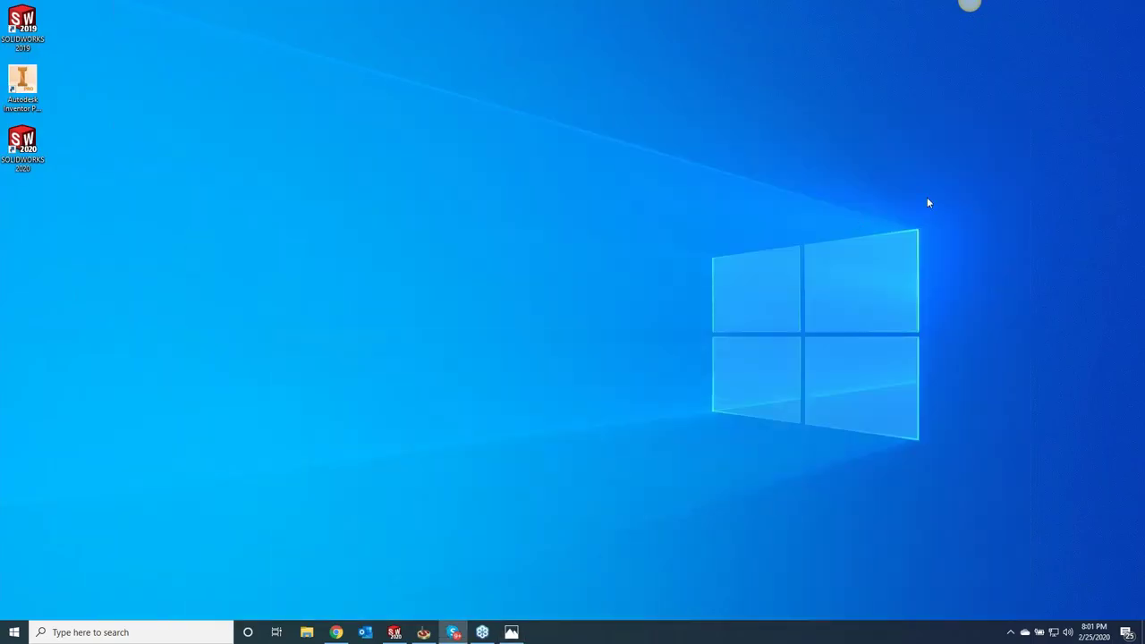
click(396, 633)
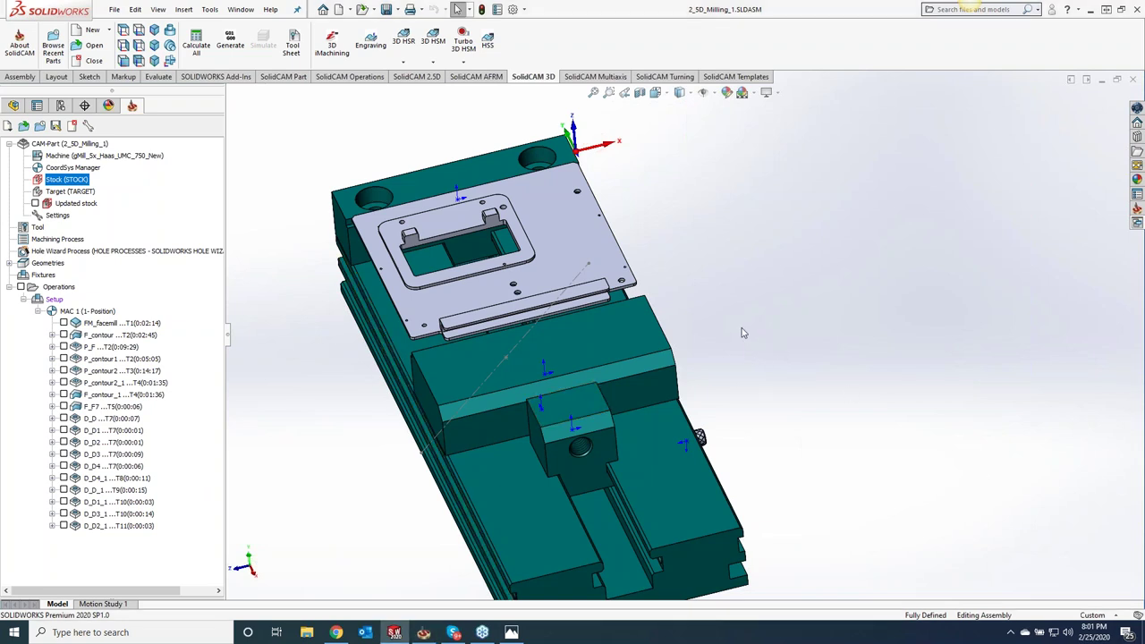
Zoom in on the plate, mark the last CAM operation as the insertion point, and show the 2.5D milling commands
scroll(741, 333, down, 5)
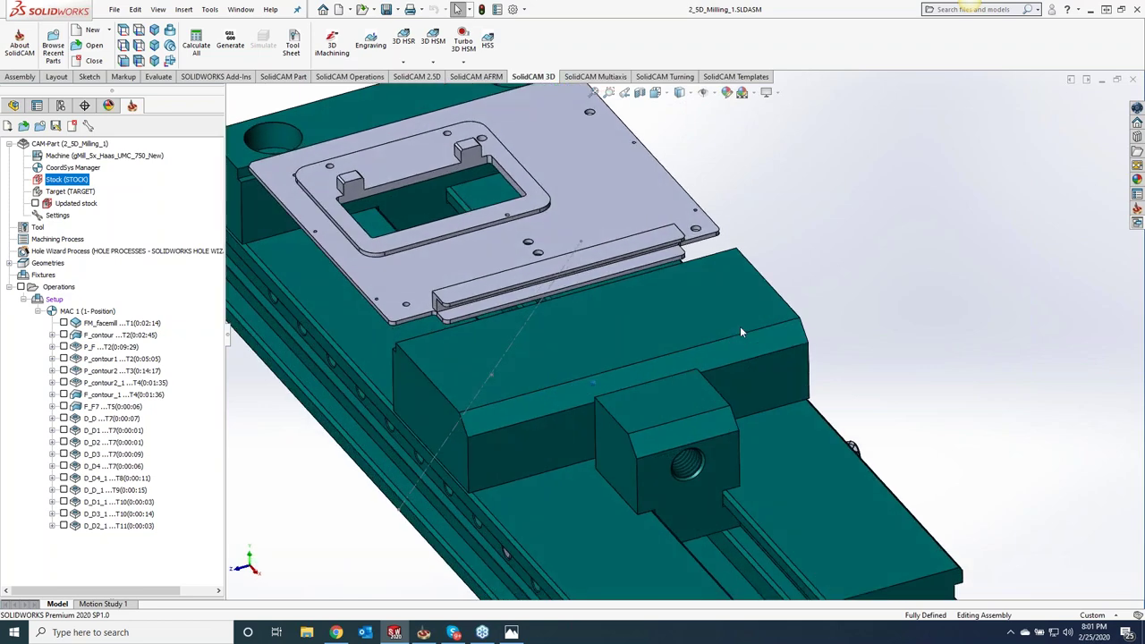
scroll(741, 333, down, 3)
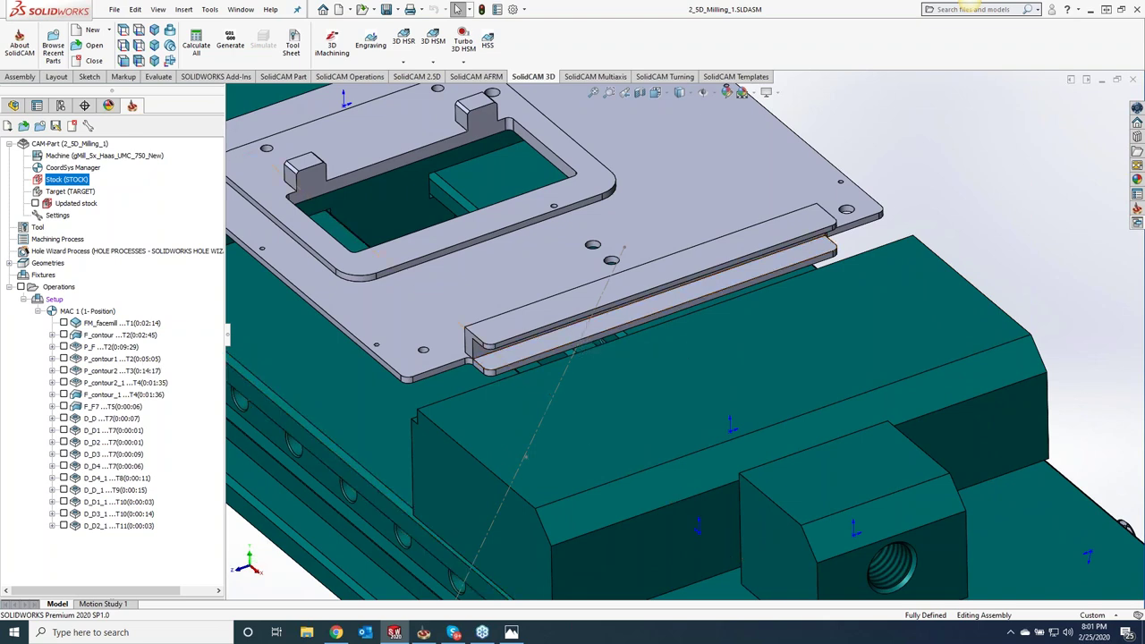
click(130, 527)
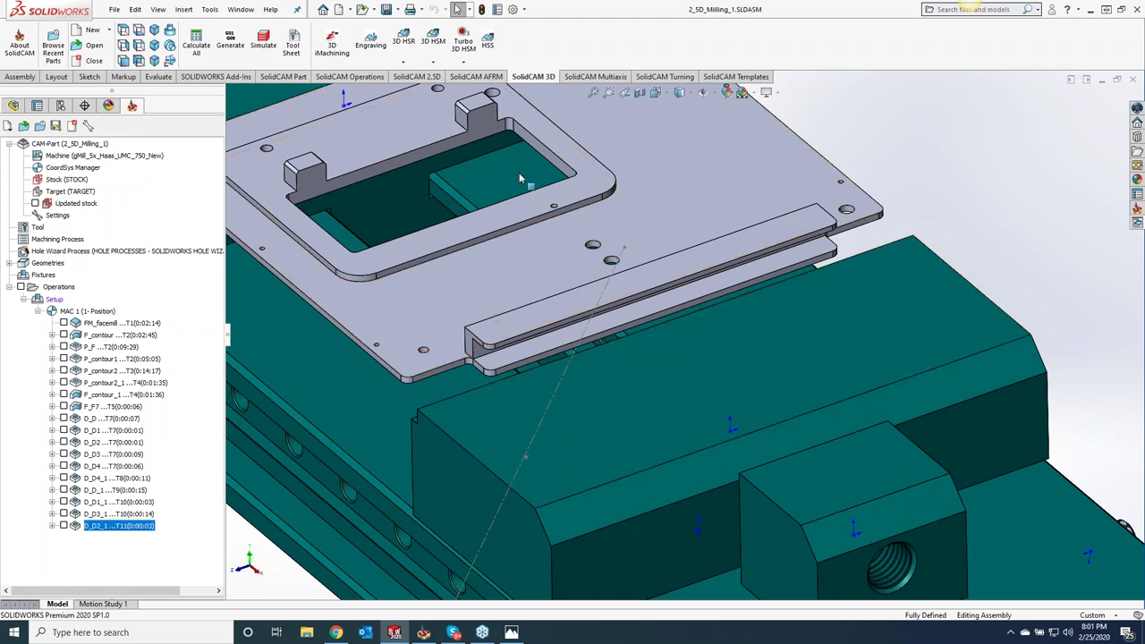
click(417, 76)
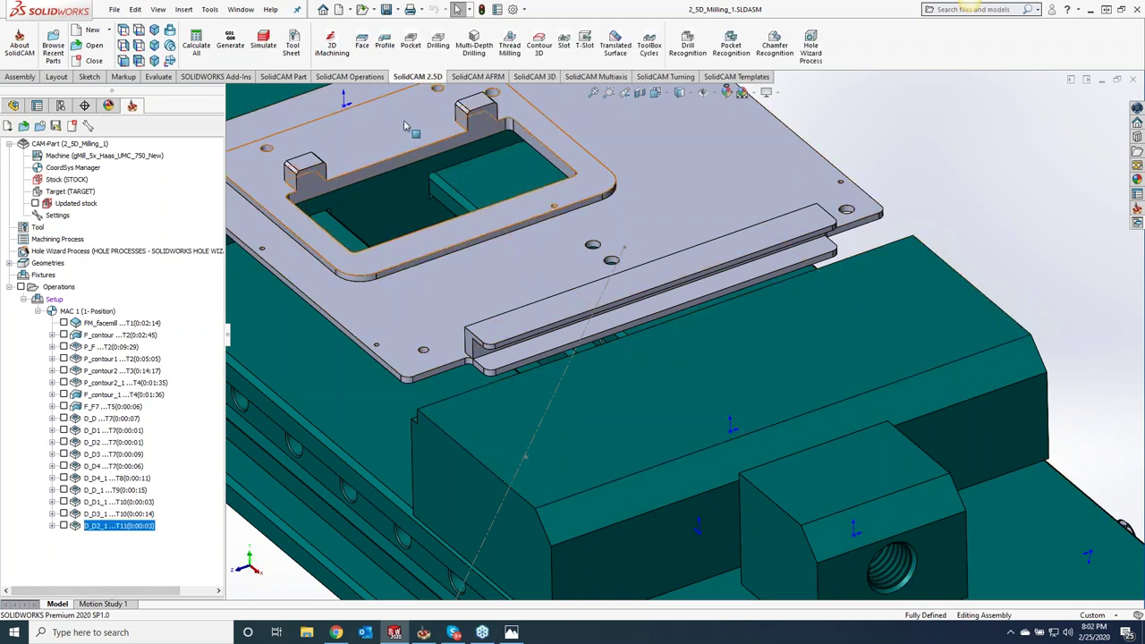
Start a T-Slot operation and begin defining its new geometry, contour3
click(584, 45)
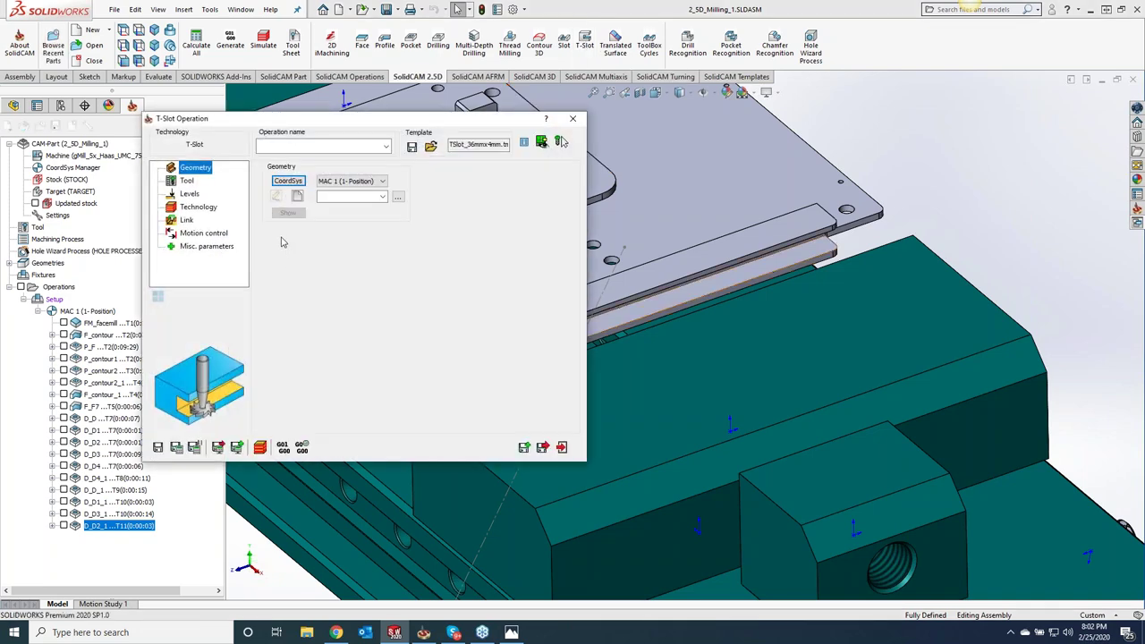
scroll(942, 163, down, 3)
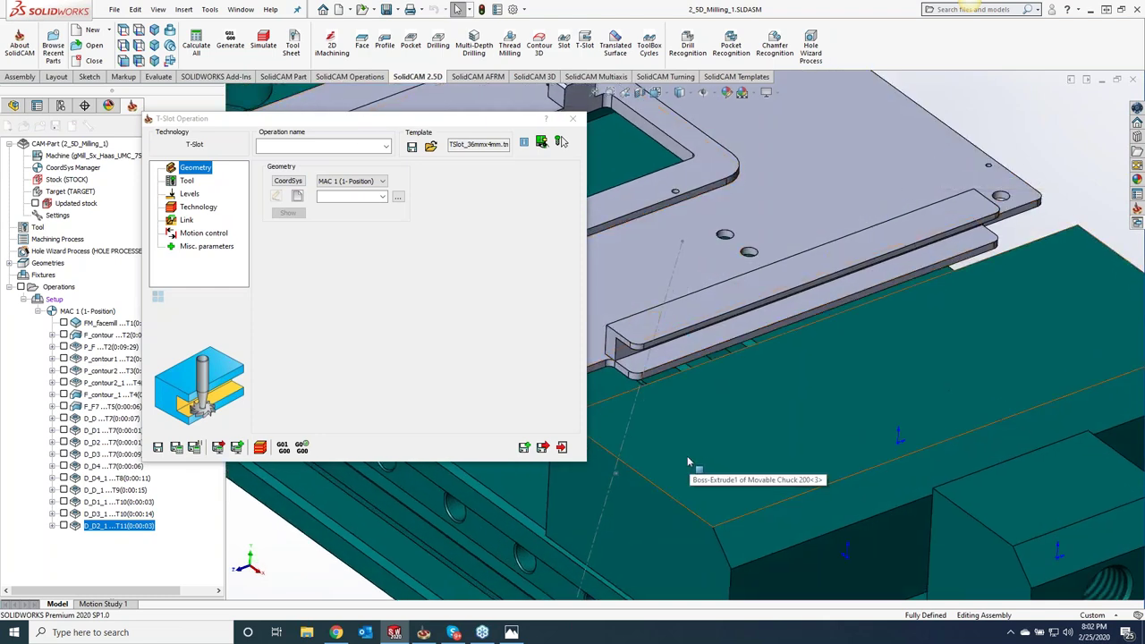
click(298, 197)
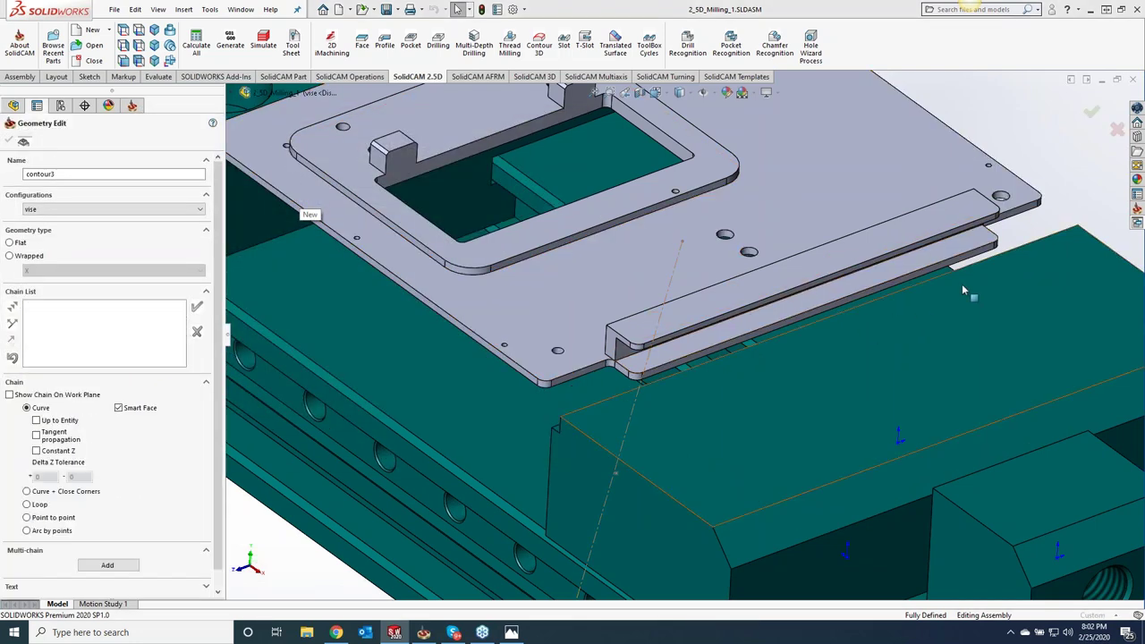
Chain the plate's long slot edge as contour3 and assign it to operation TSlot_contour3
scroll(963, 289, down, 1)
scroll(963, 289, up, 3)
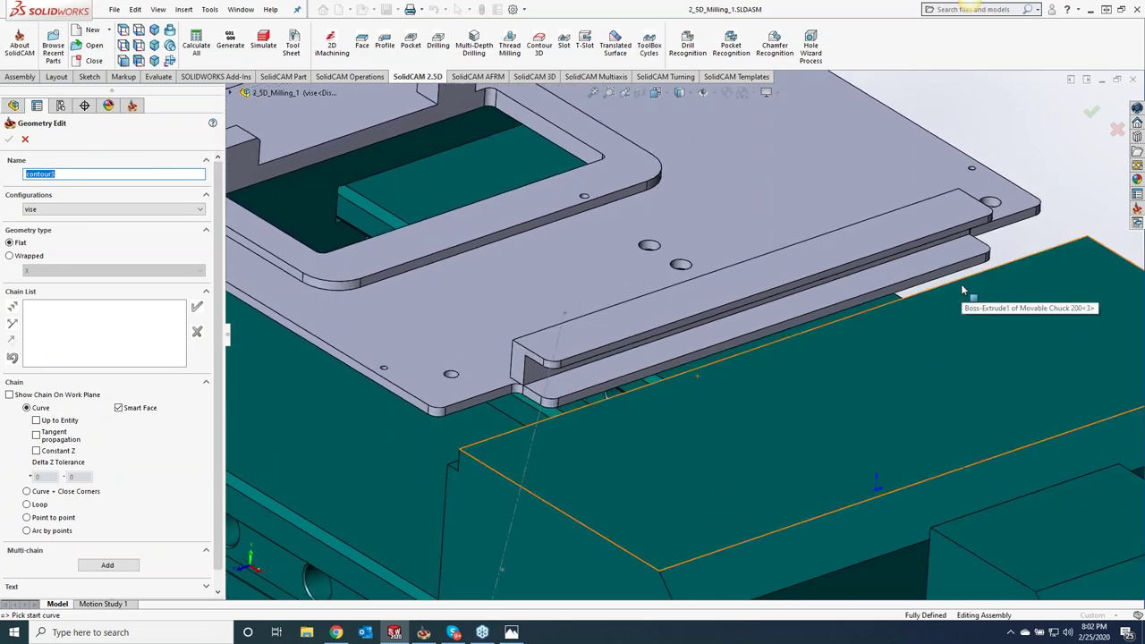
scroll(962, 304, down, 1)
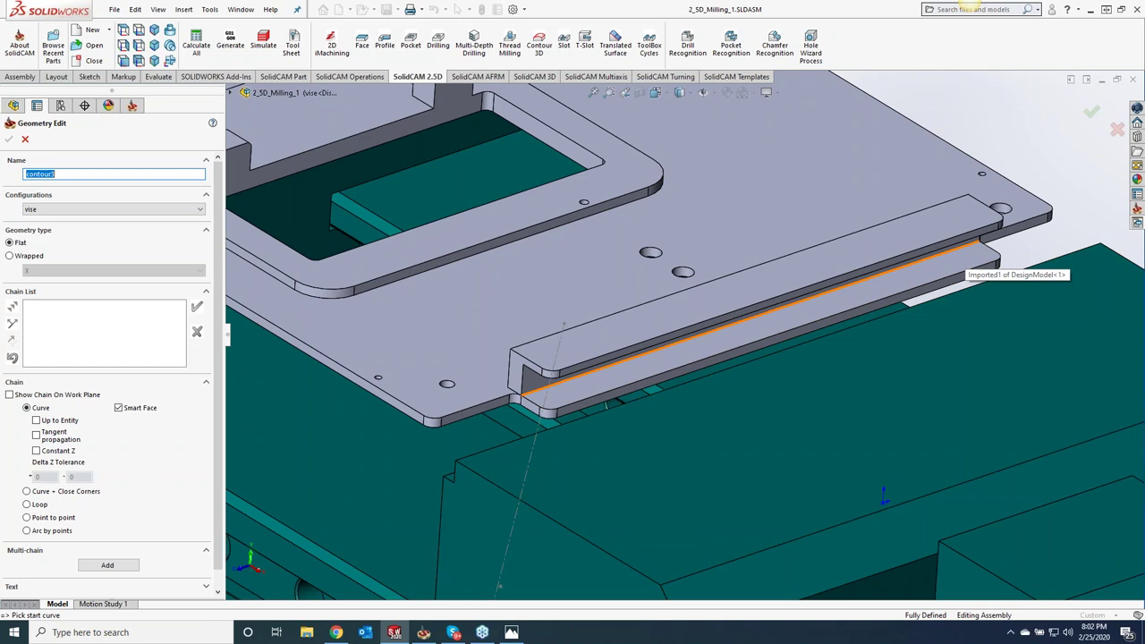
click(974, 247)
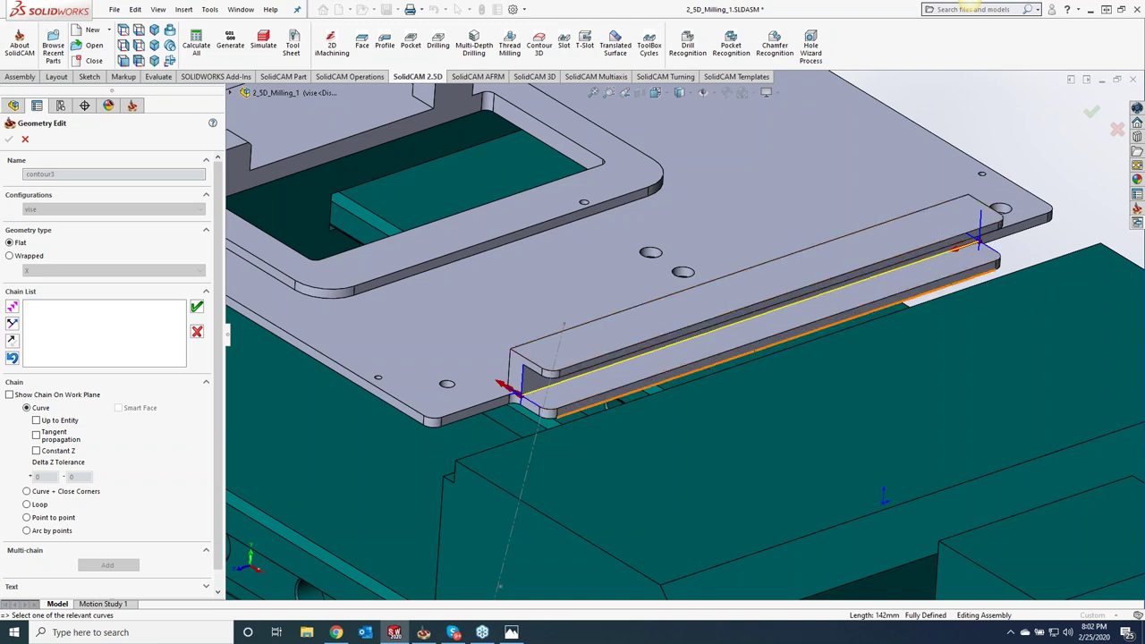
click(914, 285)
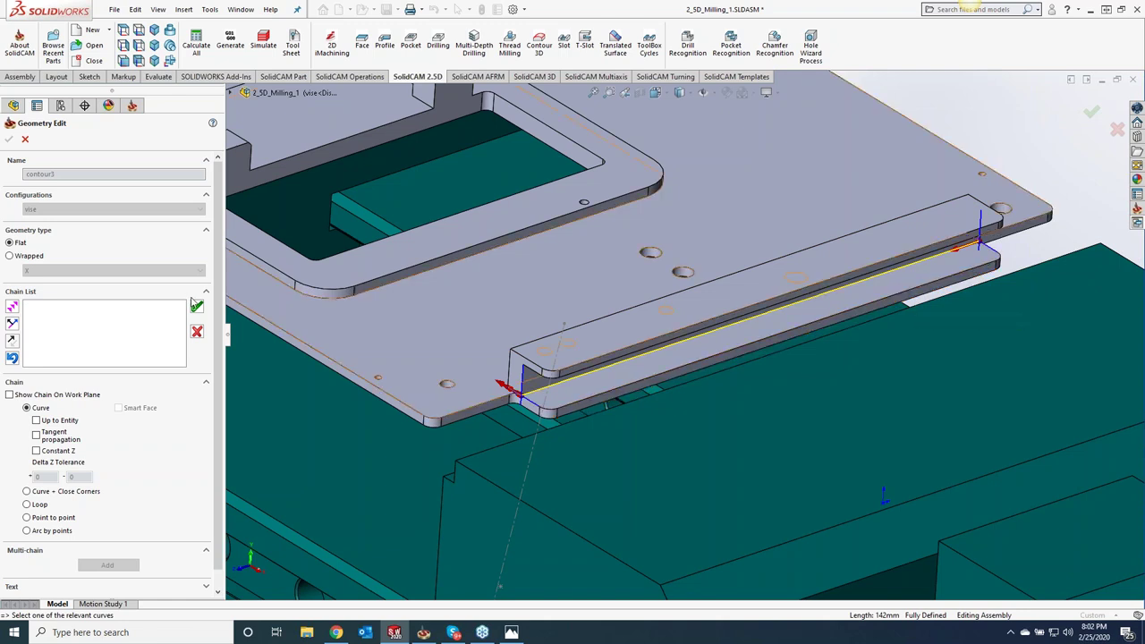
click(197, 307)
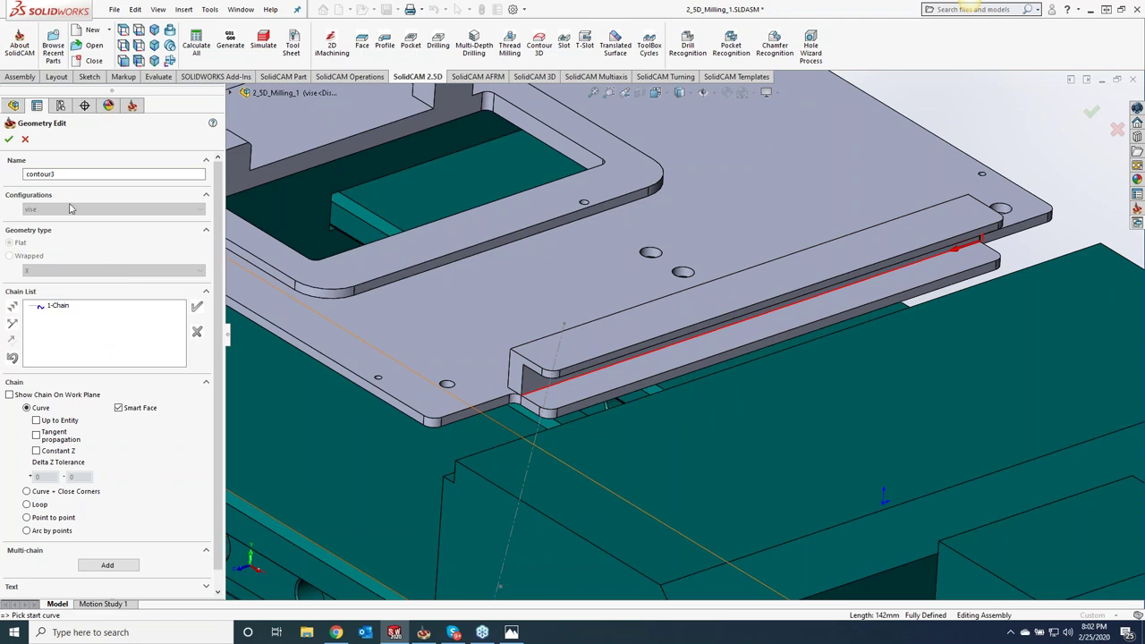
click(8, 139)
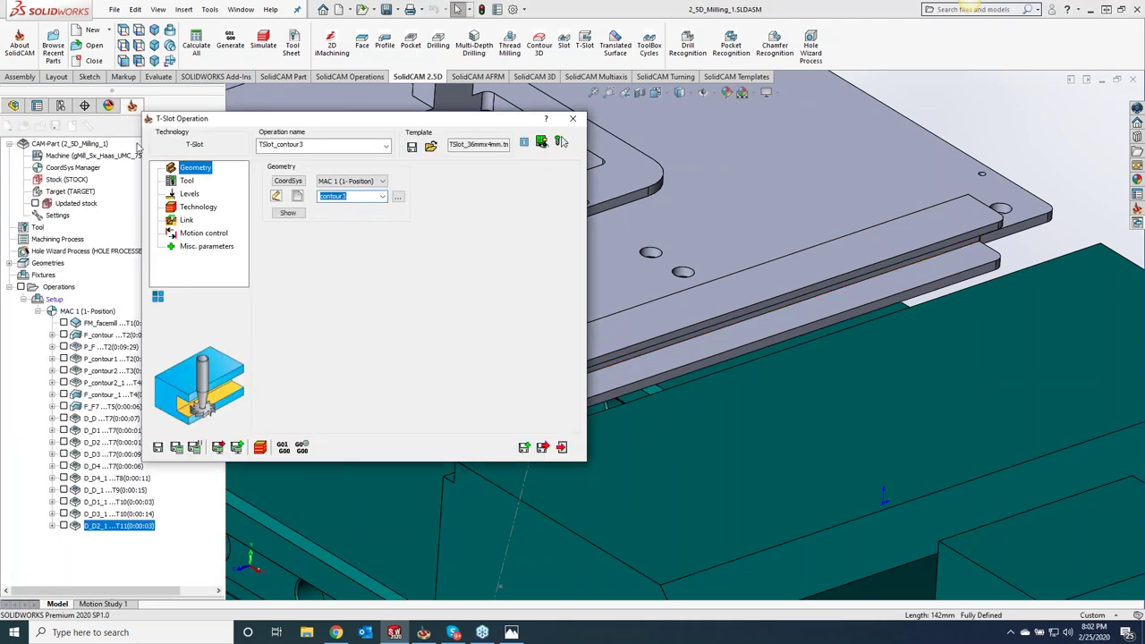
Choose tool 1, the 36 mm slot mill, and fit it with the local HSK A 63 ER 32x100 holder
click(187, 181)
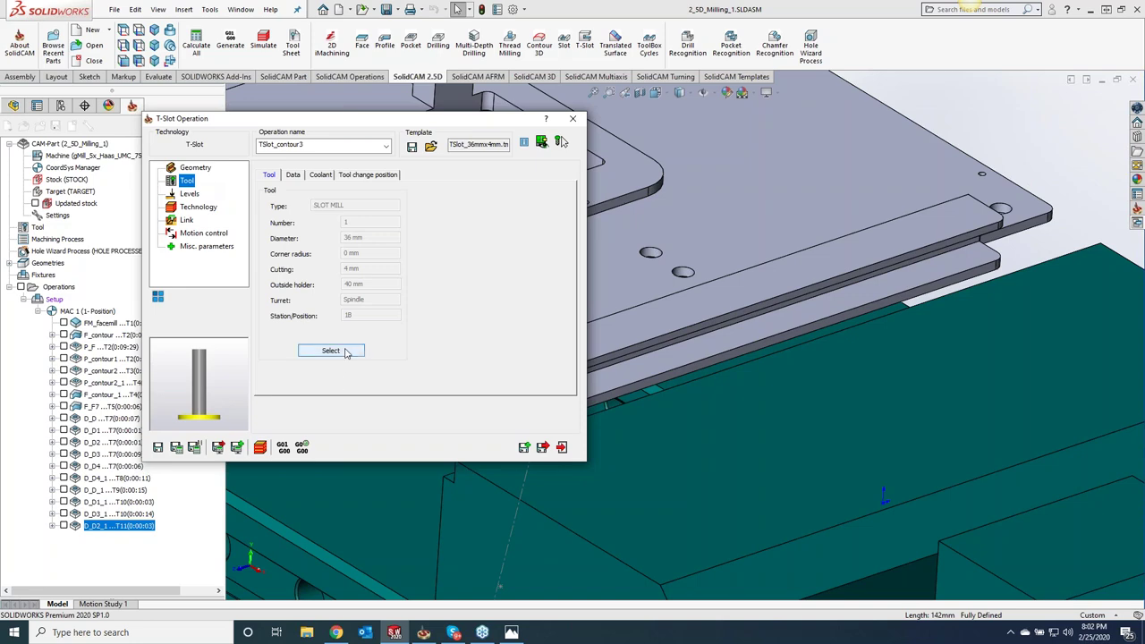
click(331, 350)
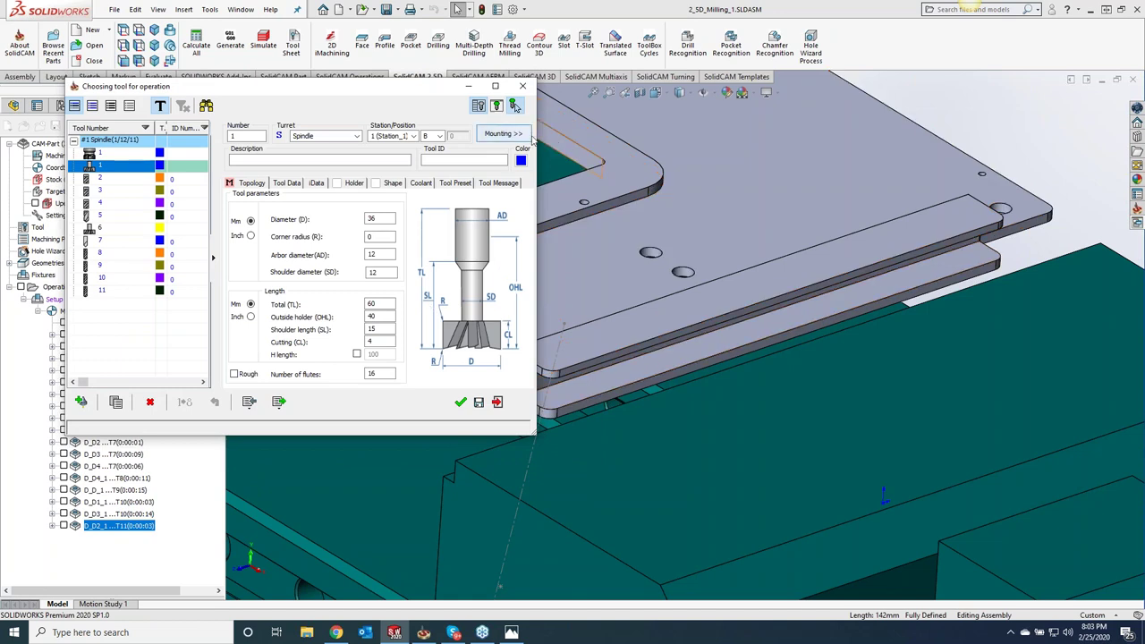
click(497, 106)
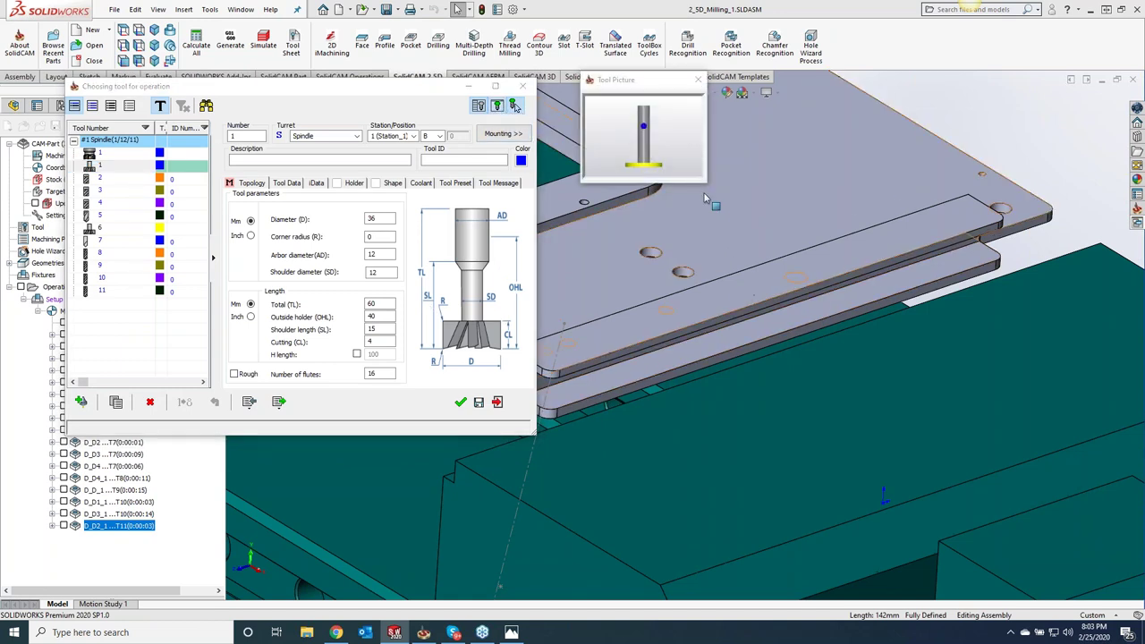
drag(706, 182, 984, 456)
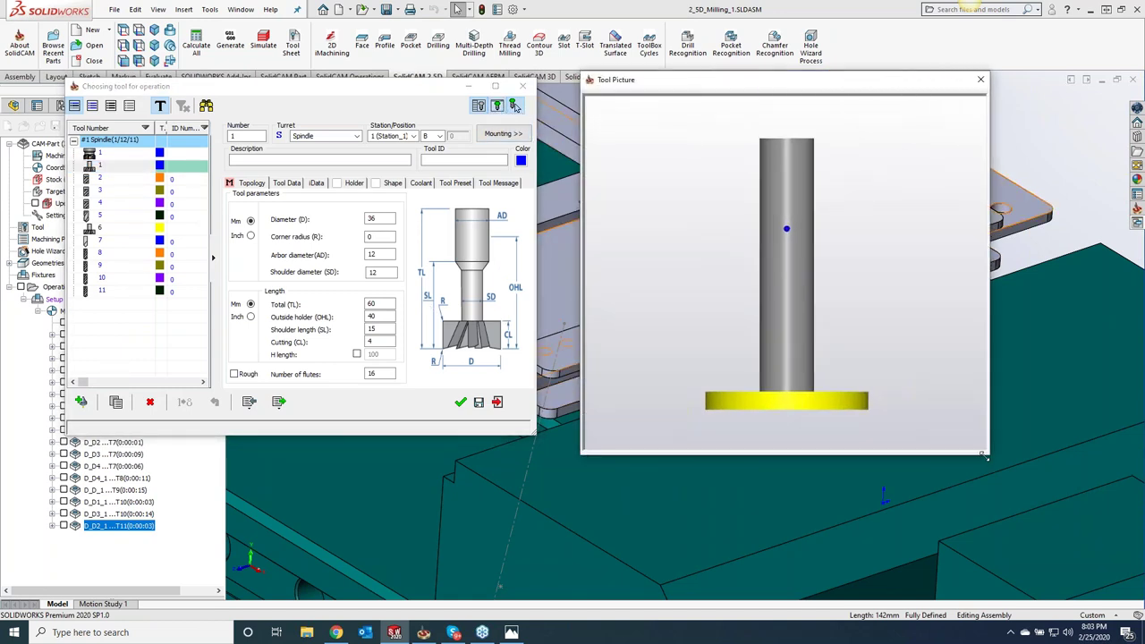
click(355, 184)
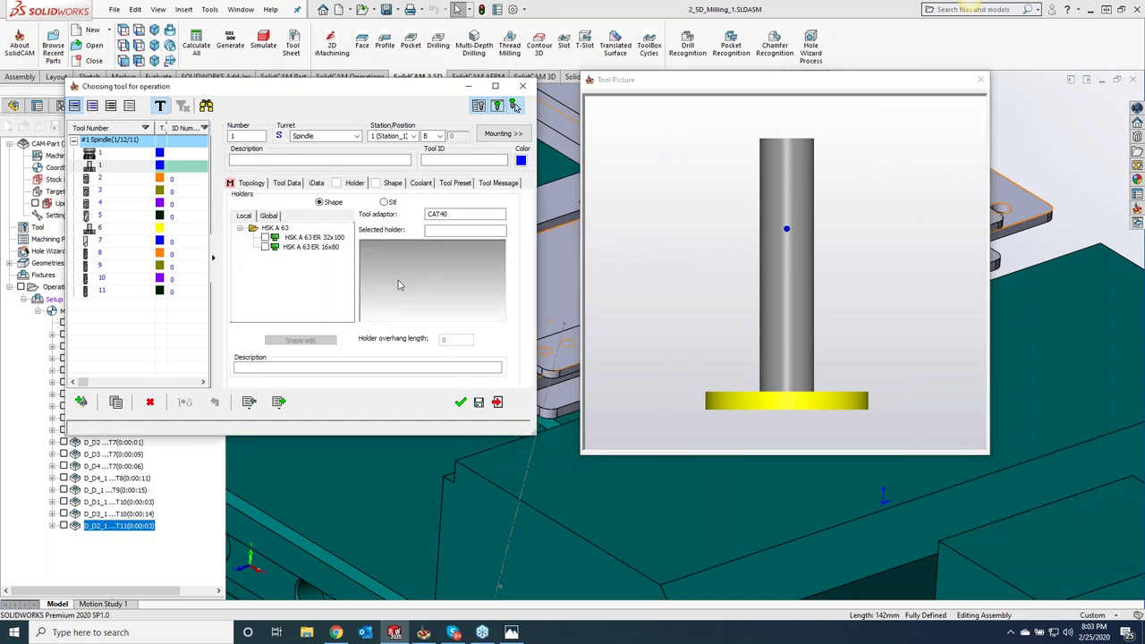
click(270, 216)
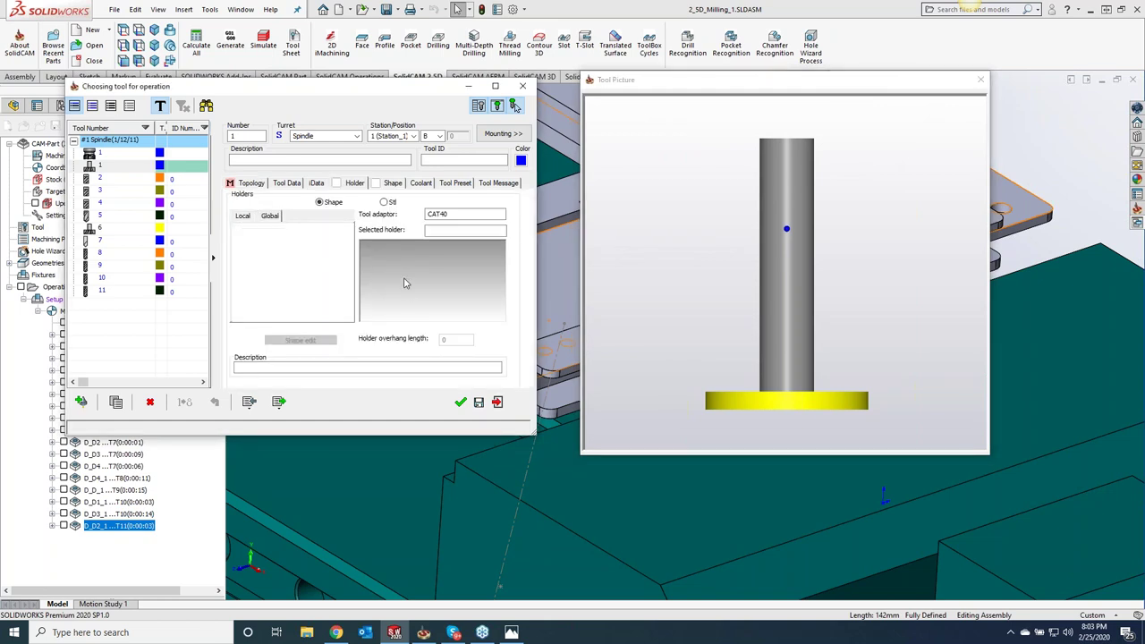
click(247, 217)
click(265, 238)
click(460, 404)
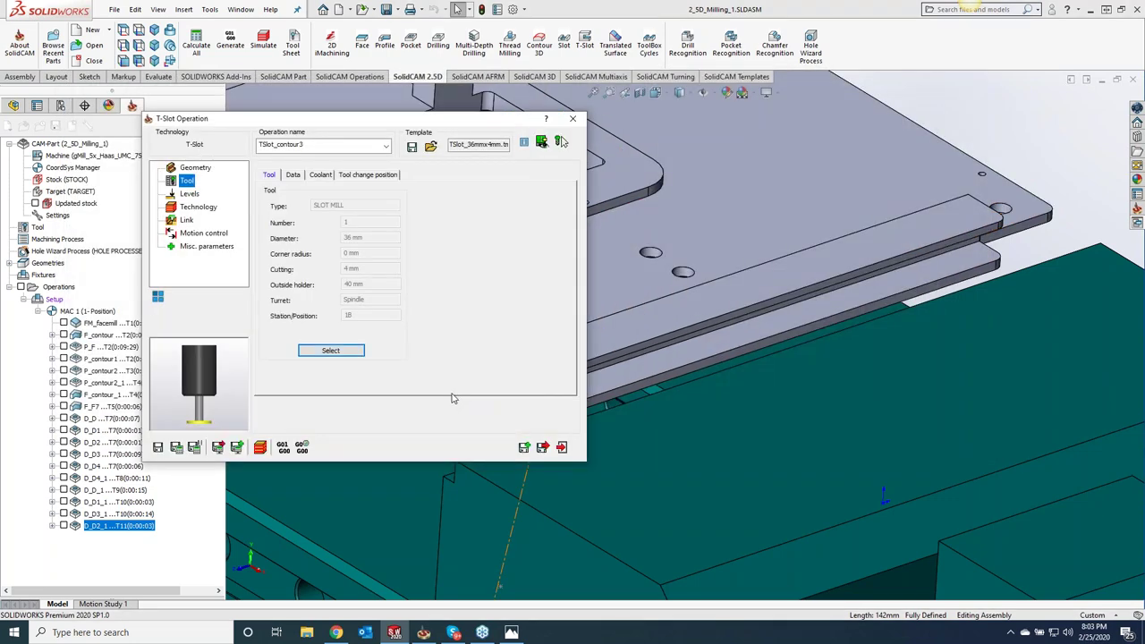
click(330, 351)
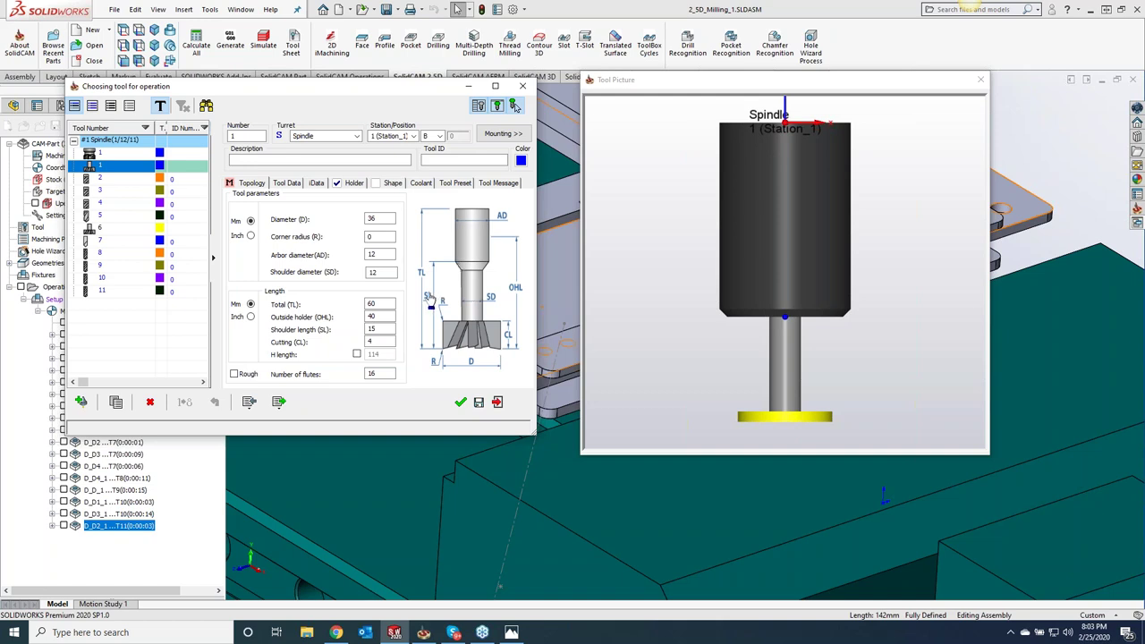
click(393, 218)
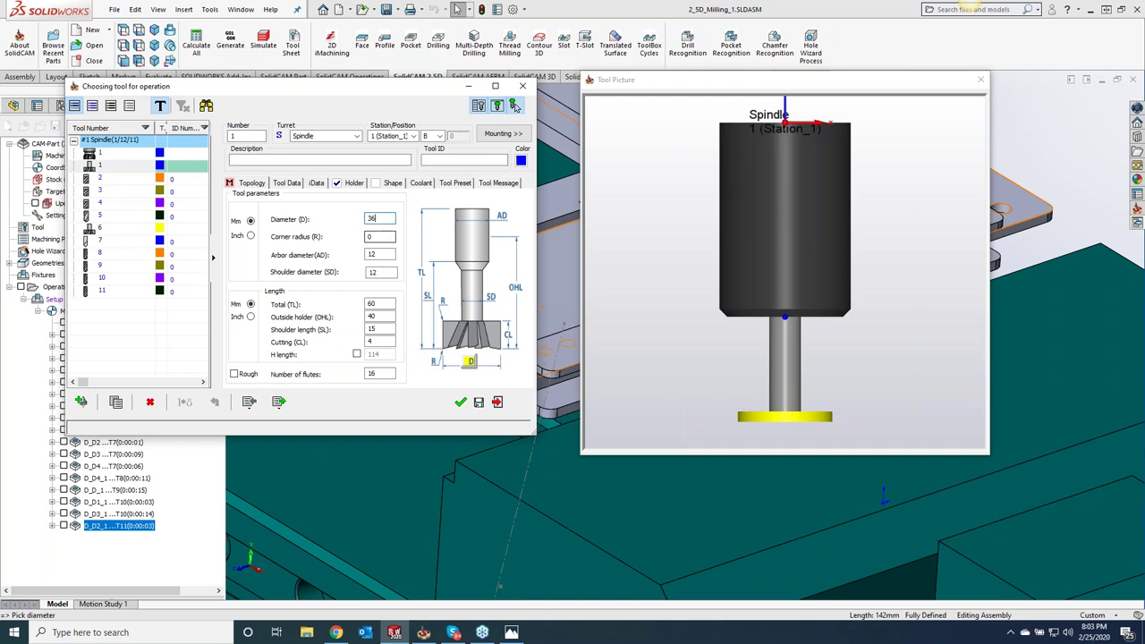
click(389, 270)
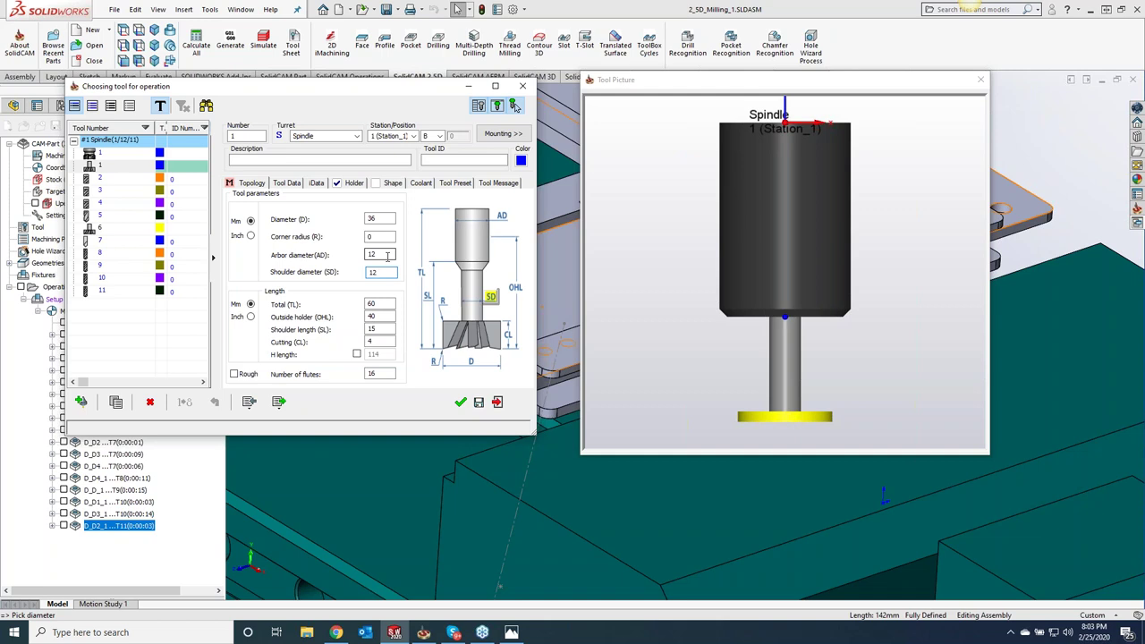
double_click(386, 271)
click(784, 340)
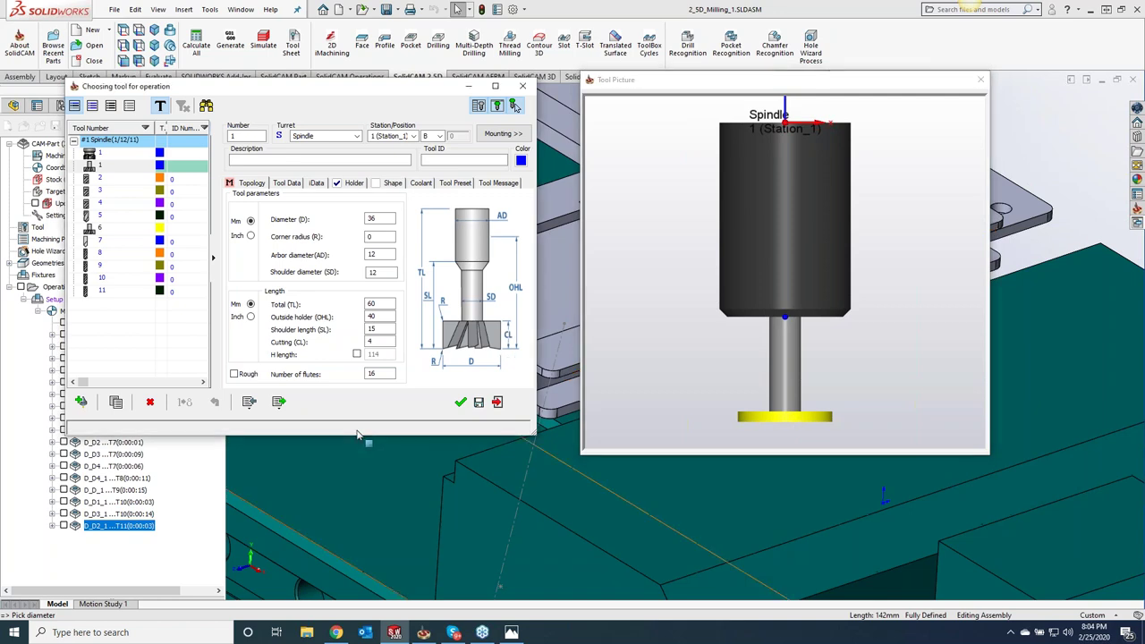
click(390, 375)
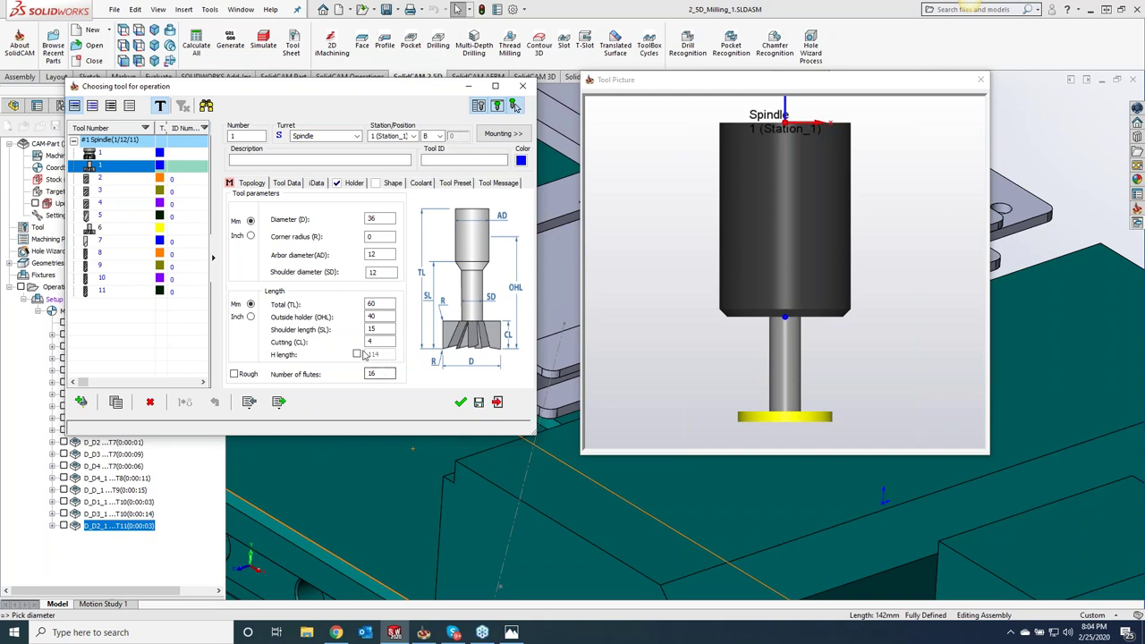
click(460, 402)
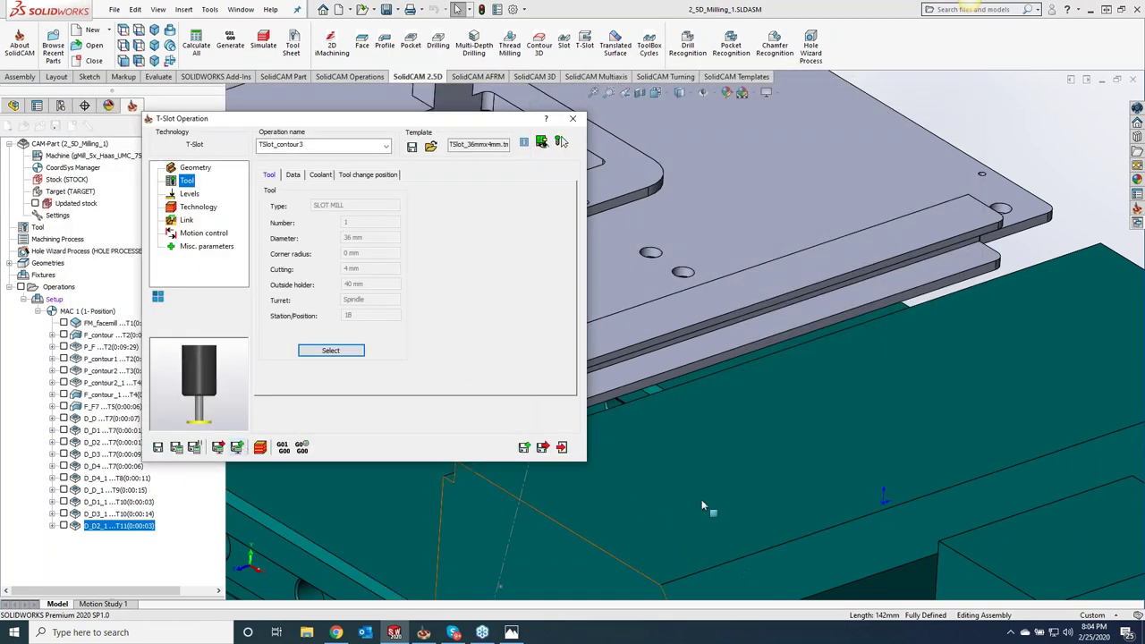
Pick the milling levels from the model: ceiling -2 from the groove top, depth 8.35 from the slot floor
click(188, 194)
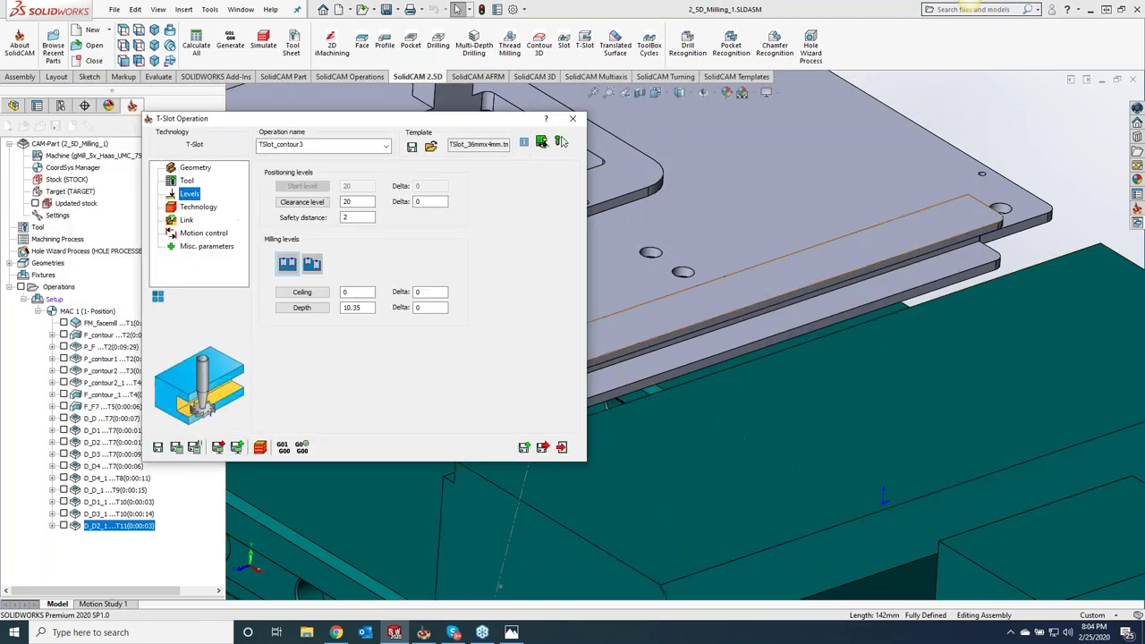
click(1027, 161)
middle_drag(1020, 157, 1038, 152)
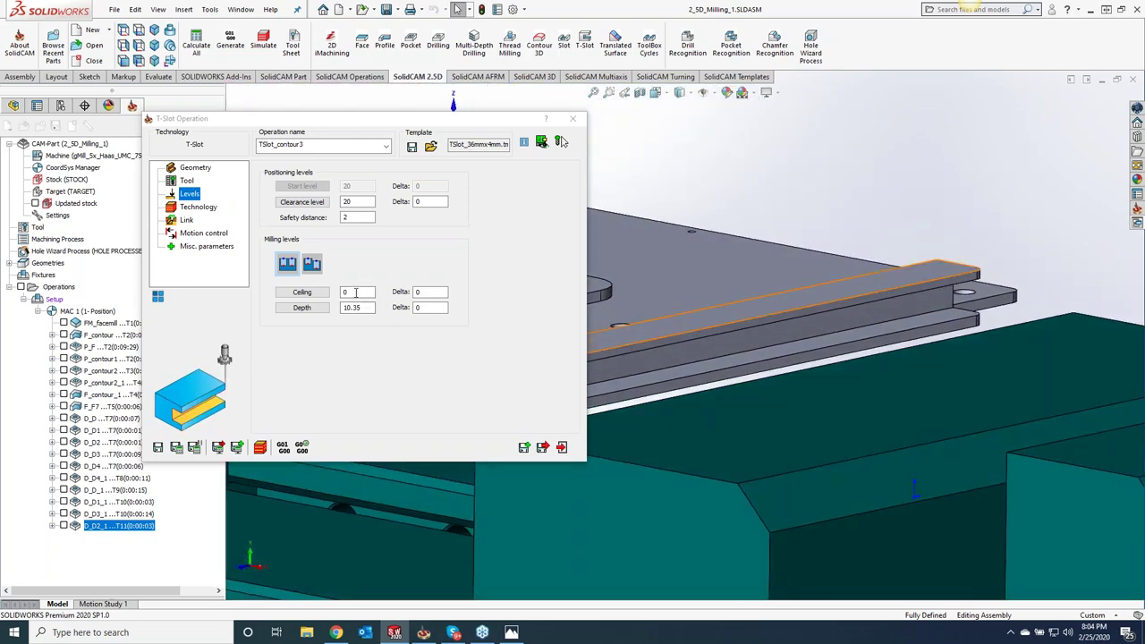
click(356, 292)
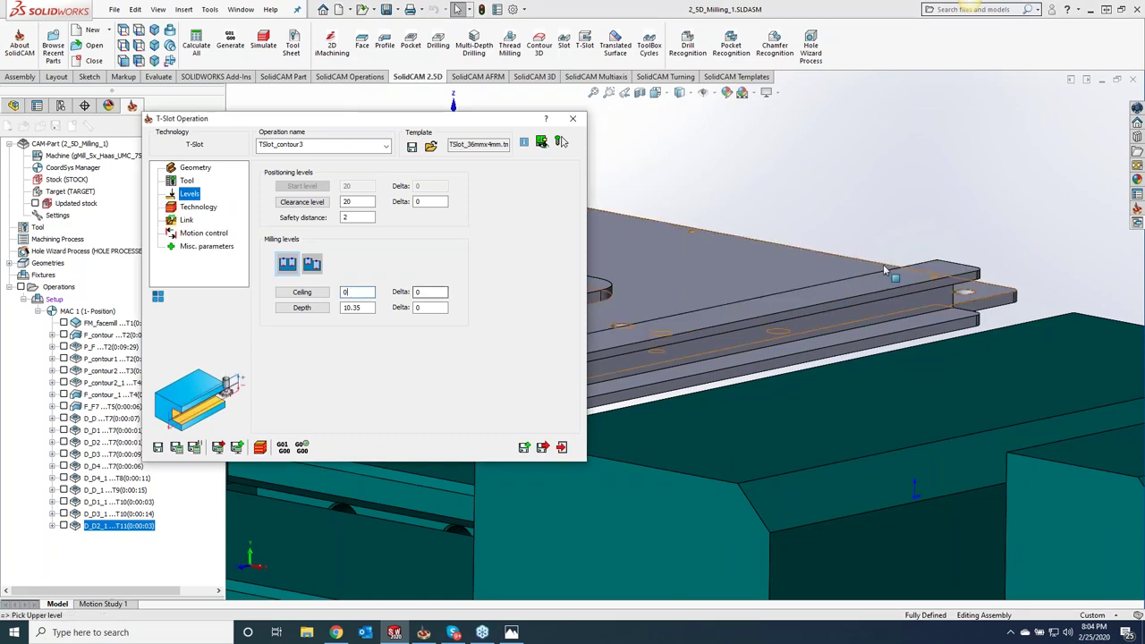
middle_drag(992, 207, 805, 376)
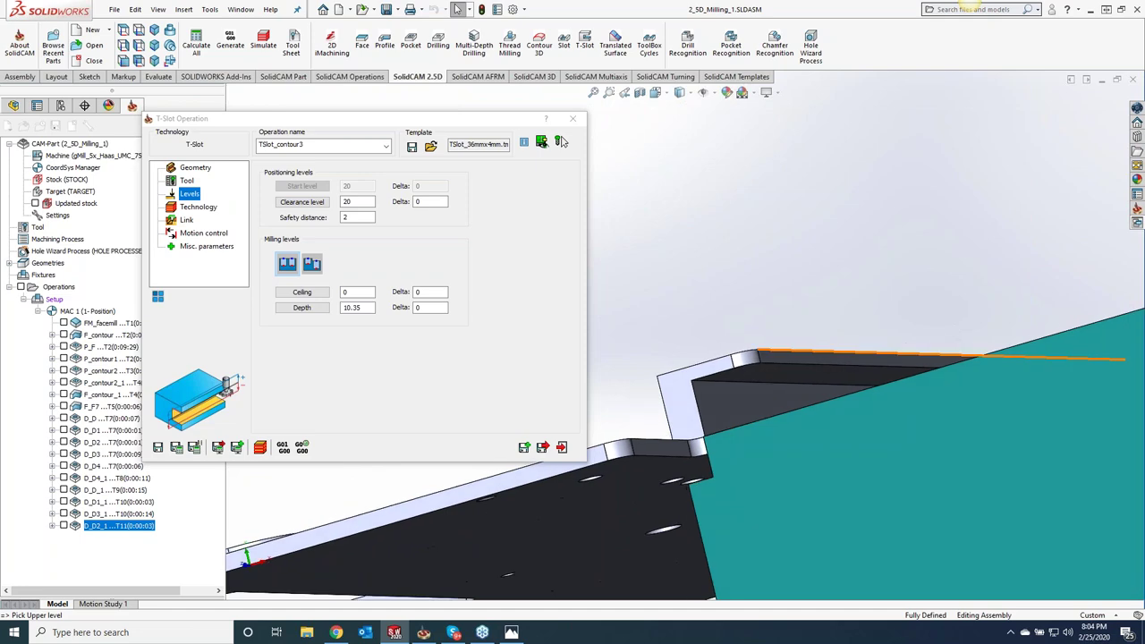
click(790, 383)
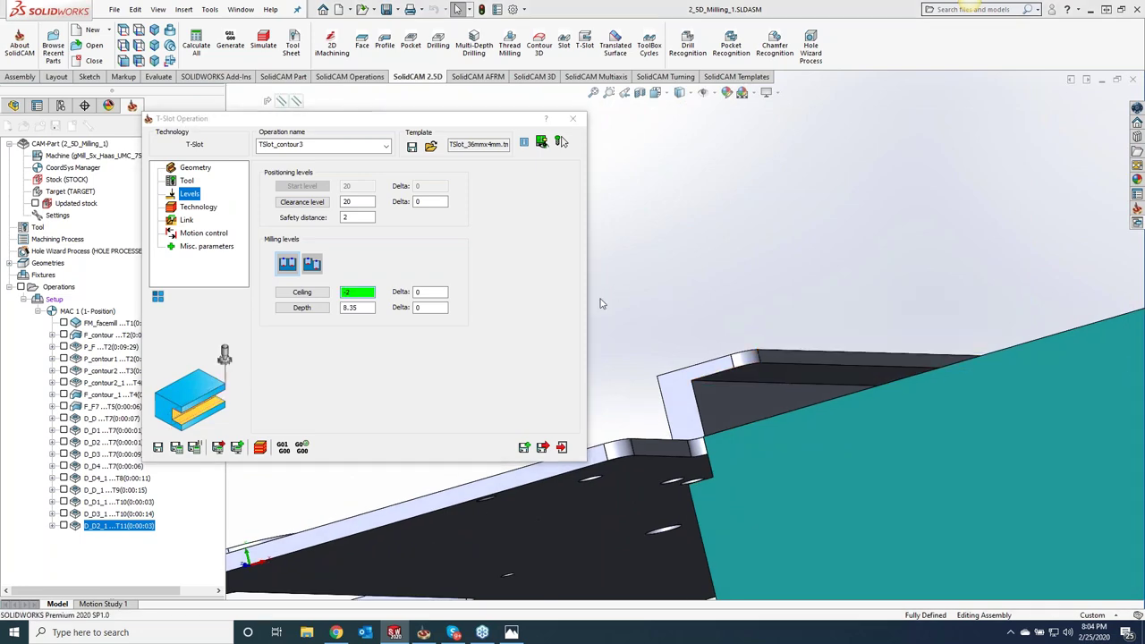
middle_drag(651, 259, 694, 454)
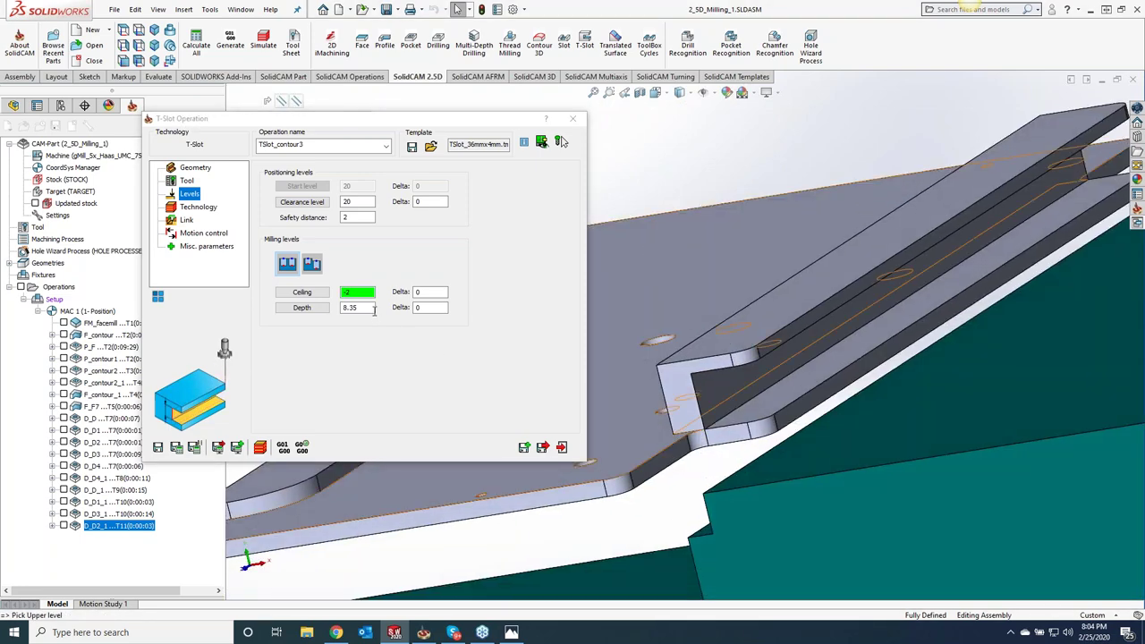
click(761, 408)
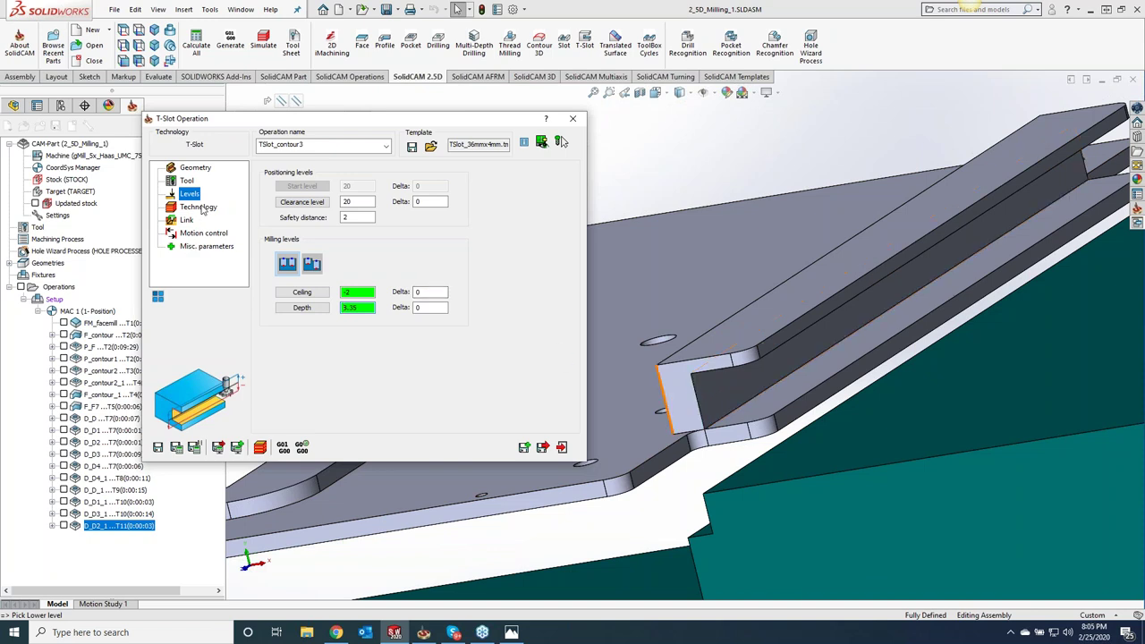
Bring up Modify Geometry for the groove chain from the Technology settings
click(200, 208)
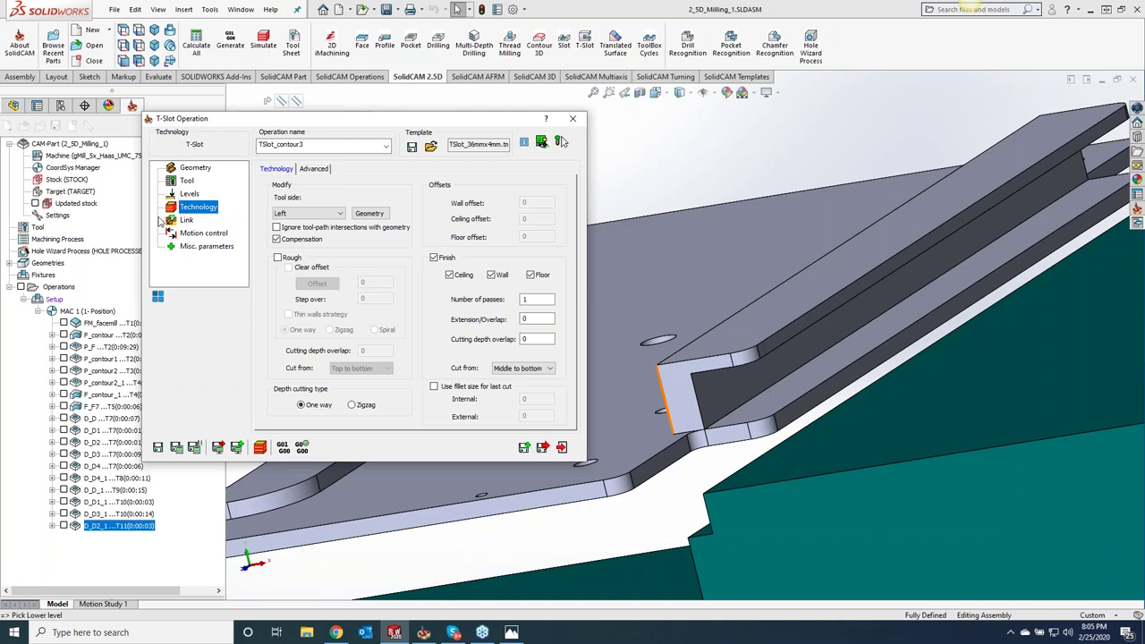
scroll(734, 354, up, 5)
middle_drag(724, 341, 720, 458)
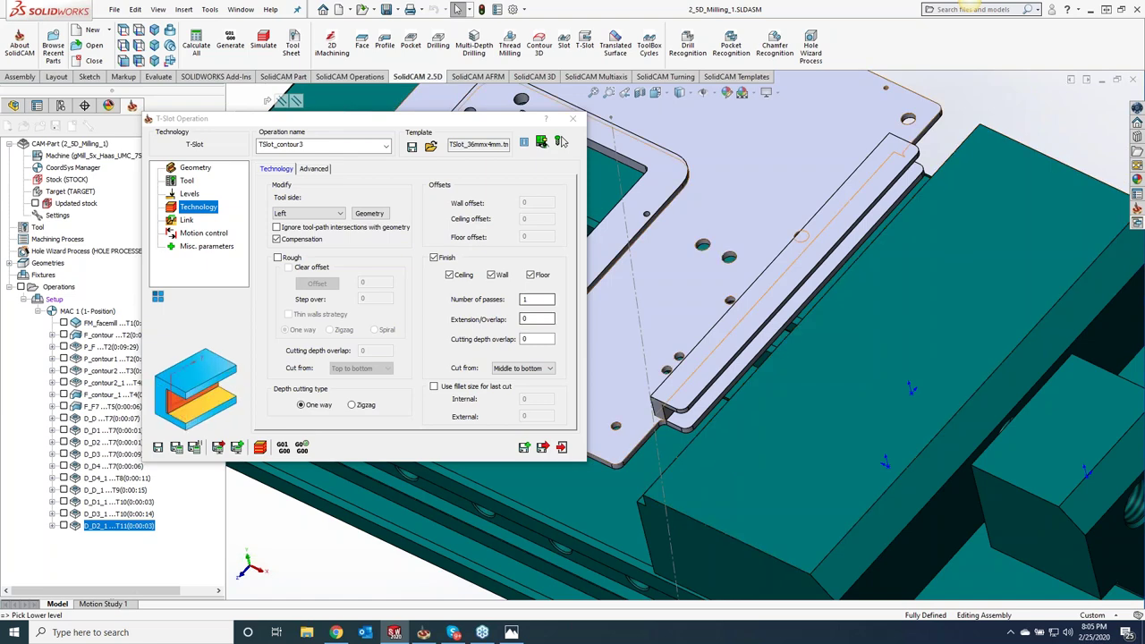
click(369, 214)
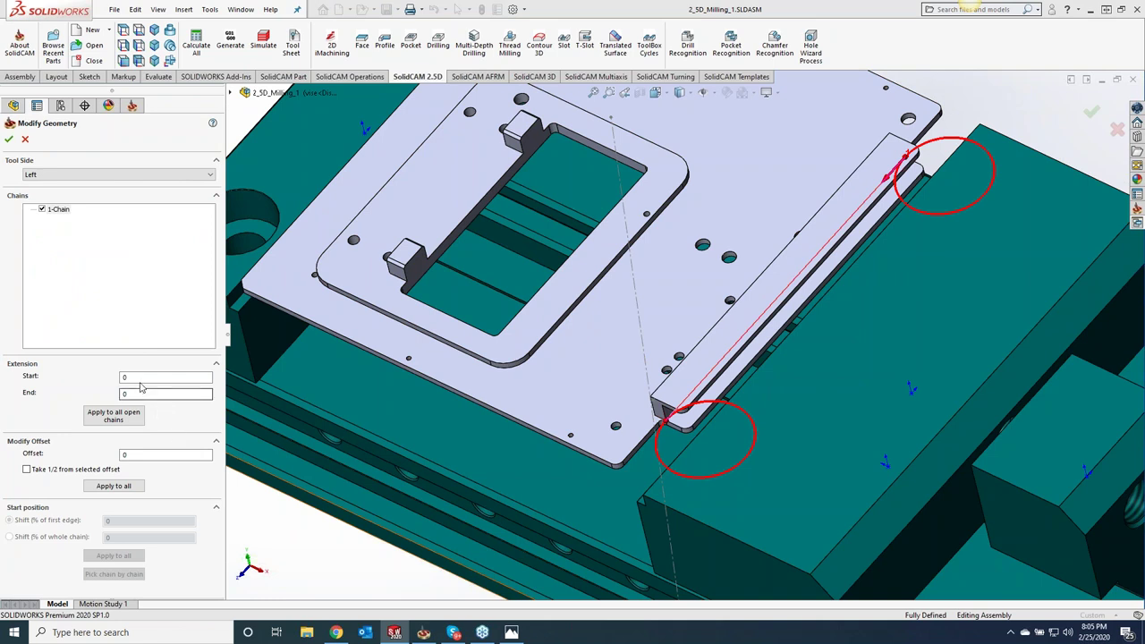
Set the chain's start and end extensions to 20
click(104, 377)
text(1.2)
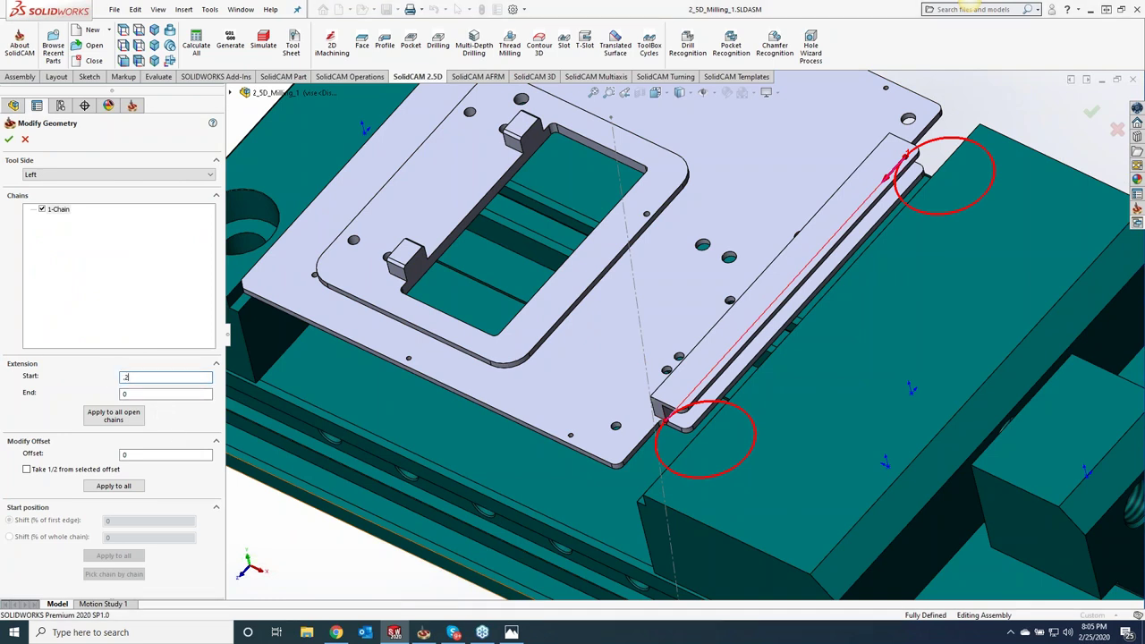
key(Tab)
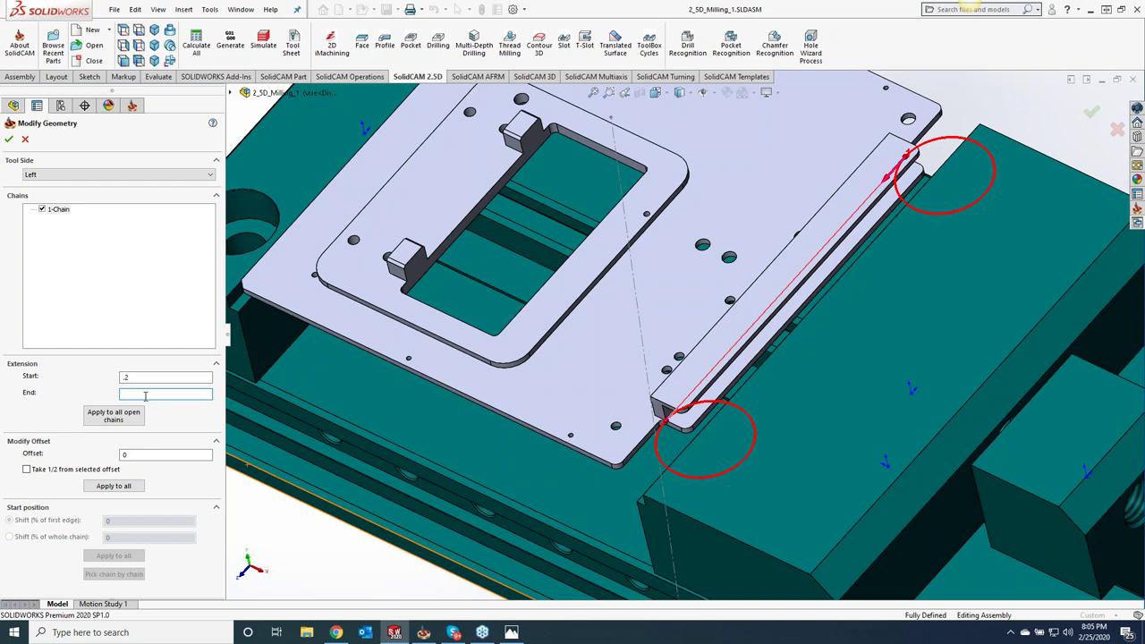
click(106, 377)
text(1)
click(148, 395)
text(1.)
middle_drag(715, 484, 759, 517)
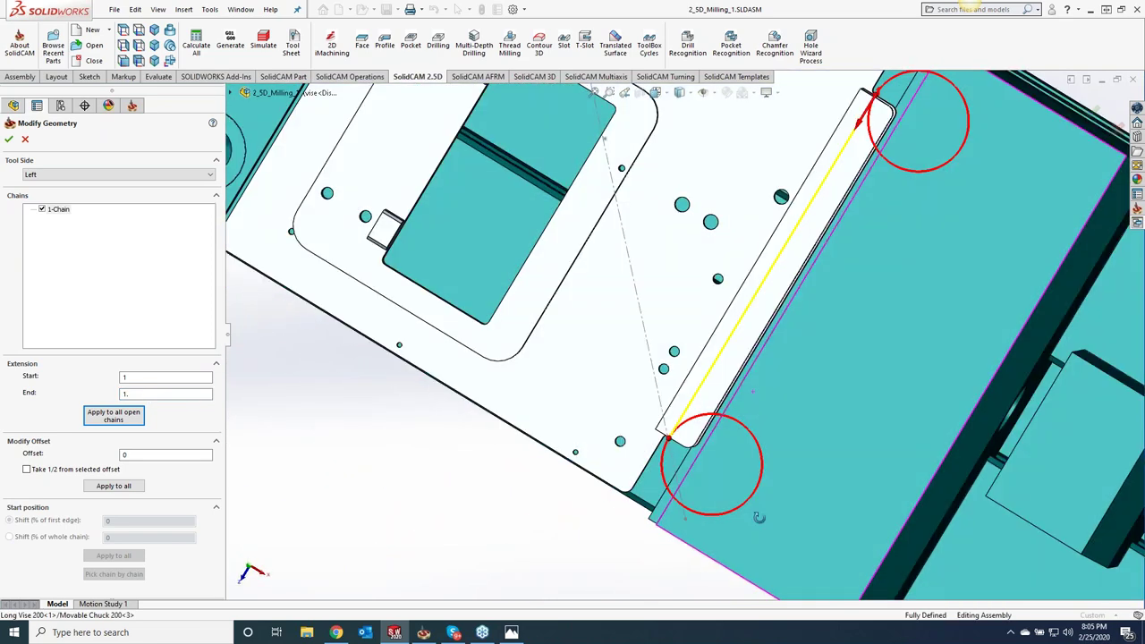
click(122, 378)
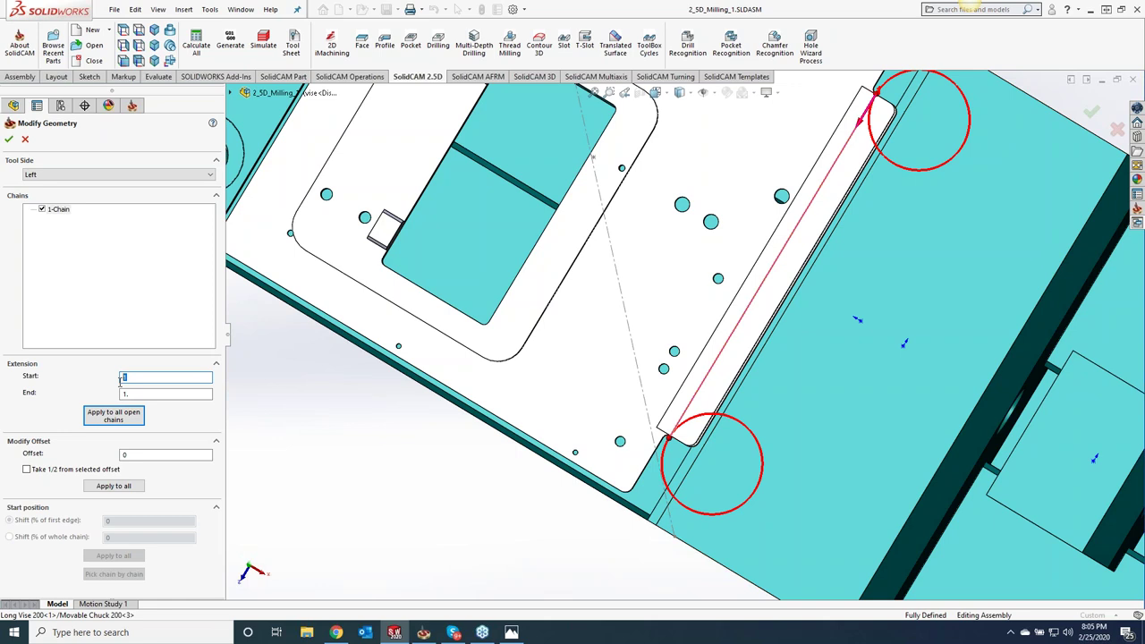
text(5)
click(122, 378)
text(20)
key(Tab)
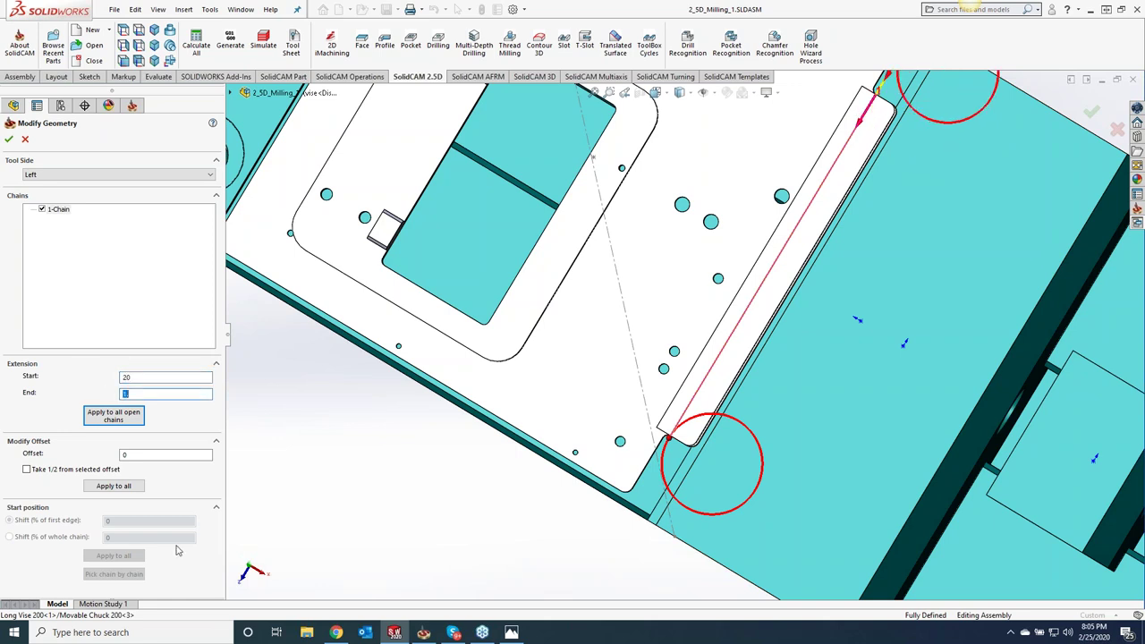
text(20)
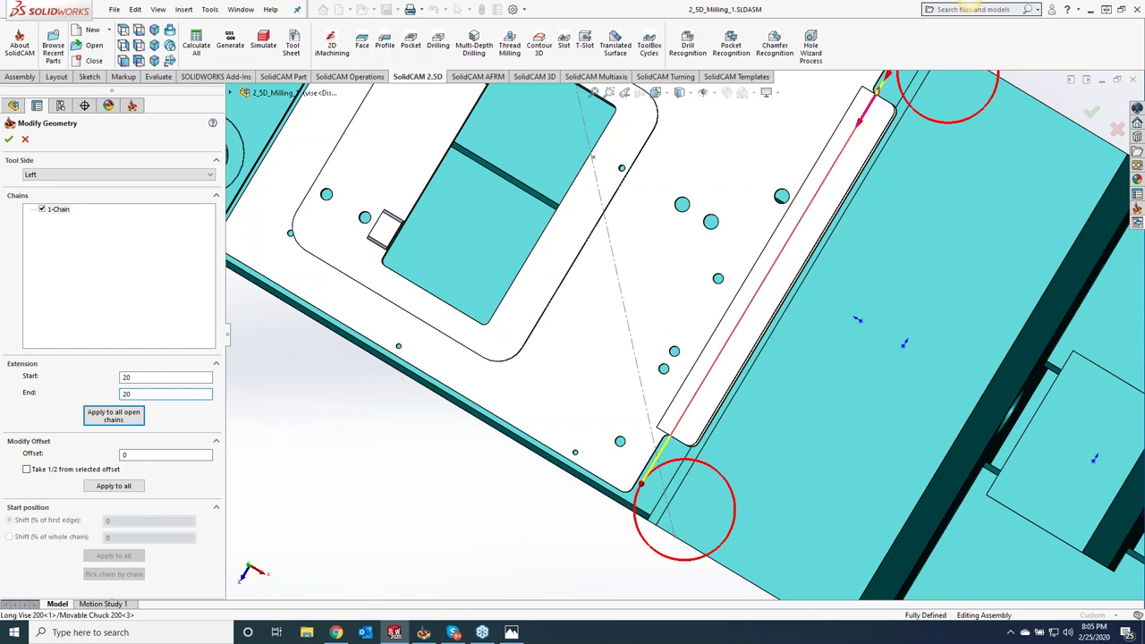
middle_drag(561, 495, 994, 409)
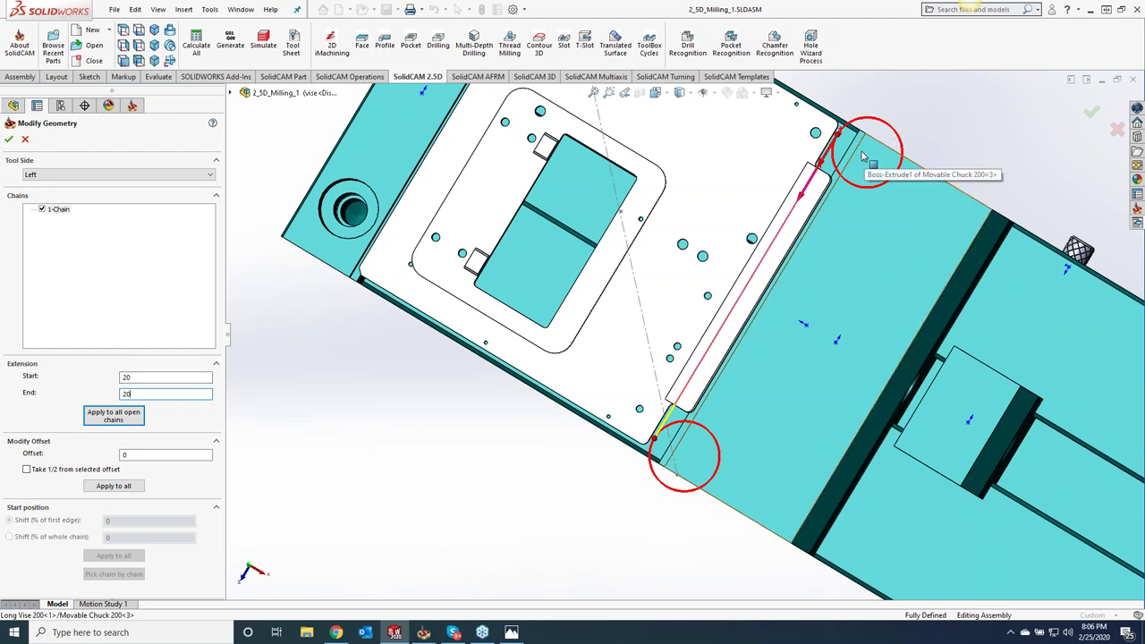
Confirm the chain extensions, enable the rough pass, and turn on its clear offset
click(8, 139)
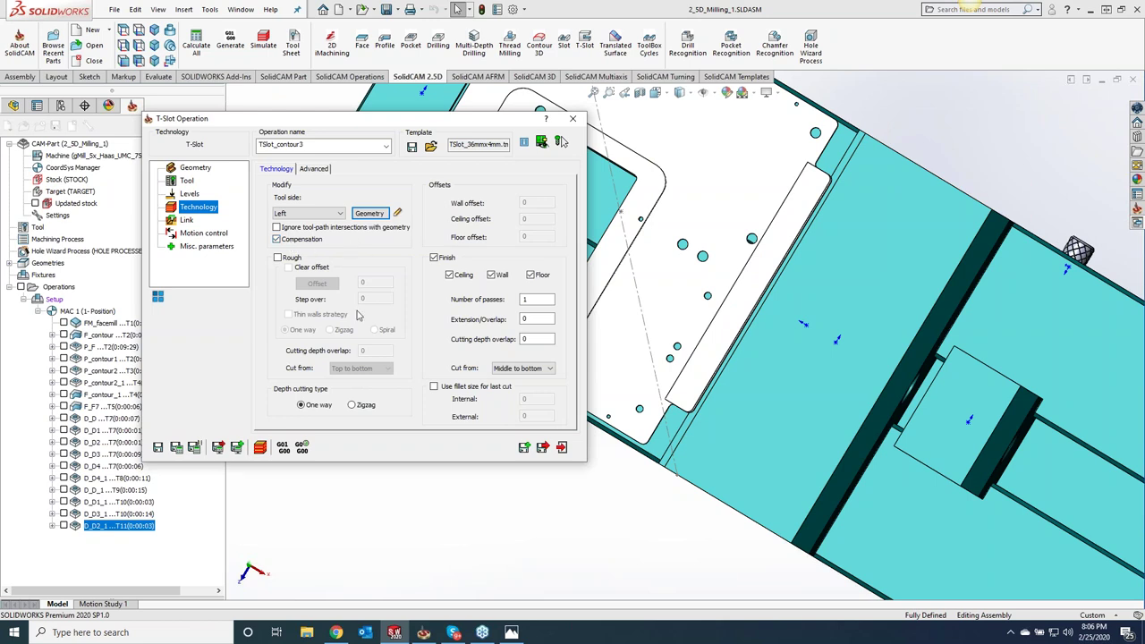
click(278, 259)
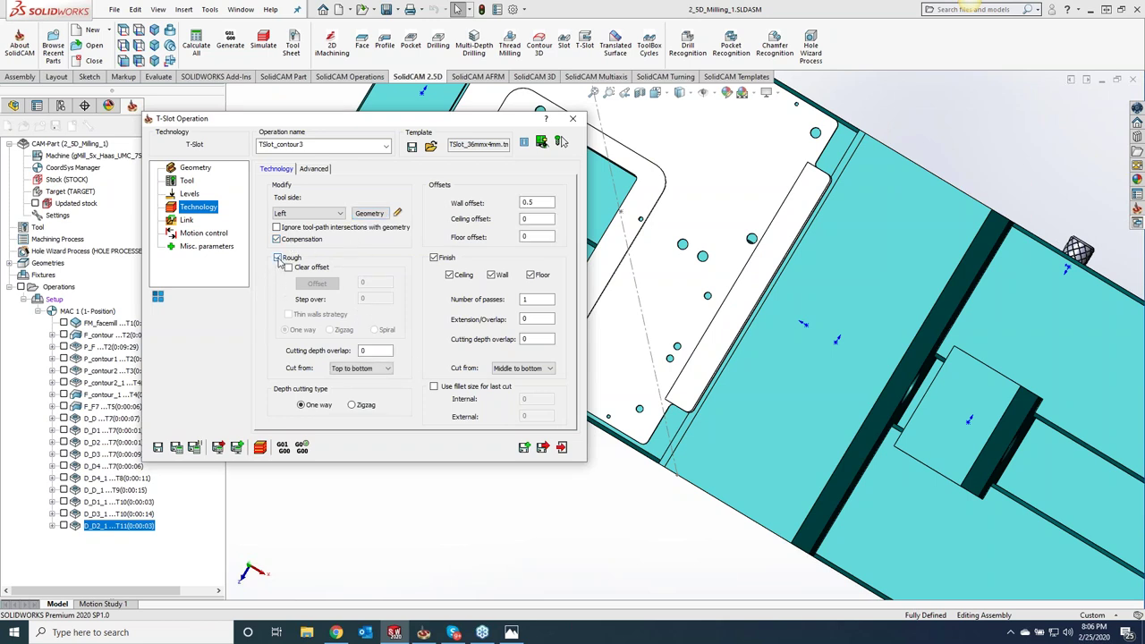
middle_drag(760, 467, 670, 500)
scroll(670, 495, down, 5)
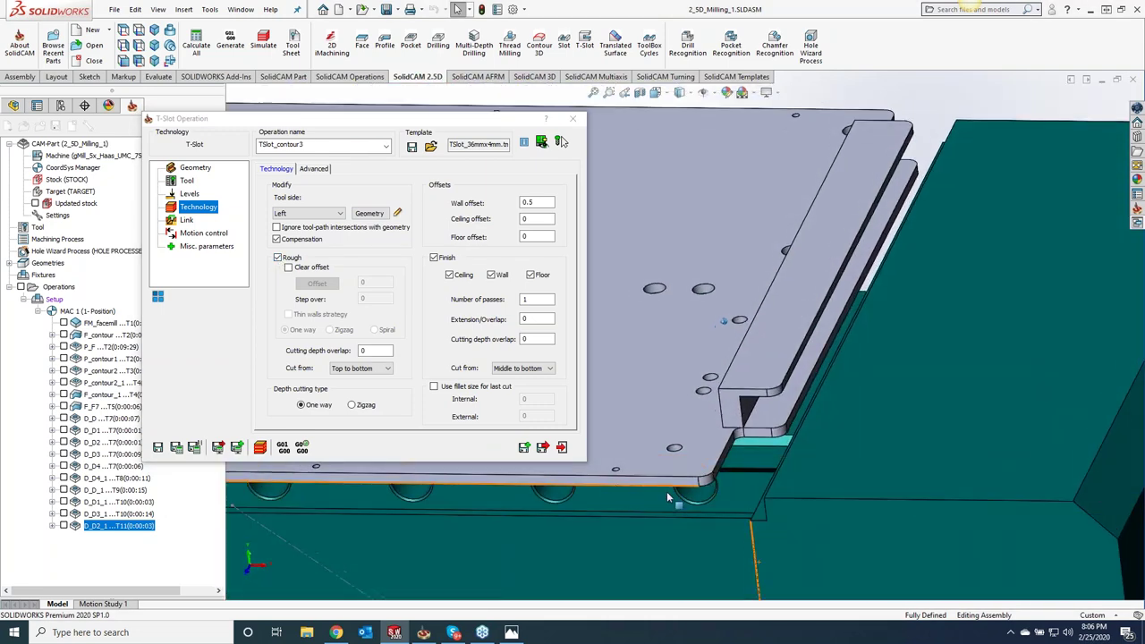
scroll(666, 497, down, 5)
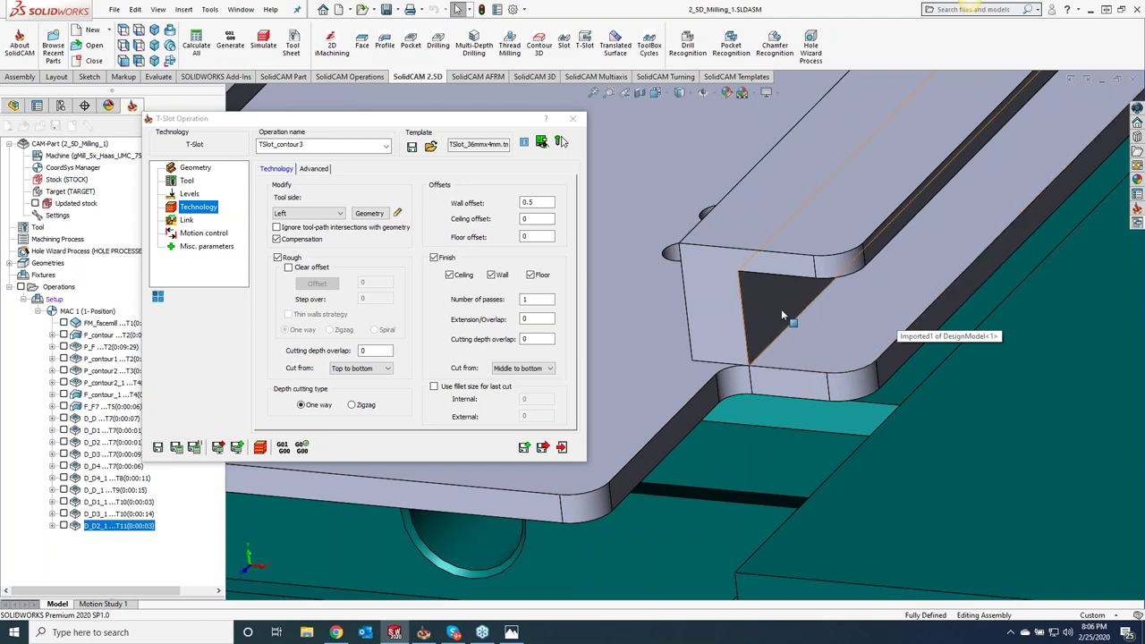
mouse_move(542, 217)
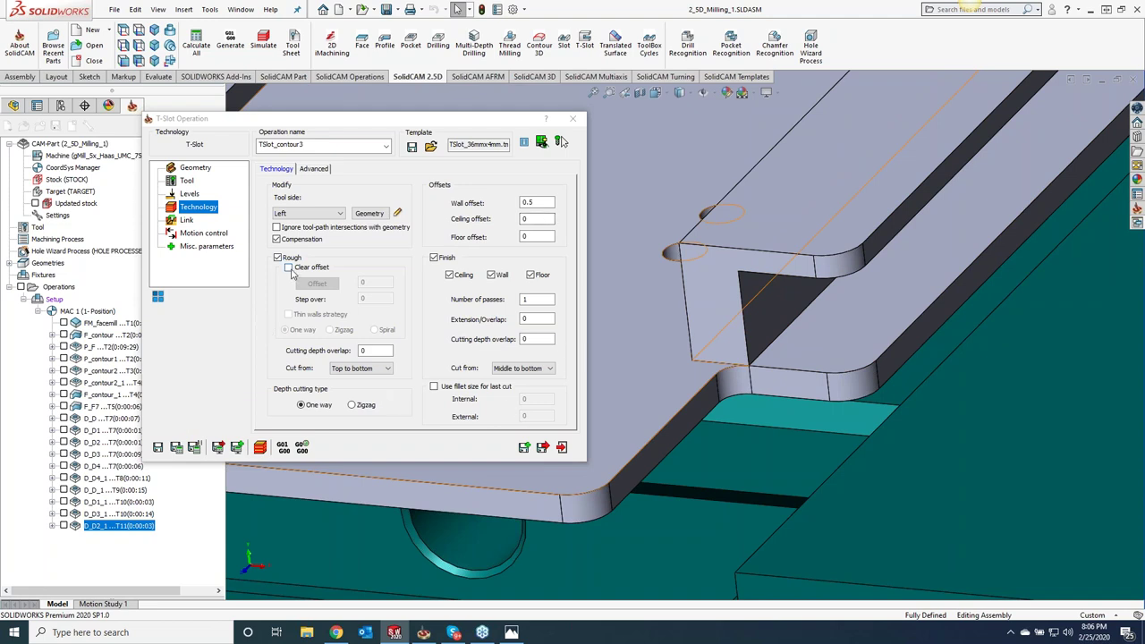
click(290, 269)
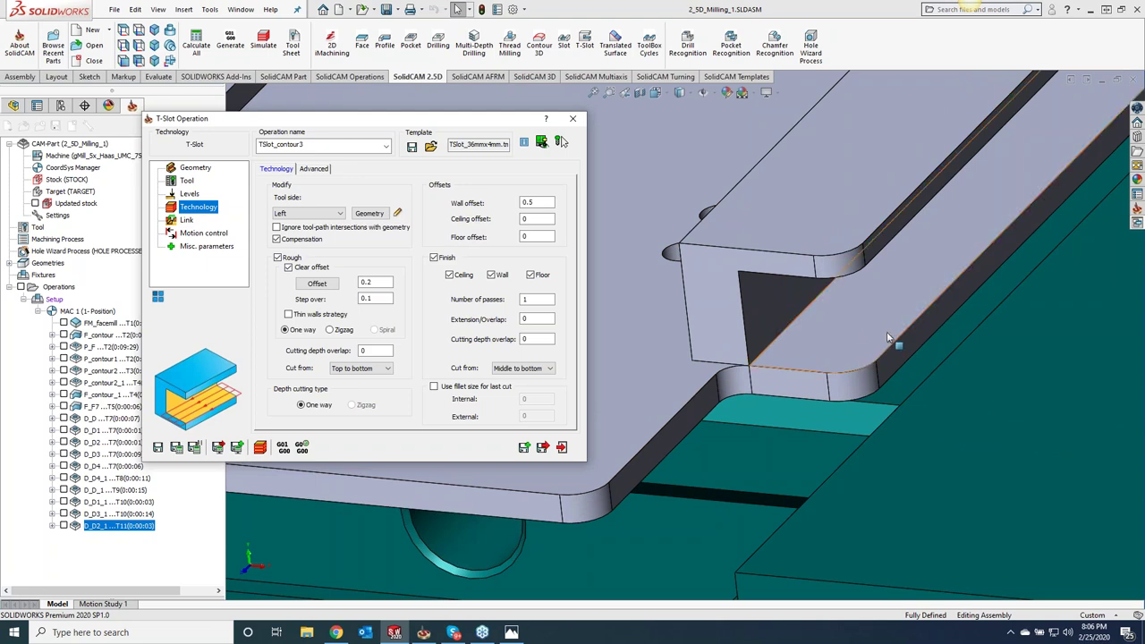
Pick a point on the plate's top edge to set the rough clear offset to 9.85
click(318, 284)
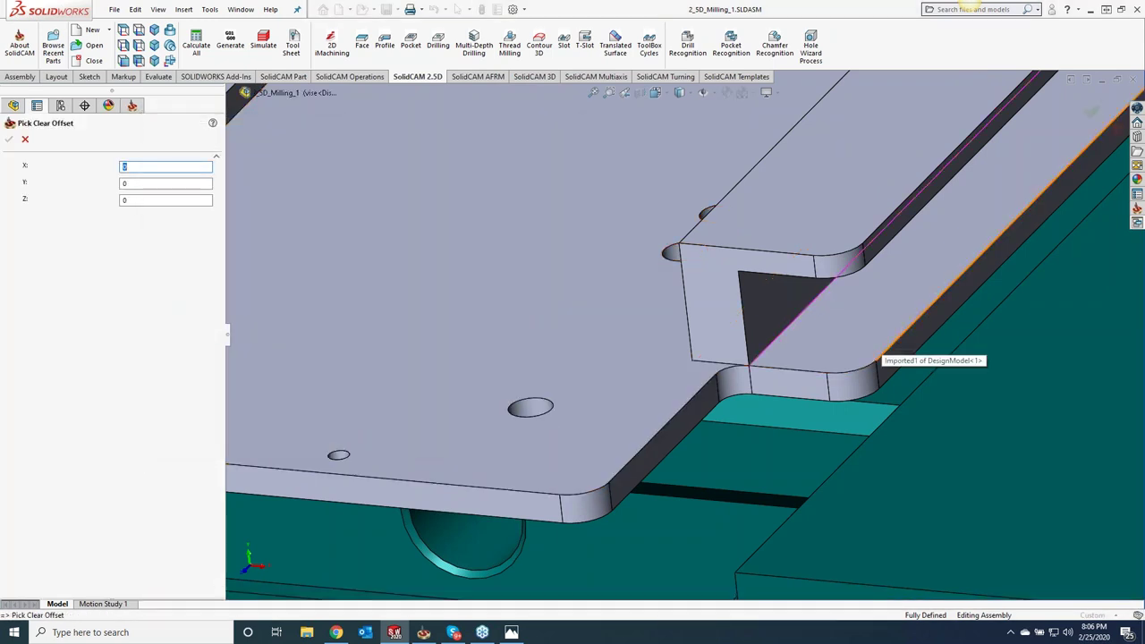
click(897, 339)
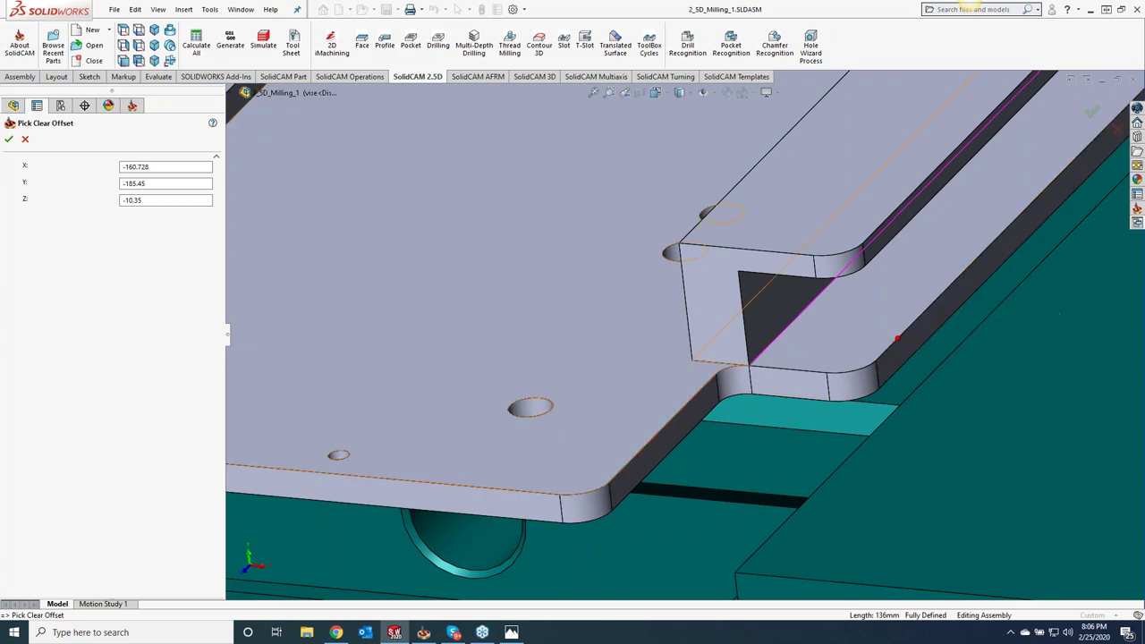
click(9, 139)
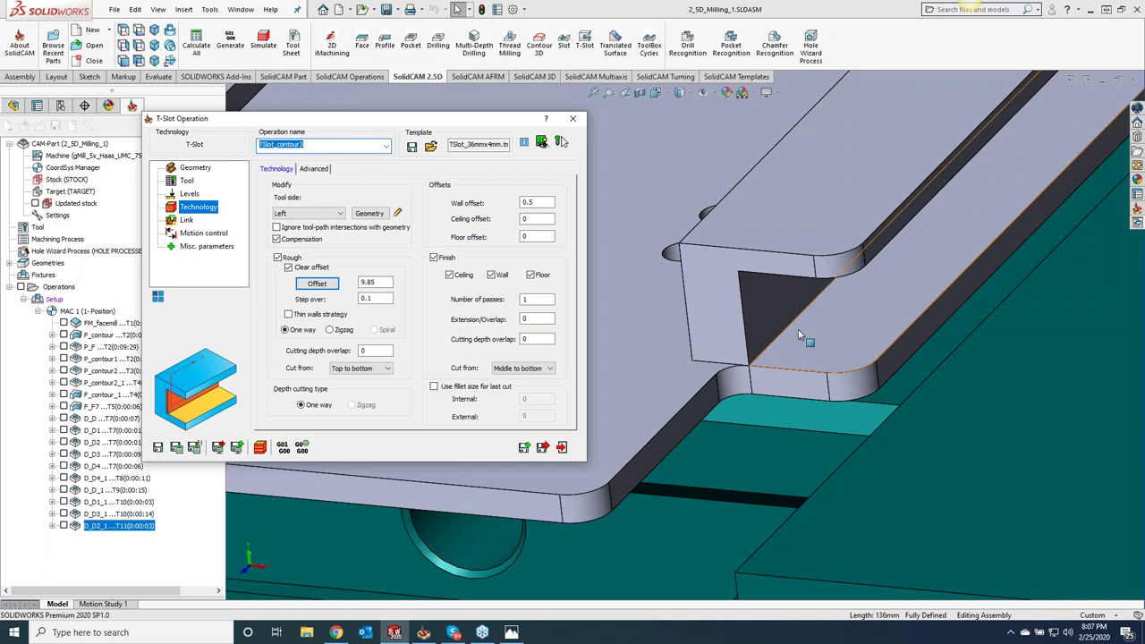
Set the rough step over to 1 and change the clear offset from 9.85 to 8.85
key(Tab)
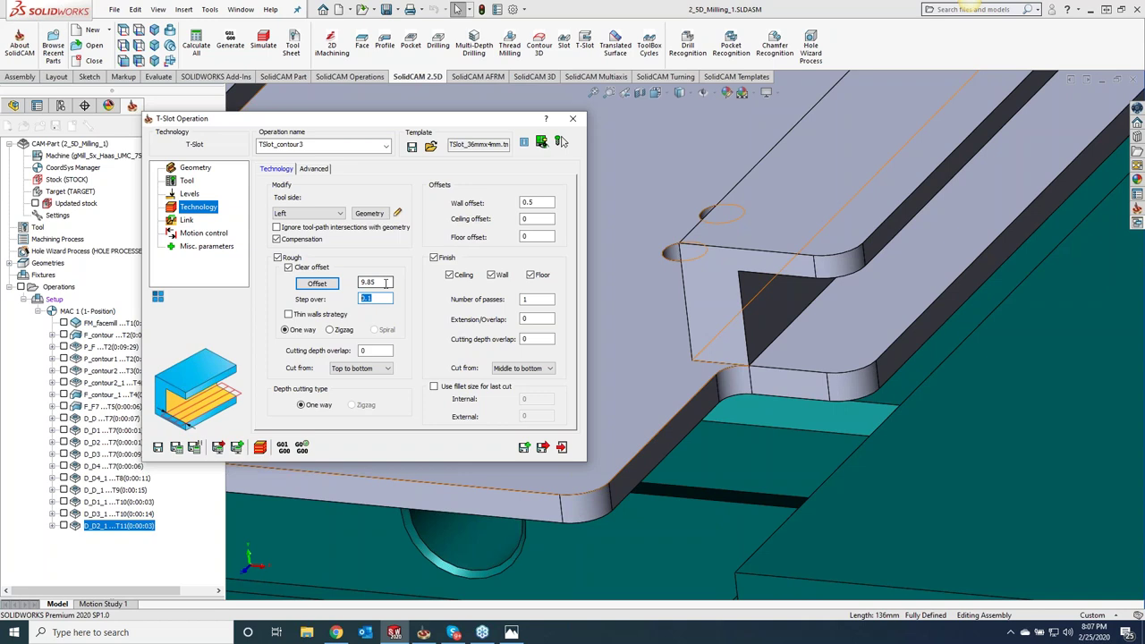
text(1)
click(373, 282)
key(BackSpace)
text(5)
key(Delete)
key(Delete)
text(8)
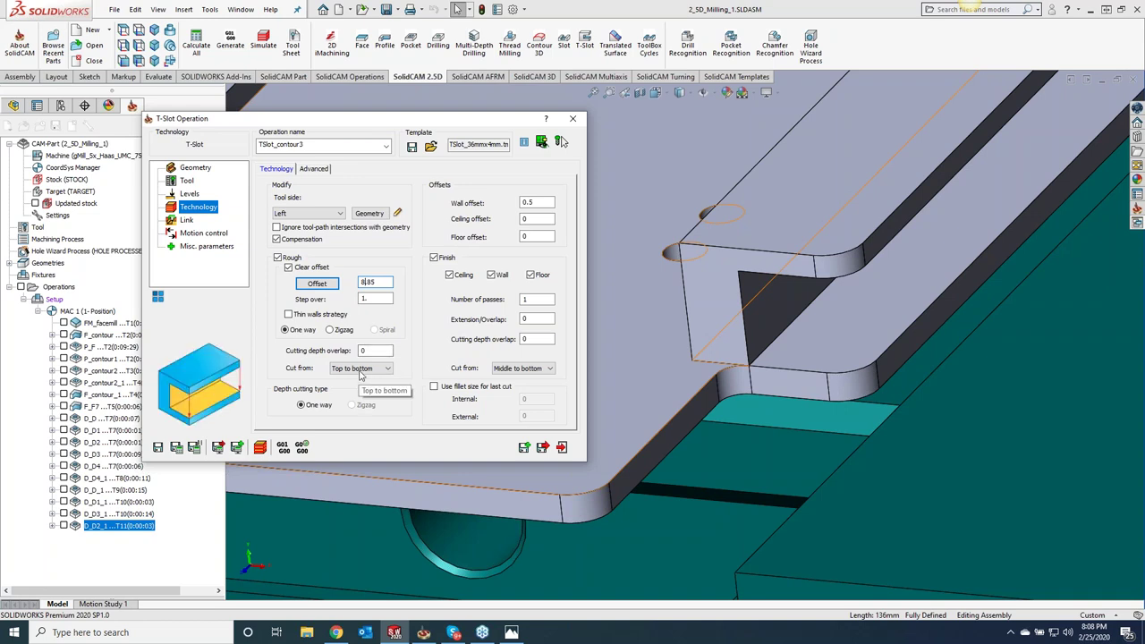
Set rough Cut from to Middle to bottom and measure the gap between the slot's vertical edges
click(361, 372)
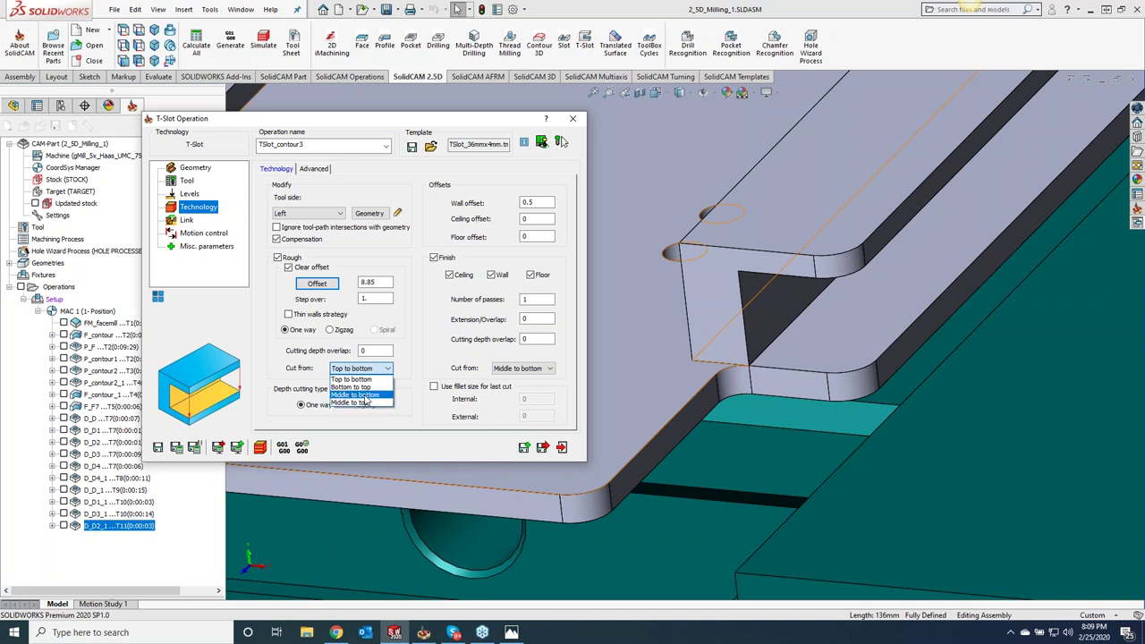
click(358, 395)
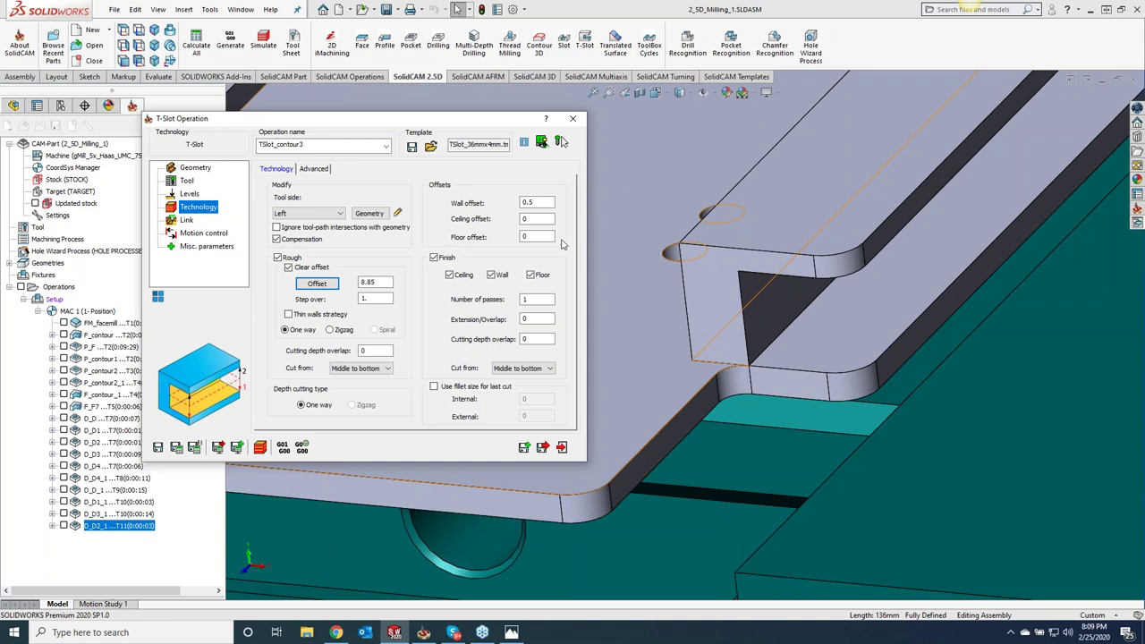
click(539, 218)
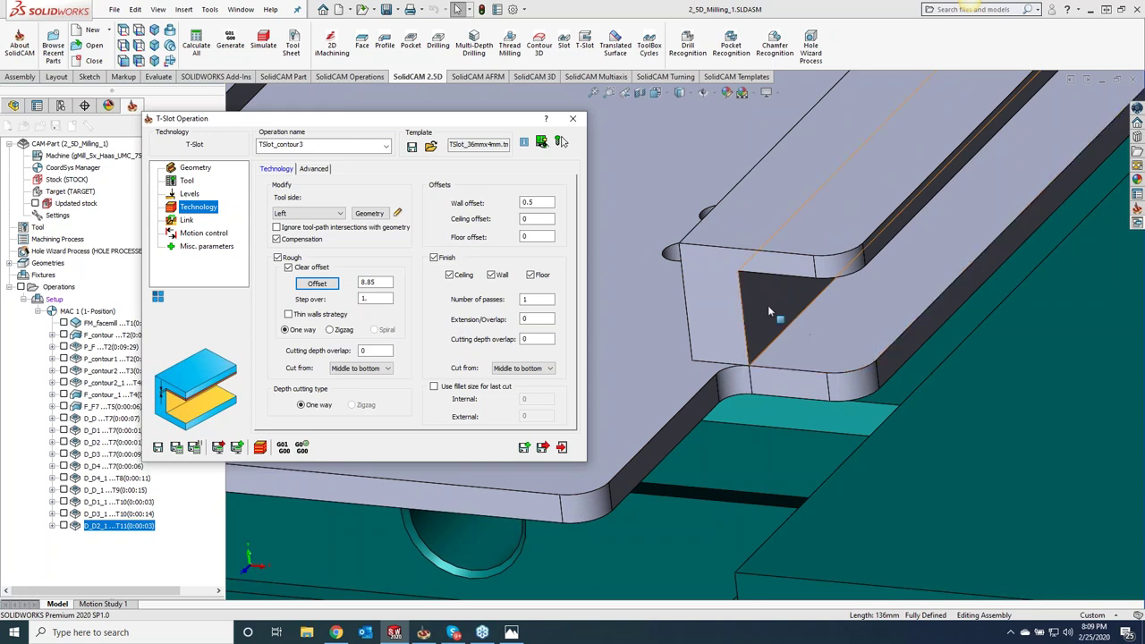
click(745, 324)
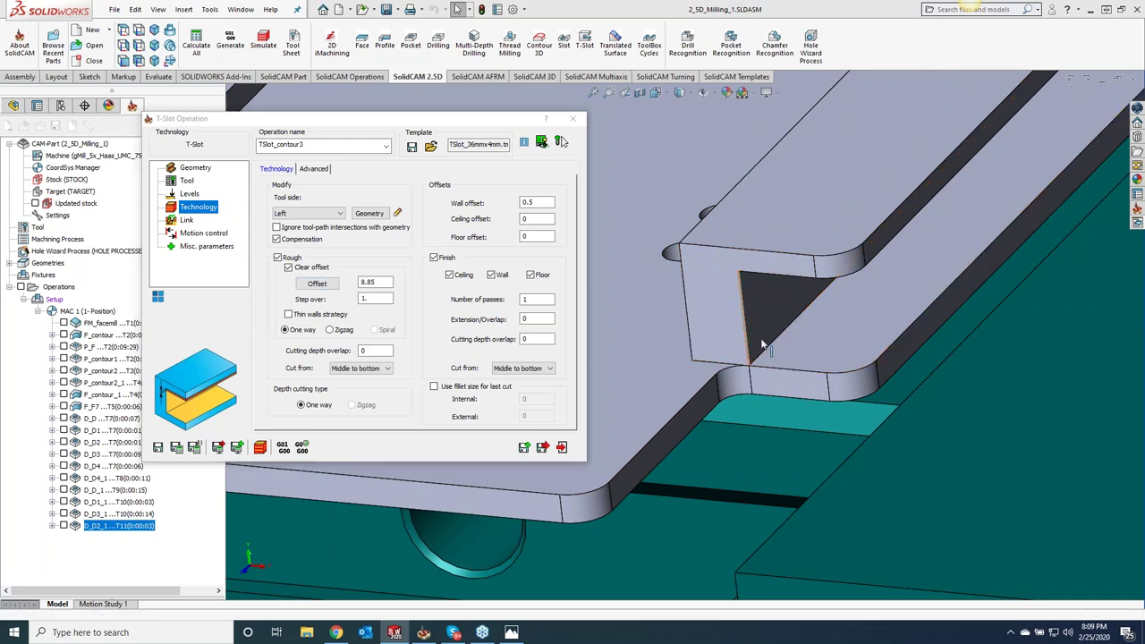
ctrl+click(687, 331)
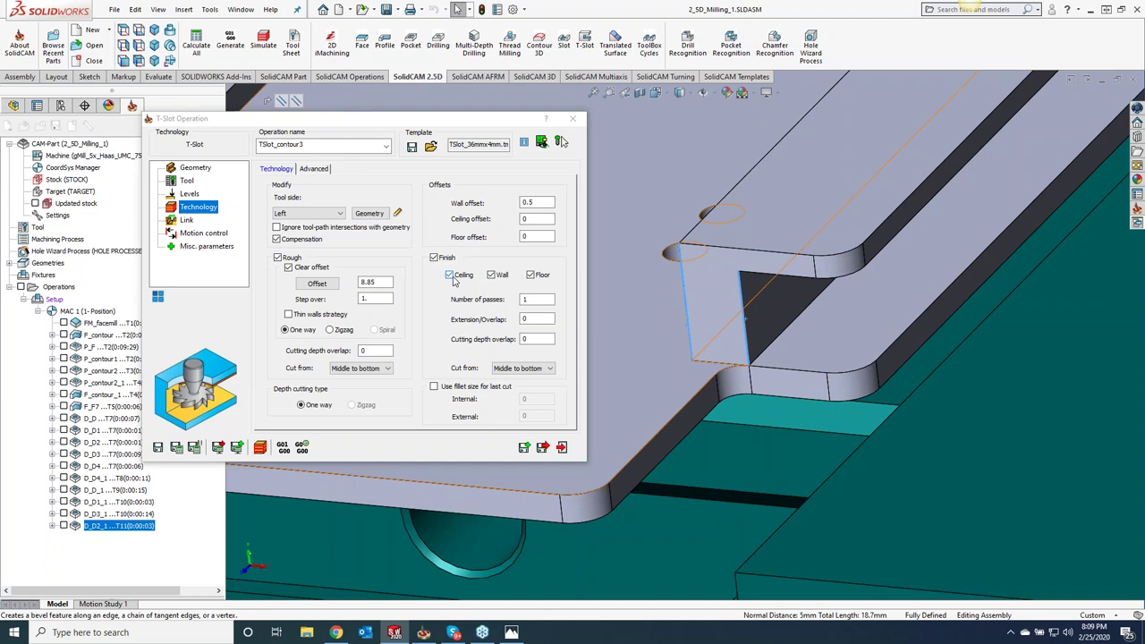
Turn off finishing of the slot ceiling and floor, and set finish Cut from to Top to bottom
click(454, 279)
click(531, 276)
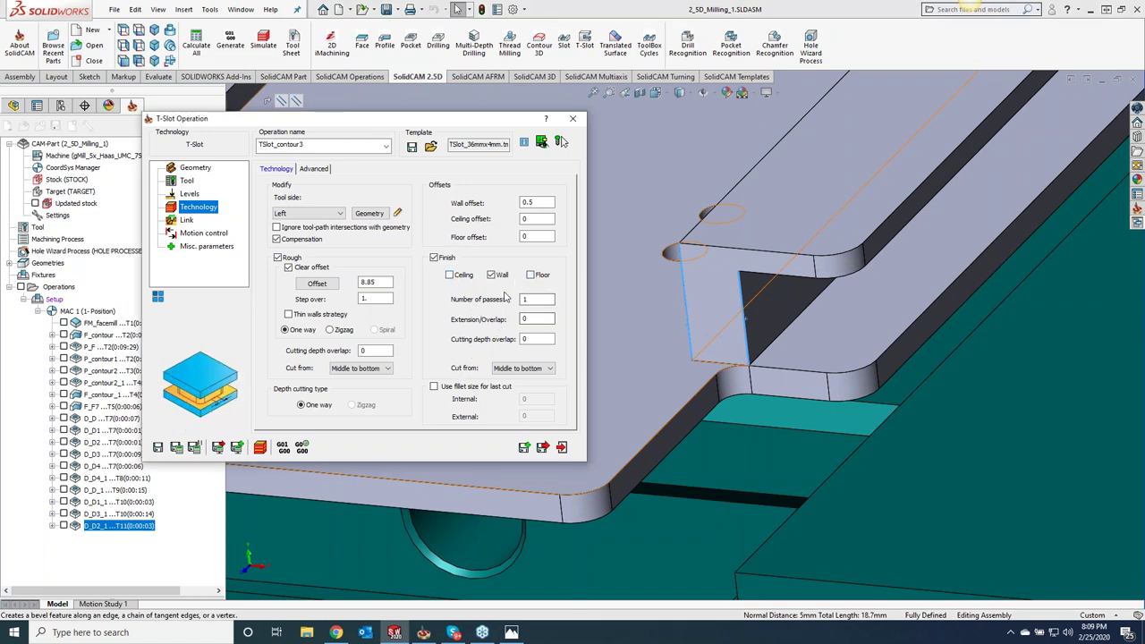
click(541, 219)
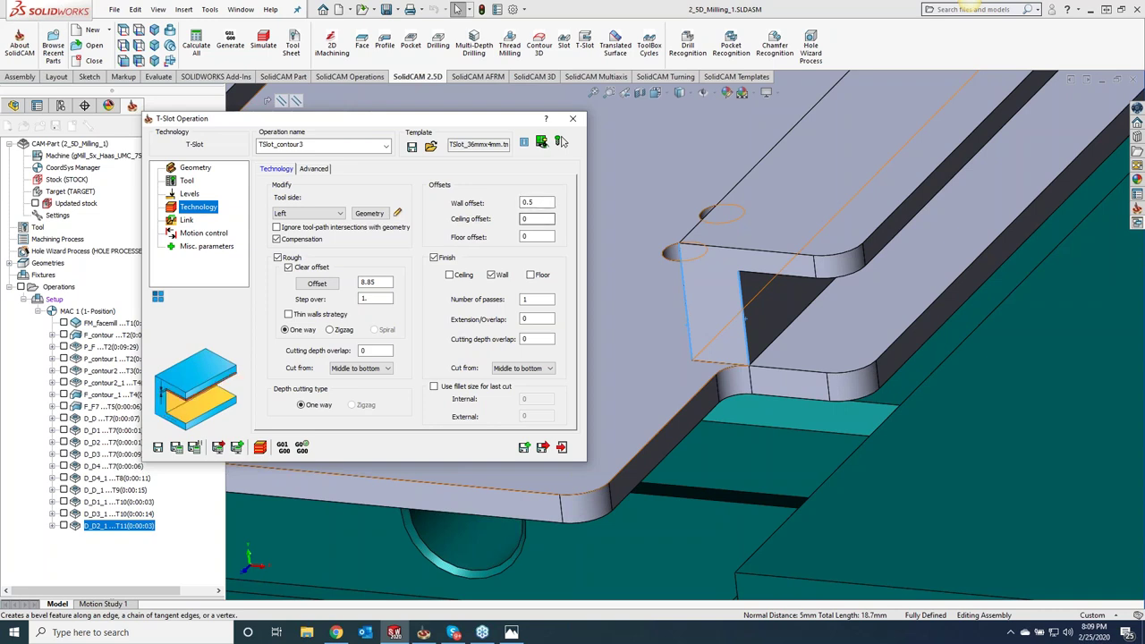
click(531, 369)
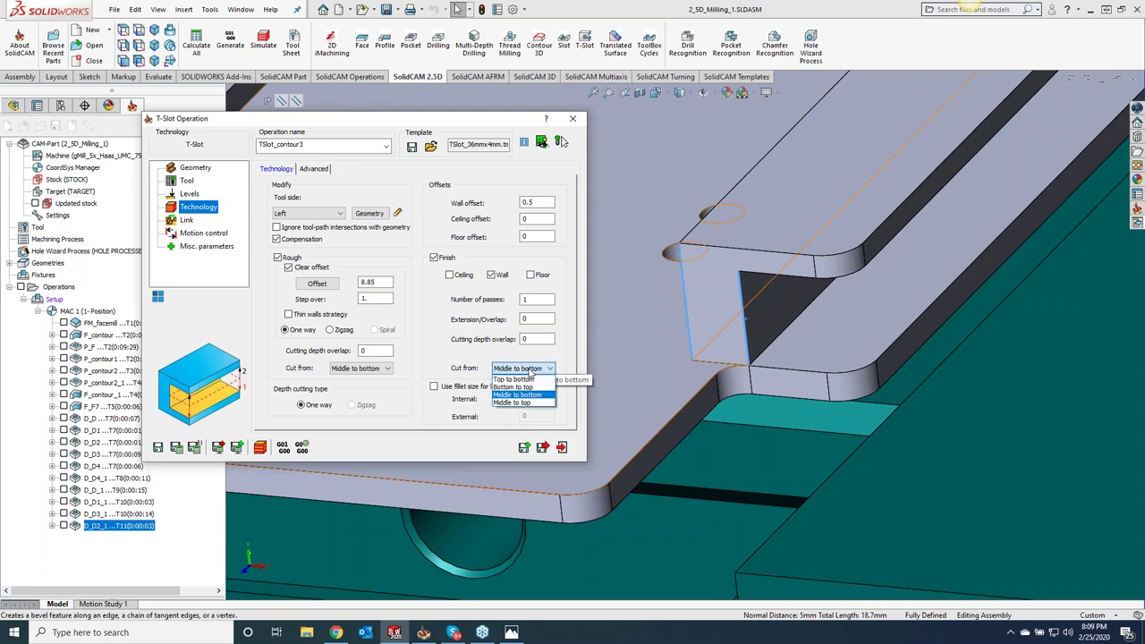
click(526, 380)
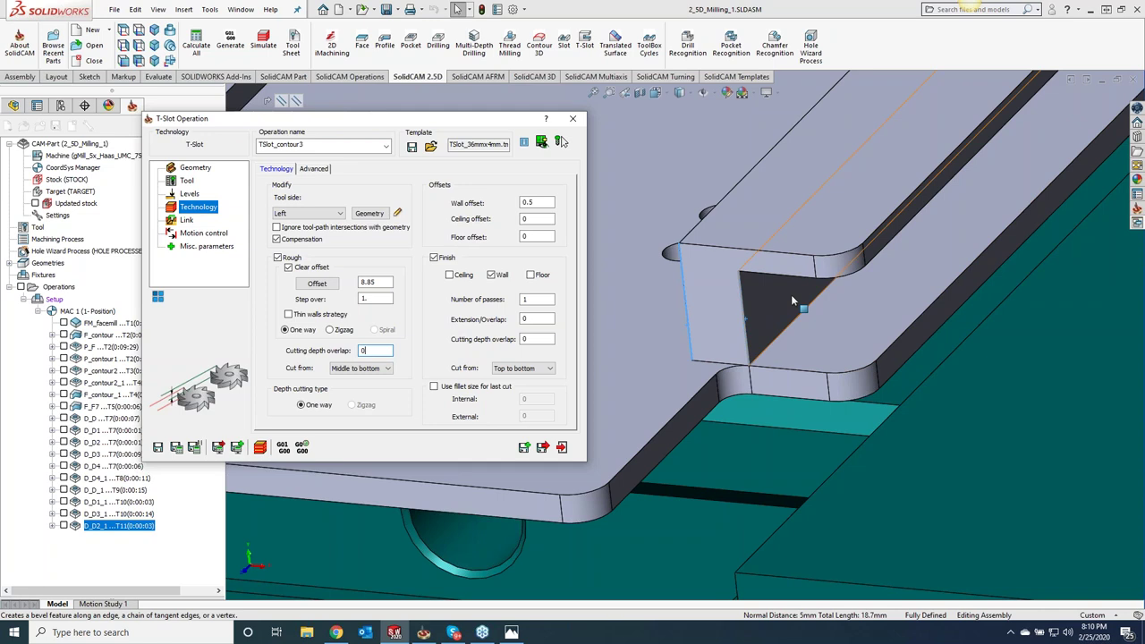
Select the rough cutting depth overlap field, then view the 36 mm slot mill with 4 mm cutting length
click(375, 350)
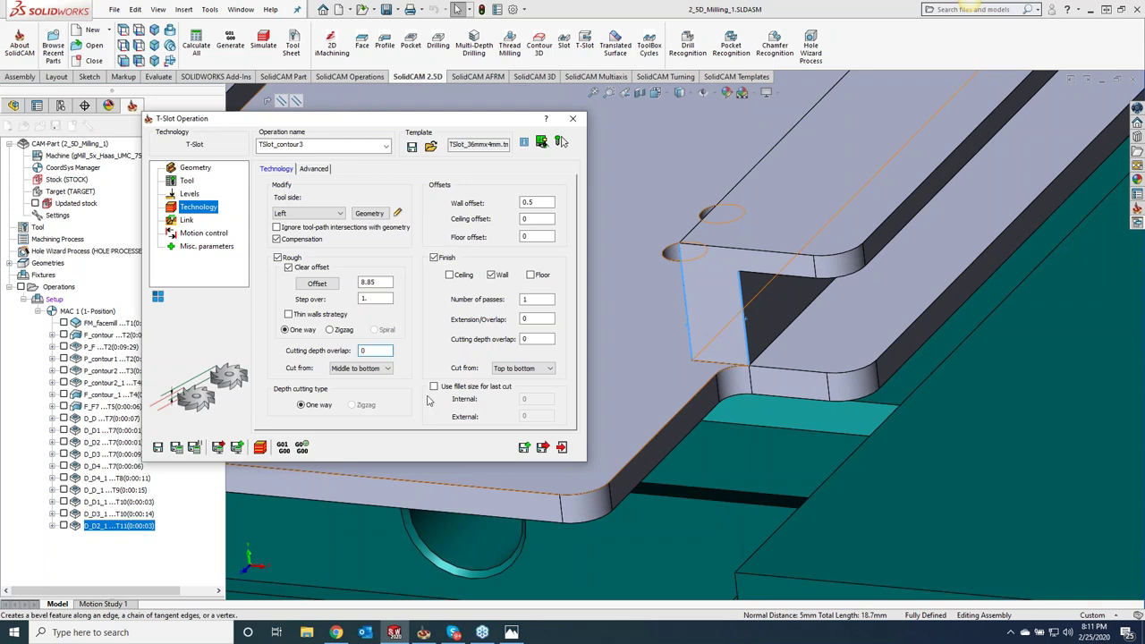
click(190, 182)
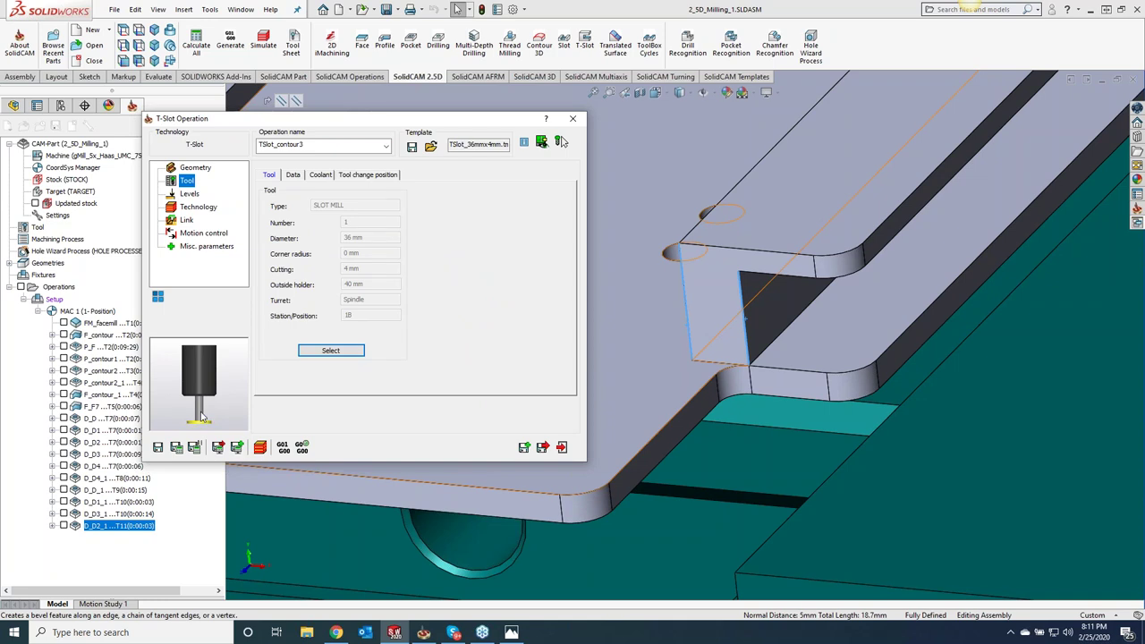
Back on the Technology page, set the rough cutting depth overlap to 0.5
click(200, 208)
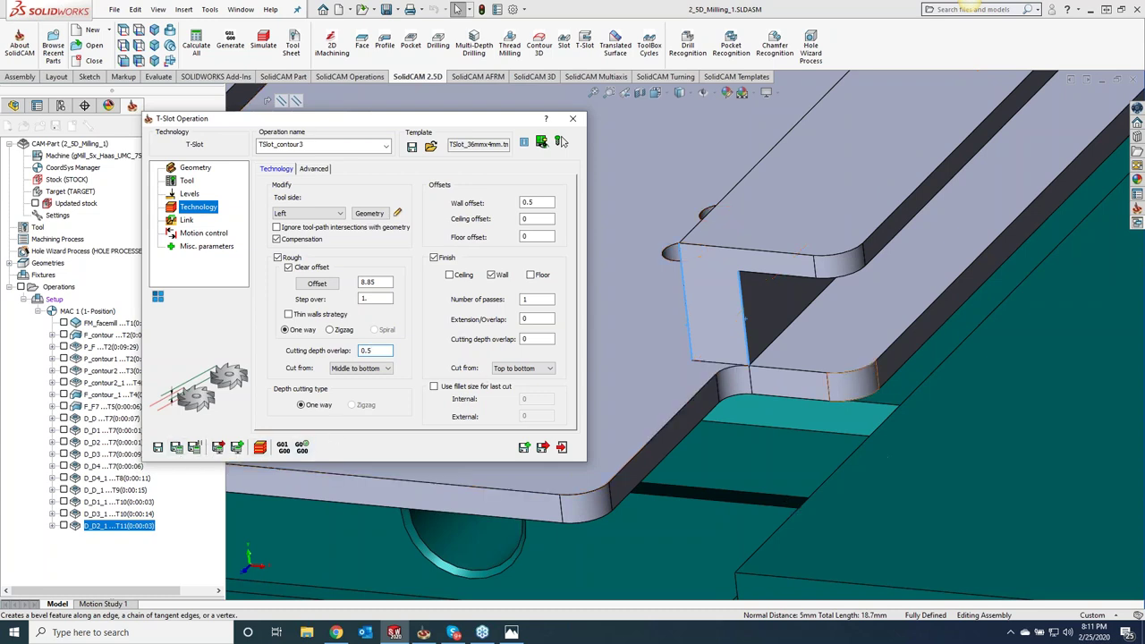
middle_drag(863, 394, 977, 476)
click(975, 467)
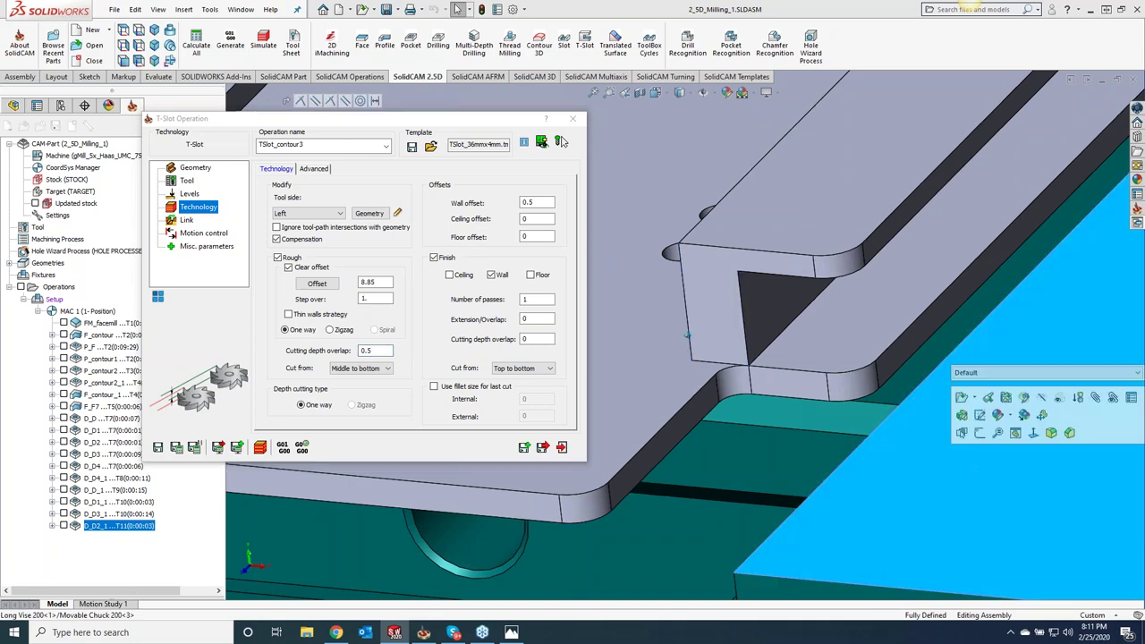
scroll(956, 459, up, 3)
scroll(599, 540, up, 5)
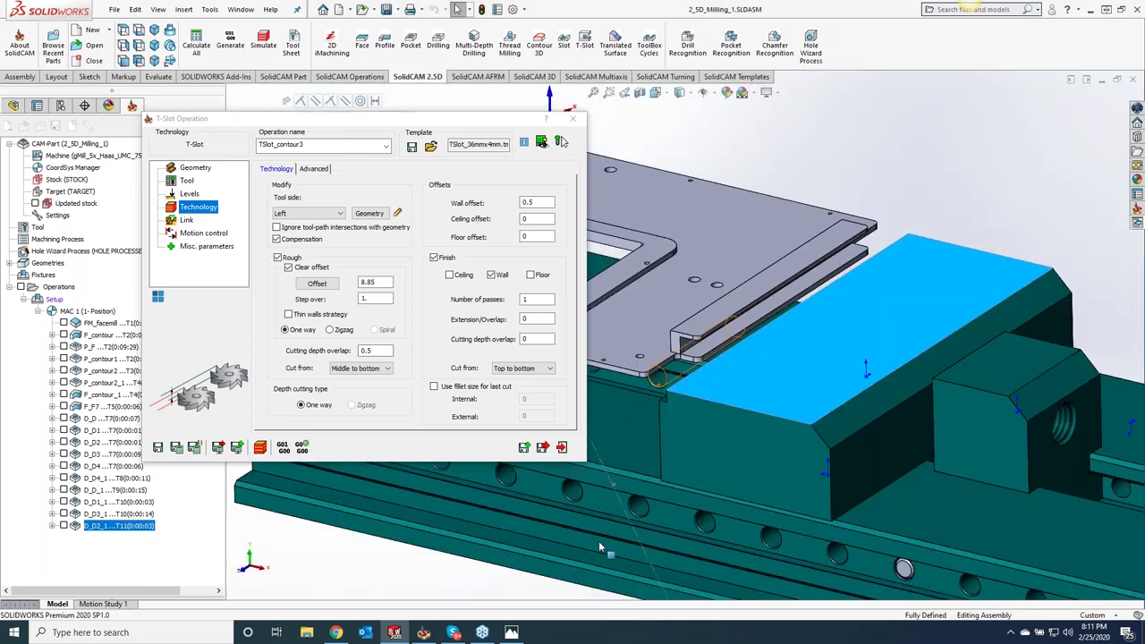
click(878, 207)
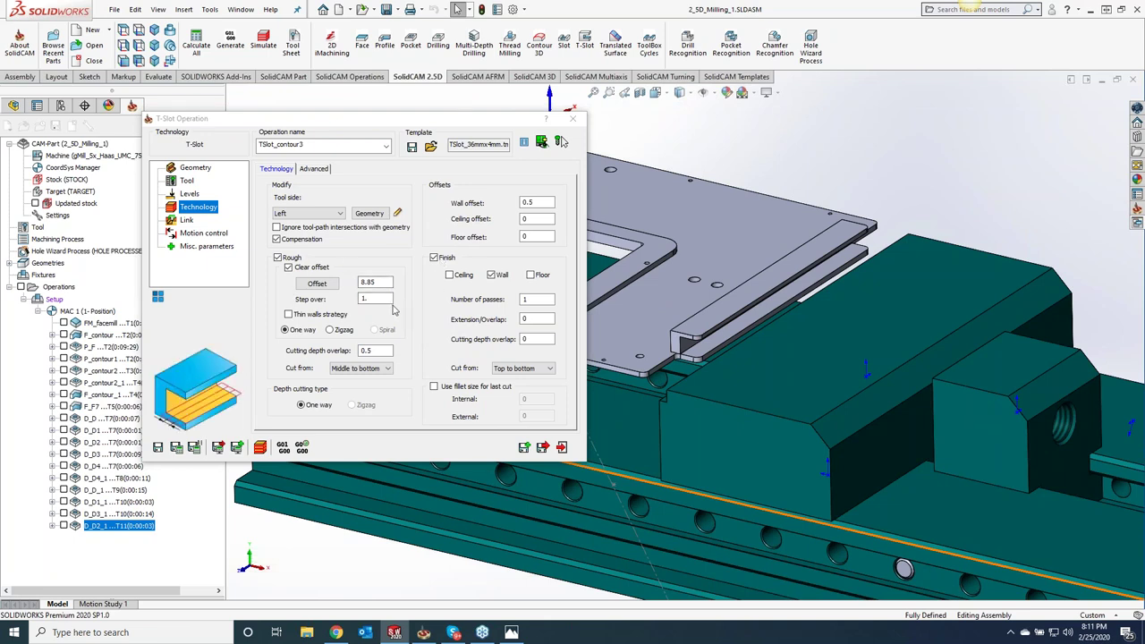
Show the Link page and keep the Arc lead-in, radius 30, with lead-out matching it
click(186, 220)
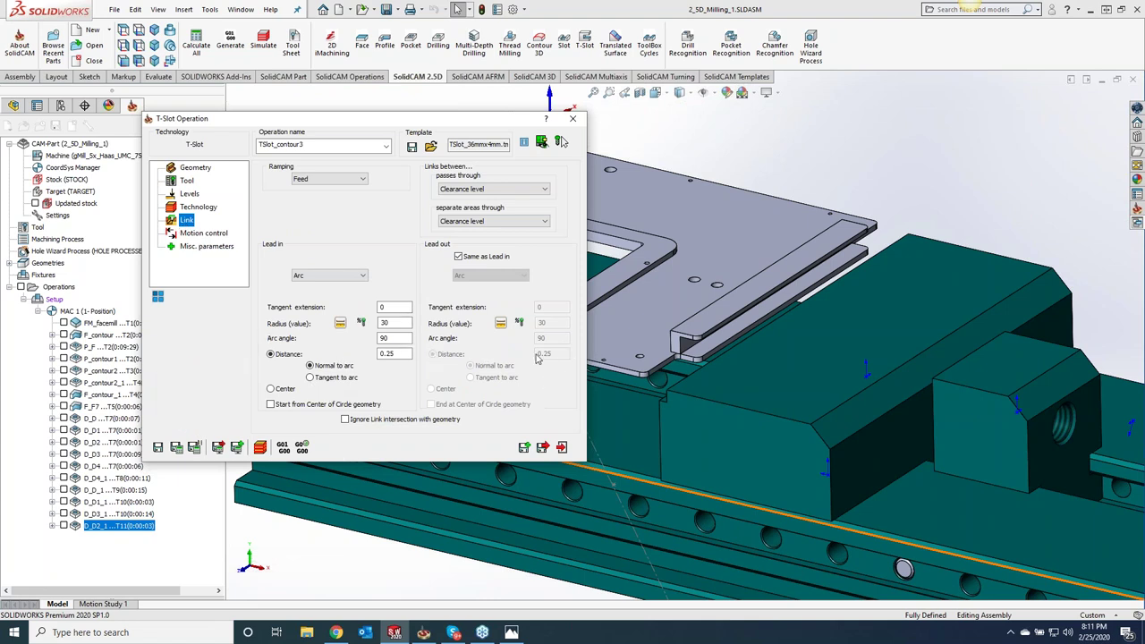
click(346, 277)
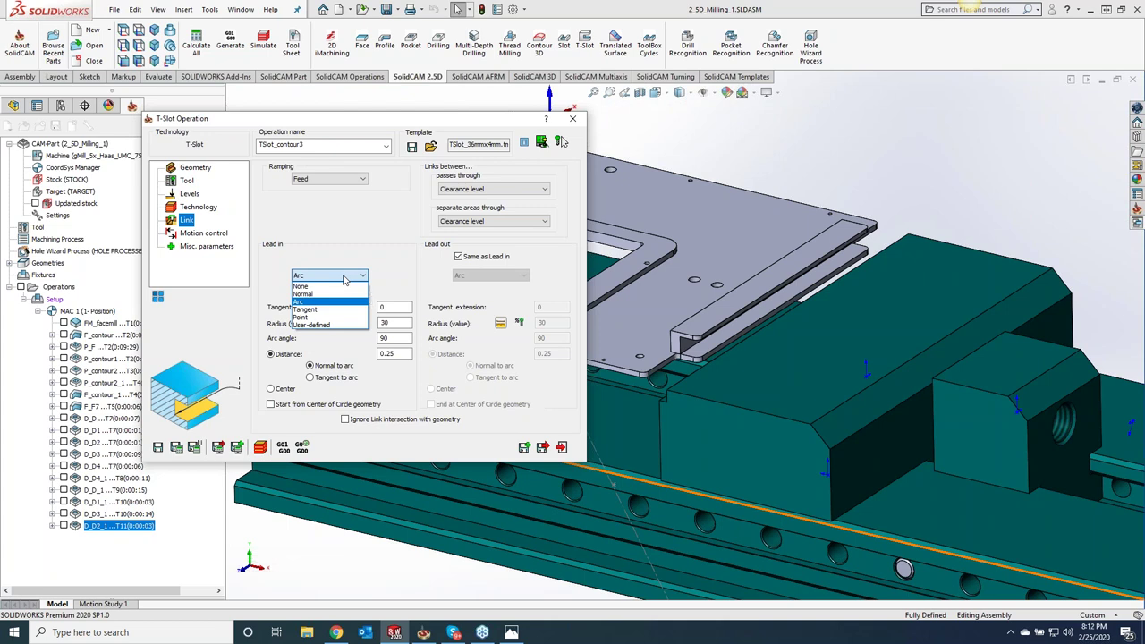
click(331, 301)
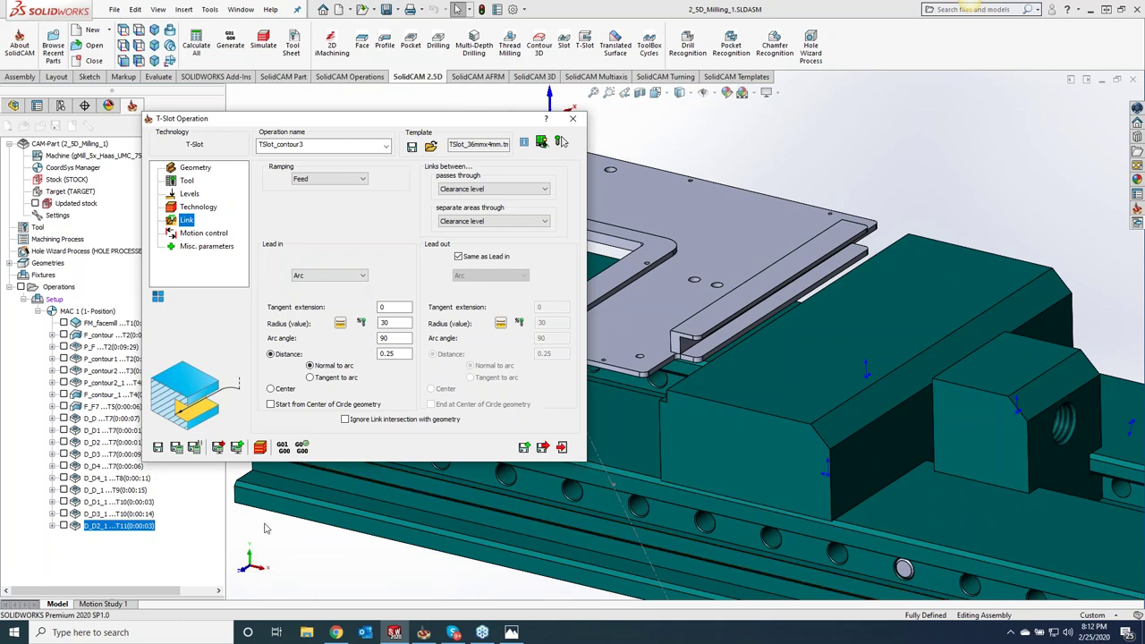
Save and calculate the T-Slot toolpath, inspect it side-on, and return to the rough step over setting
click(176, 447)
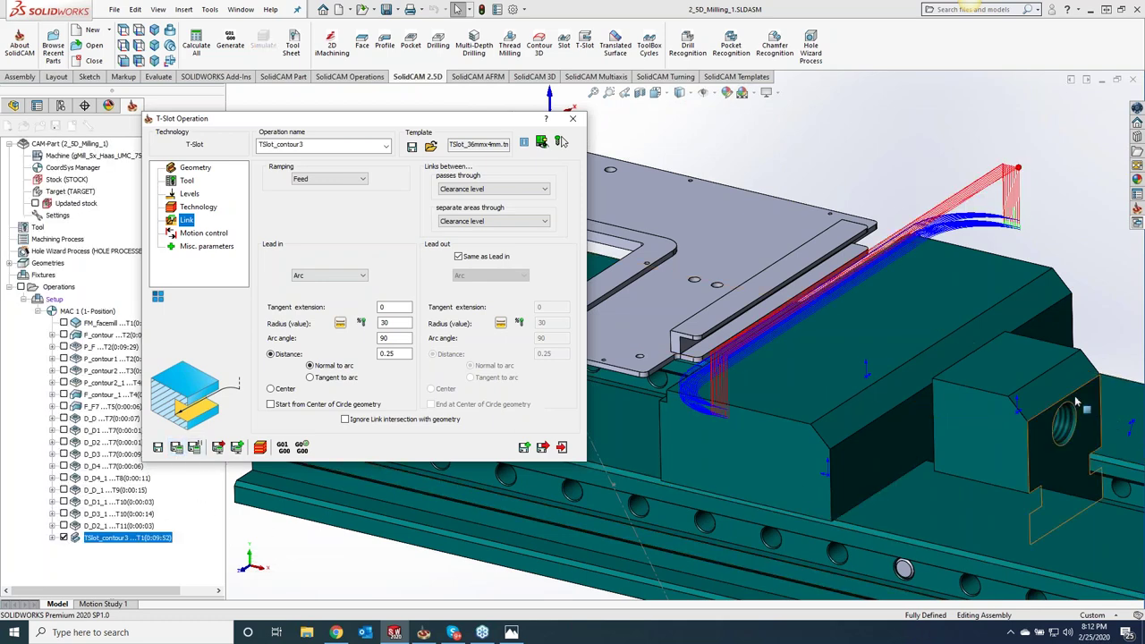
middle_drag(1078, 403, 1072, 246)
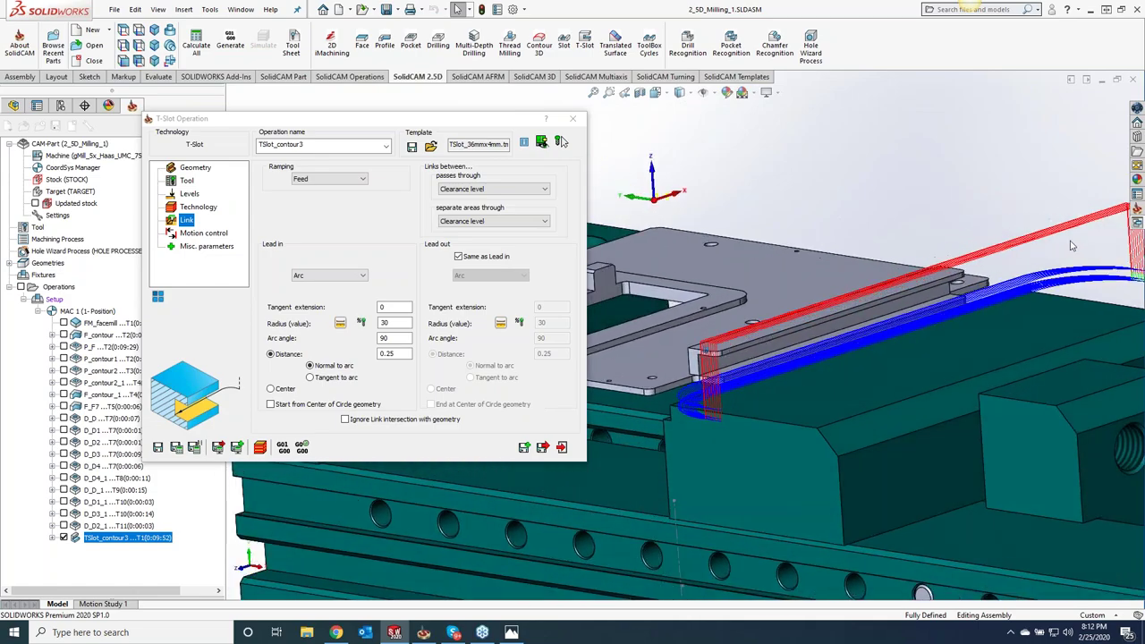
scroll(1072, 246, down, 5)
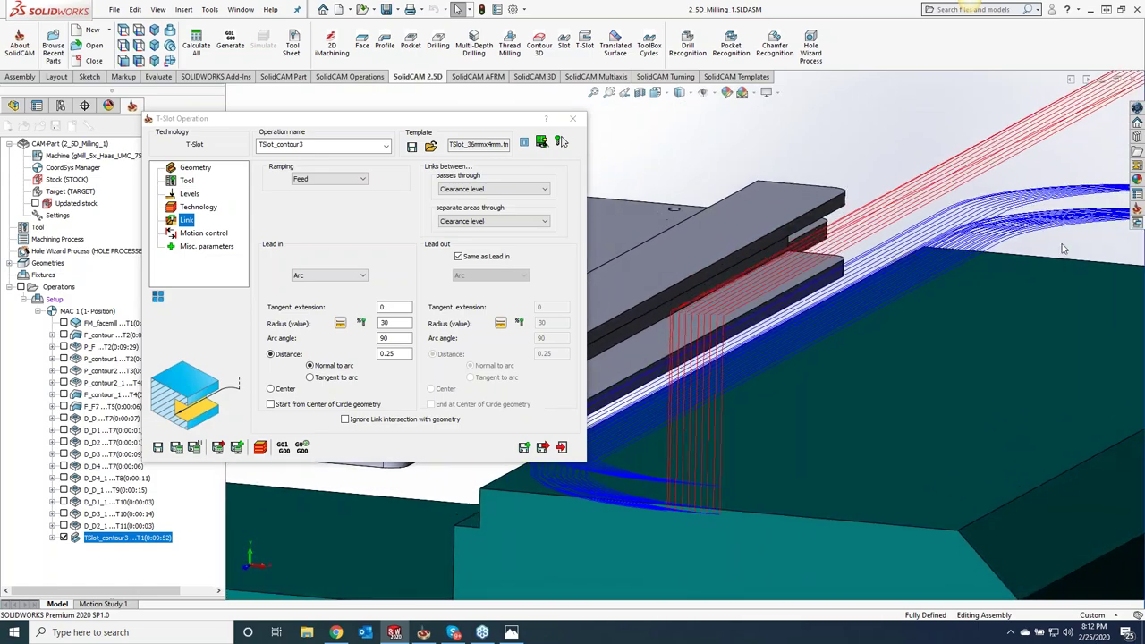
scroll(1063, 249, down, 5)
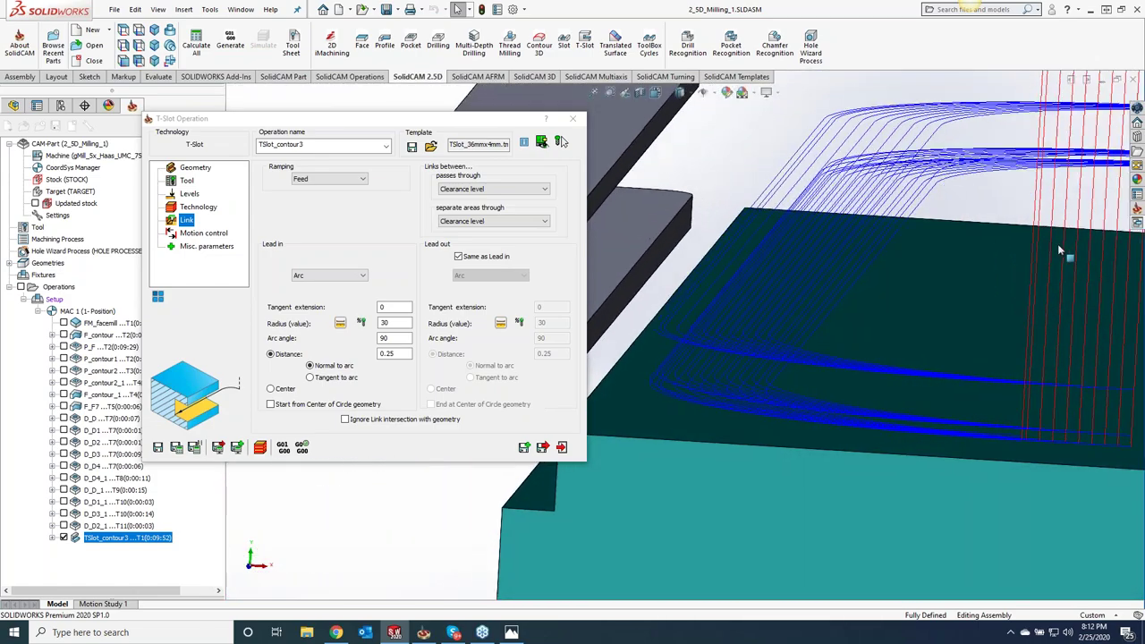
scroll(1029, 260, down, 3)
scroll(895, 349, down, 4)
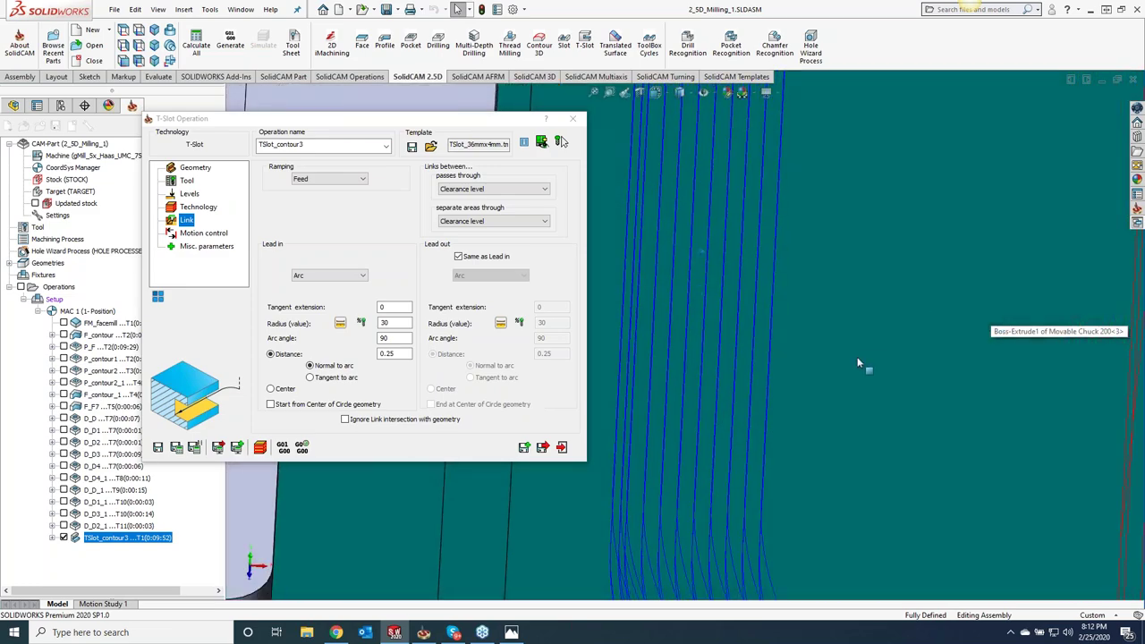
scroll(853, 391, up, 2)
scroll(818, 412, down, 3)
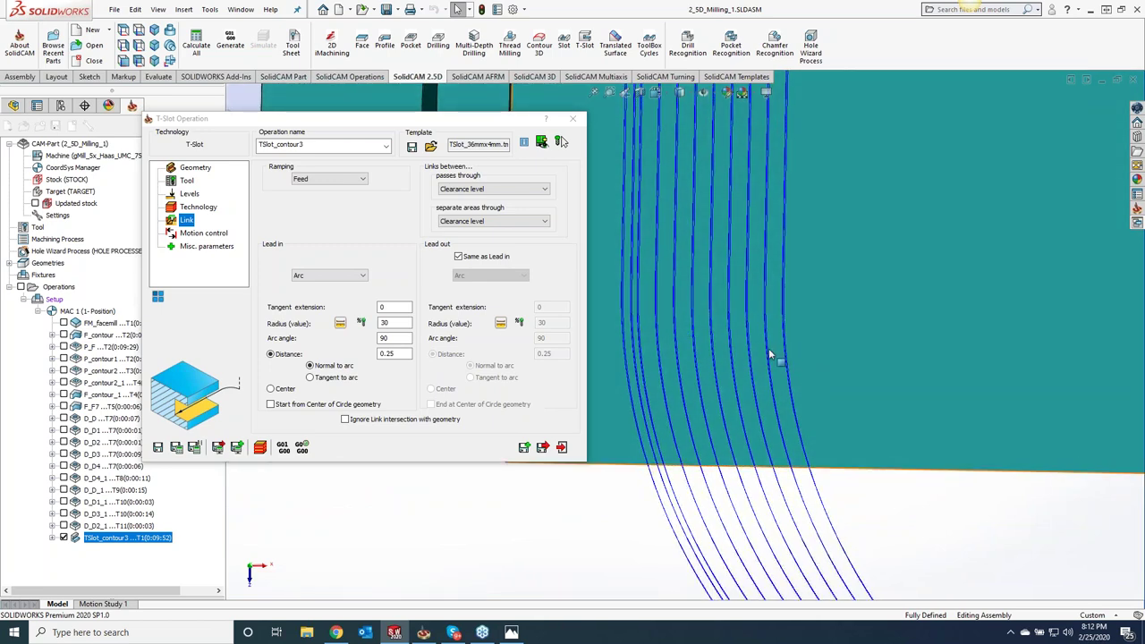
click(189, 207)
click(383, 298)
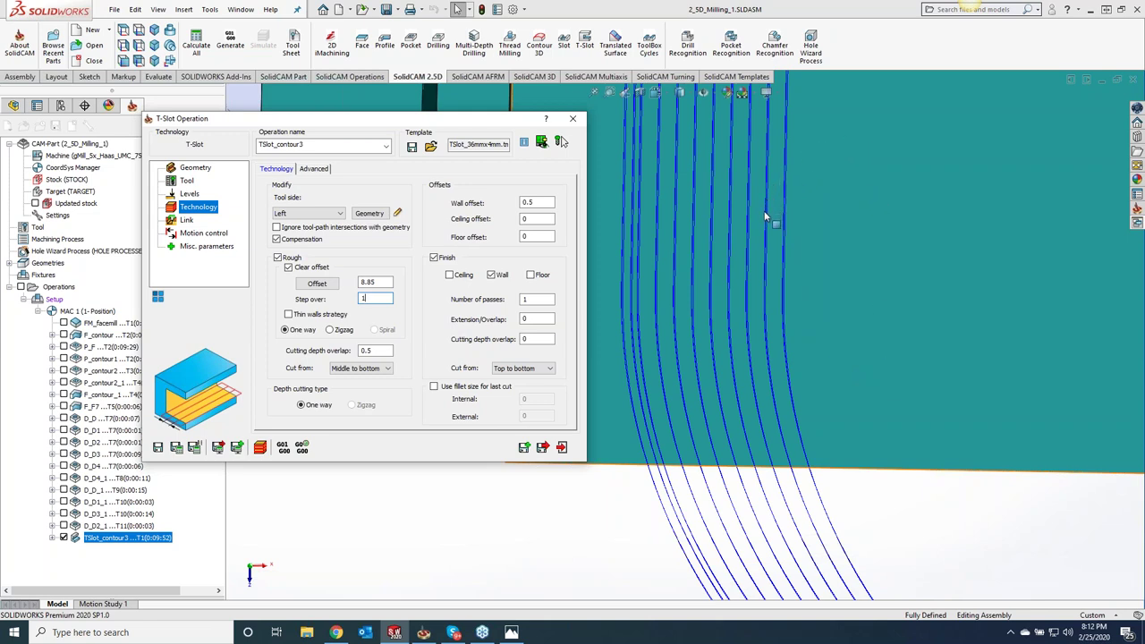
click(934, 529)
scroll(928, 516, up, 5)
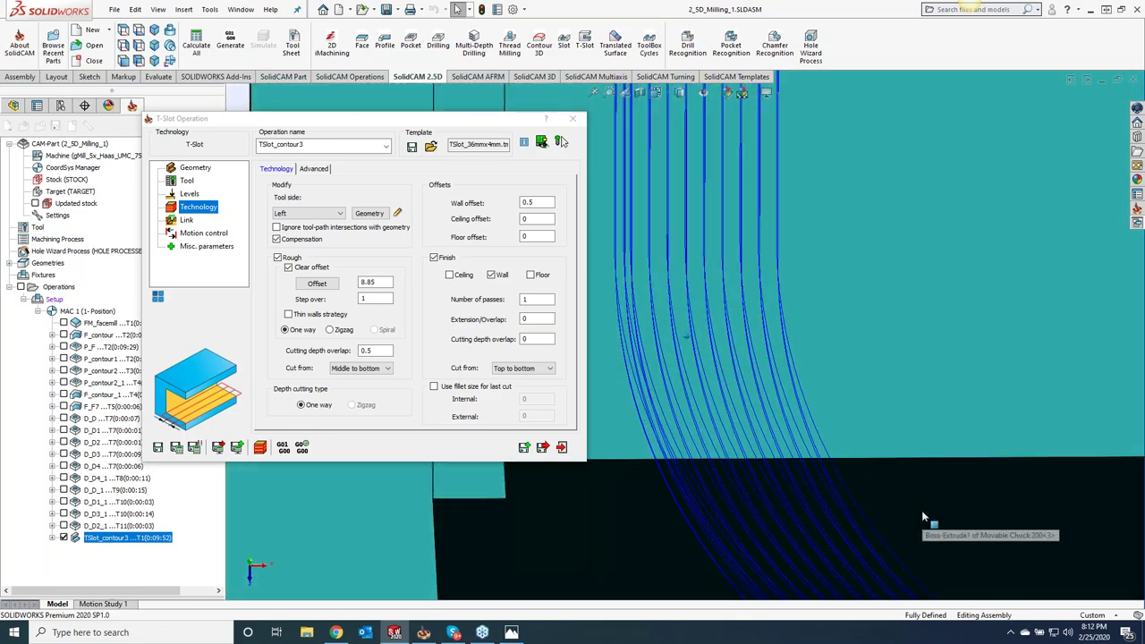
scroll(918, 510, down, 5)
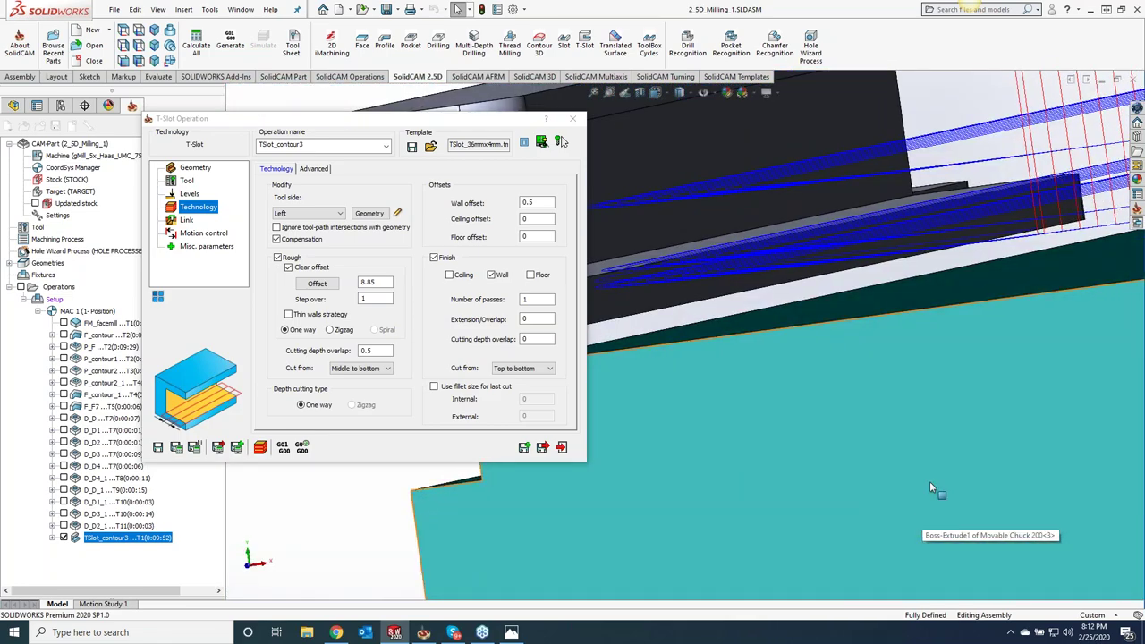
scroll(931, 475, down, 2)
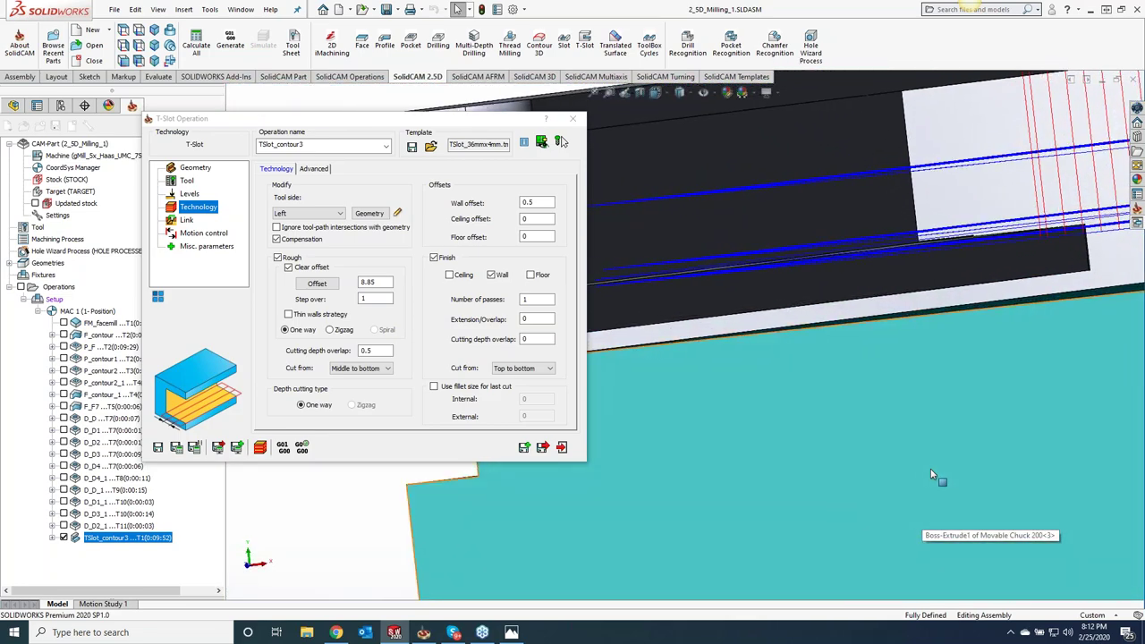
scroll(927, 471, down, 4)
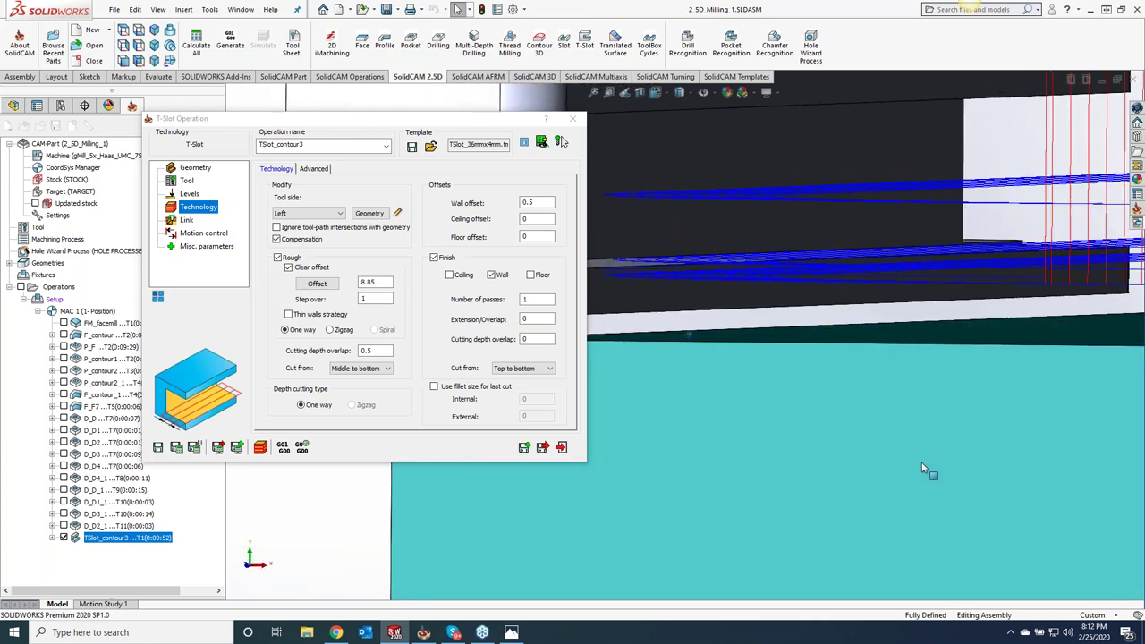
middle_drag(922, 462, 821, 385)
scroll(821, 384, up, 2)
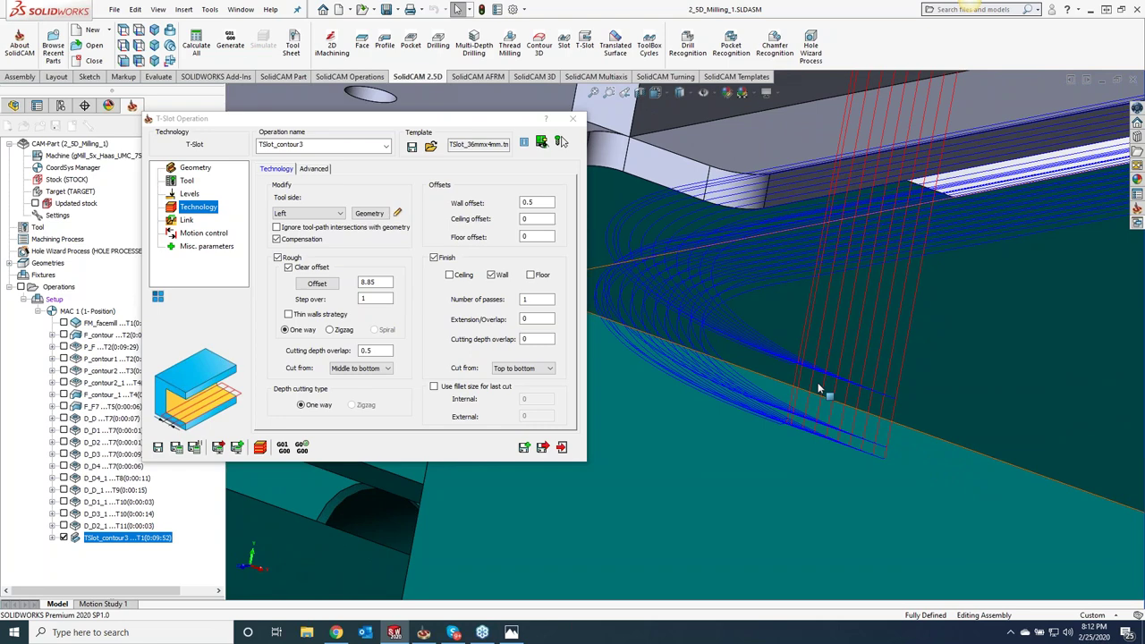
click(426, 410)
Launch the T-Slot simulation in SolidVerify mode and step it through to the end
click(543, 447)
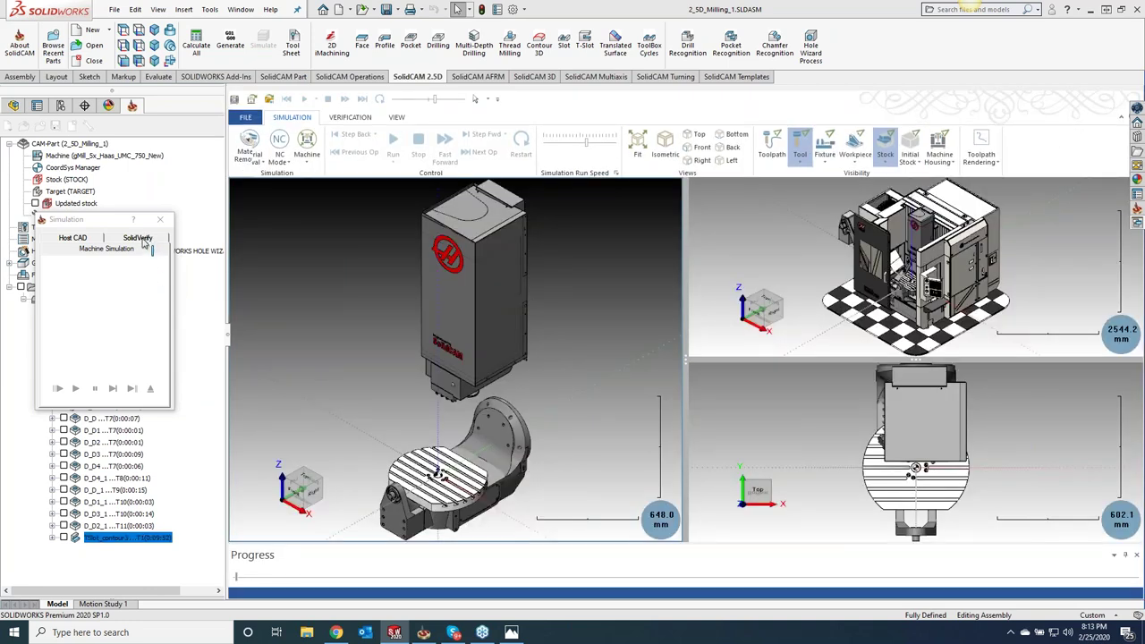
click(137, 237)
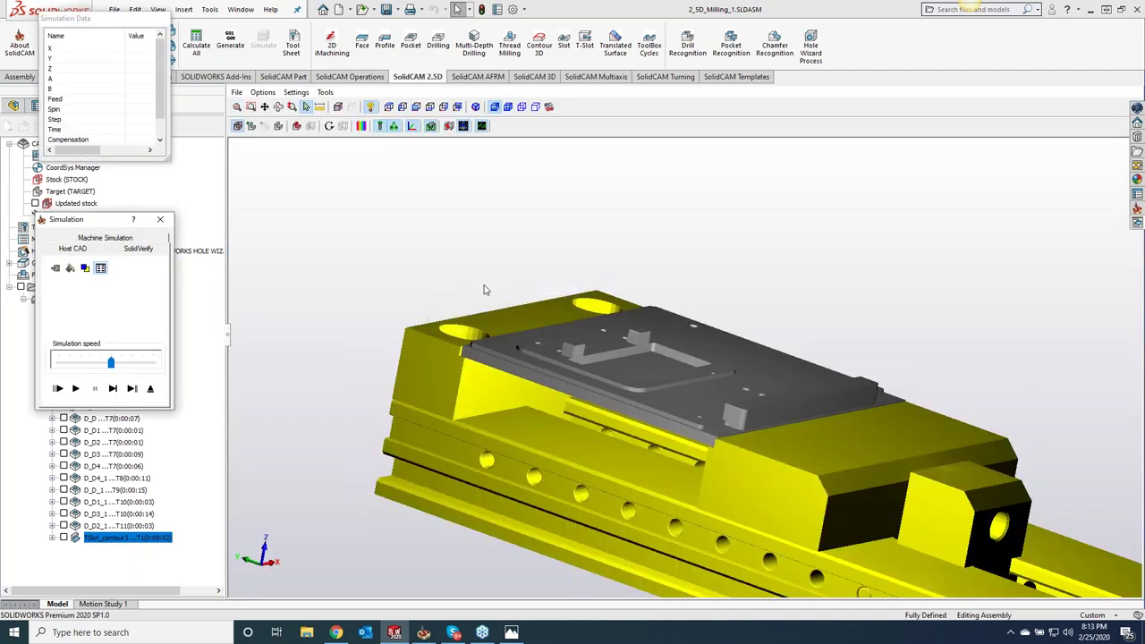
click(114, 388)
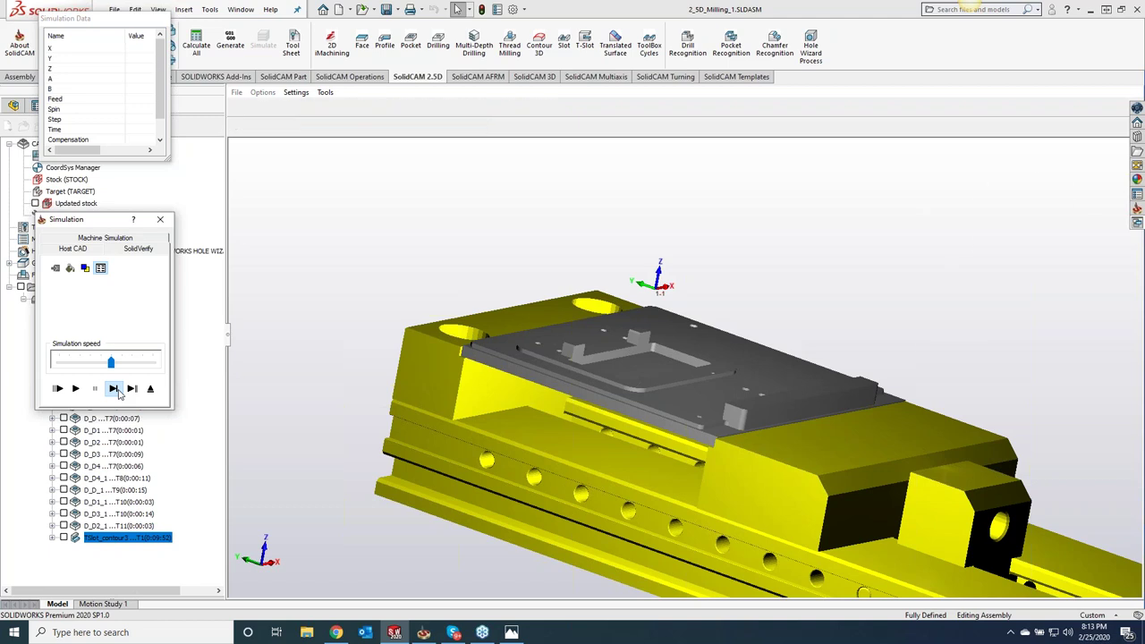
click(114, 388)
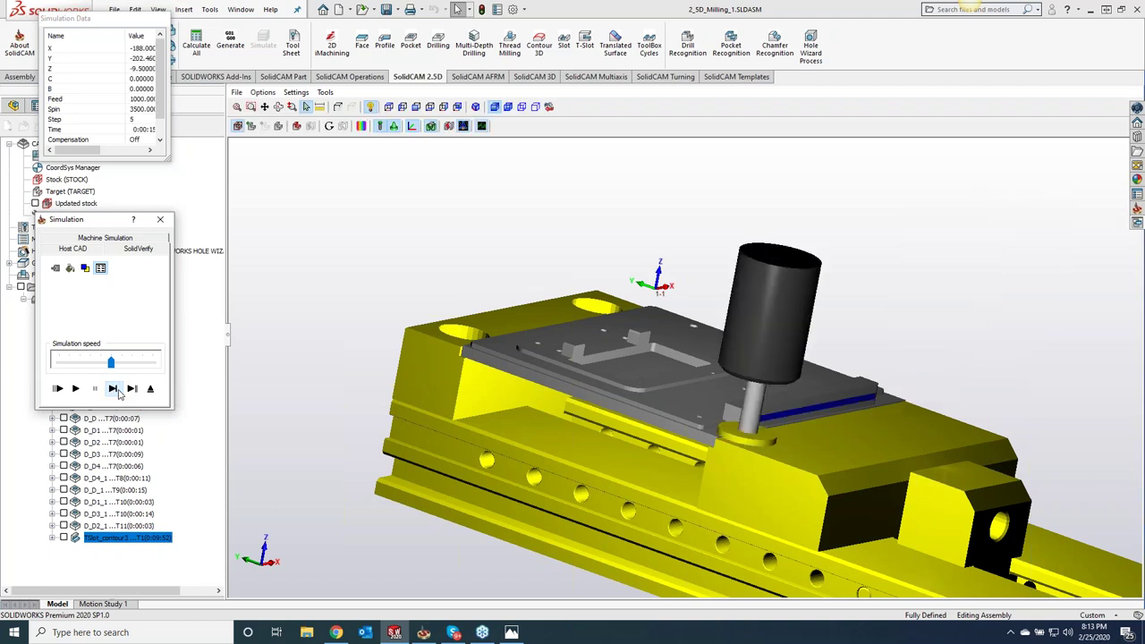
click(114, 388)
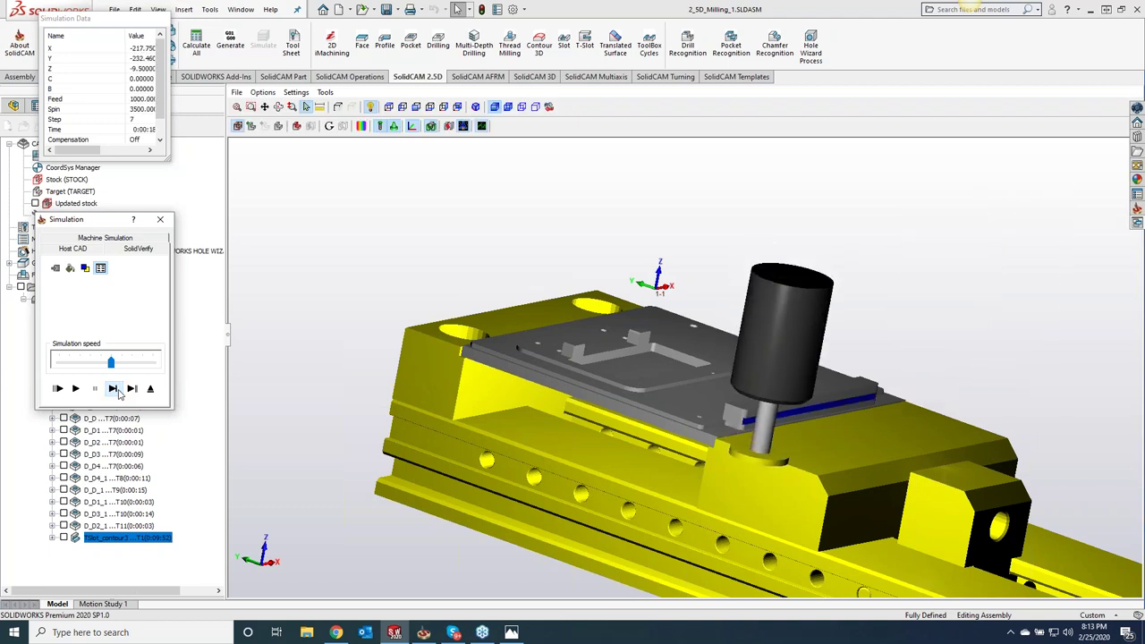
click(115, 390)
click(115, 389)
click(115, 390)
click(115, 389)
click(115, 390)
click(115, 390)
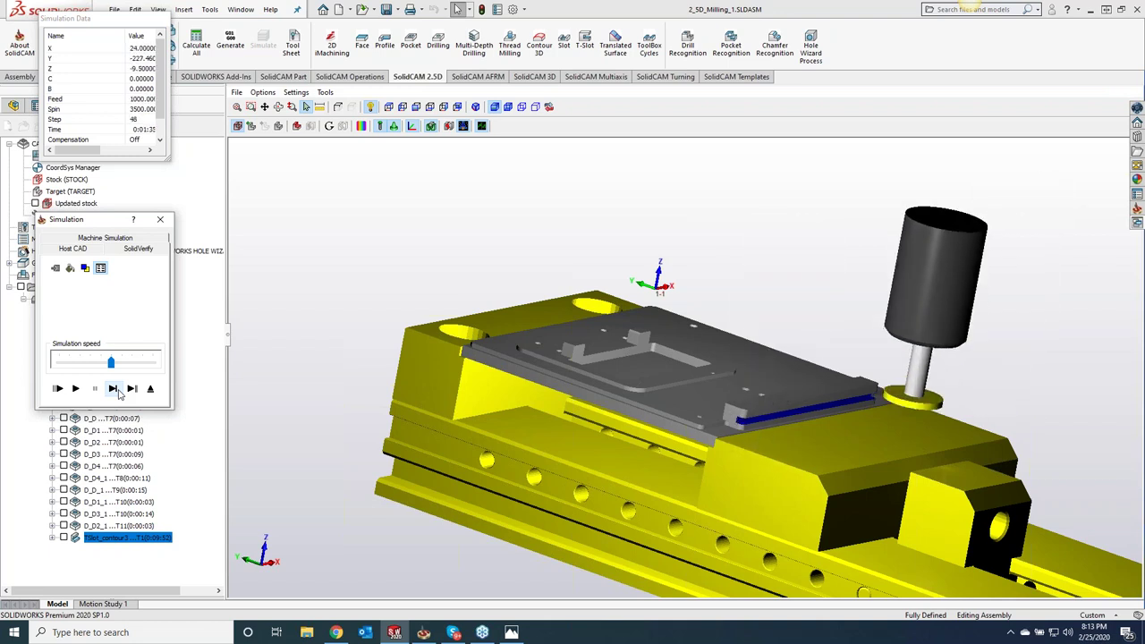
click(114, 389)
click(115, 390)
click(114, 390)
click(115, 389)
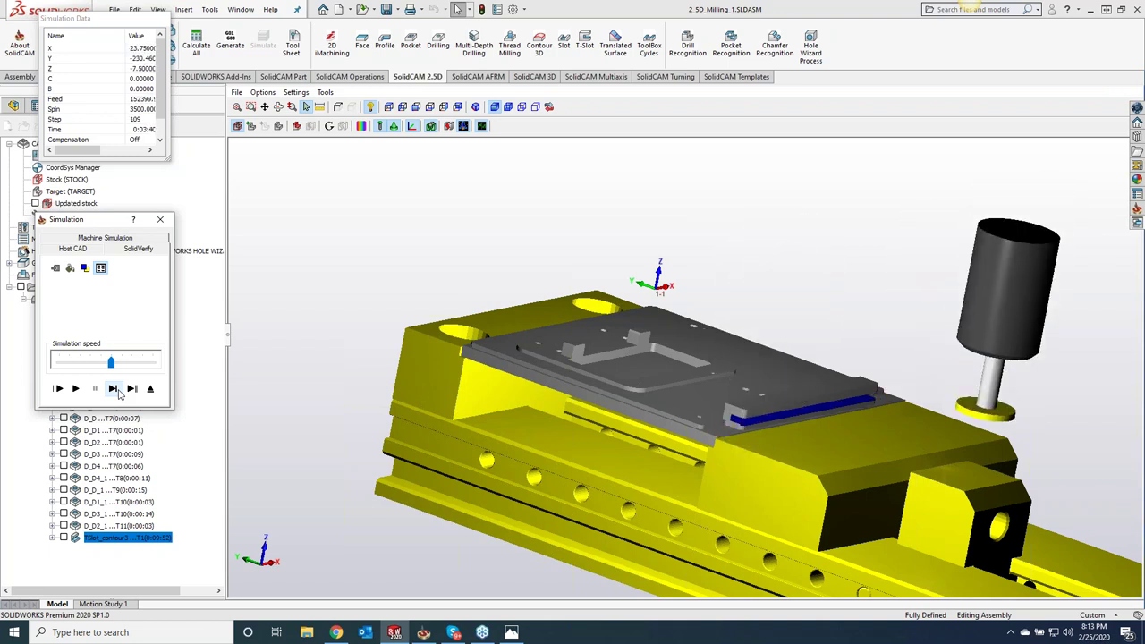
click(115, 390)
click(114, 390)
click(114, 389)
click(115, 389)
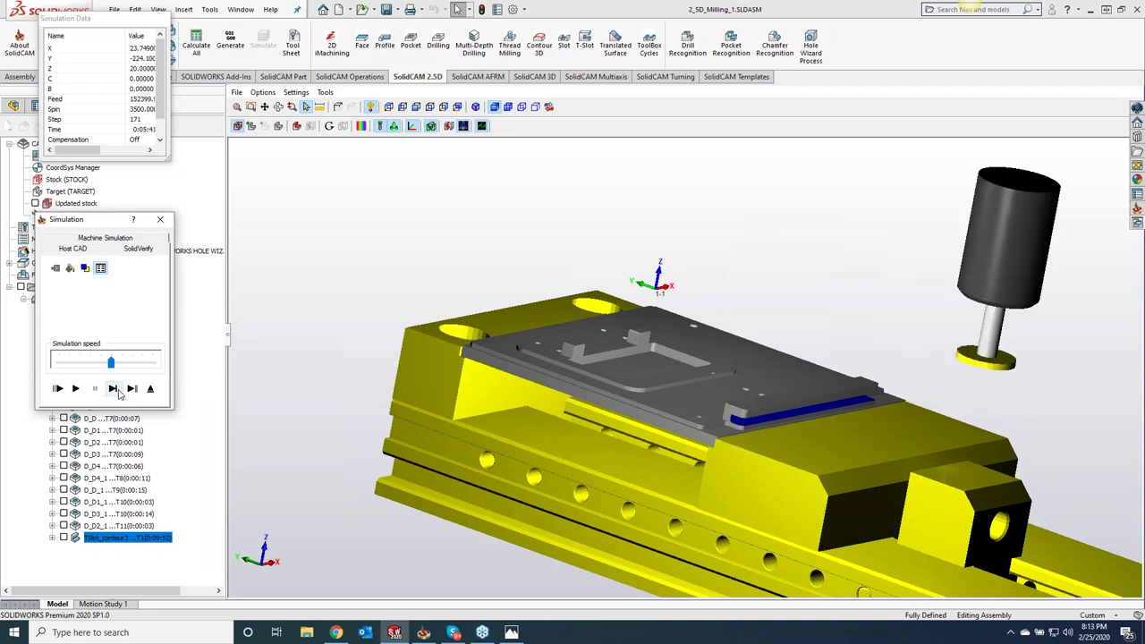
click(114, 389)
click(114, 389)
click(115, 390)
click(114, 389)
click(114, 389)
click(114, 390)
click(114, 389)
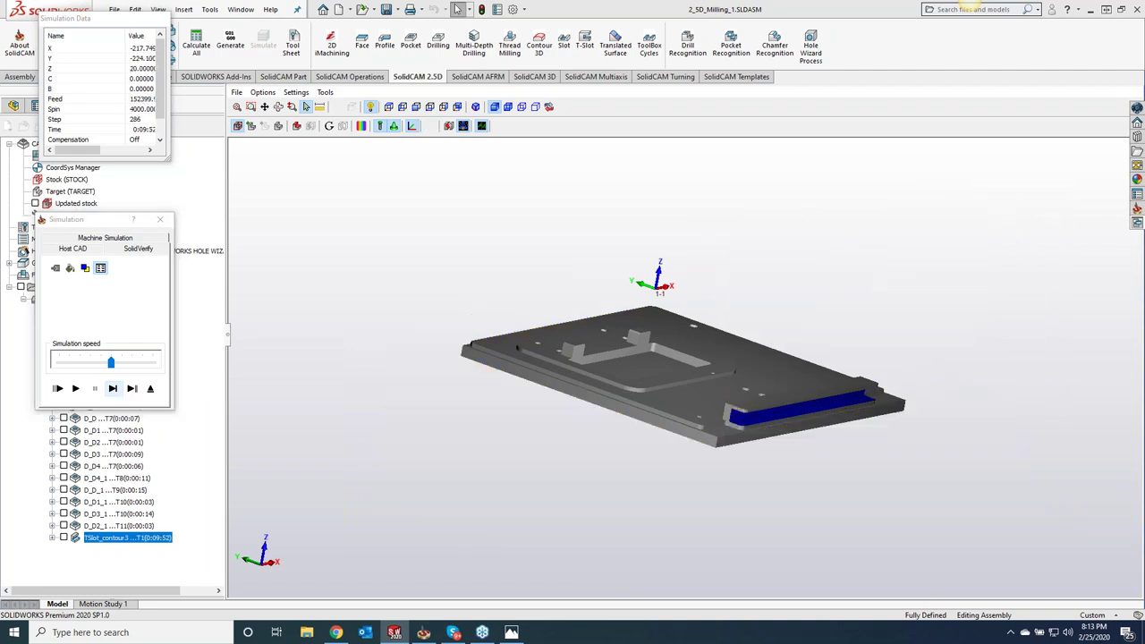
Replay the simulation at full speed, inspect the machined groove, and close the simulation
click(58, 388)
click(76, 388)
drag(111, 362, 152, 363)
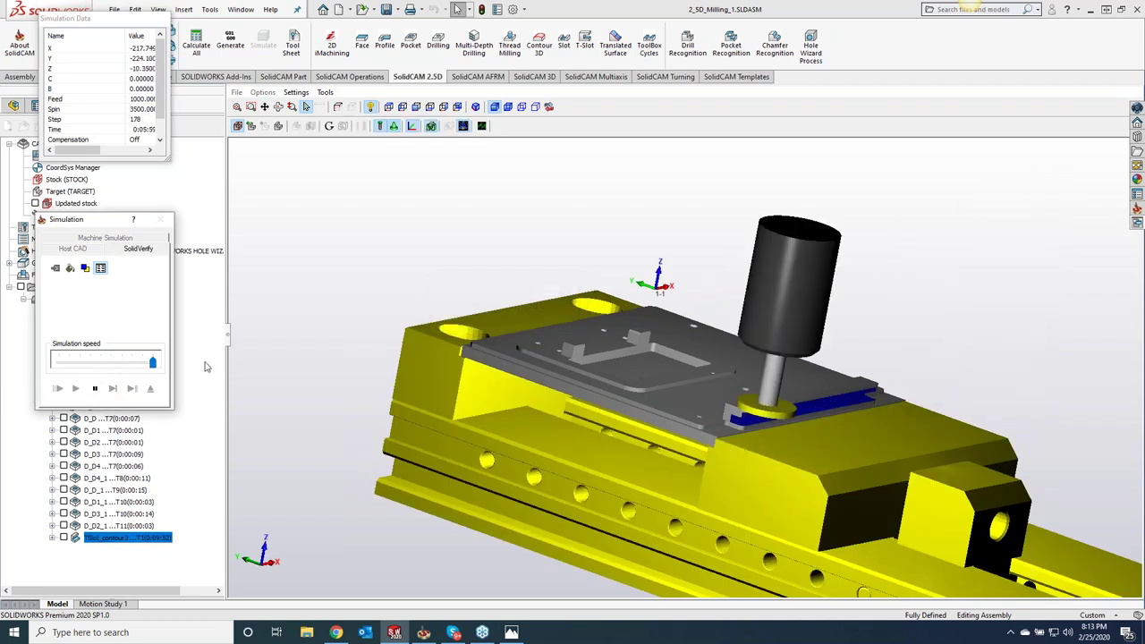
click(848, 279)
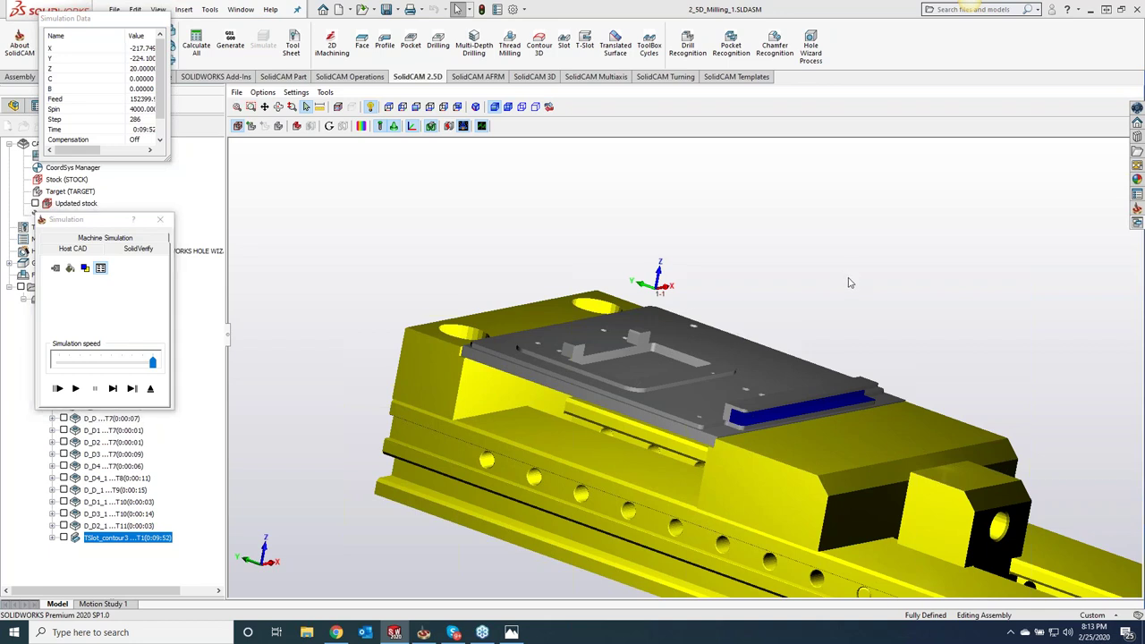
middle_drag(723, 369, 709, 358)
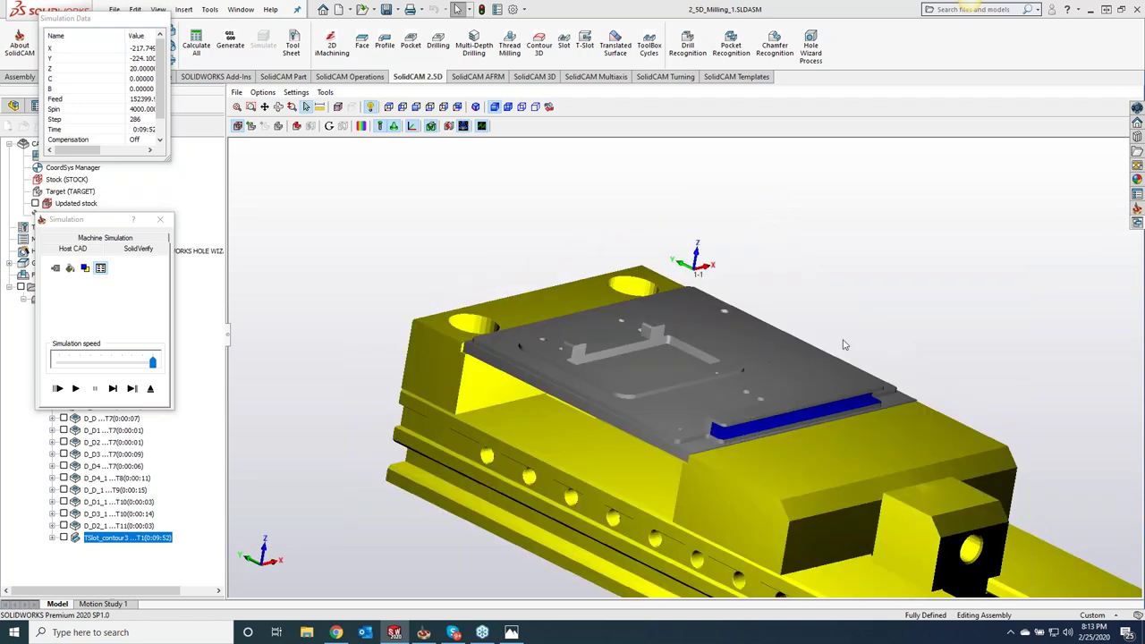
scroll(743, 452, down, 5)
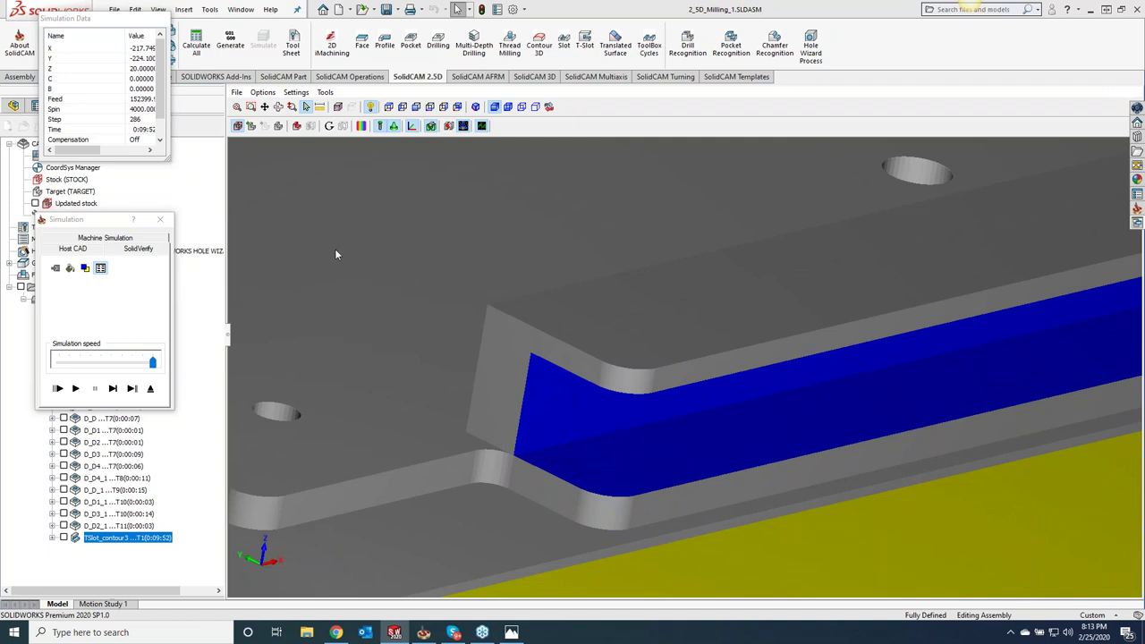
click(161, 221)
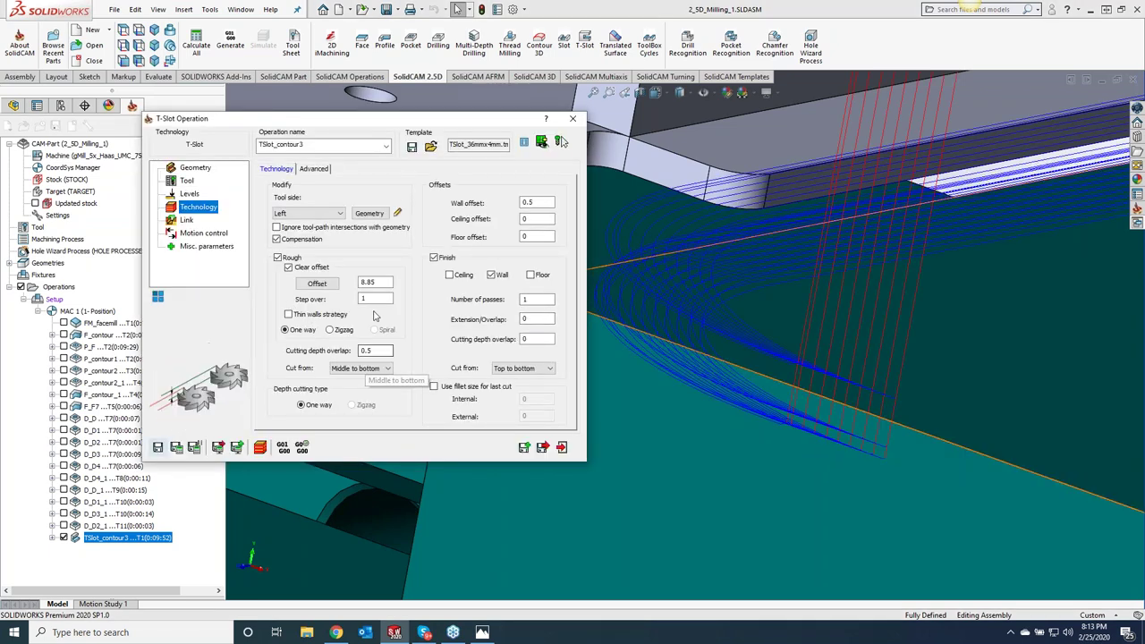
Change the rough step over from 1 to 5, cutting the operation time to 0:03:41
click(374, 299)
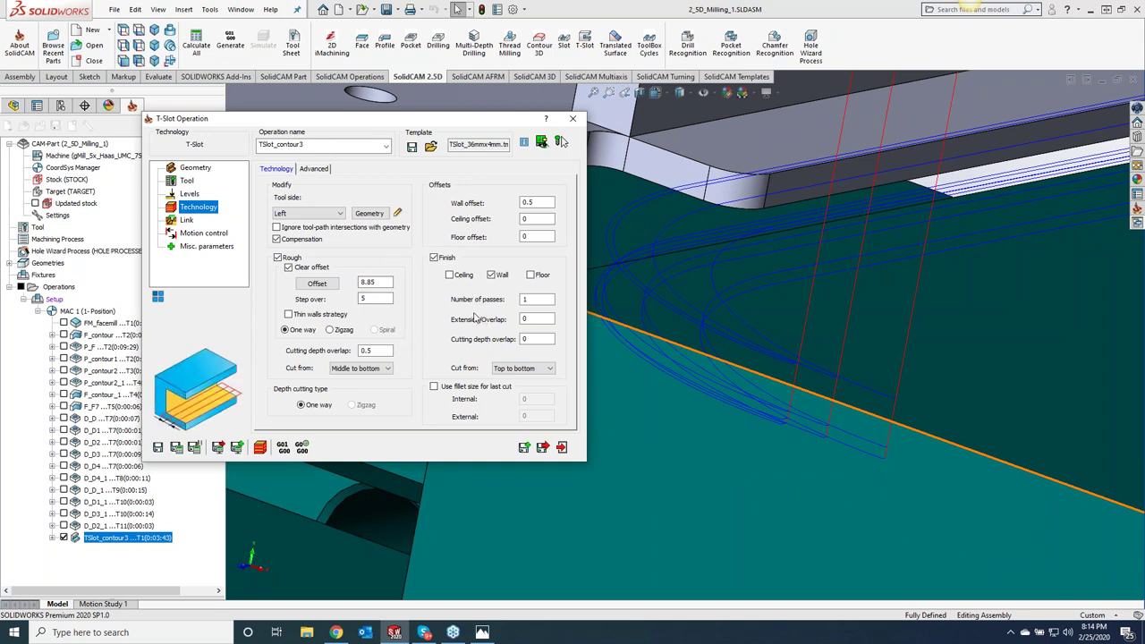
middle_drag(662, 260, 701, 194)
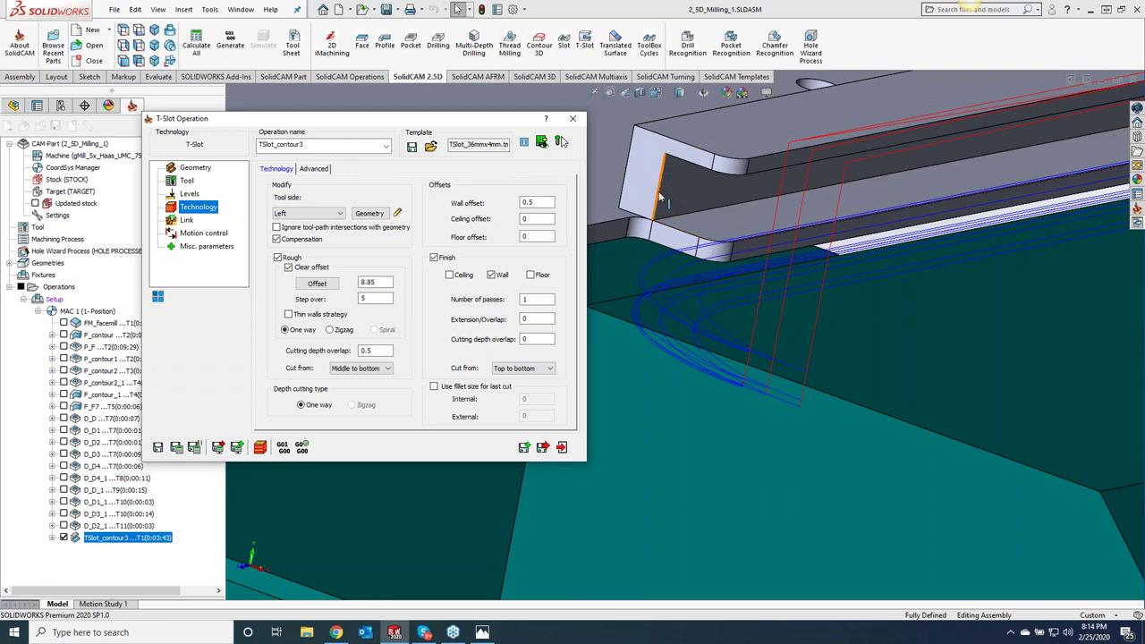
click(189, 193)
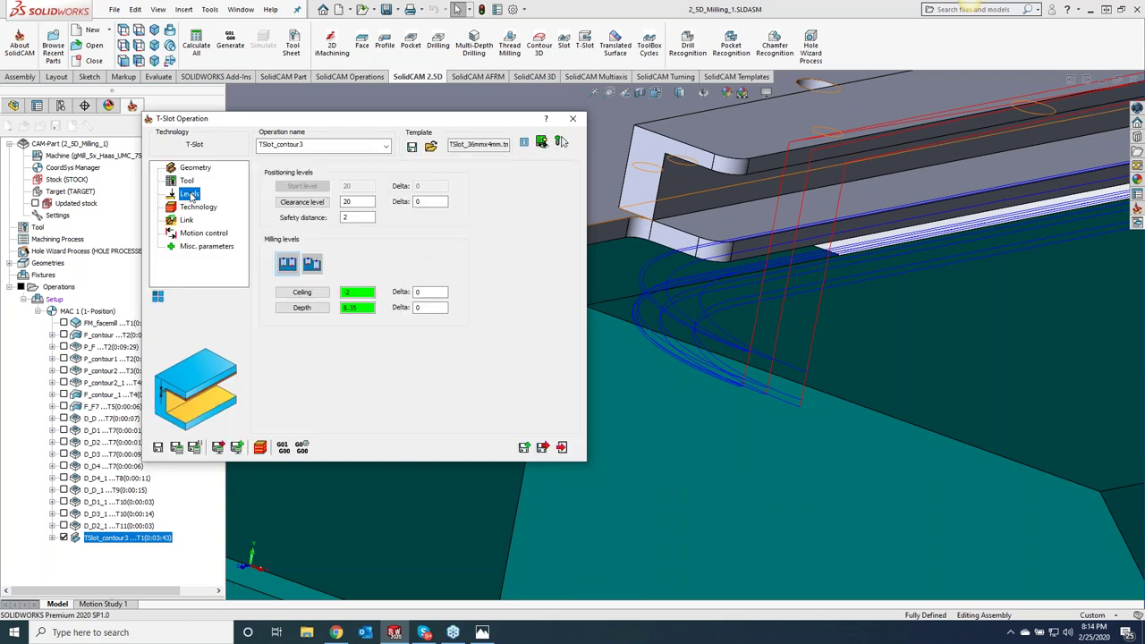
click(344, 310)
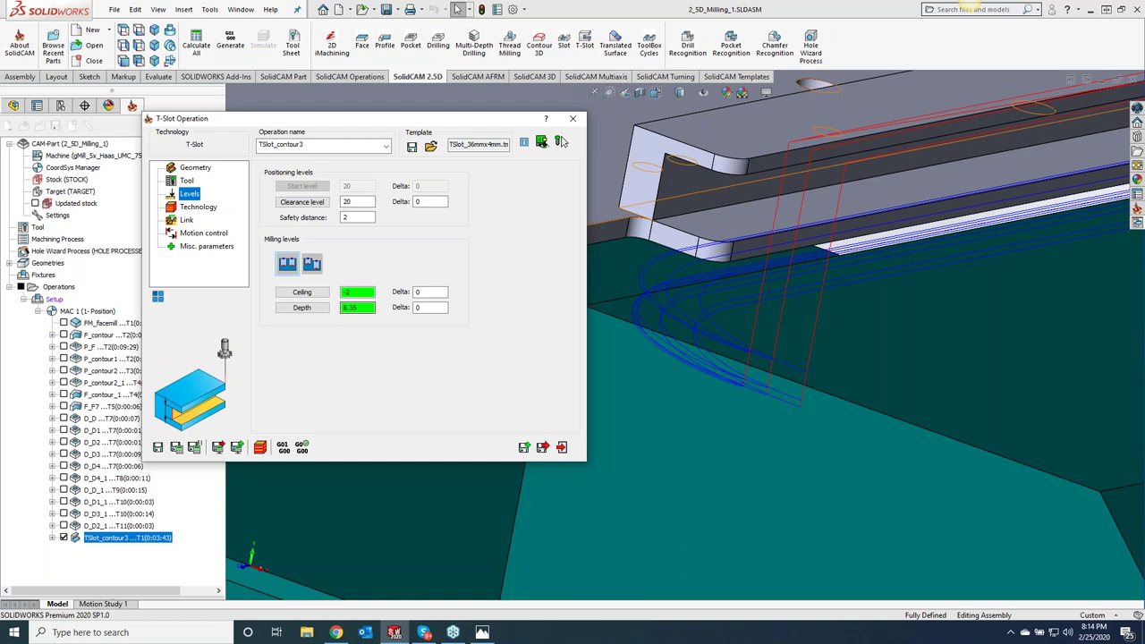
click(759, 241)
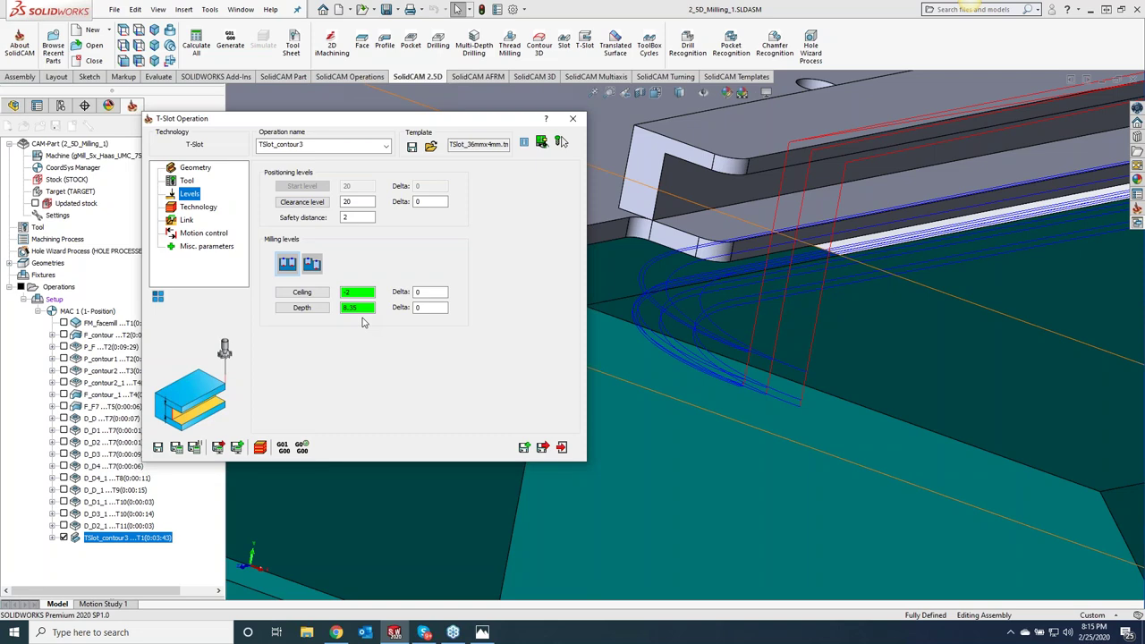
scroll(819, 299, up, 3)
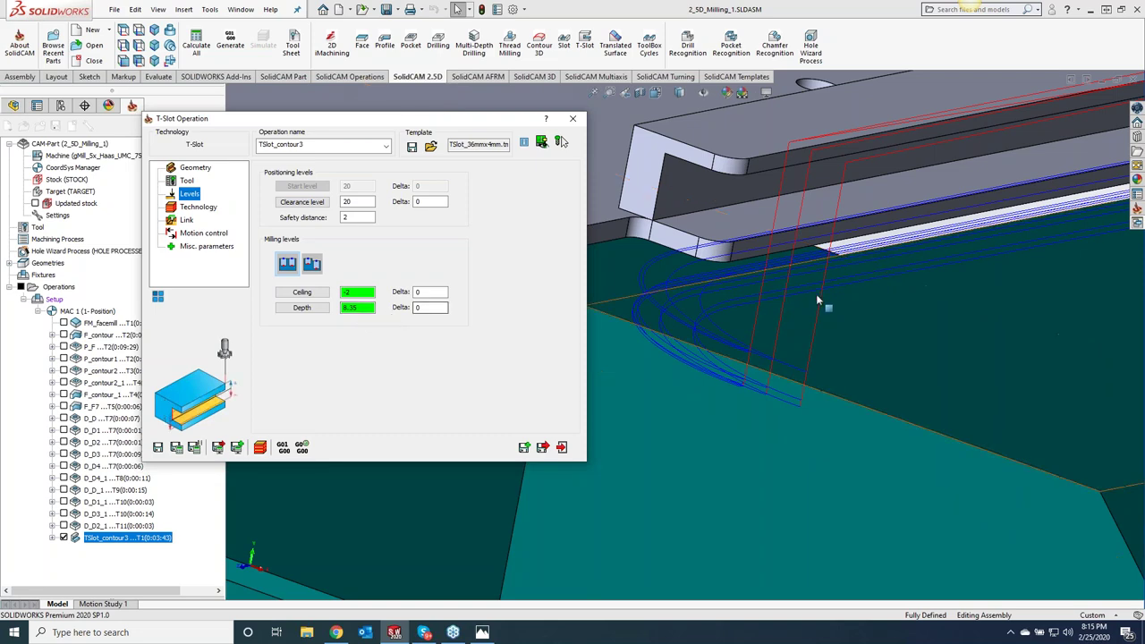
scroll(814, 299, up, 3)
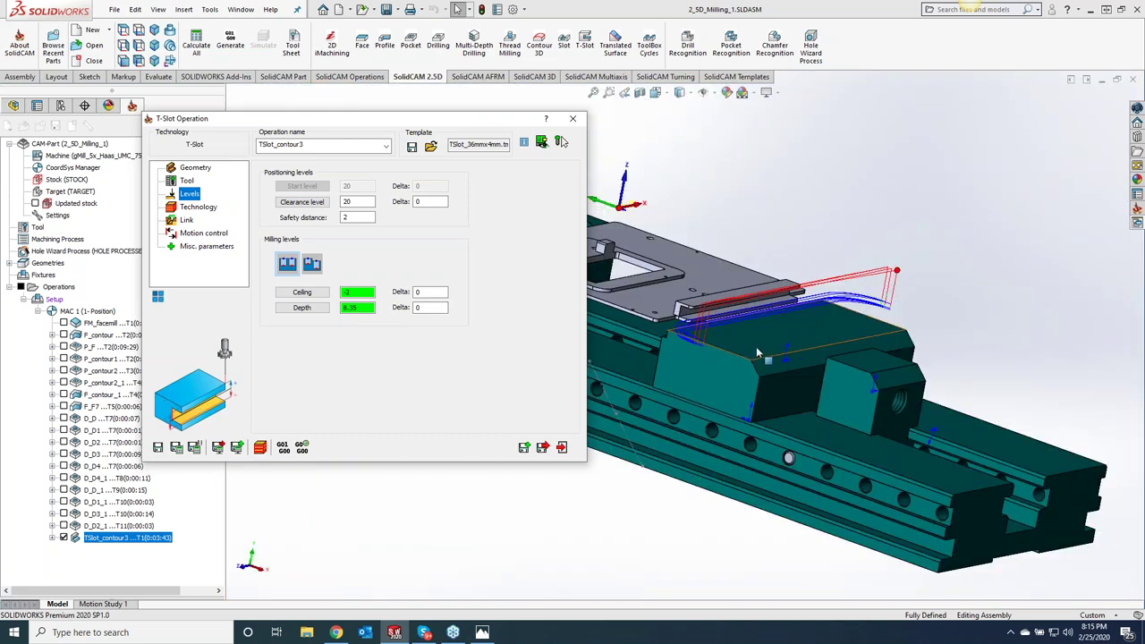
scroll(730, 346, down, 5)
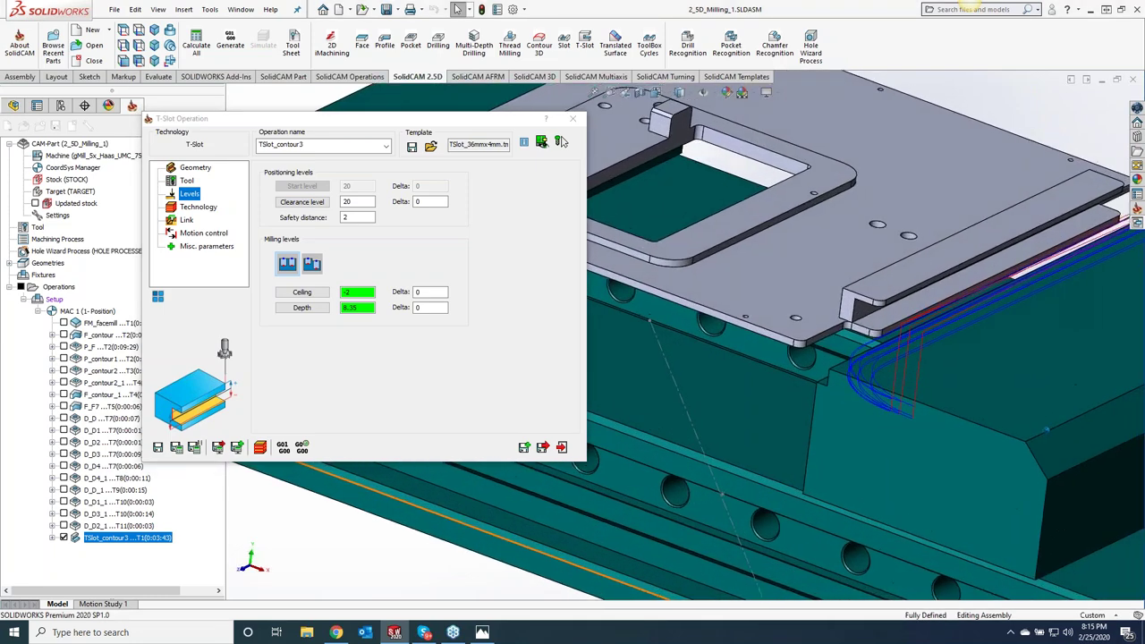
scroll(636, 466, down, 3)
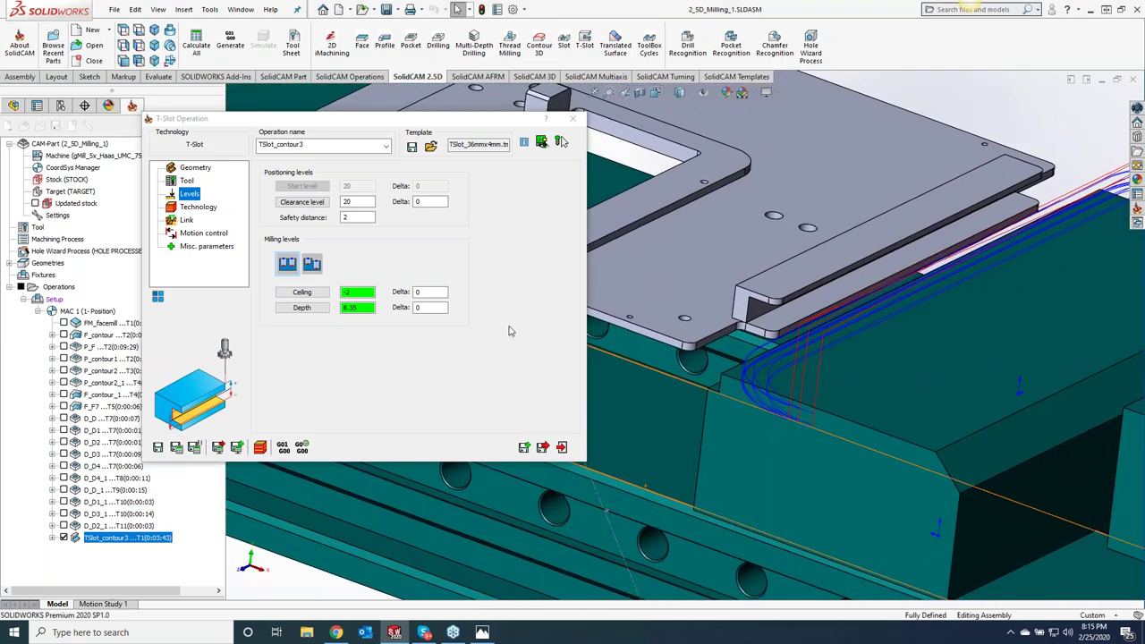
click(195, 207)
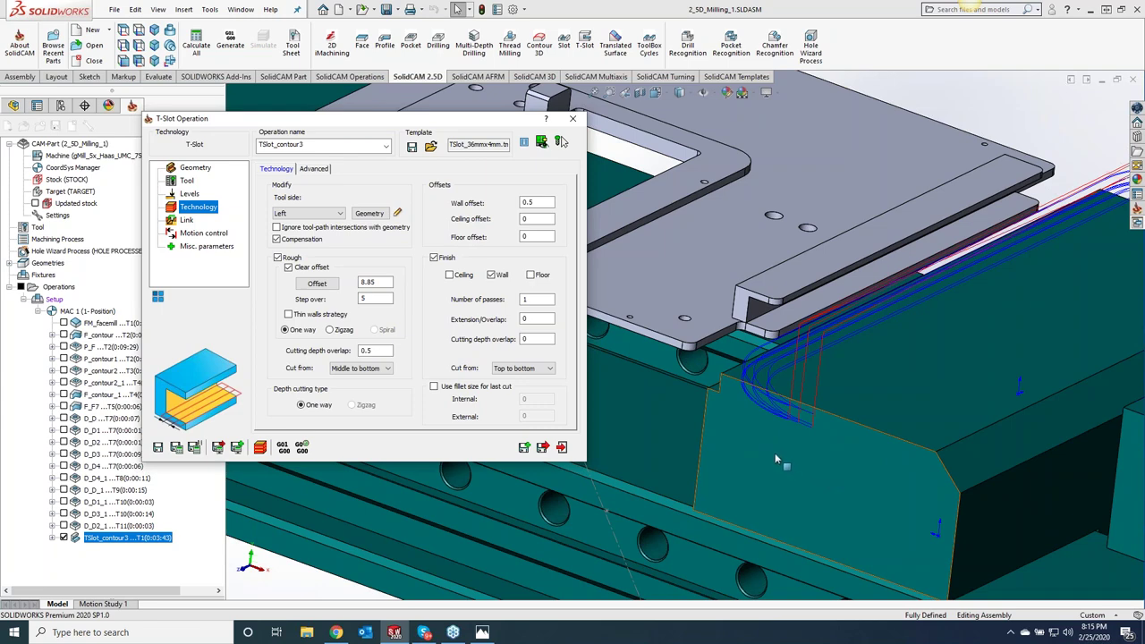
Switch the rough pass to Zigzag, reducing the time to 0:03:22, and close the operation
click(329, 329)
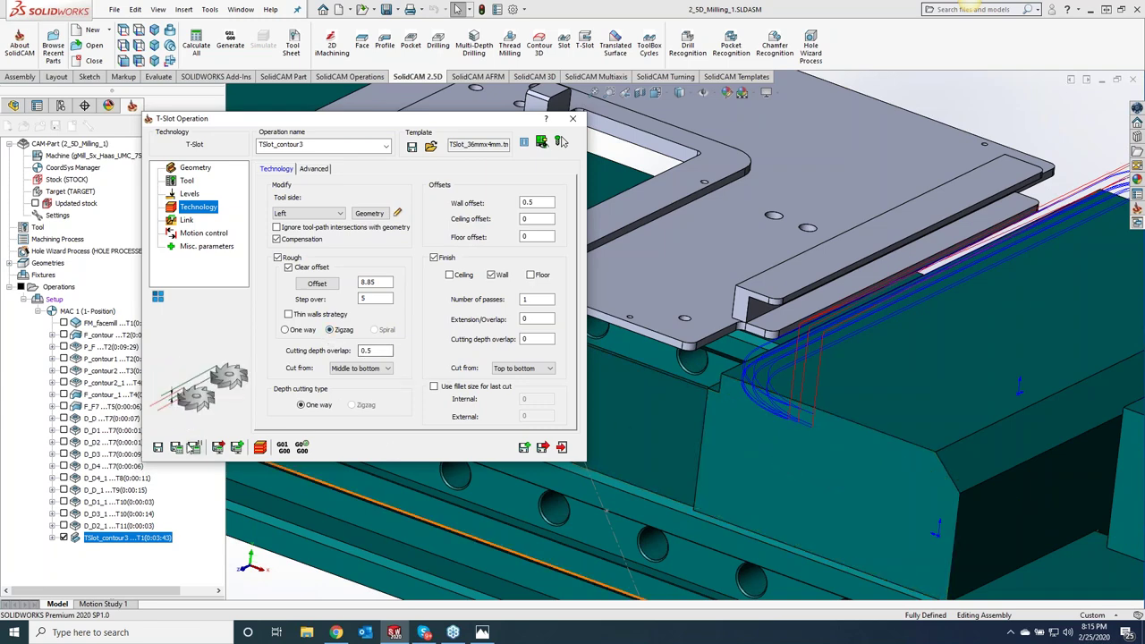
middle_drag(859, 340, 929, 329)
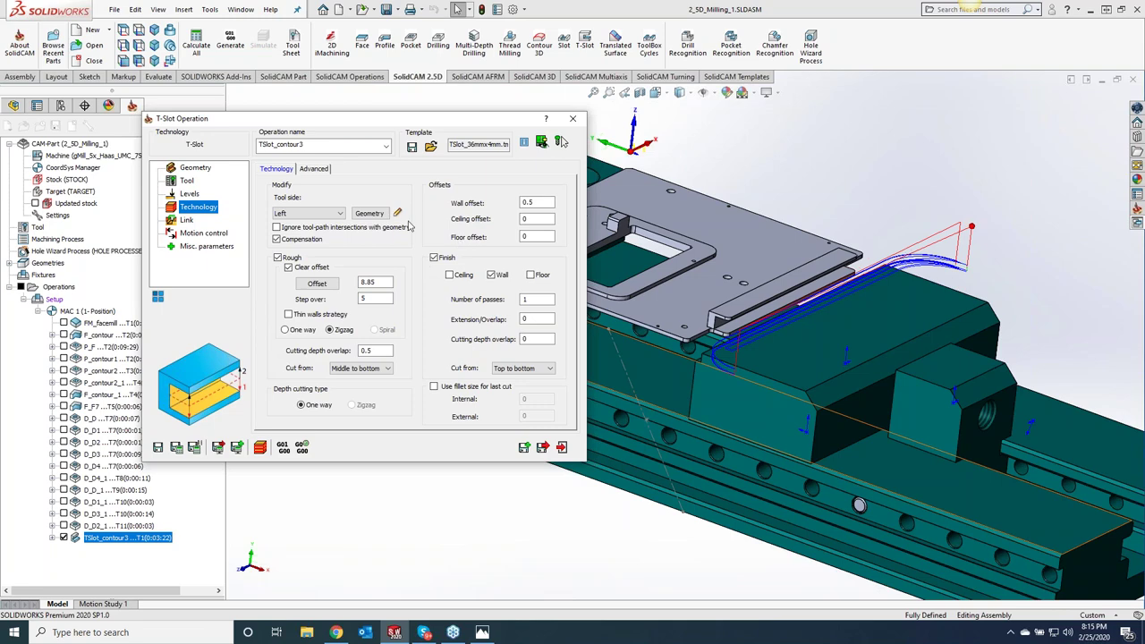
click(572, 118)
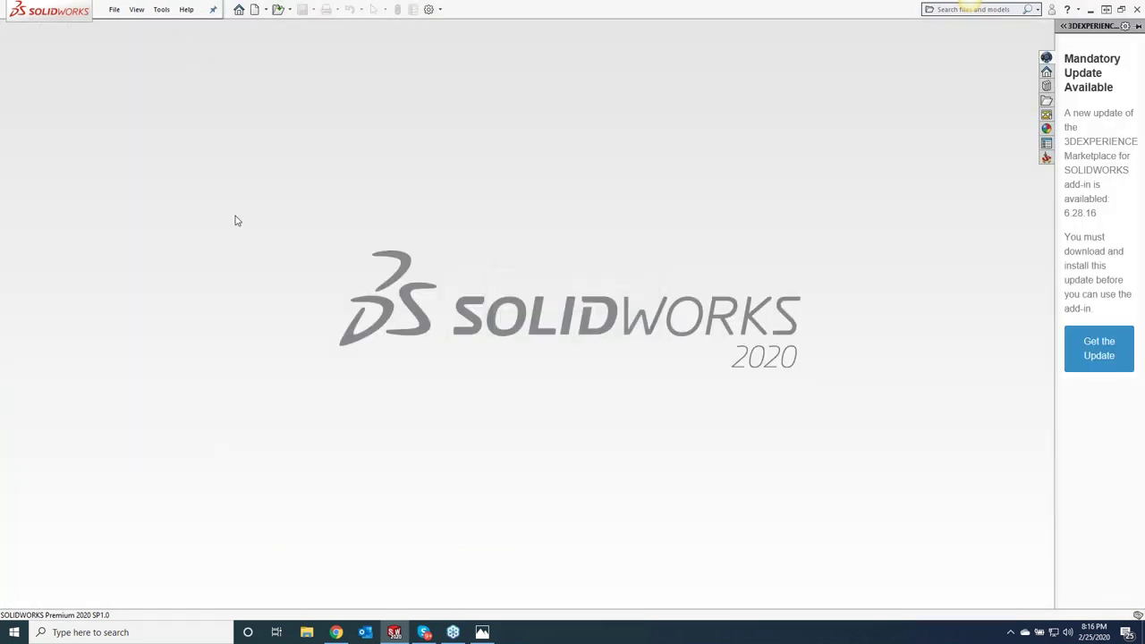
Open PART1-1.prz from Recent CAM-Parts and collapse the task pane to view the vise jaw insert
click(1047, 159)
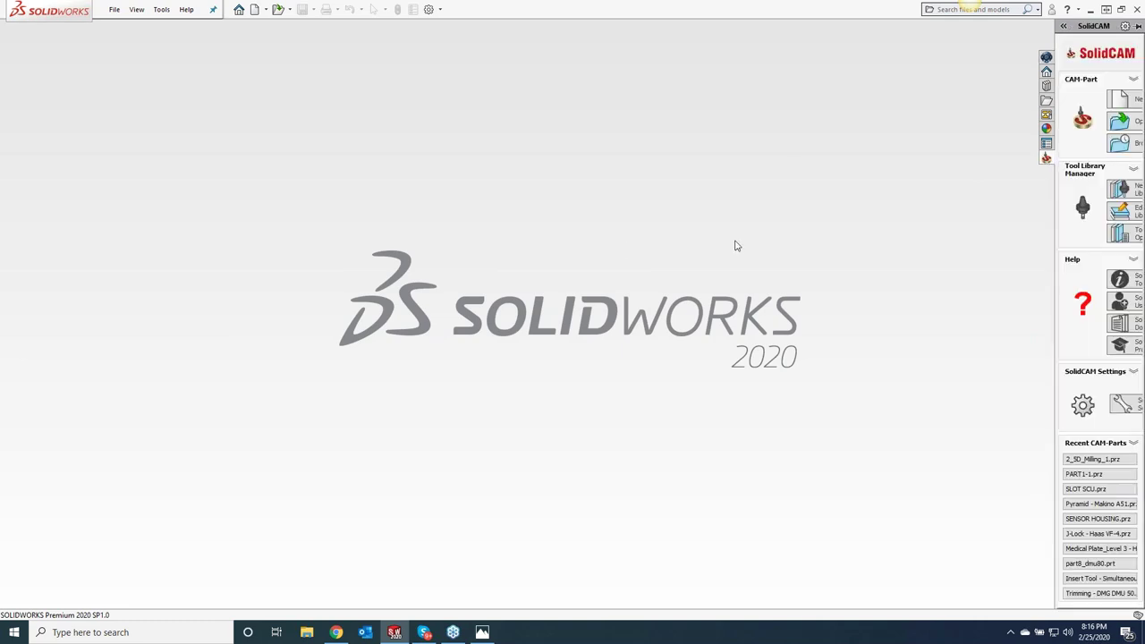
click(1108, 489)
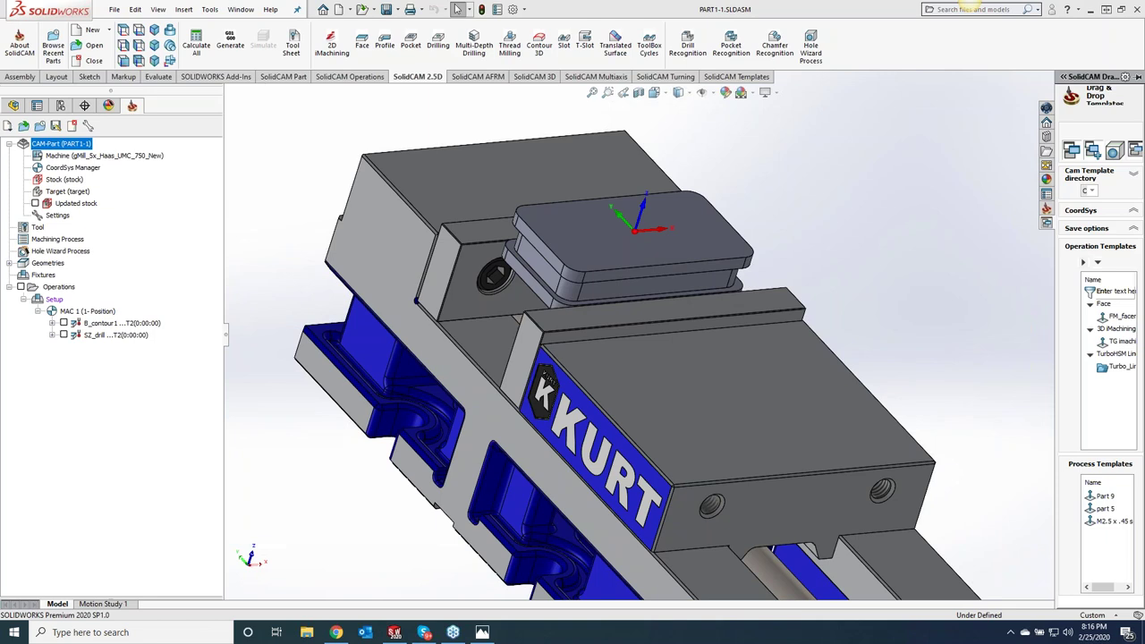
click(289, 170)
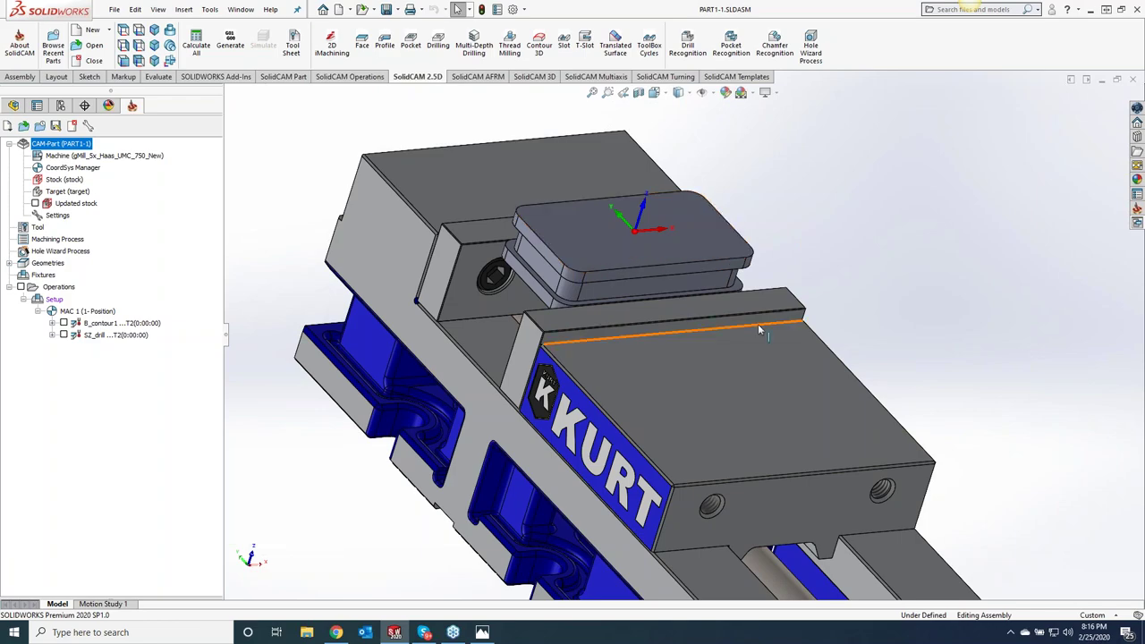
middle_drag(609, 176, 524, 291)
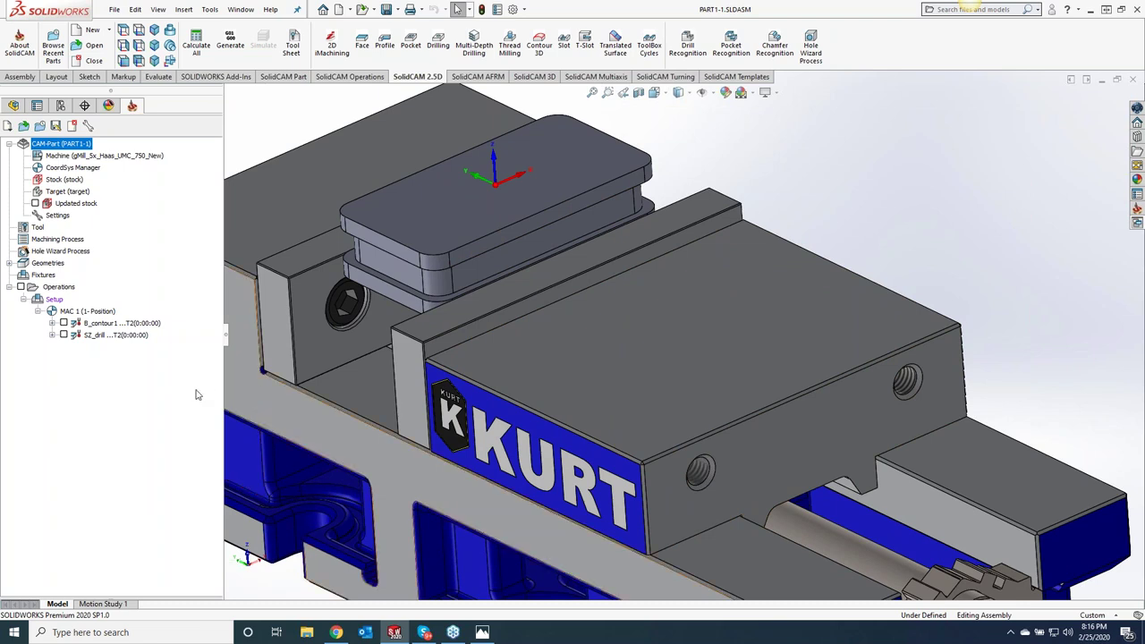
Create a T-Slot operation whose contour2 chain follows the insert's edge at constant Z
click(586, 45)
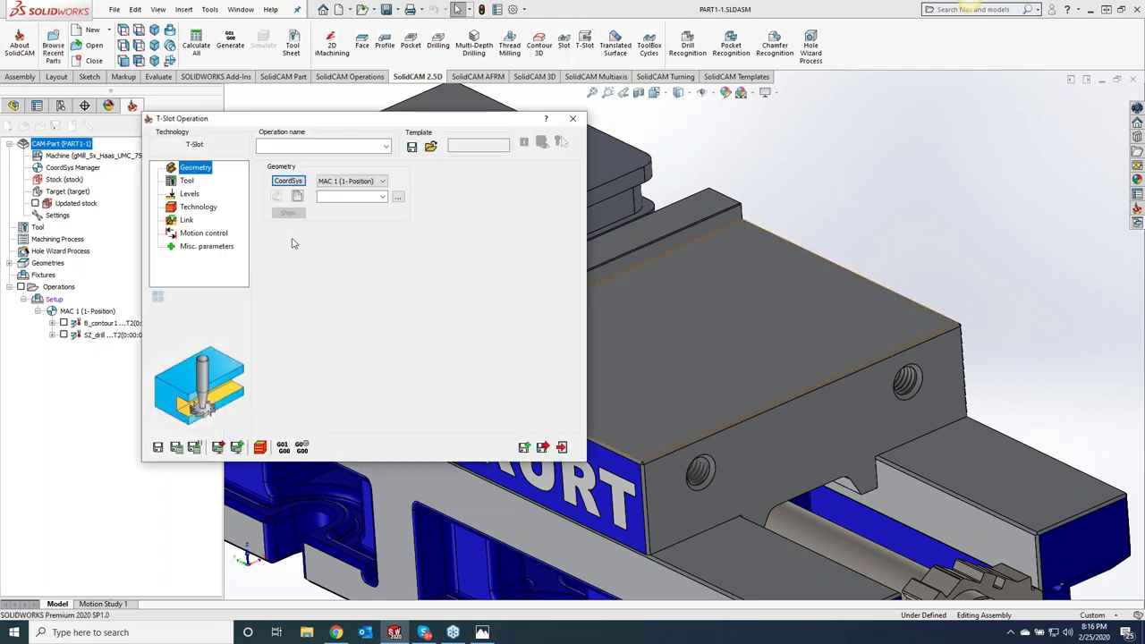
click(297, 197)
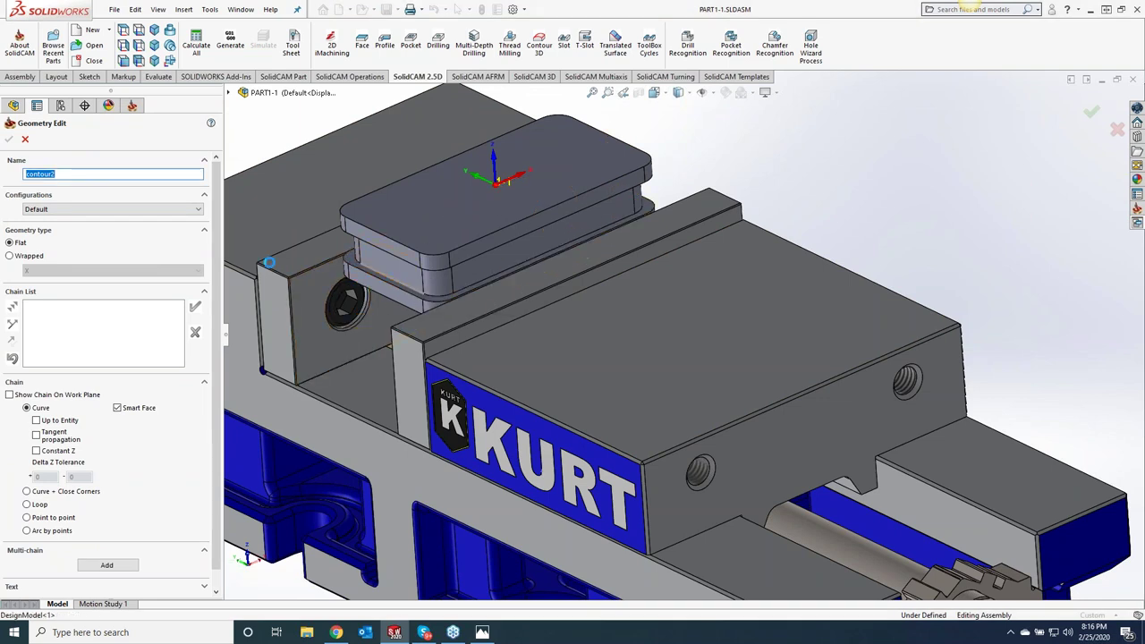
click(408, 287)
click(36, 450)
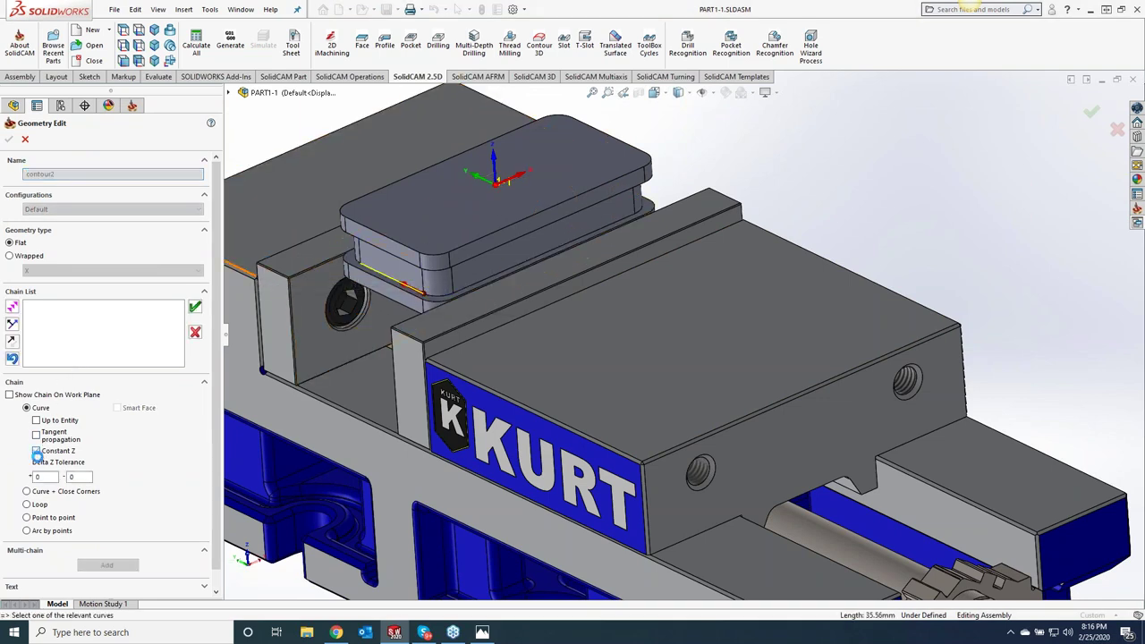
click(9, 138)
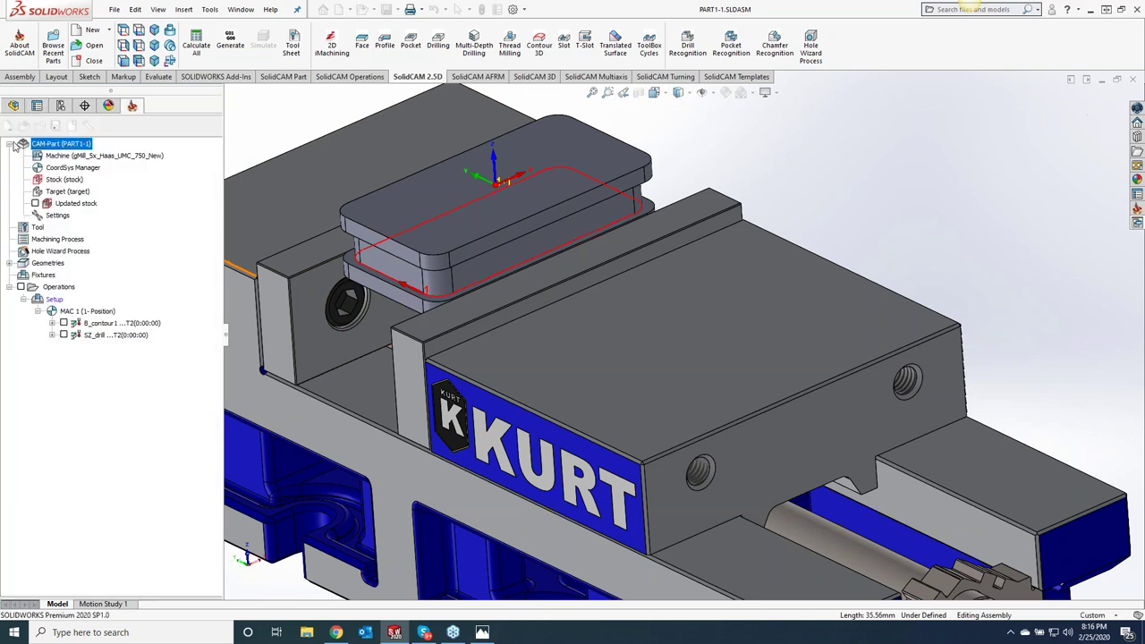
Select tool 1, the 2 inch slot mill, after checking its diameter
click(187, 181)
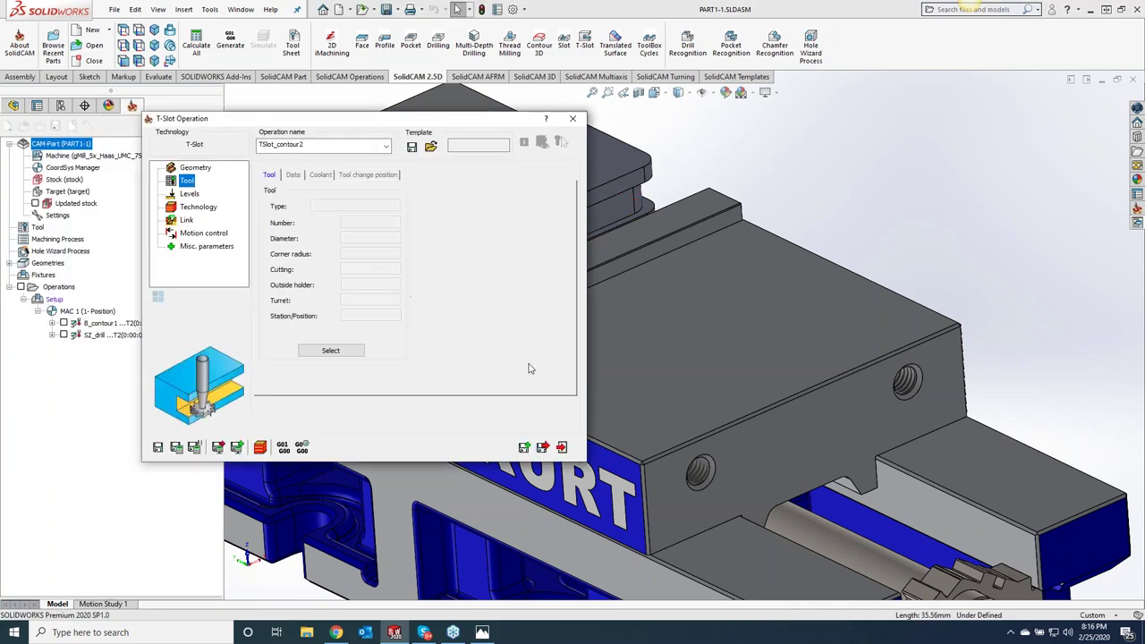
click(331, 350)
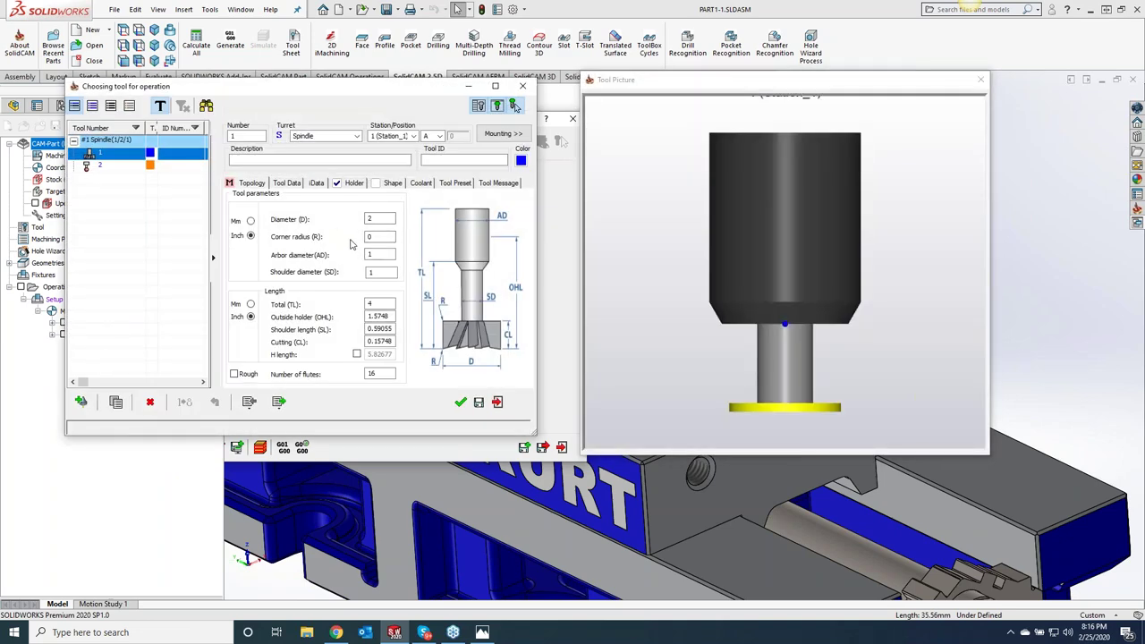
click(374, 218)
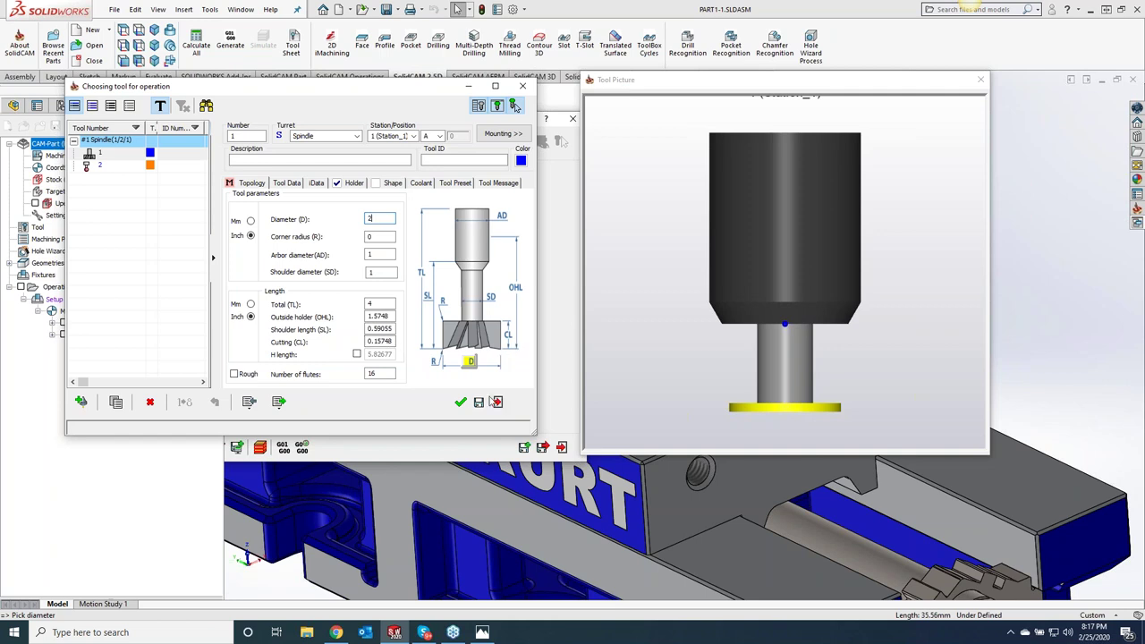
click(460, 404)
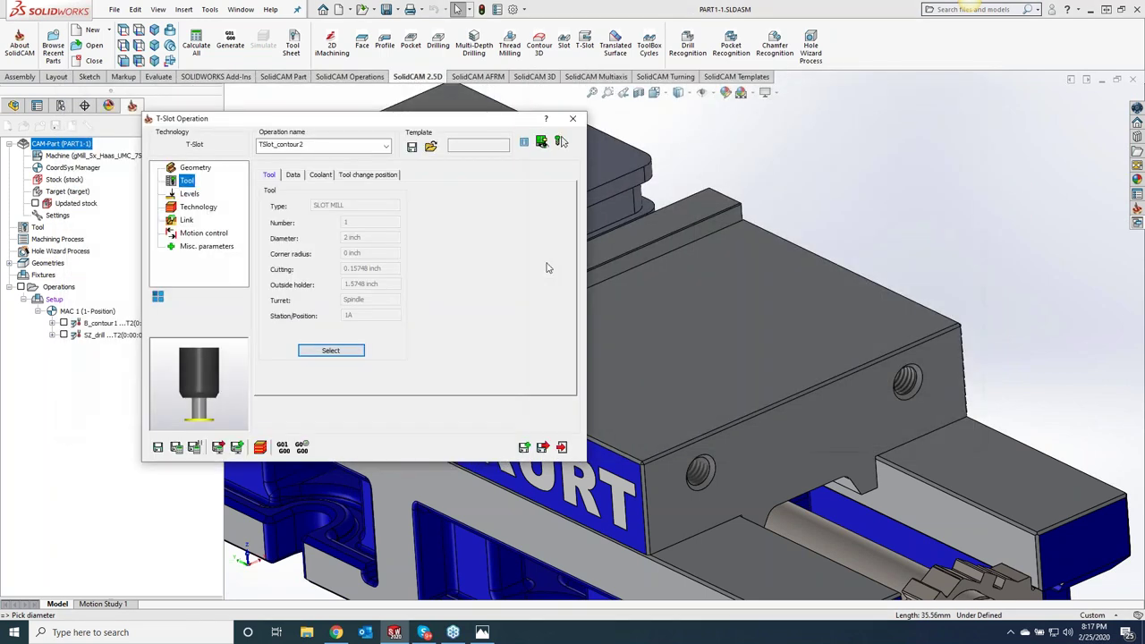
Pick the ceiling level from a vise jaw face and set the depth to 12.7
click(187, 194)
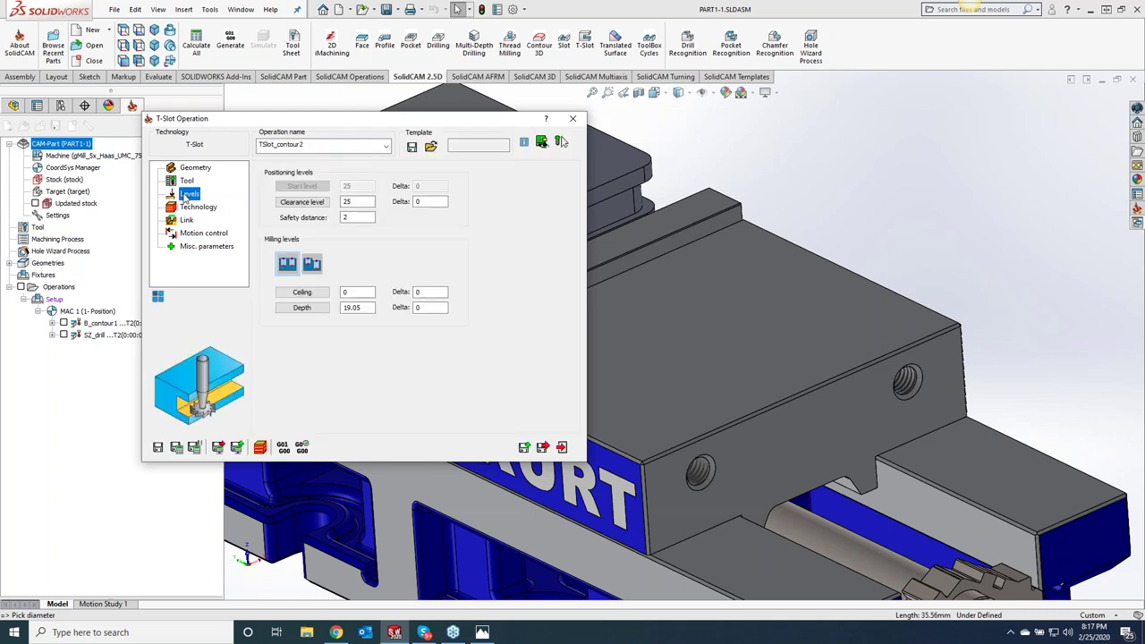
drag(411, 125, 376, 112)
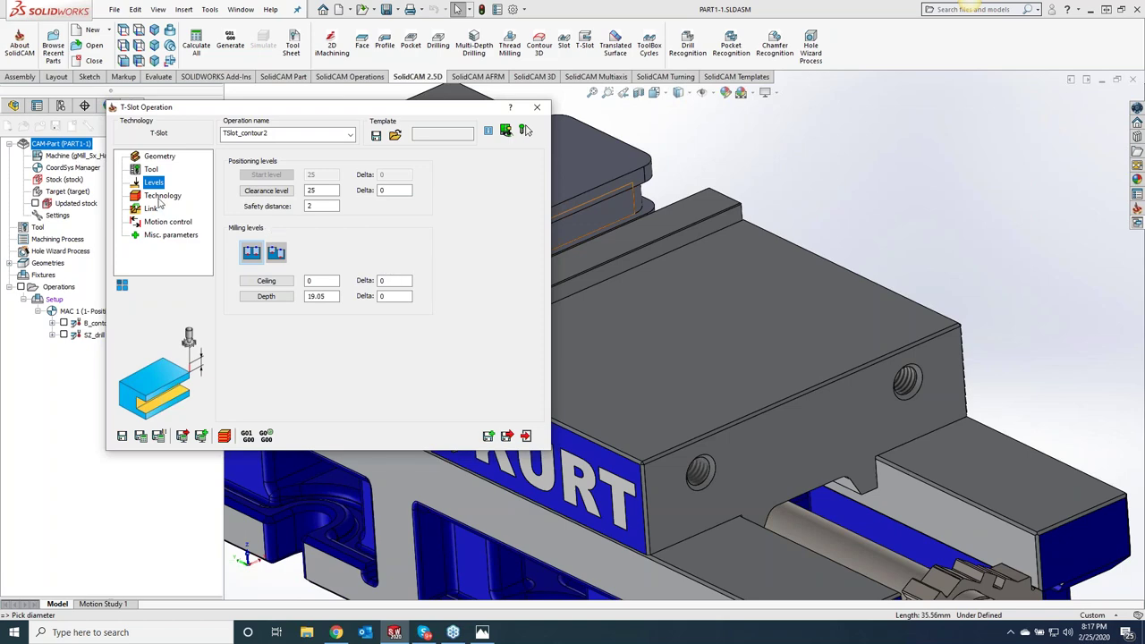
click(305, 278)
middle_drag(670, 230, 707, 376)
click(707, 376)
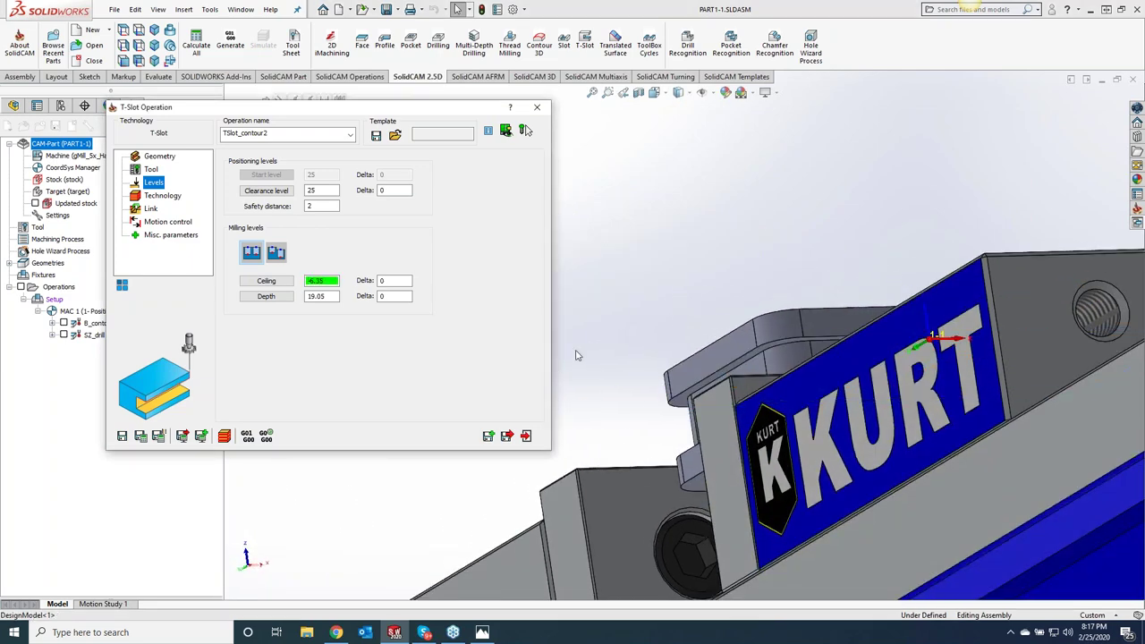
double_click(330, 296)
text(12.7)
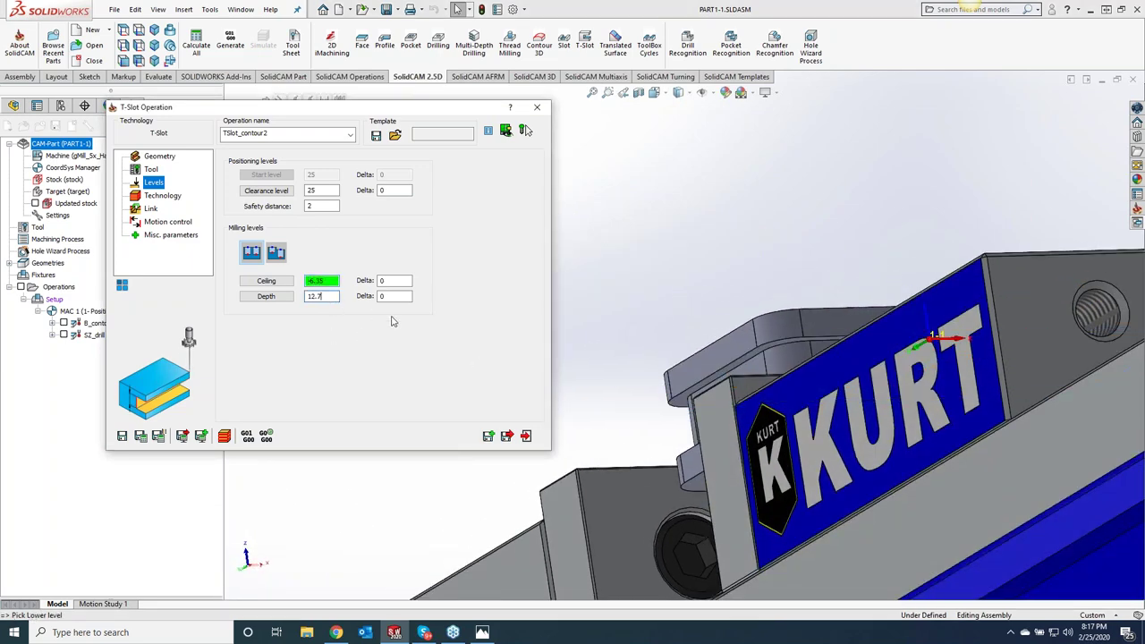
middle_drag(664, 198, 606, 255)
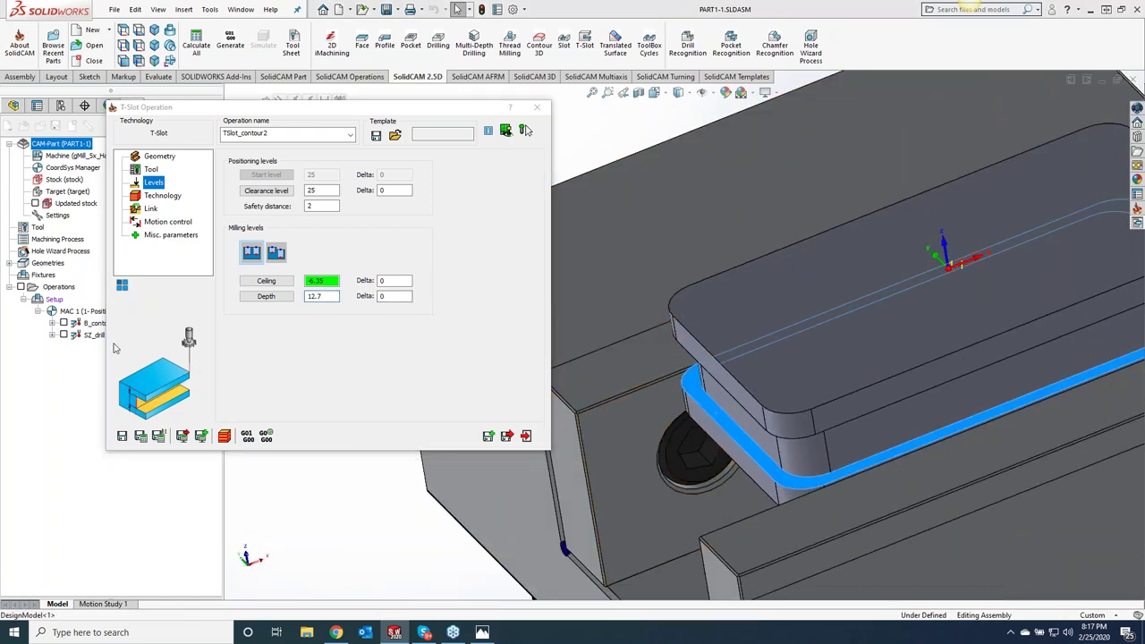
click(150, 196)
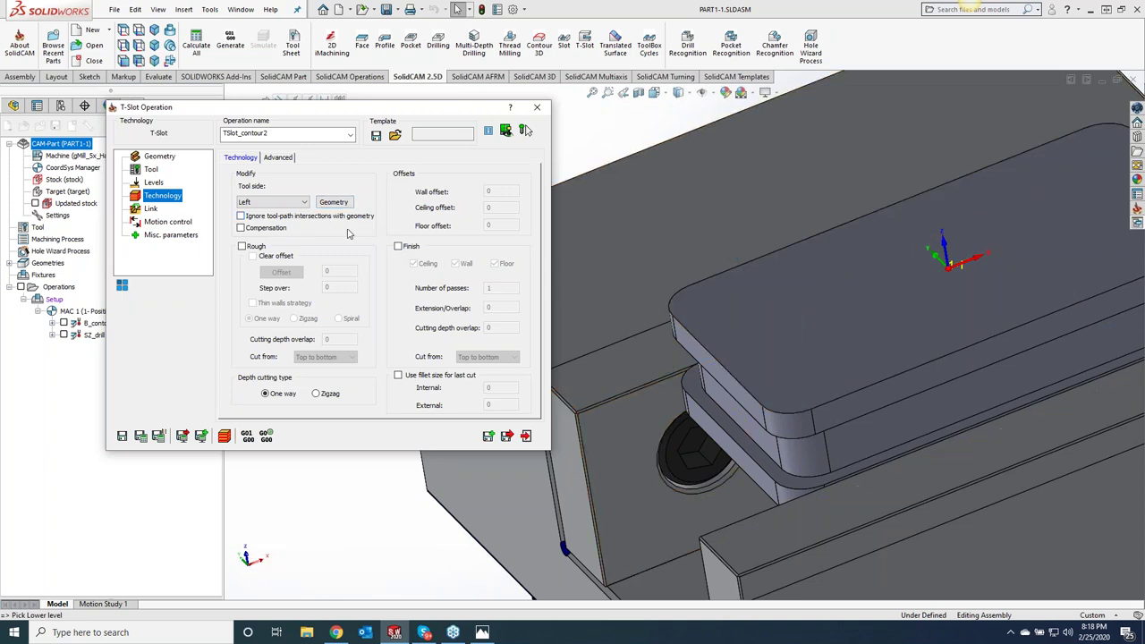
Turn on compensation and roughing, with the clear offset picked from a model edge
click(241, 228)
click(242, 246)
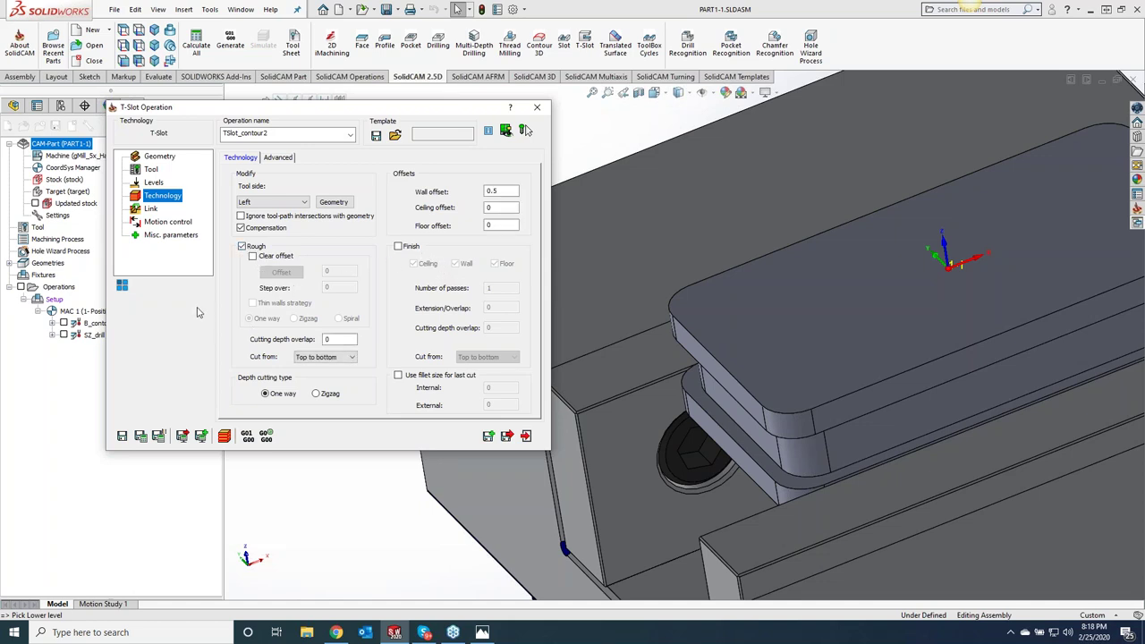
click(253, 257)
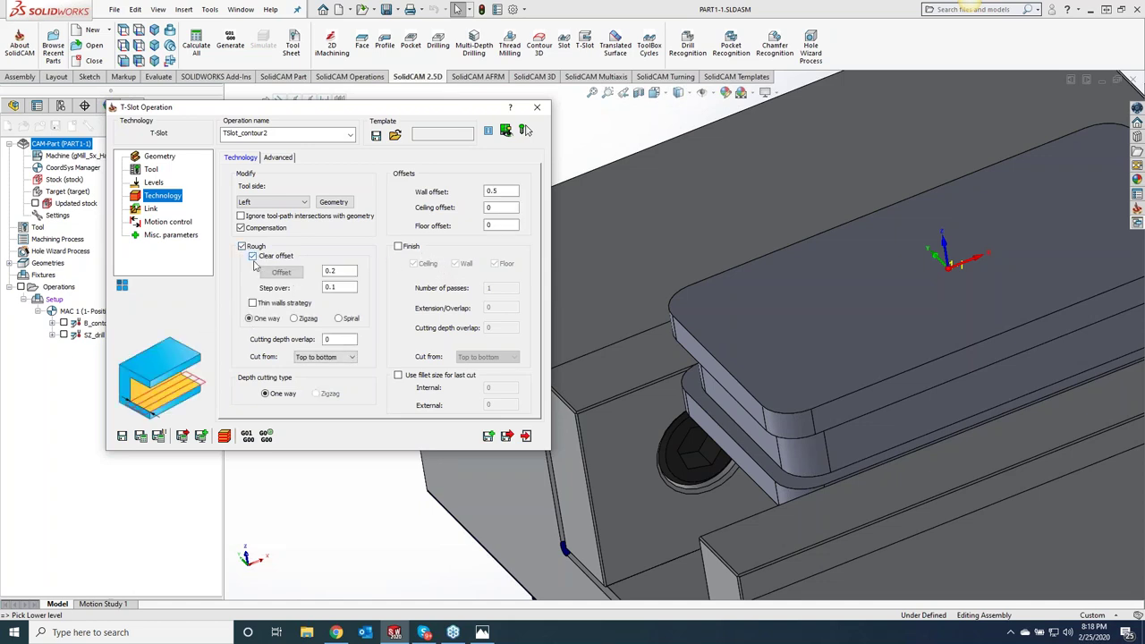
click(884, 509)
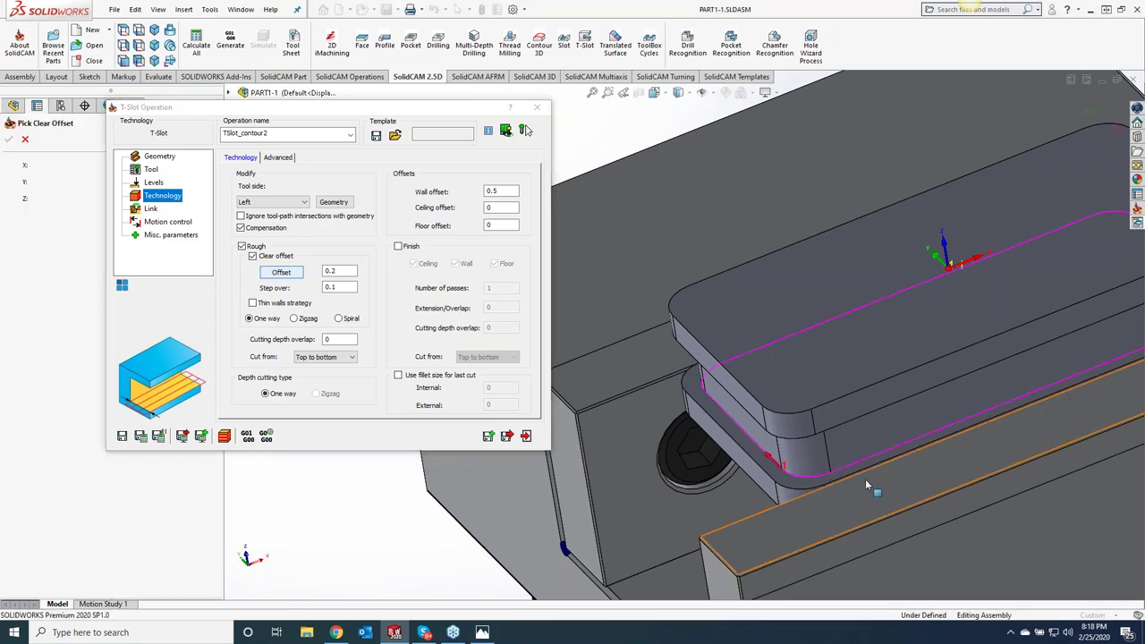
click(863, 469)
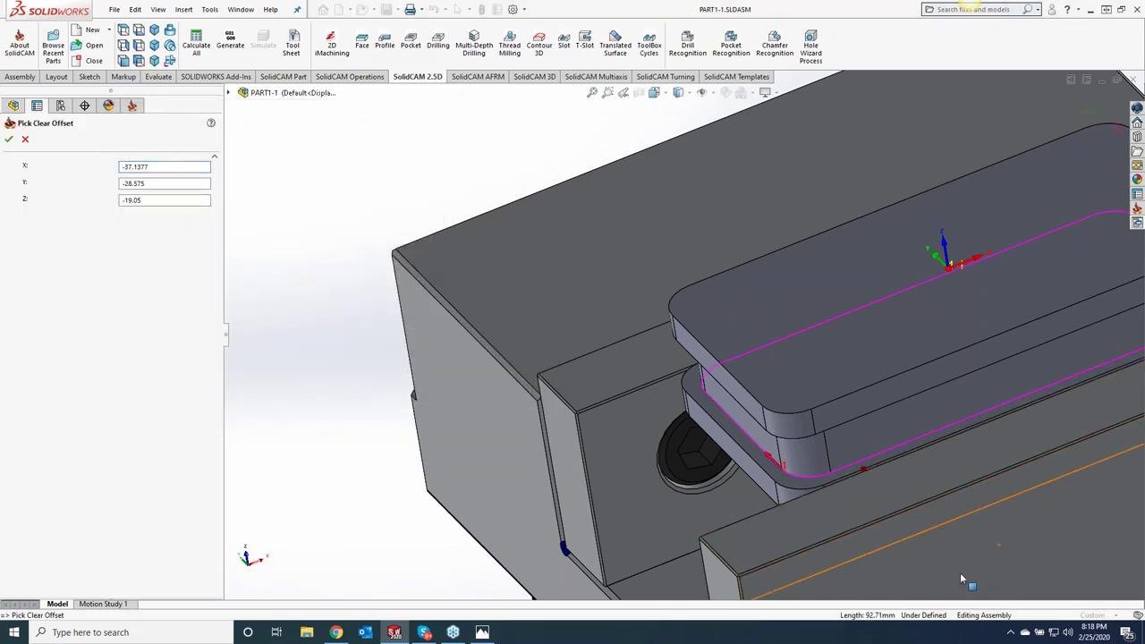
click(9, 140)
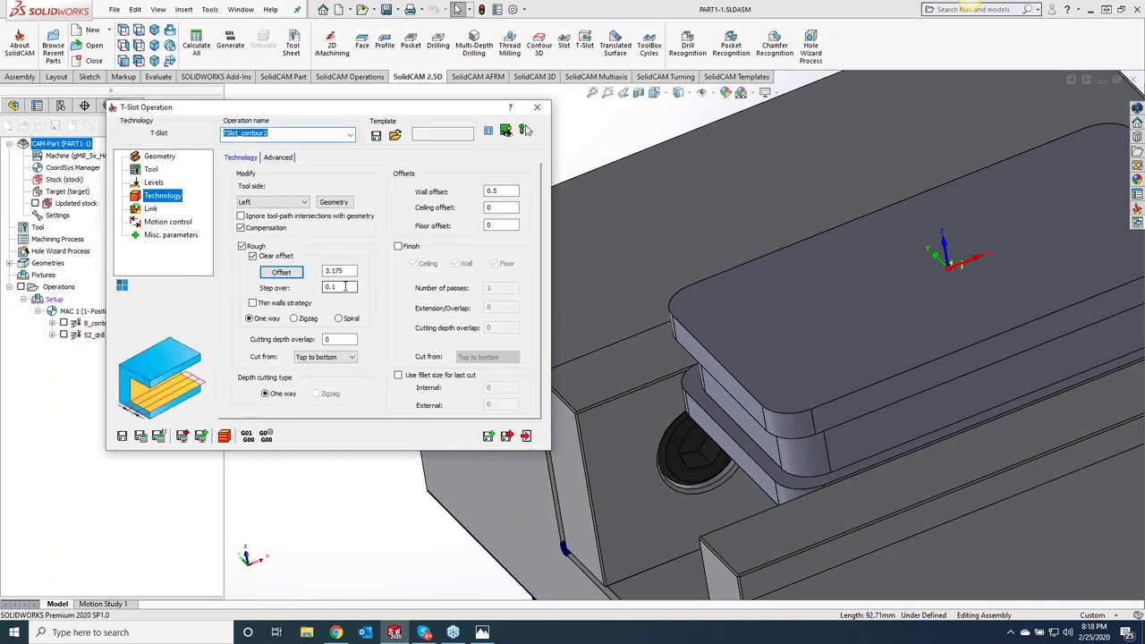
Set step over 0.25 and offset 3, keeping one-way roughing cuts
double_click(344, 287)
text(.25)
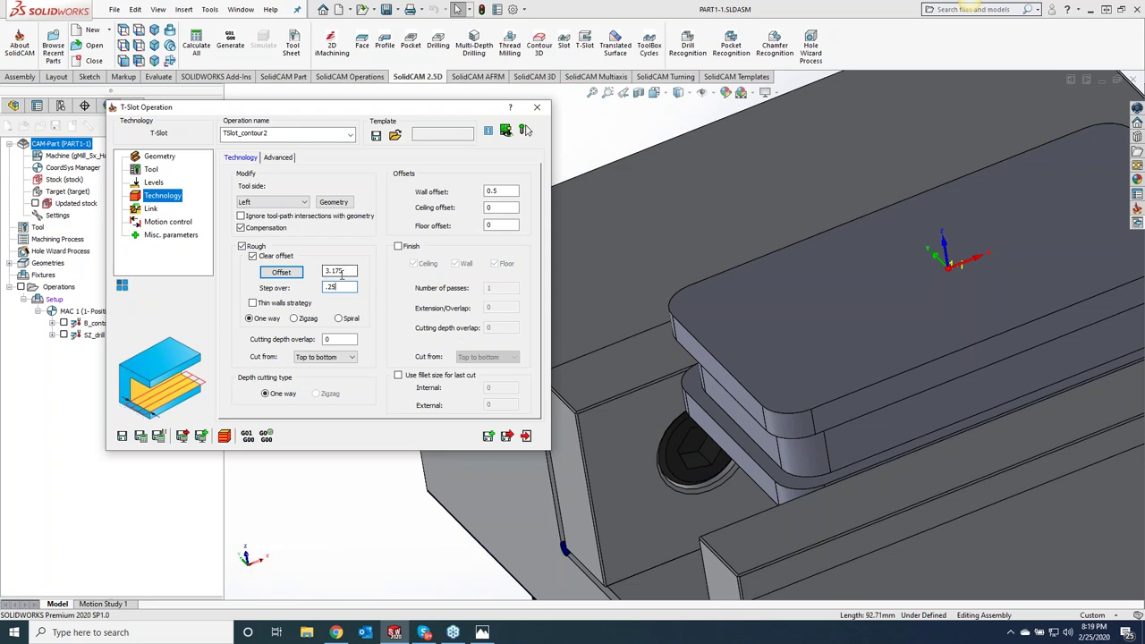
drag(333, 271, 377, 272)
click(339, 318)
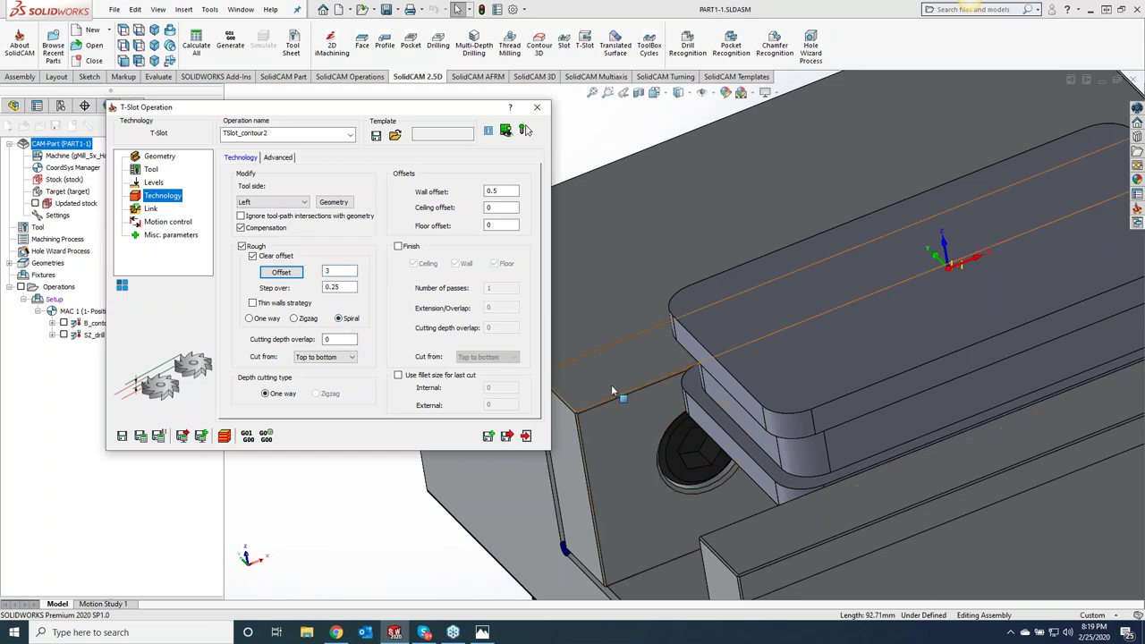
click(250, 318)
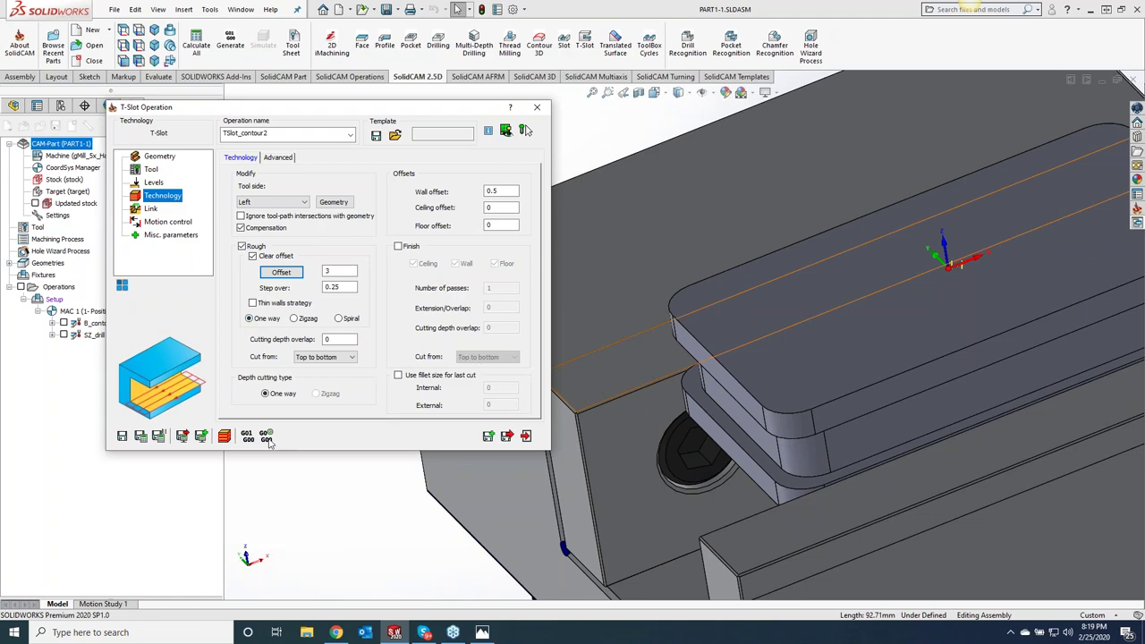
Calculate the toolpath, then switch roughing to Spiral and recalculate
click(141, 436)
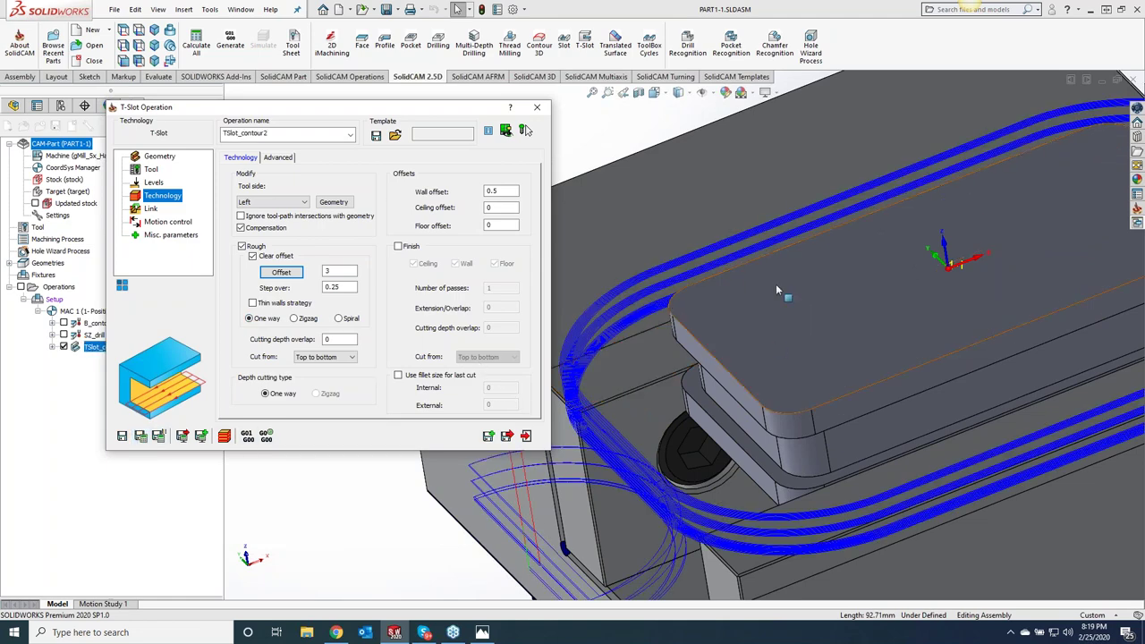
middle_drag(651, 419, 646, 454)
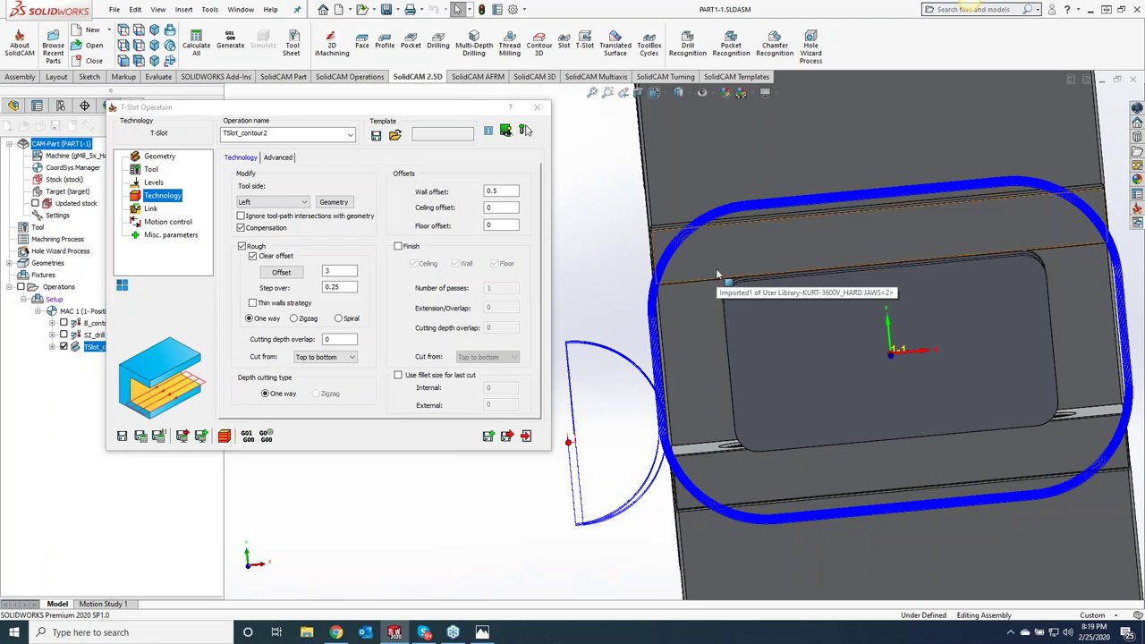
middle_drag(604, 313, 603, 310)
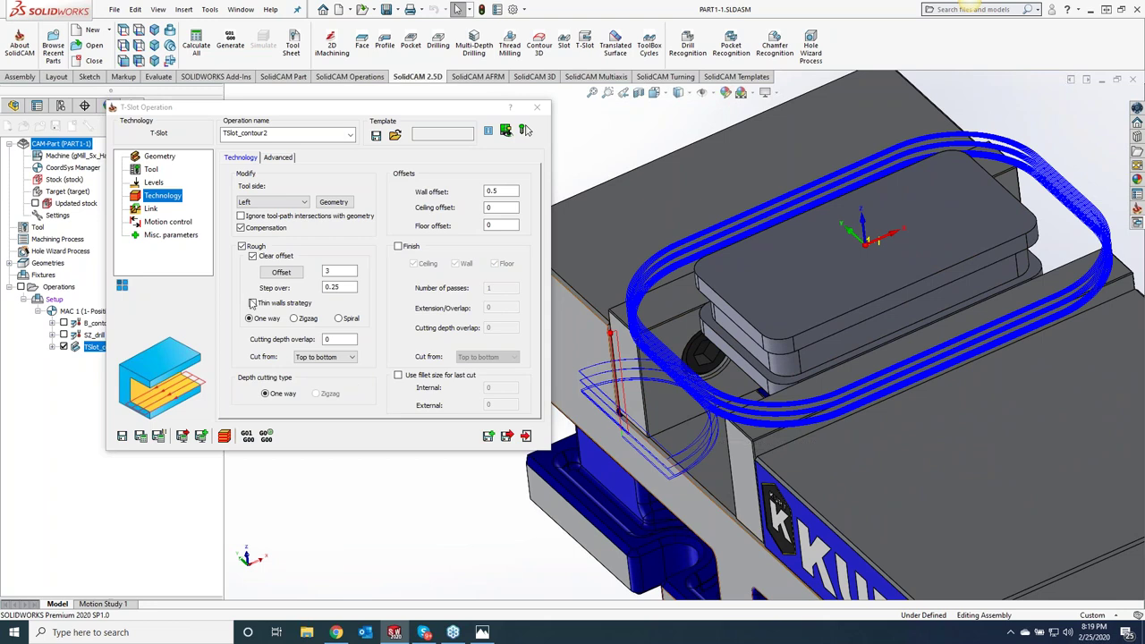
click(339, 319)
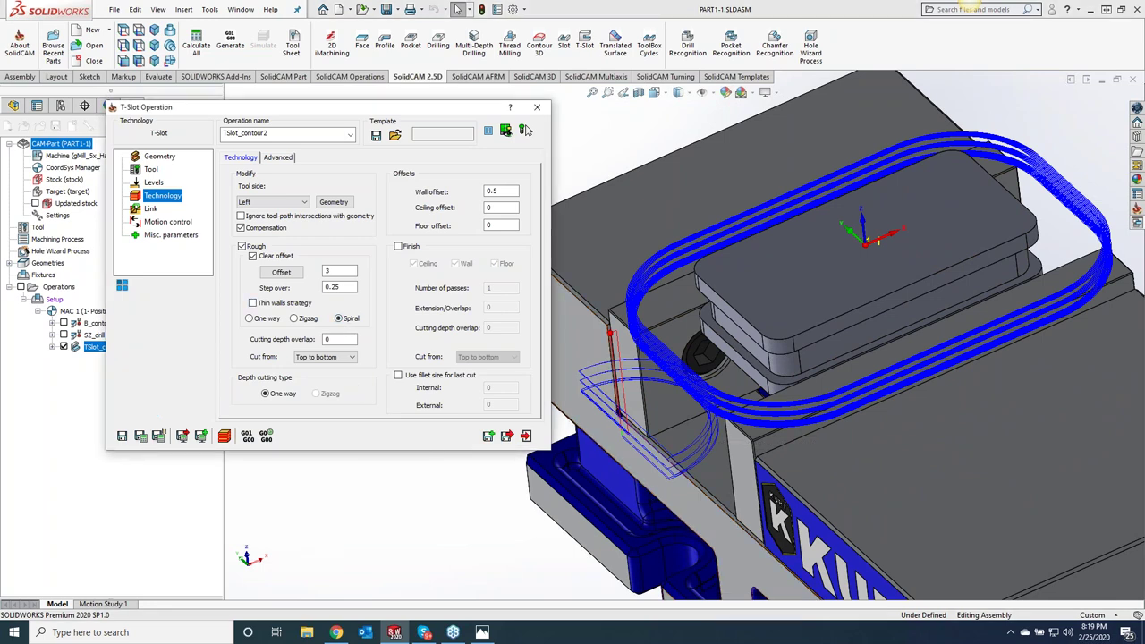
click(141, 436)
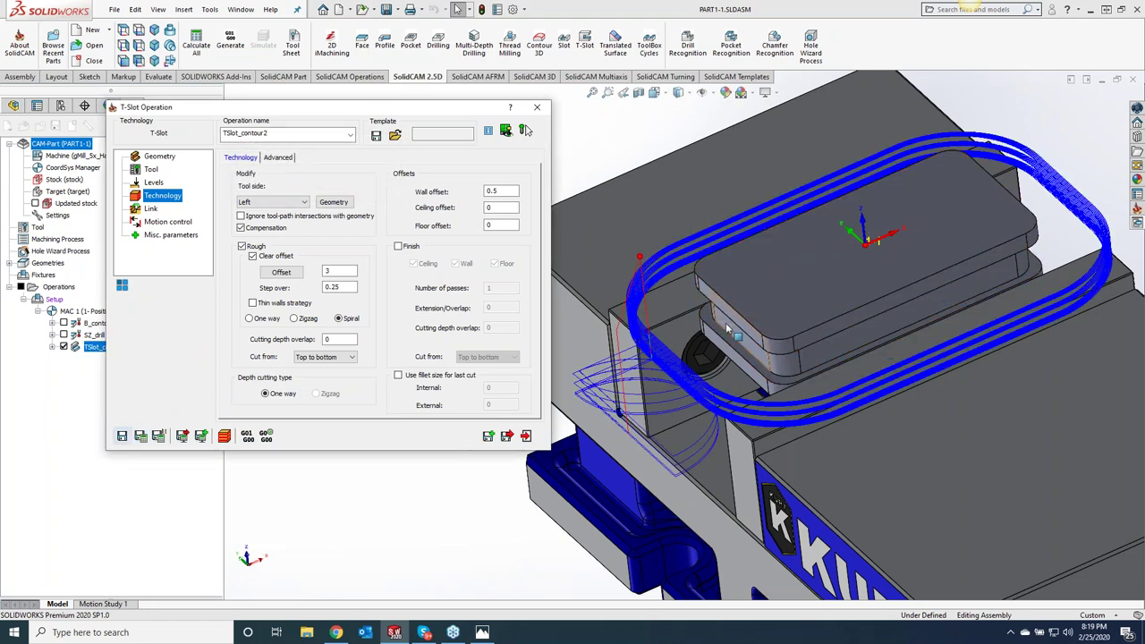
Inspect the spiral toolpath around the jaw with the visual tool shown, then hide it
click(327, 288)
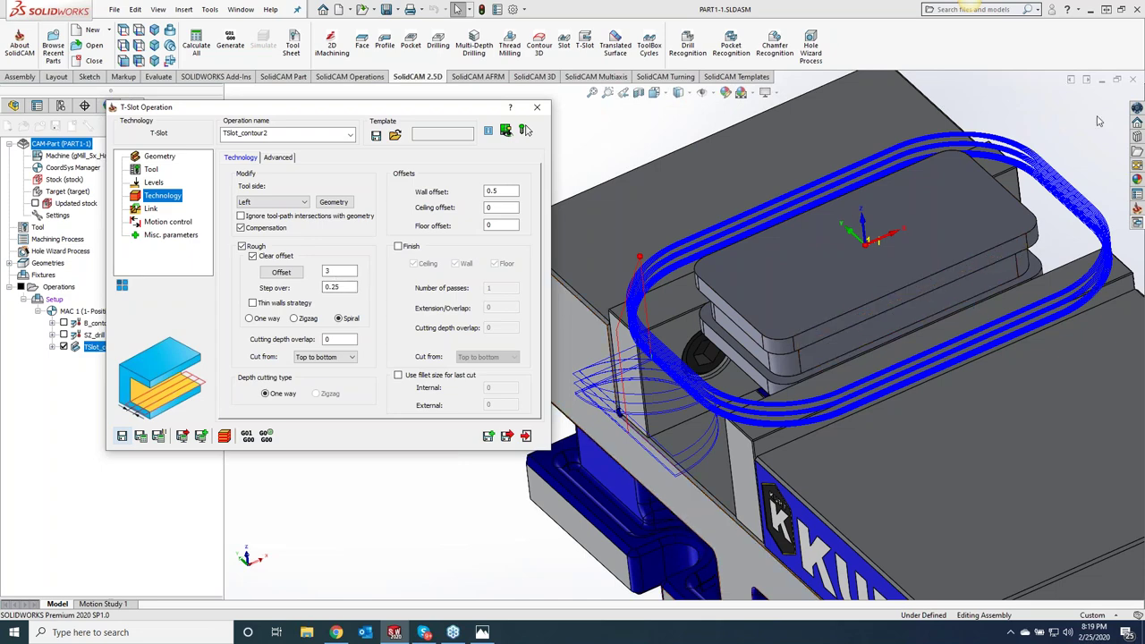
mouse_move(961, 290)
middle_down()
mouse_move(1067, 128)
mouse_move(743, 509)
mouse_move(735, 503)
middle_up()
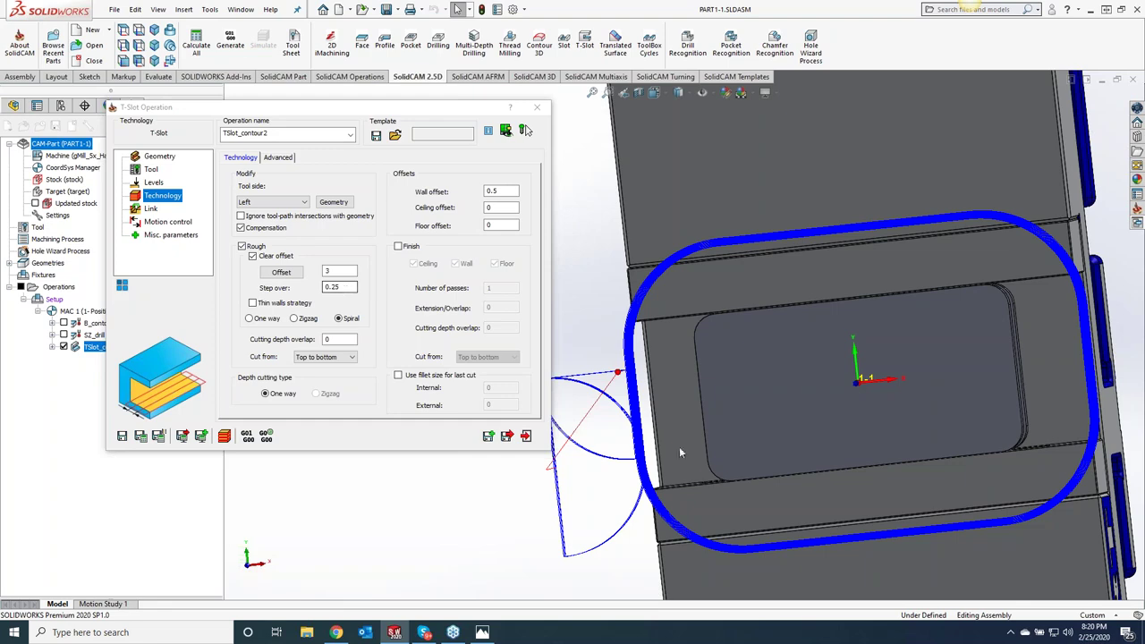
scroll(693, 483, down, 5)
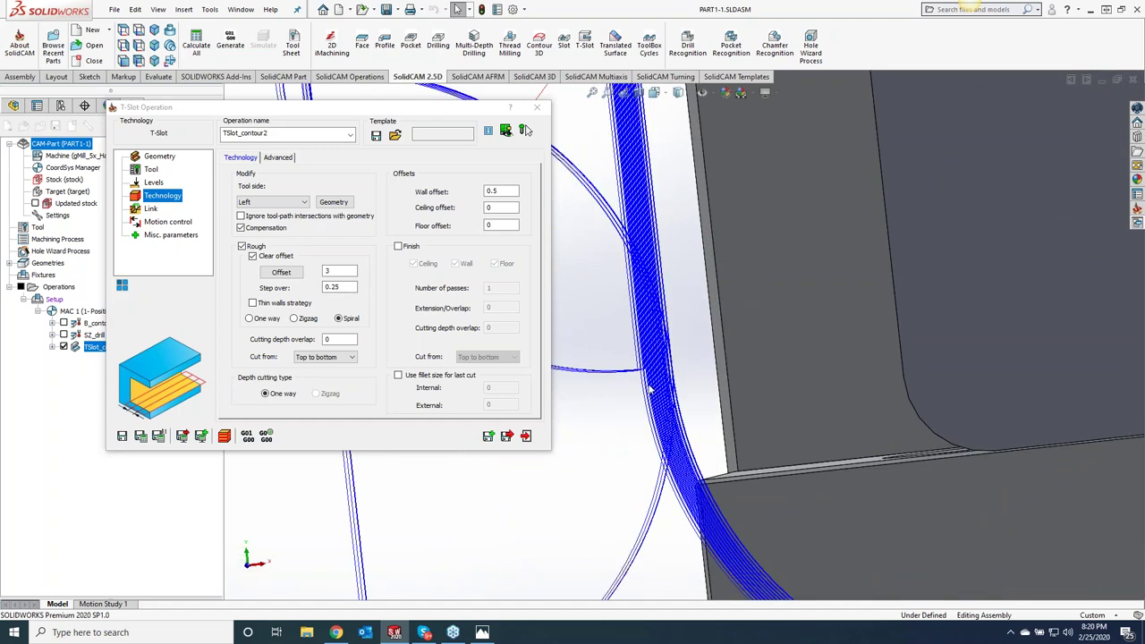
scroll(671, 269, down, 2)
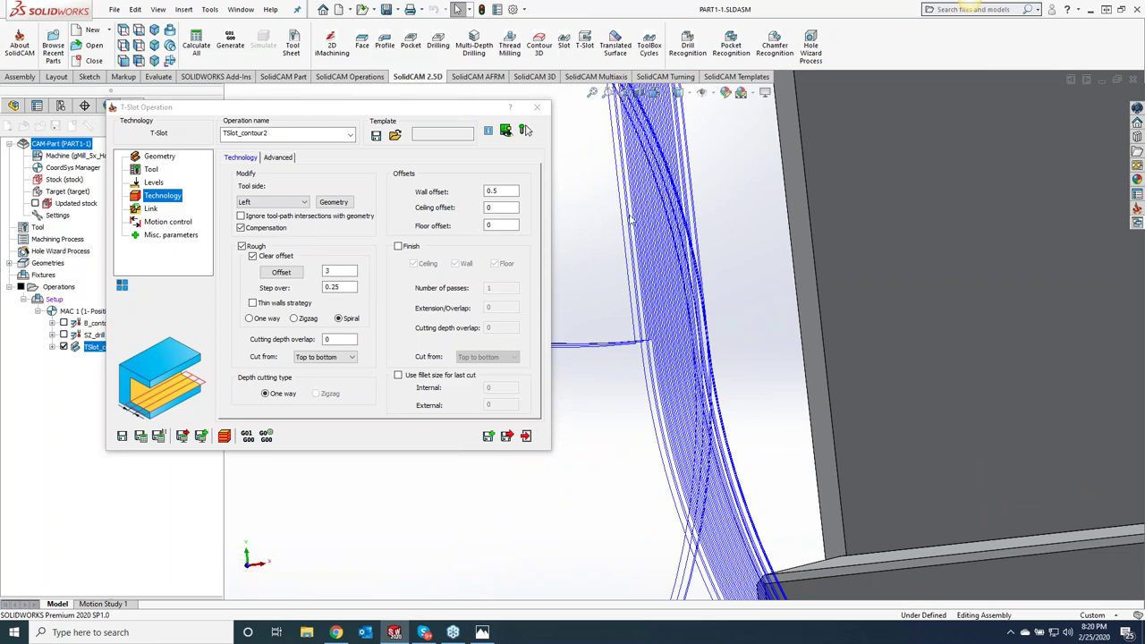
scroll(797, 271, up, 10)
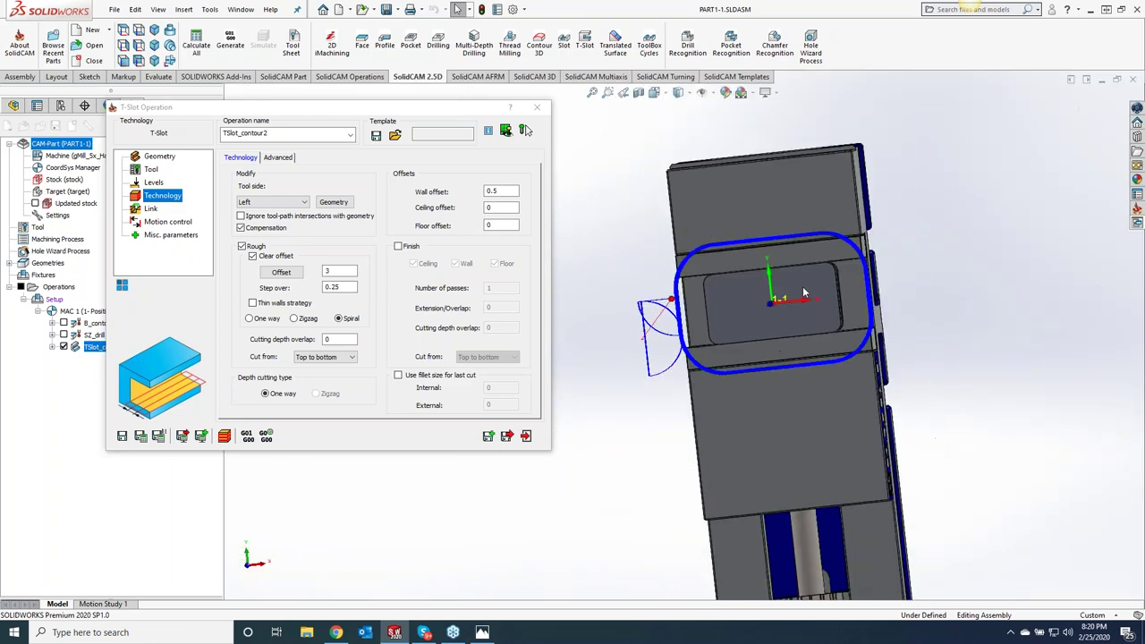
click(526, 131)
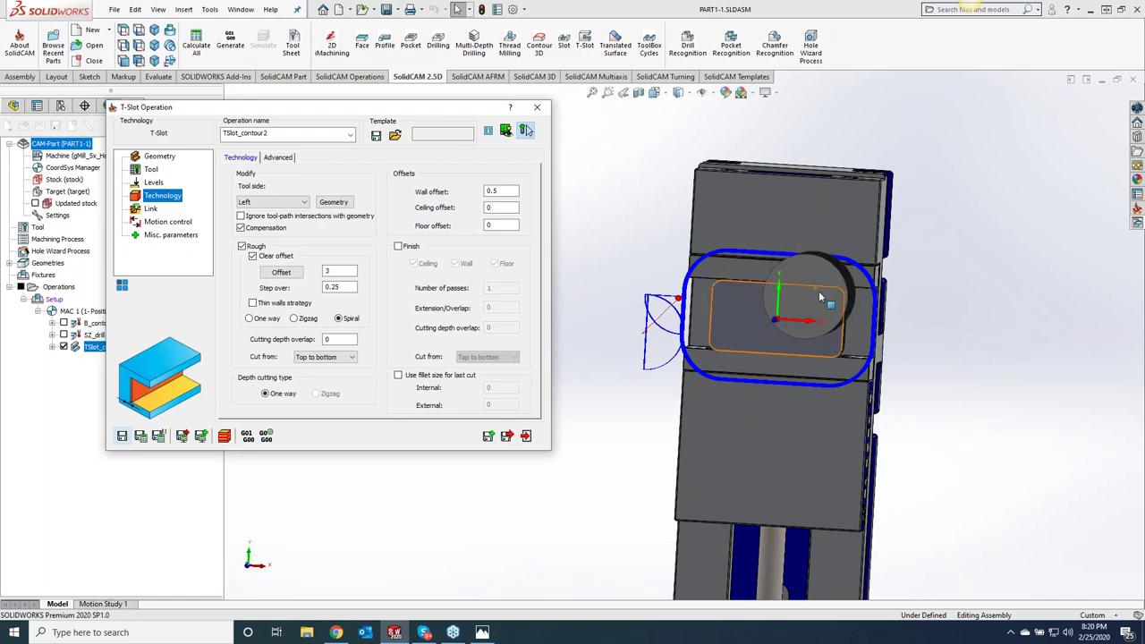
middle_drag(979, 386, 904, 380)
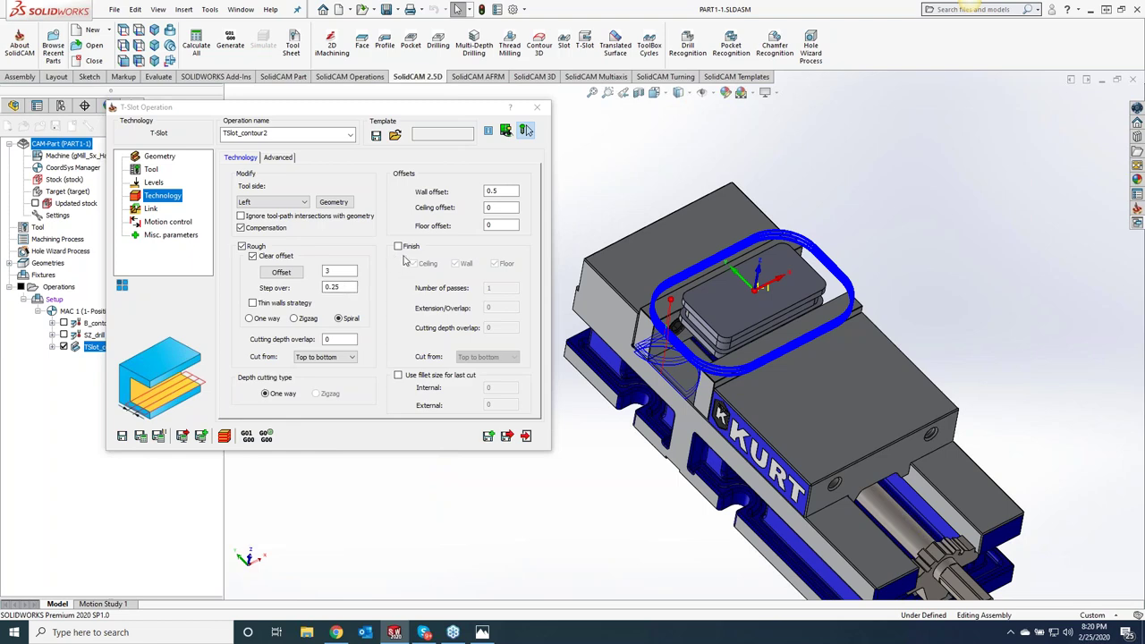
middle_drag(907, 147, 657, 367)
click(526, 131)
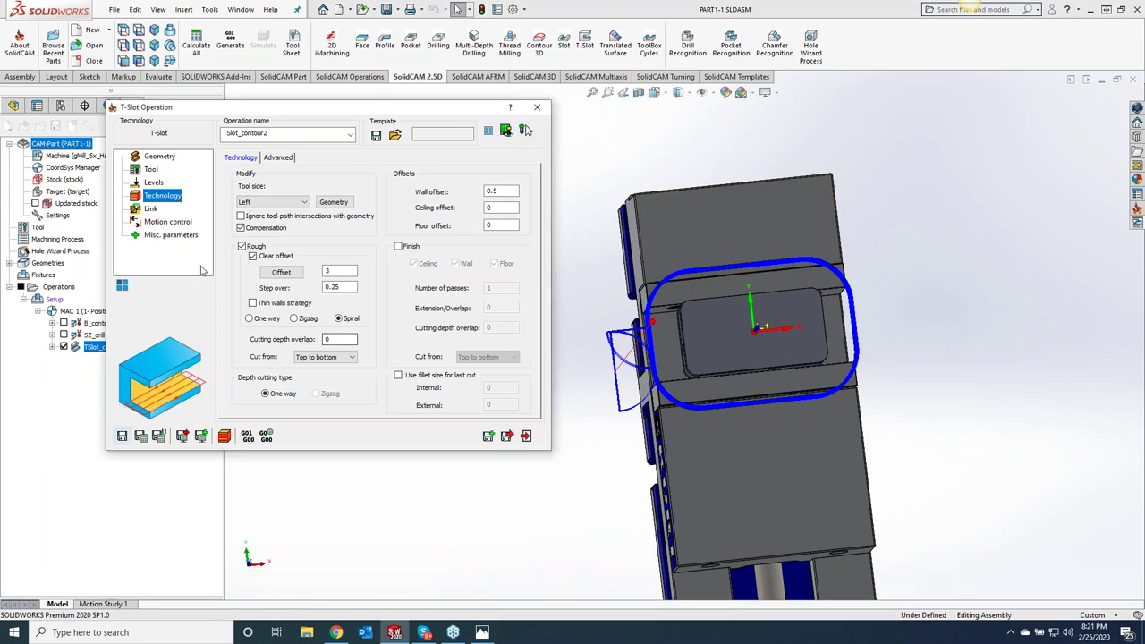
Move the chain start point to the top edge, a 27.9351% whole-chain shift
click(335, 203)
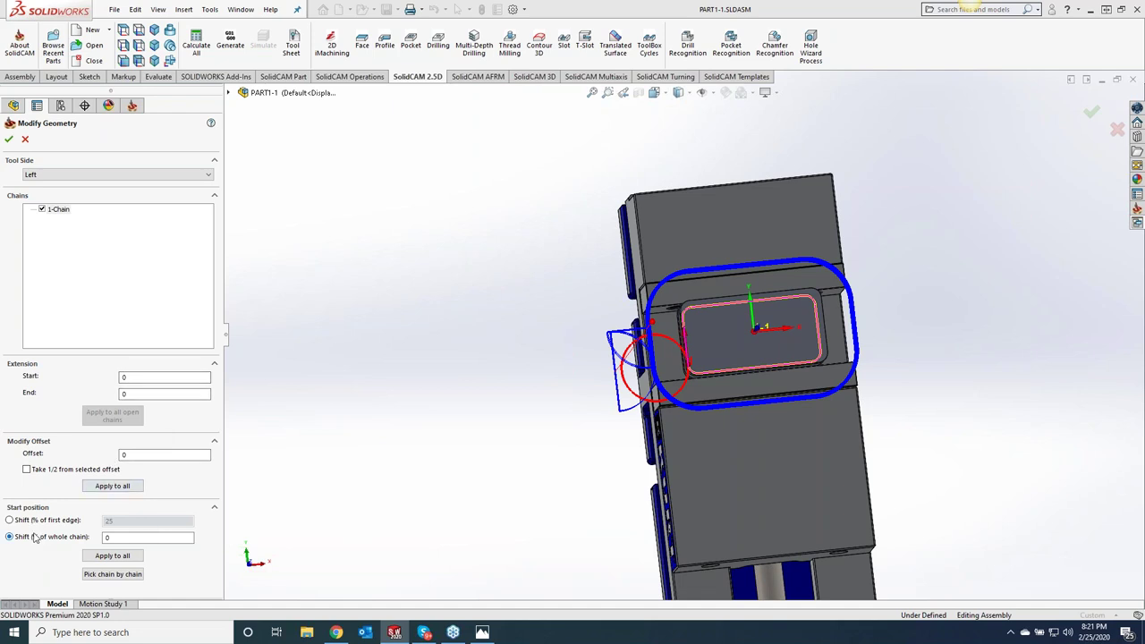
click(132, 536)
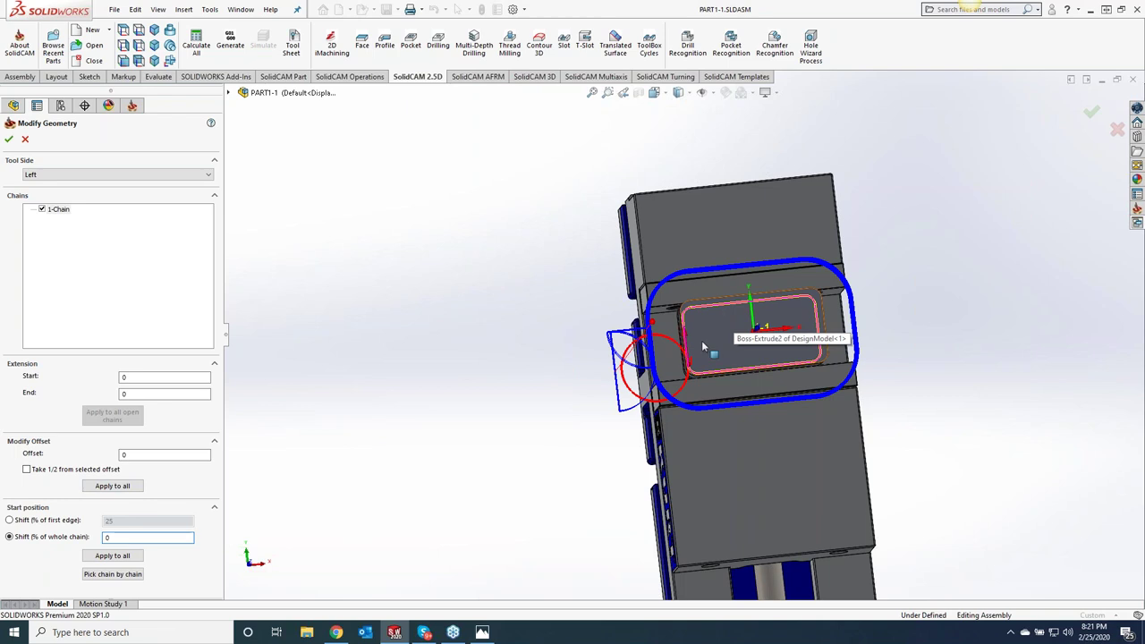
click(740, 302)
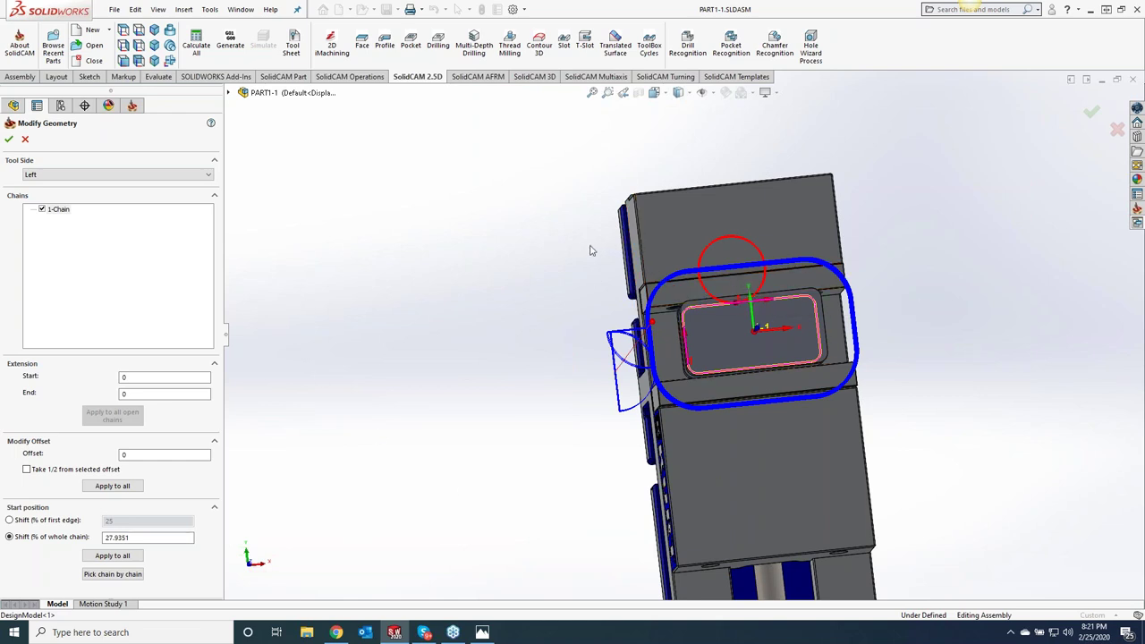
click(9, 139)
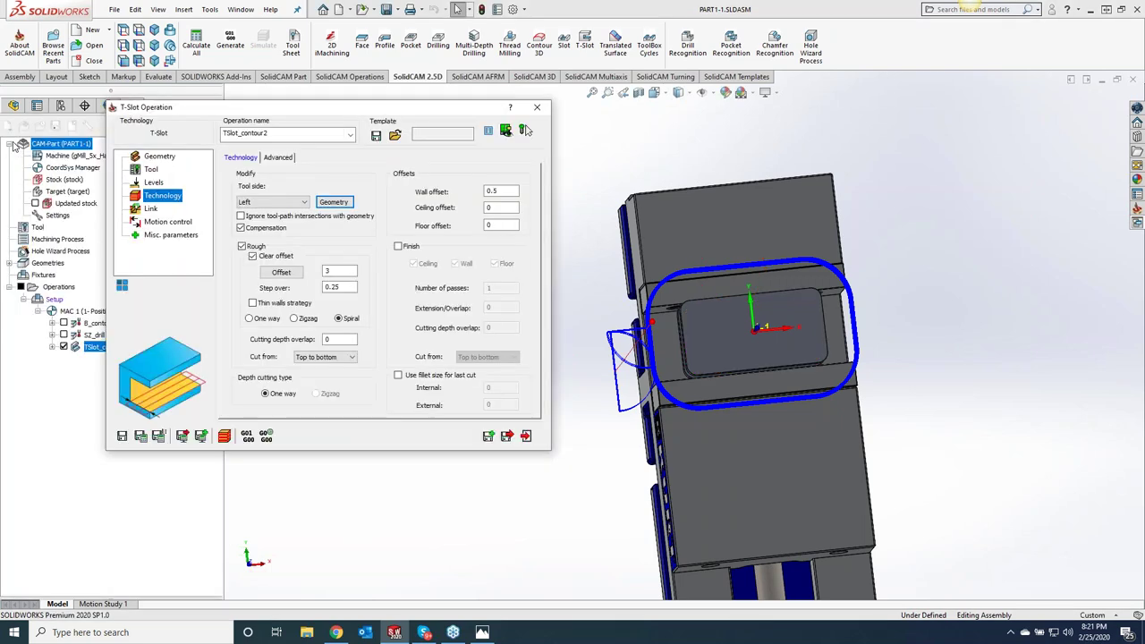
Recalculate with the new start point, then set cutting depth overlap 0.1 and step over 0.5
click(141, 438)
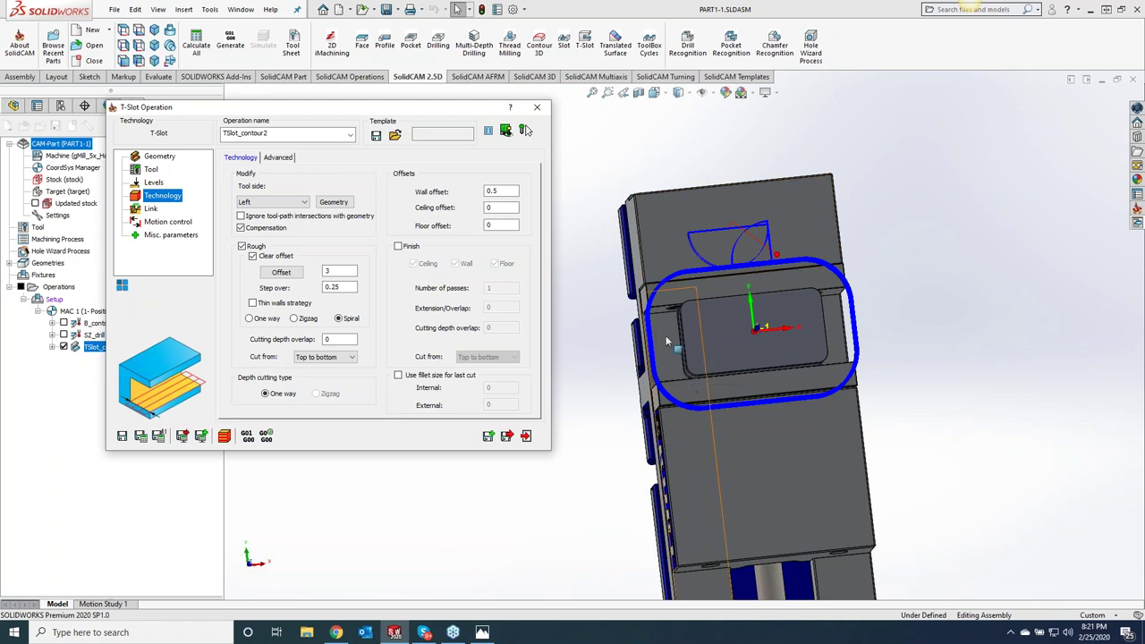
double_click(339, 340)
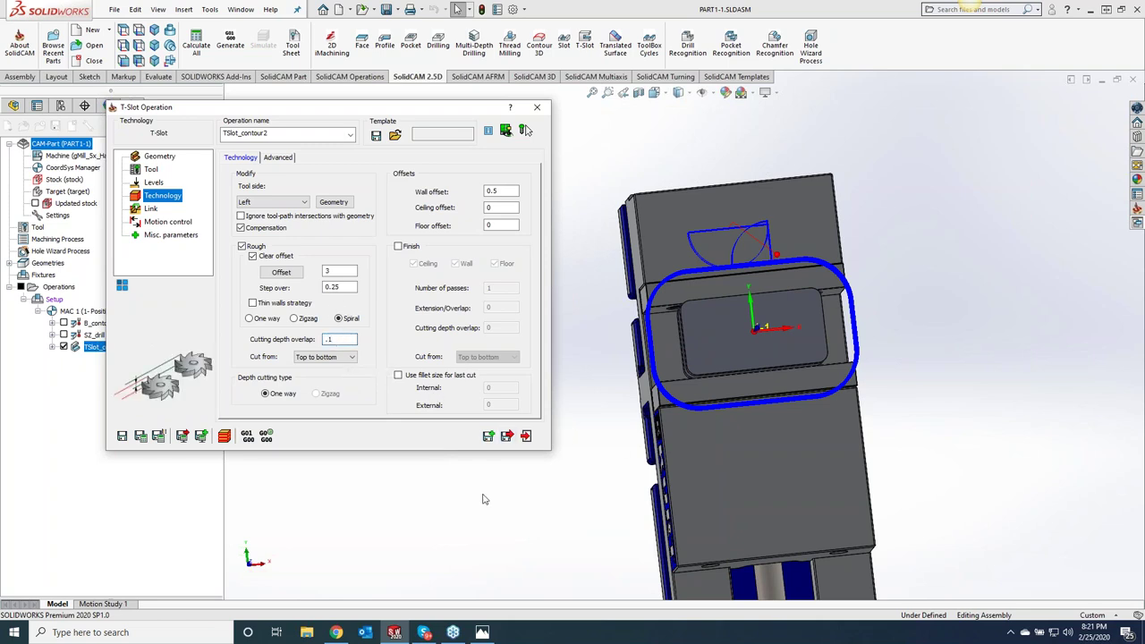
double_click(348, 286)
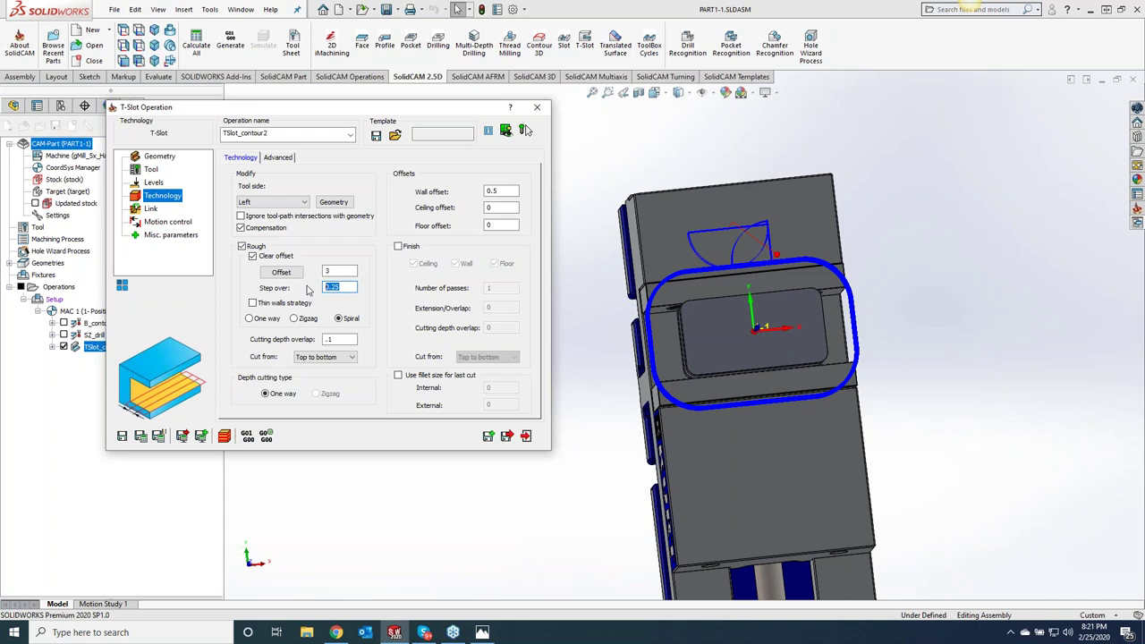
click(150, 436)
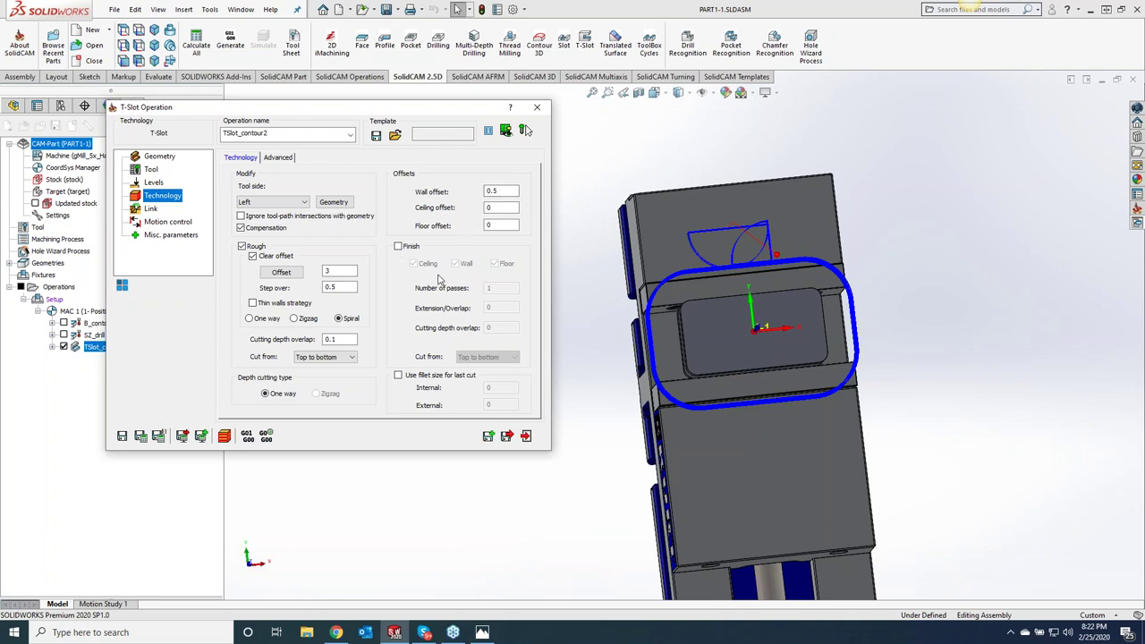
Enable a finish pass with ceiling and floor unchecked so only the wall is finished
click(399, 247)
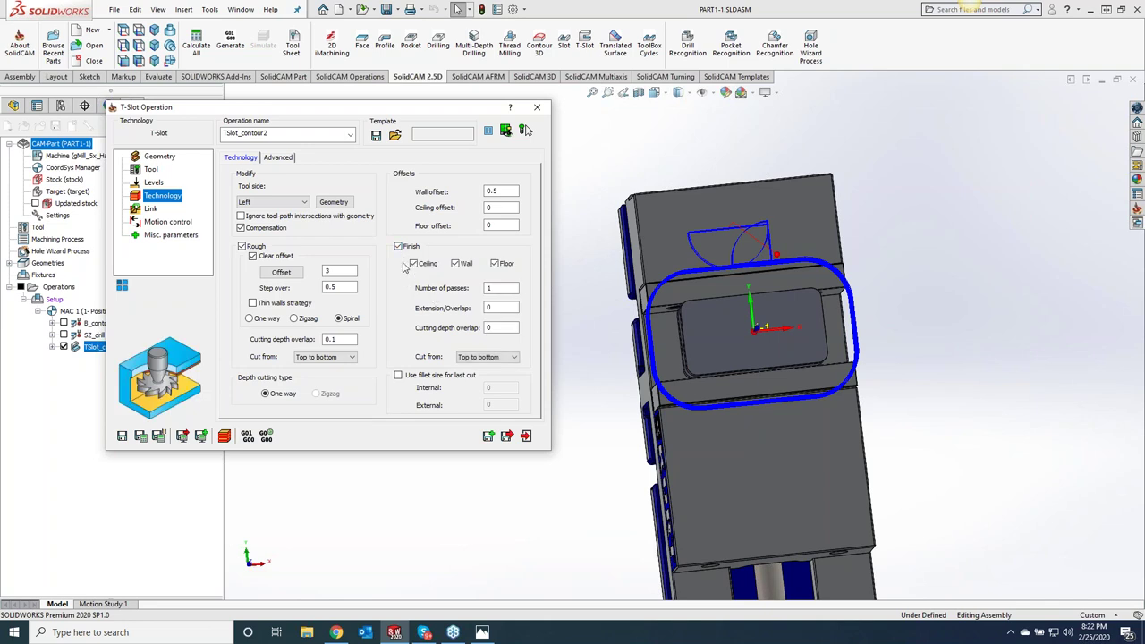
click(414, 265)
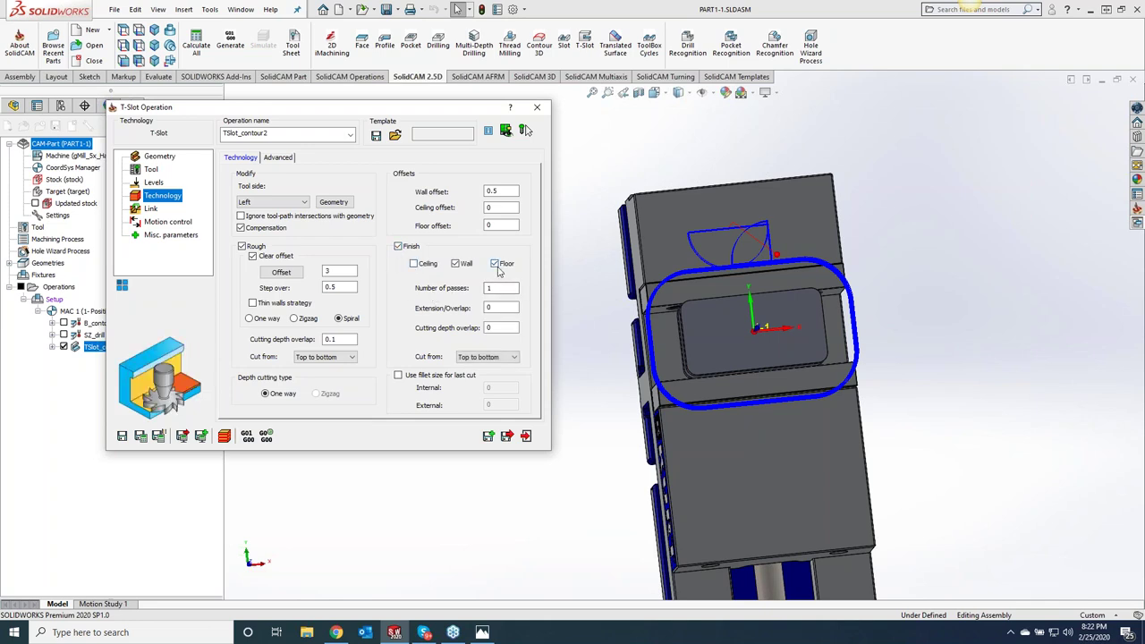
click(497, 265)
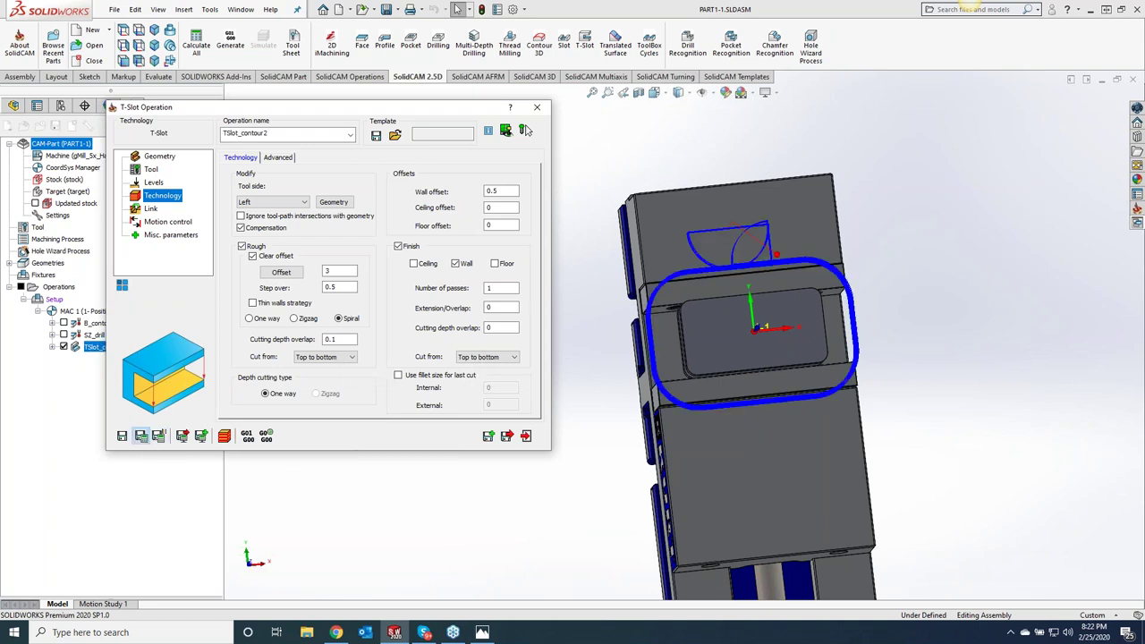
middle_drag(912, 308, 913, 308)
scroll(912, 303, up, 5)
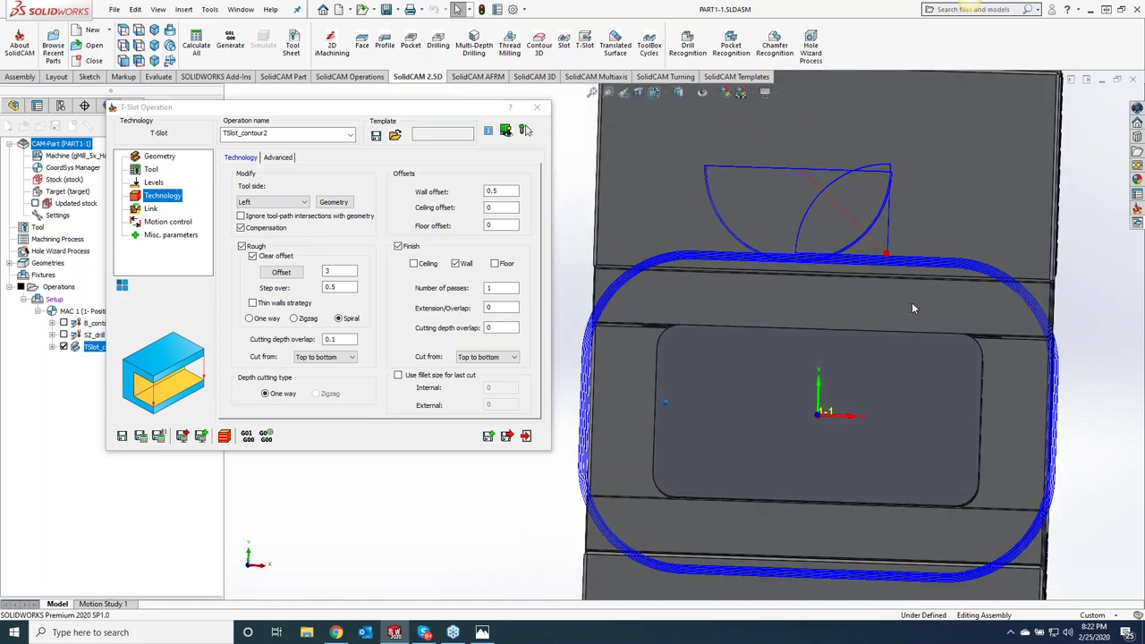
scroll(886, 277, up, 2)
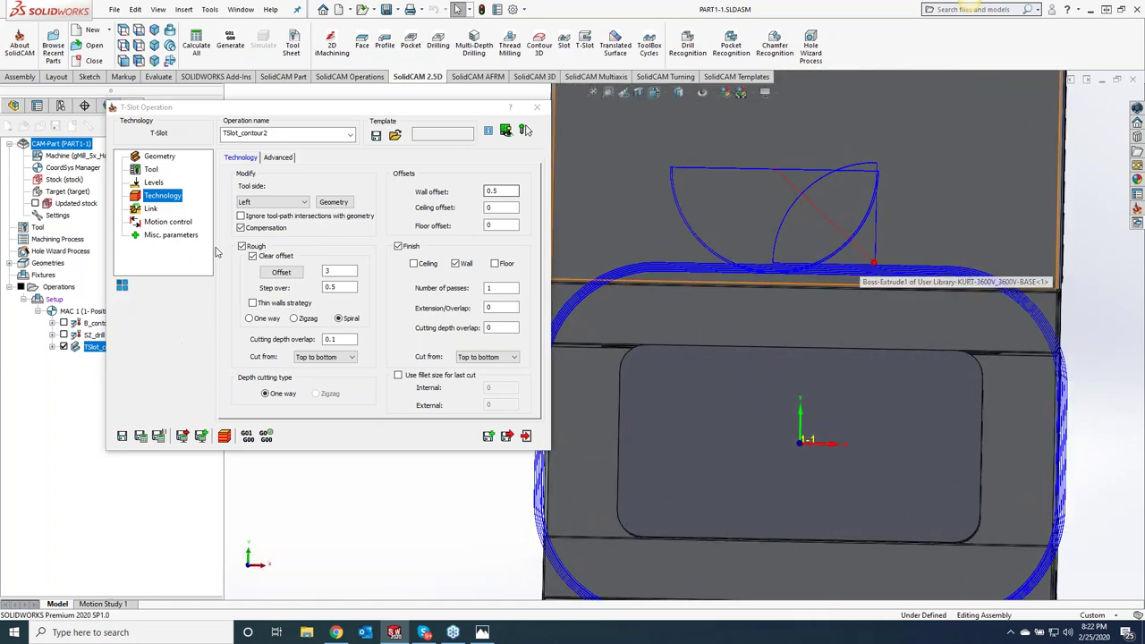
Set the lead-in distance to 0.2, recalculate the toolpath, and start the simulation
click(149, 209)
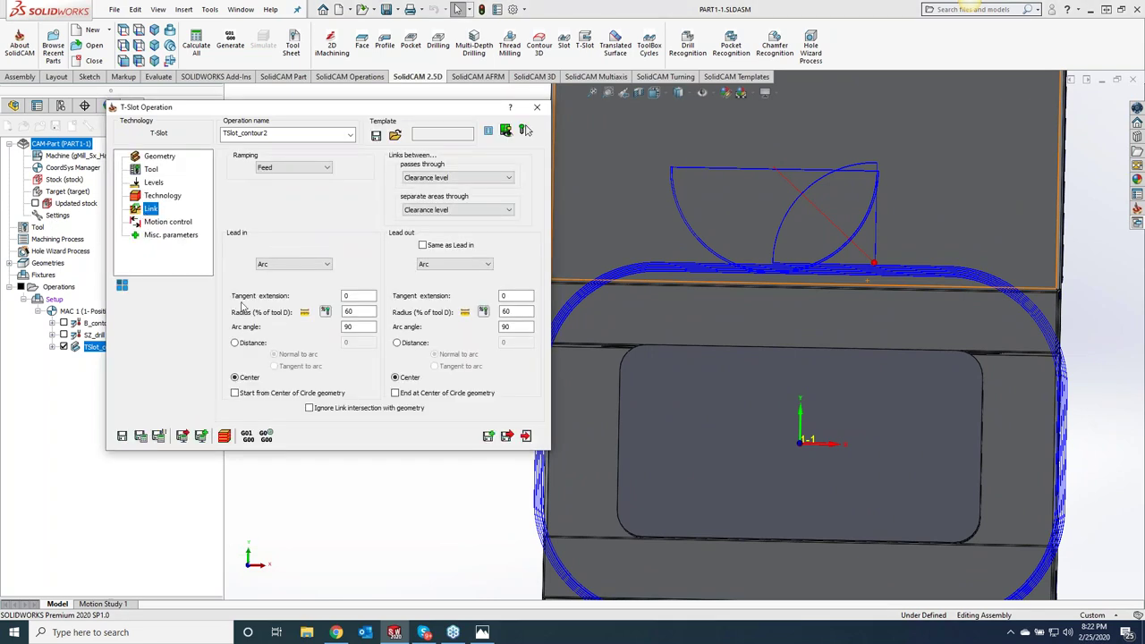
click(234, 345)
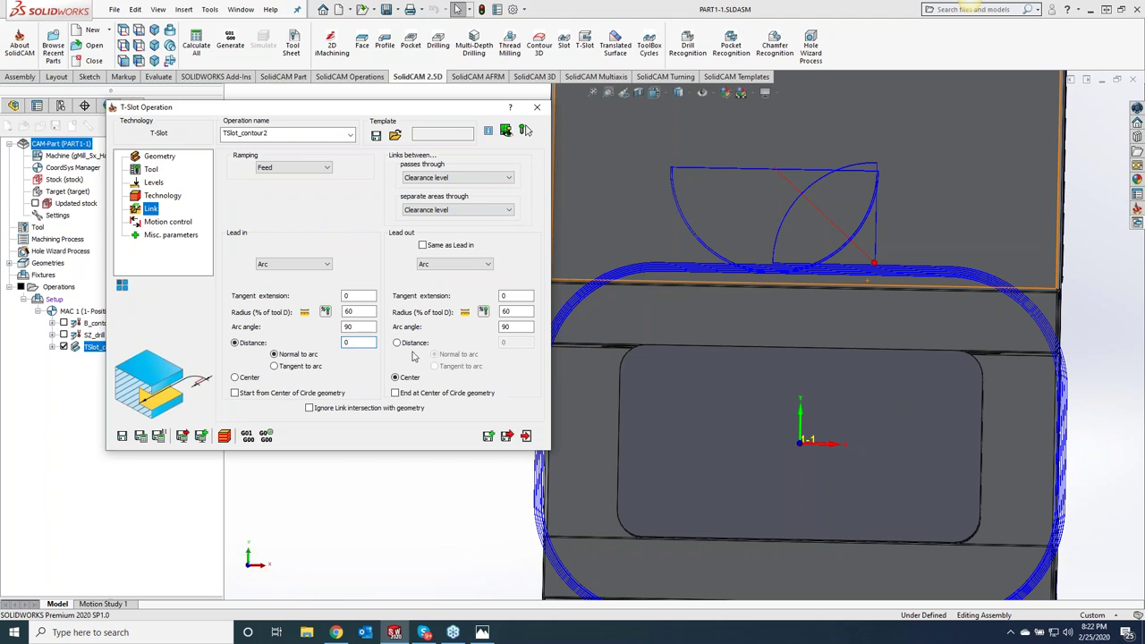
text(.2)
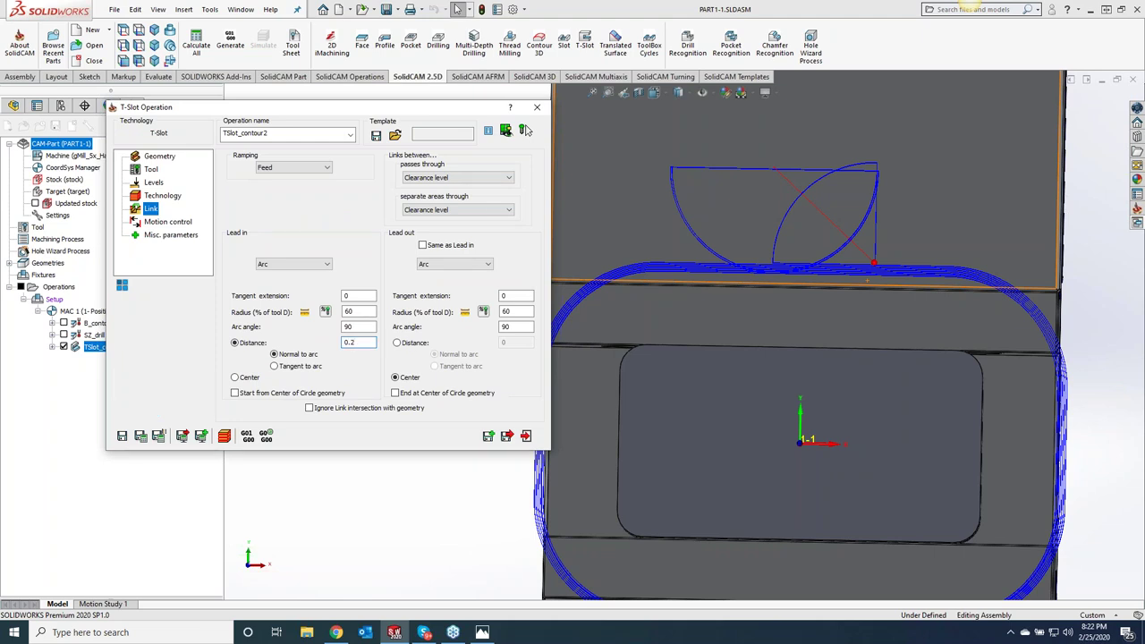
click(144, 434)
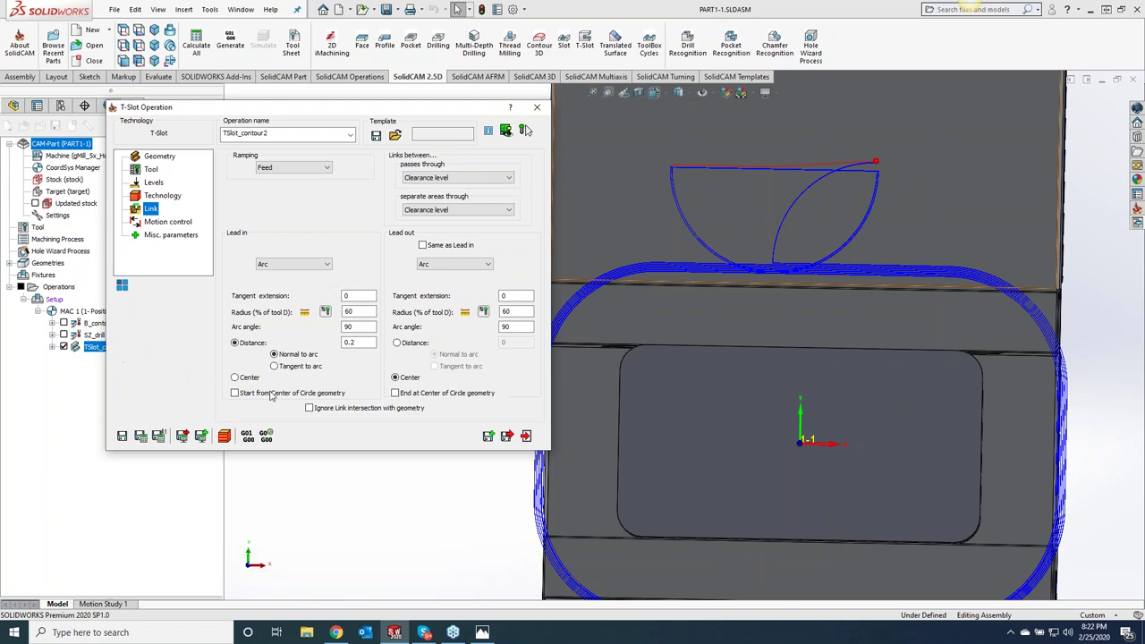
click(225, 438)
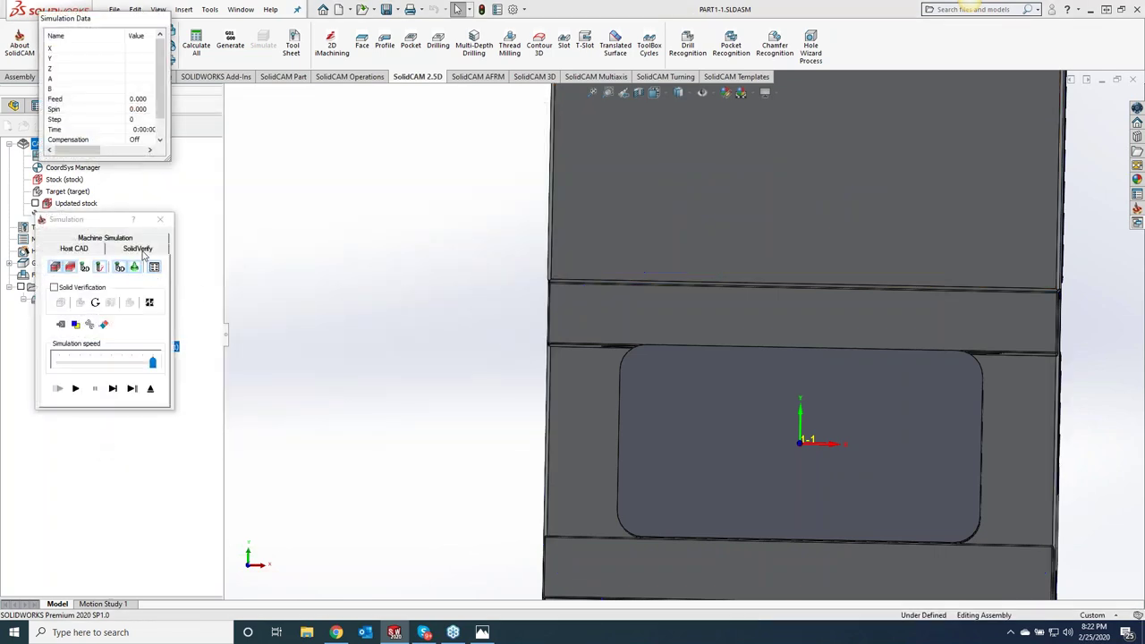
Play the SolidVerify simulation at reduced speed as the slot mill cuts into the jaw insert
click(140, 250)
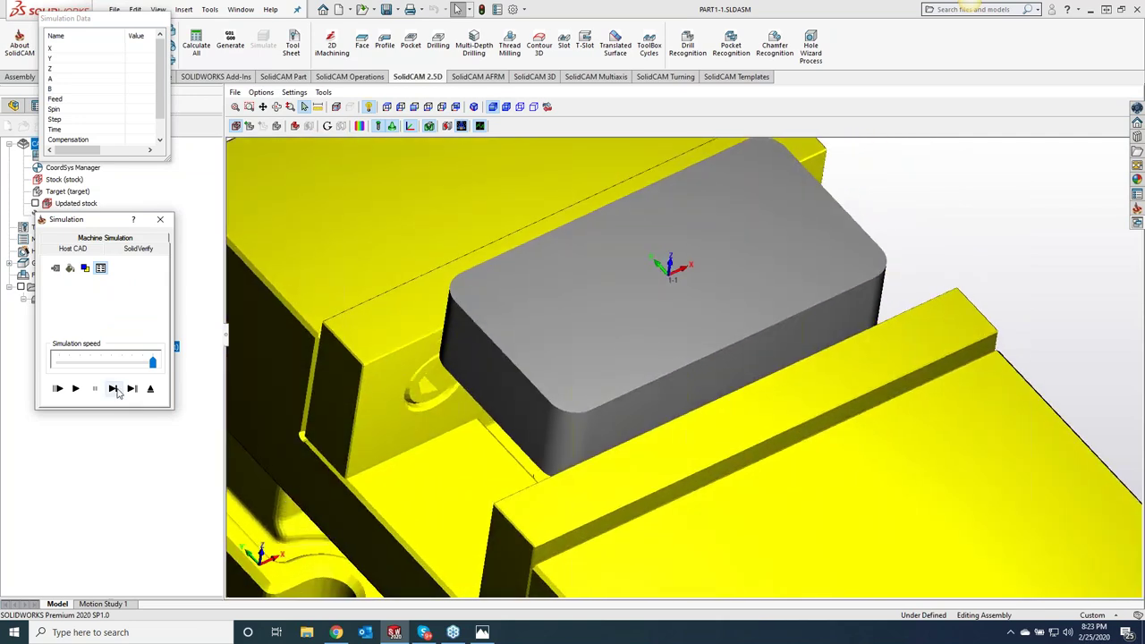
click(113, 389)
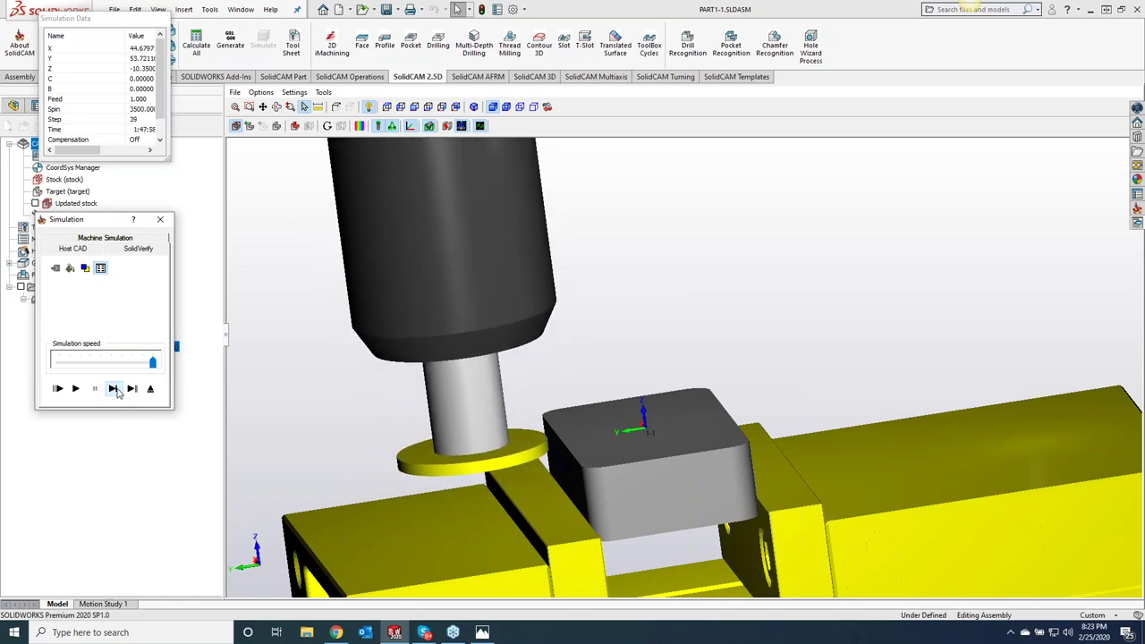
middle_drag(651, 491, 520, 540)
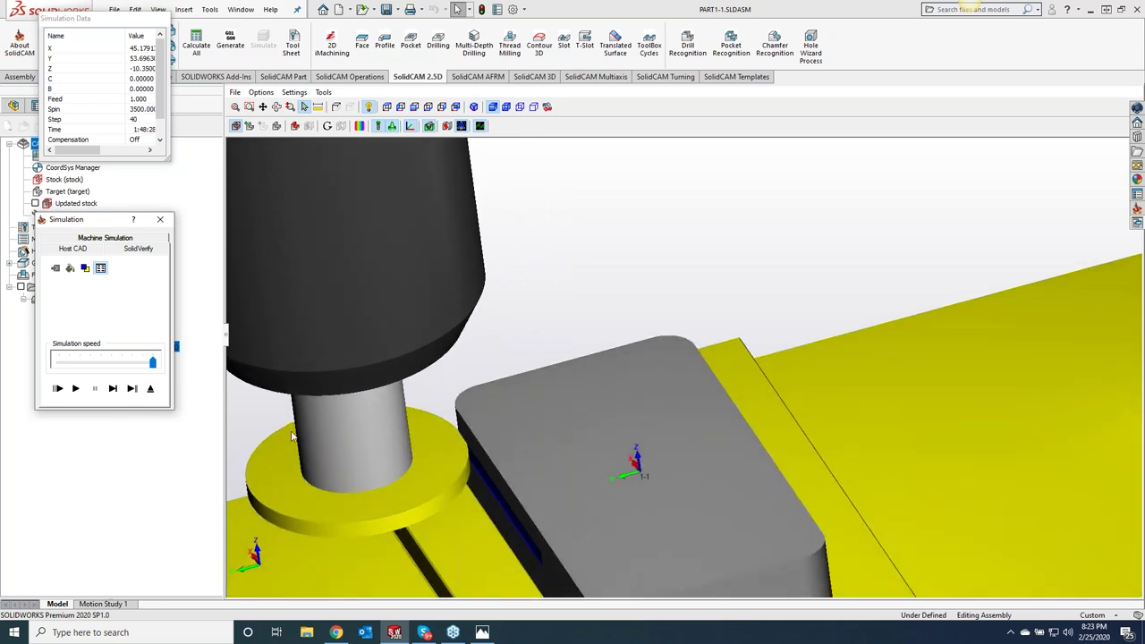
middle_drag(485, 491, 257, 454)
click(115, 388)
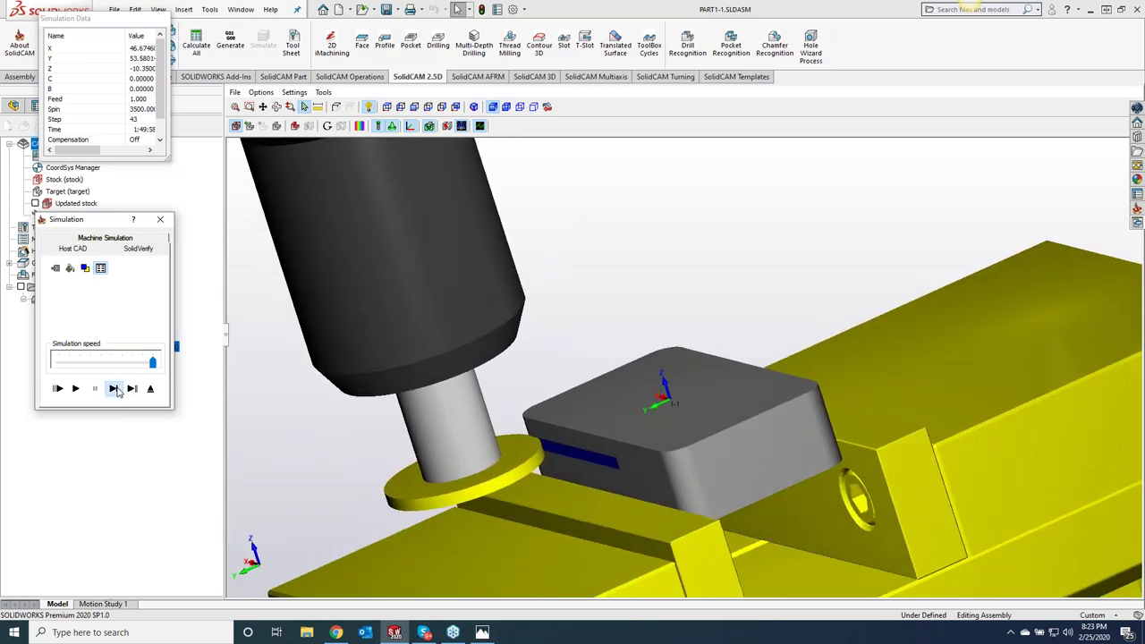
drag(153, 362, 89, 362)
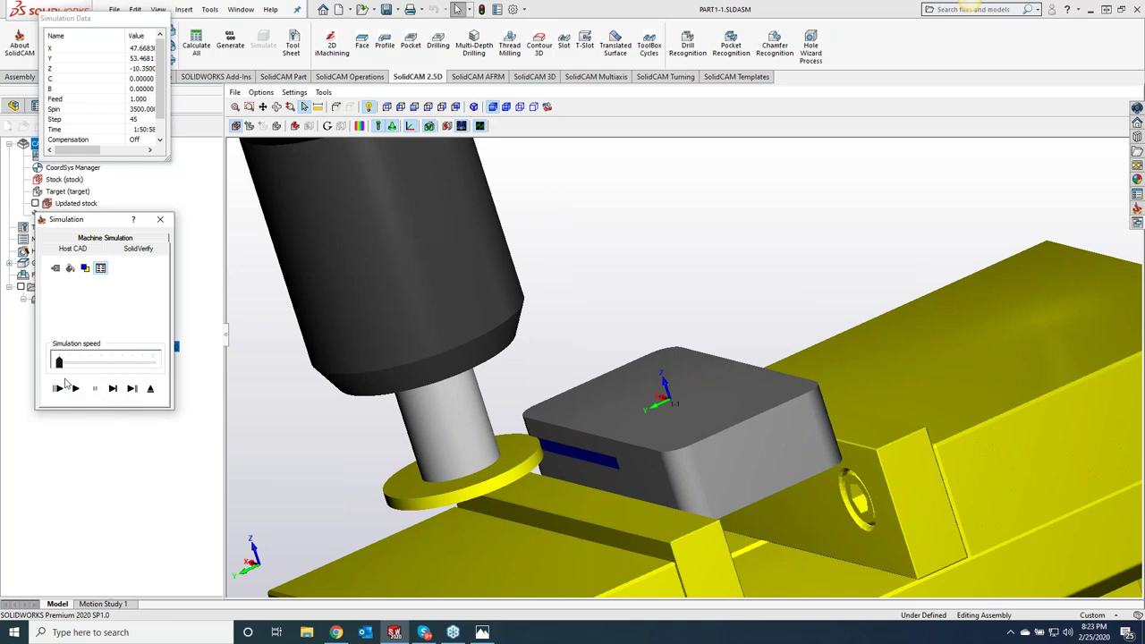
click(74, 388)
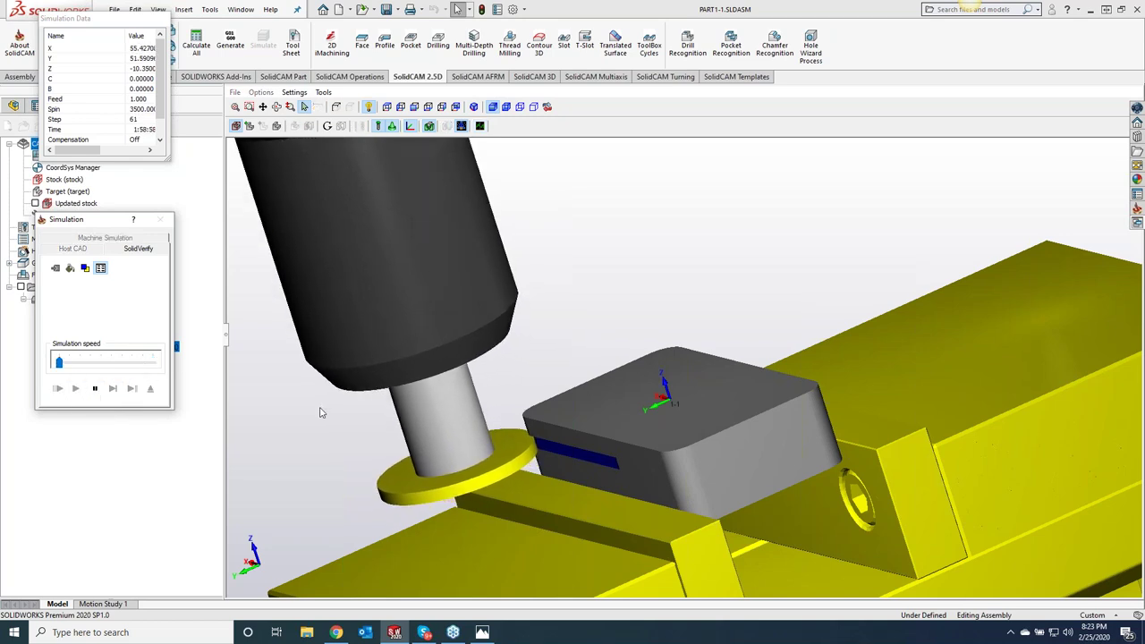
scroll(324, 411, up, 3)
scroll(324, 413, up, 5)
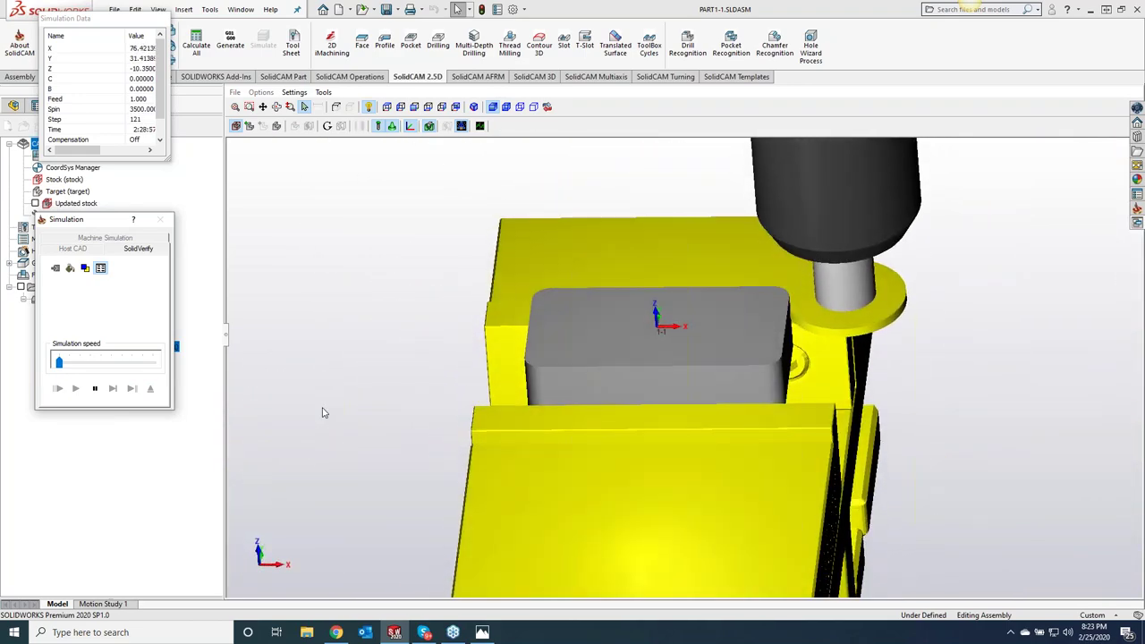
Raise the SolidVerify speed in four increments until the T-slot cut finishes at step 11043
drag(64, 365, 74, 365)
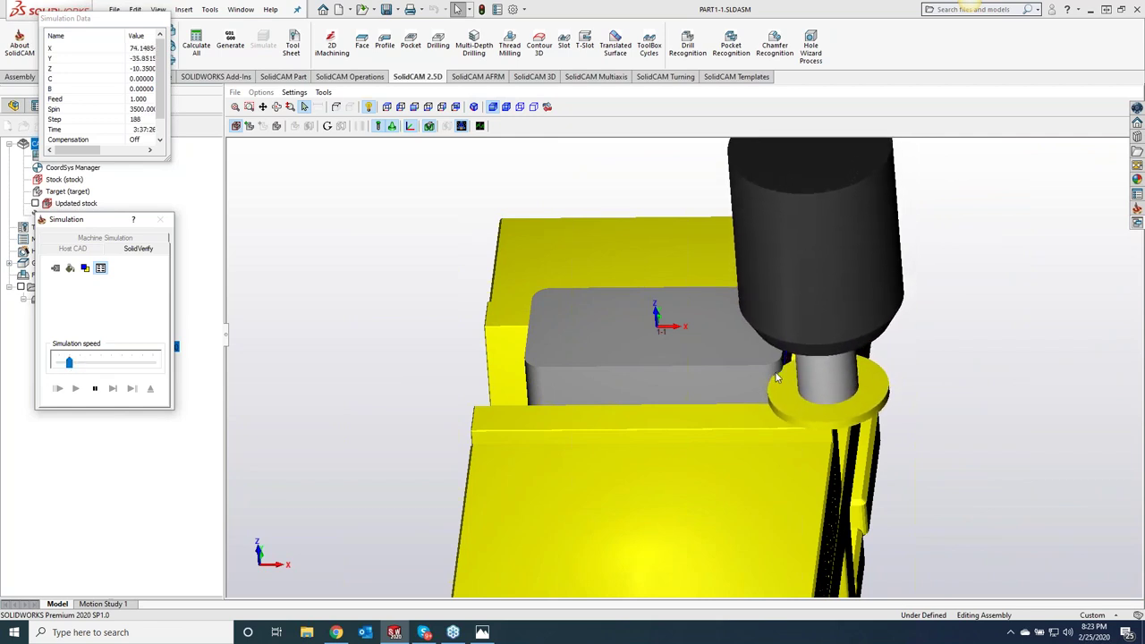
drag(69, 363, 101, 363)
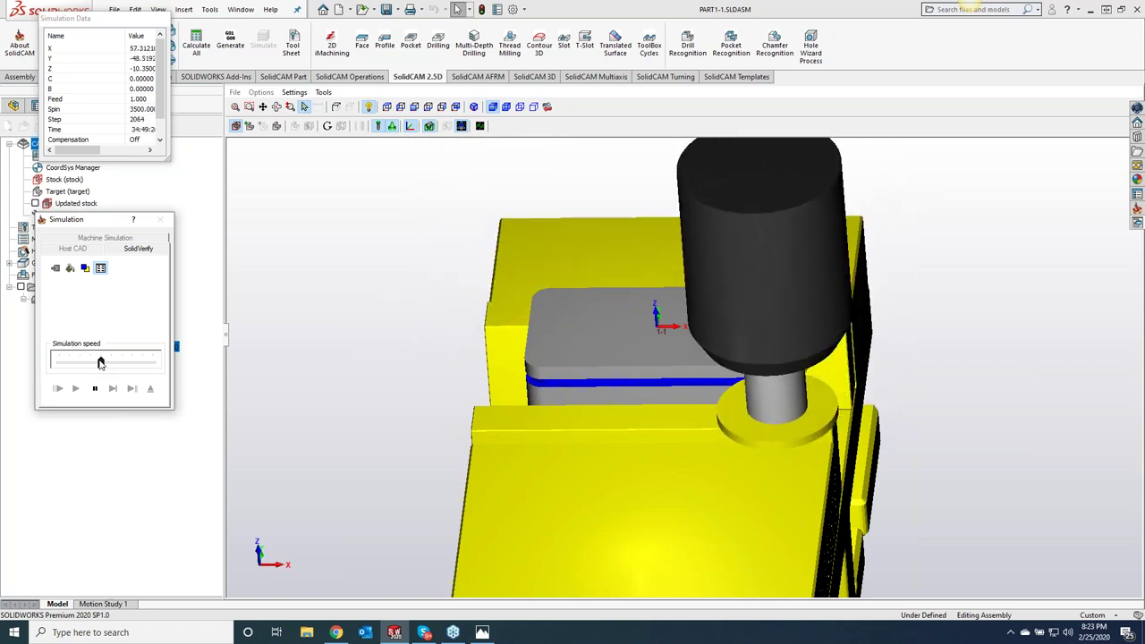
drag(102, 363, 111, 364)
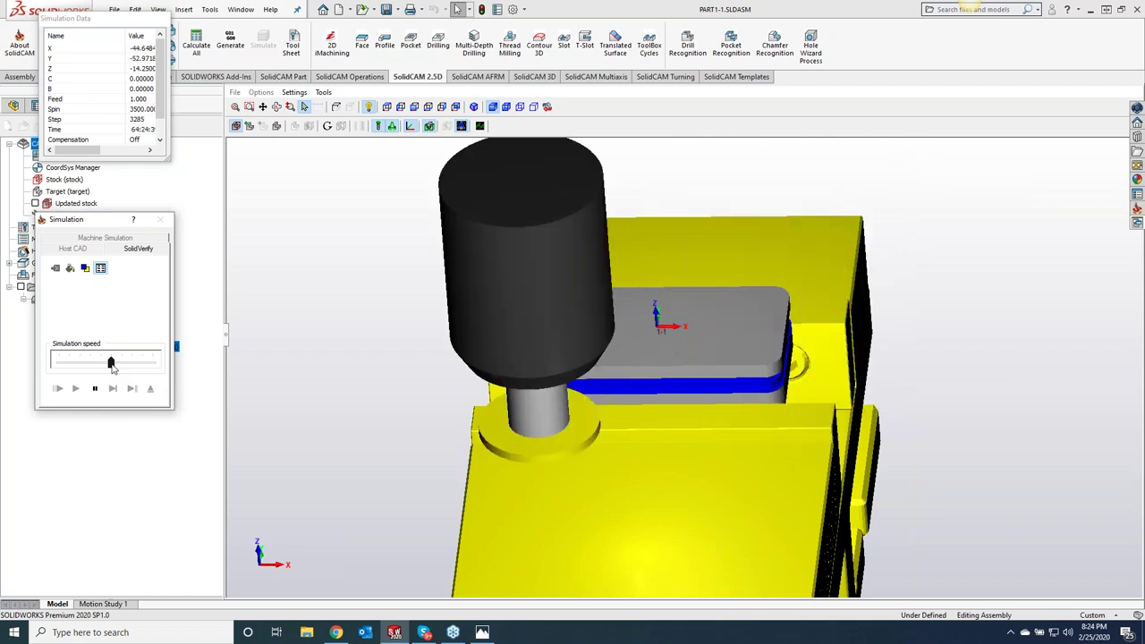
drag(112, 367, 130, 372)
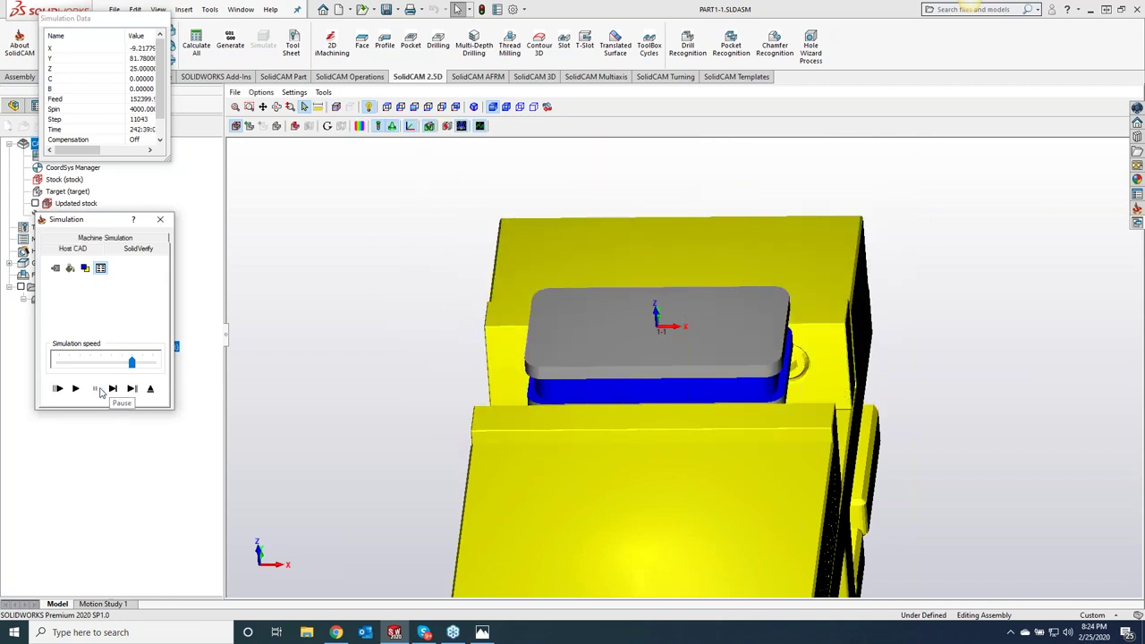
Compare the machined stock against the target (±0.25 bands), inspect the result, then leave SolidVerify
click(359, 125)
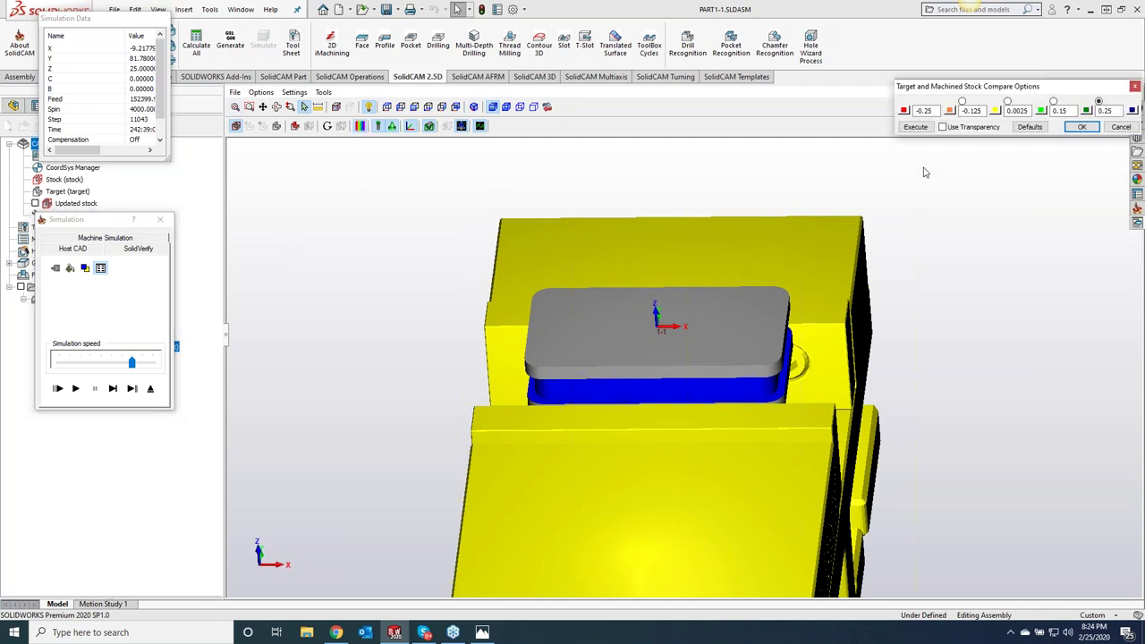
click(916, 127)
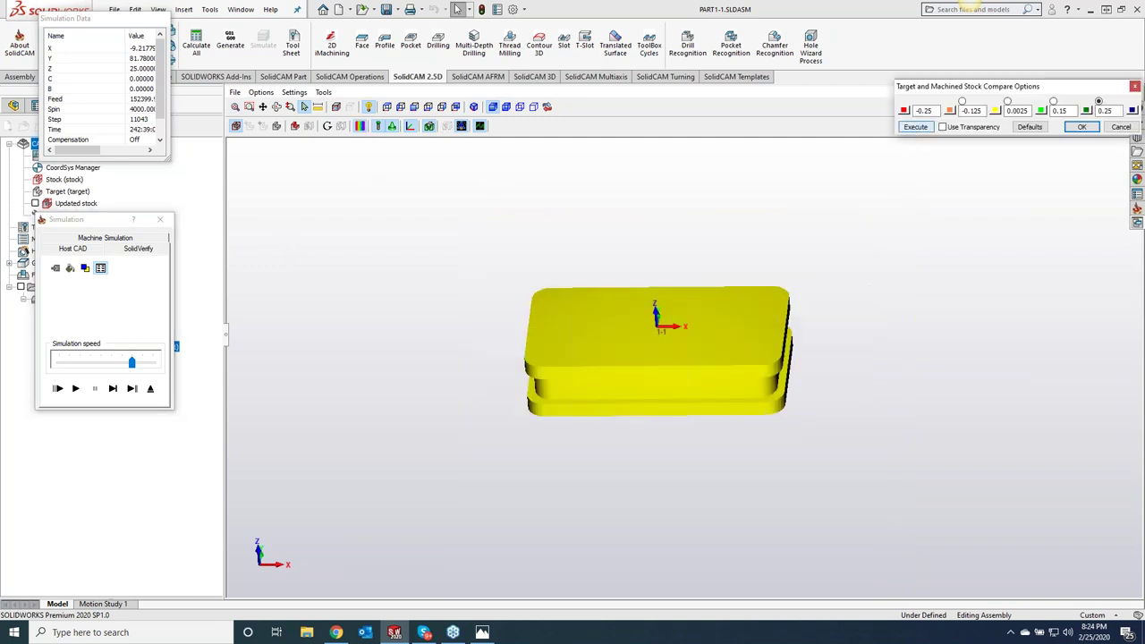
middle_drag(658, 358, 604, 367)
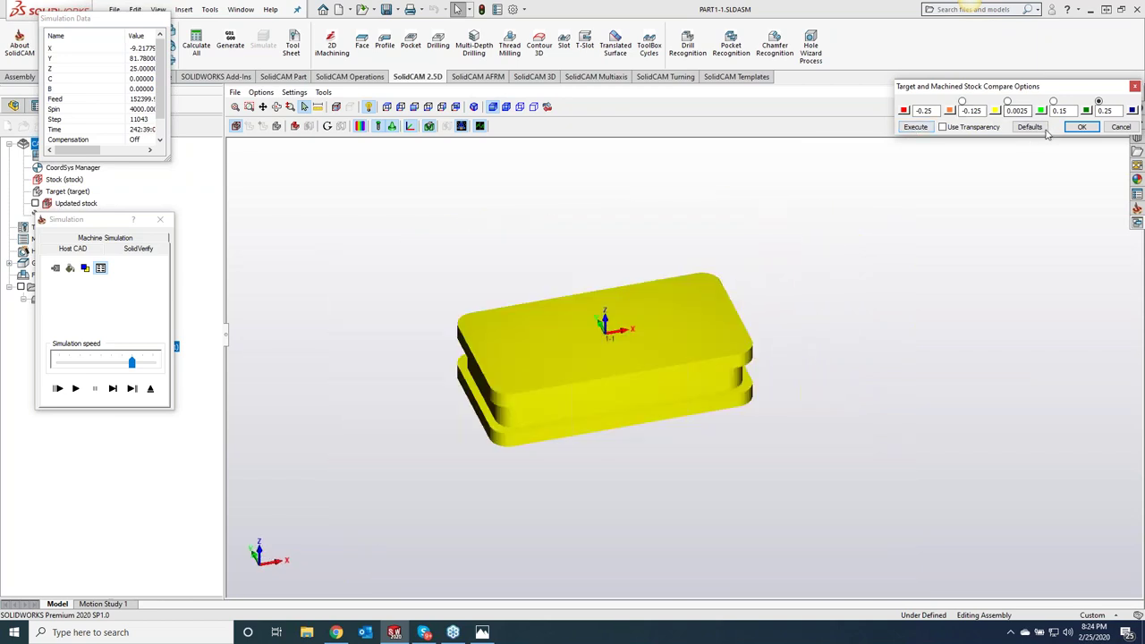
click(105, 239)
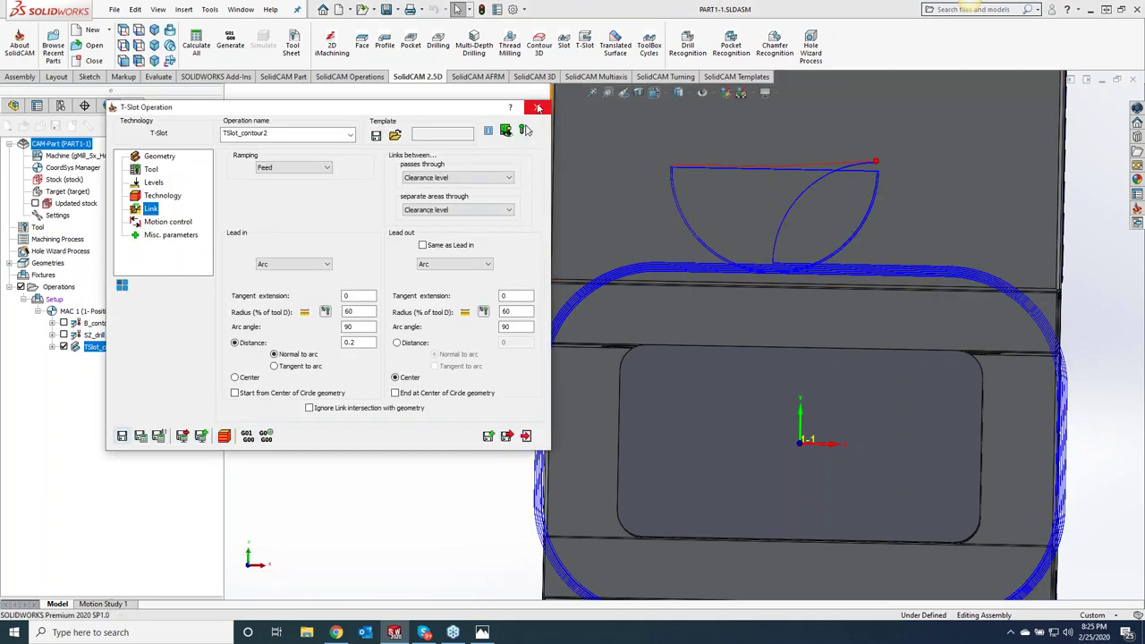
Close the T-Slot operation and launch Machine Simulation for the whole setup on the Haas UMC-750
click(537, 107)
click(40, 300)
click(263, 45)
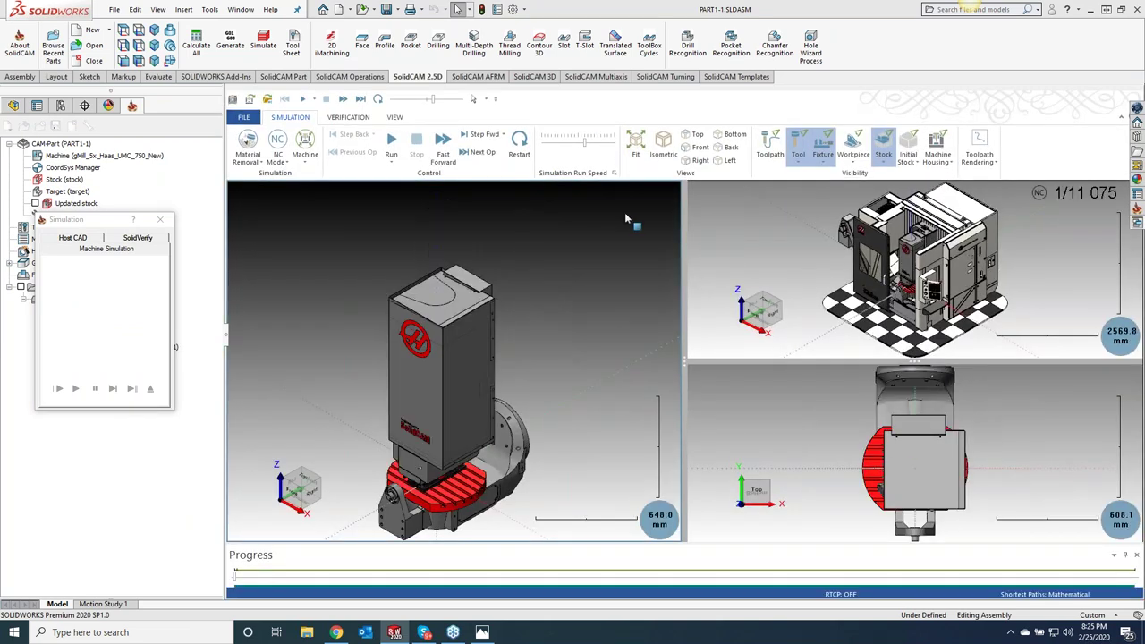
Zoom in on the rotary table and run the machine simulation at higher speed, reaching step 389
scroll(601, 287, up, 5)
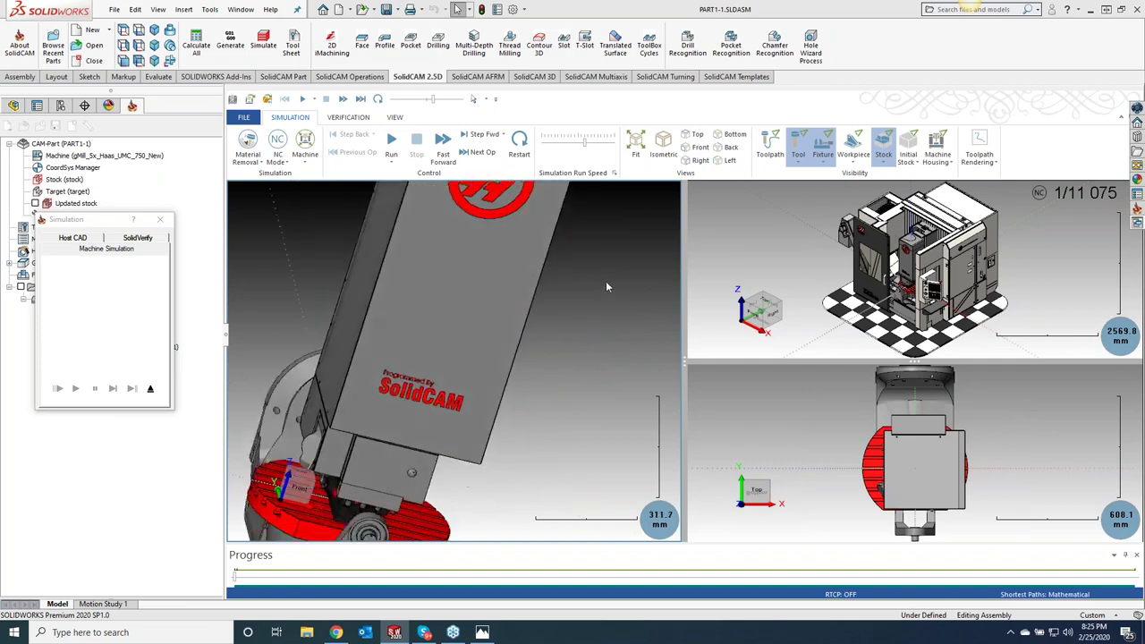
scroll(606, 284, up, 1)
scroll(854, 484, up, 2)
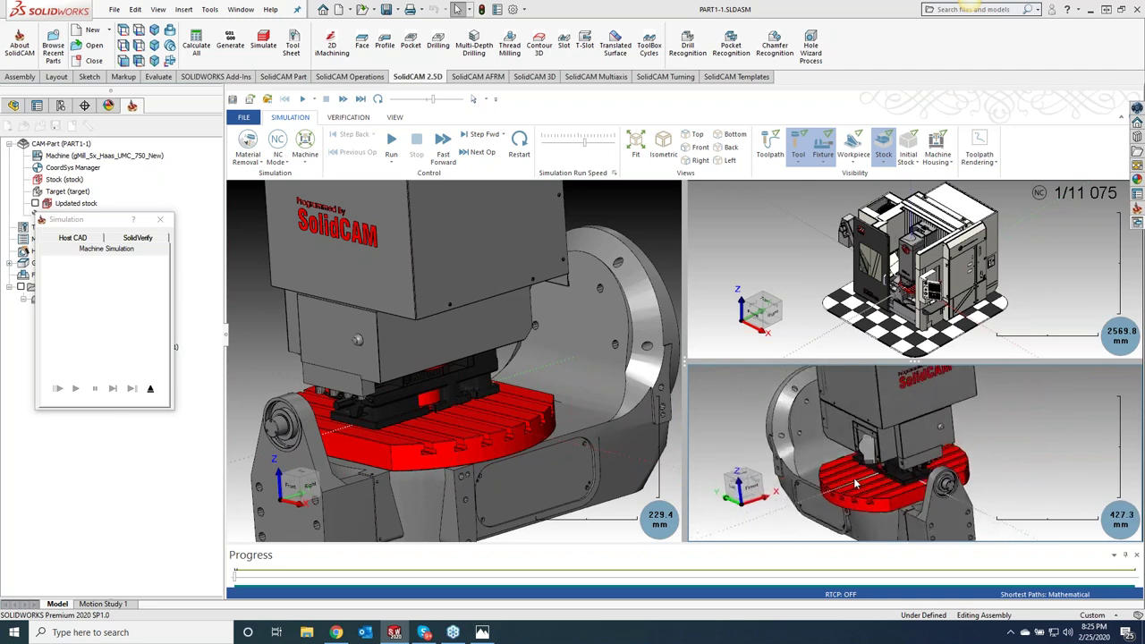
scroll(855, 485, up, 3)
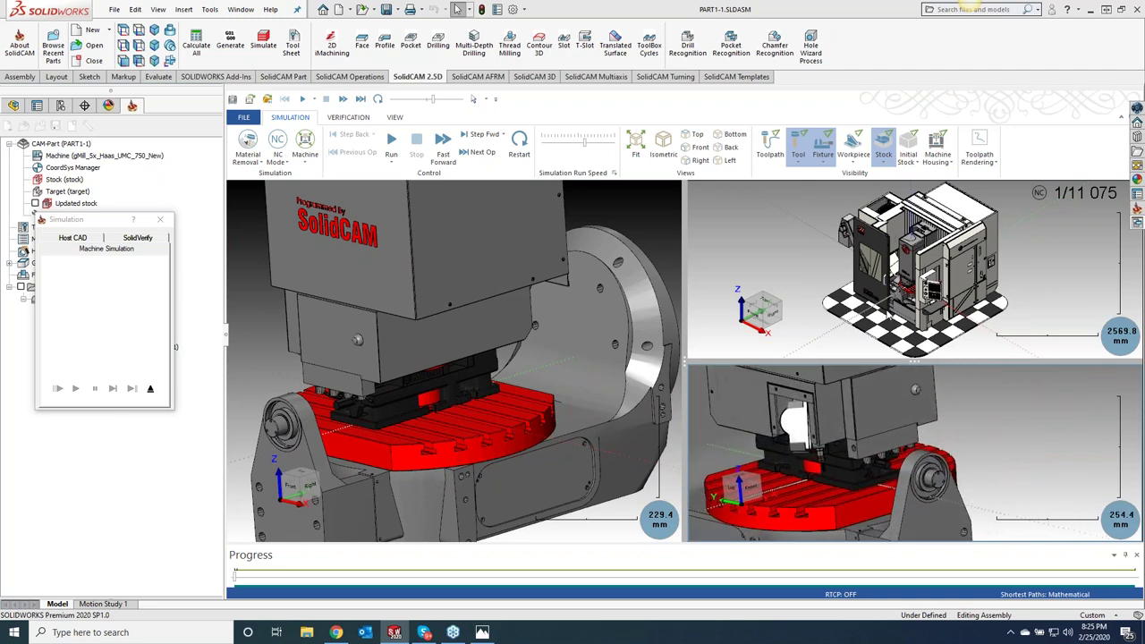
scroll(813, 260, up, 4)
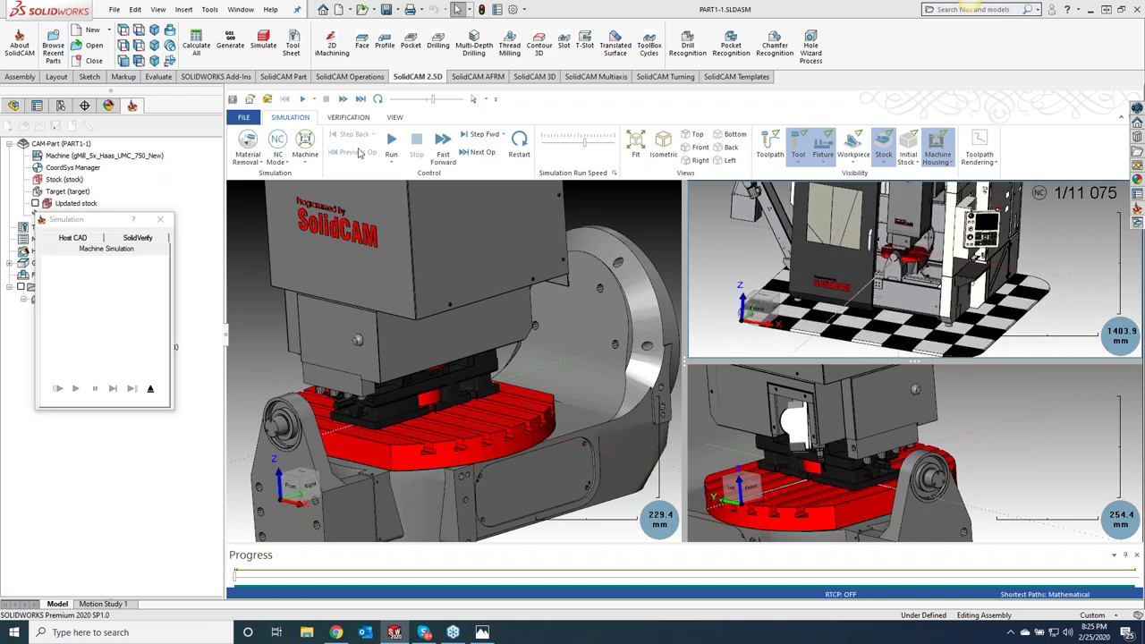
click(392, 141)
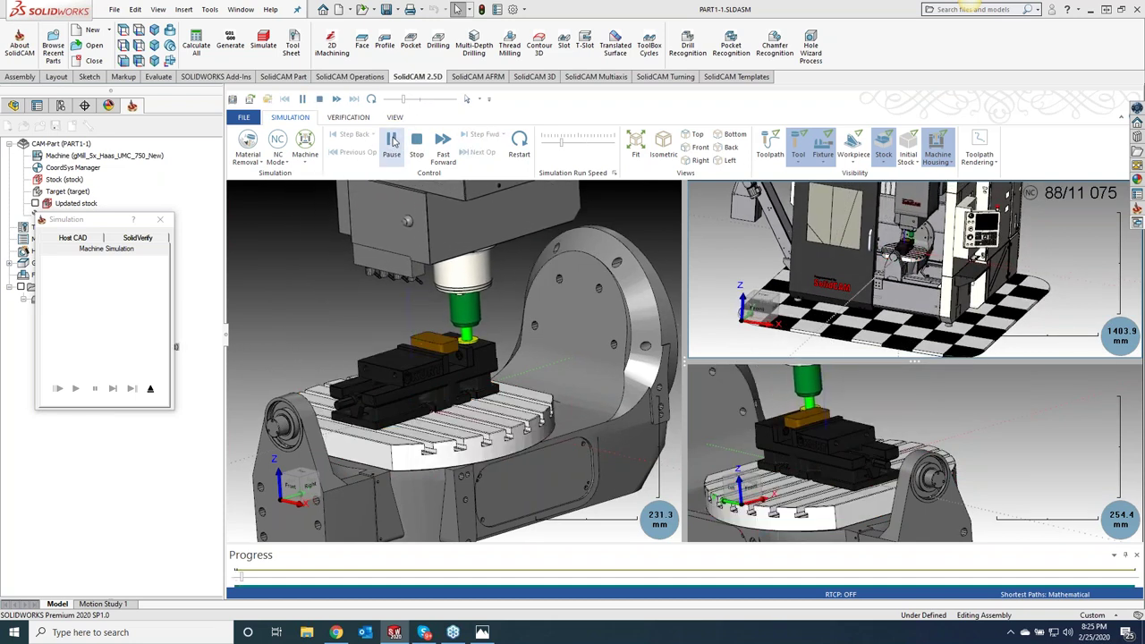
drag(402, 100, 415, 100)
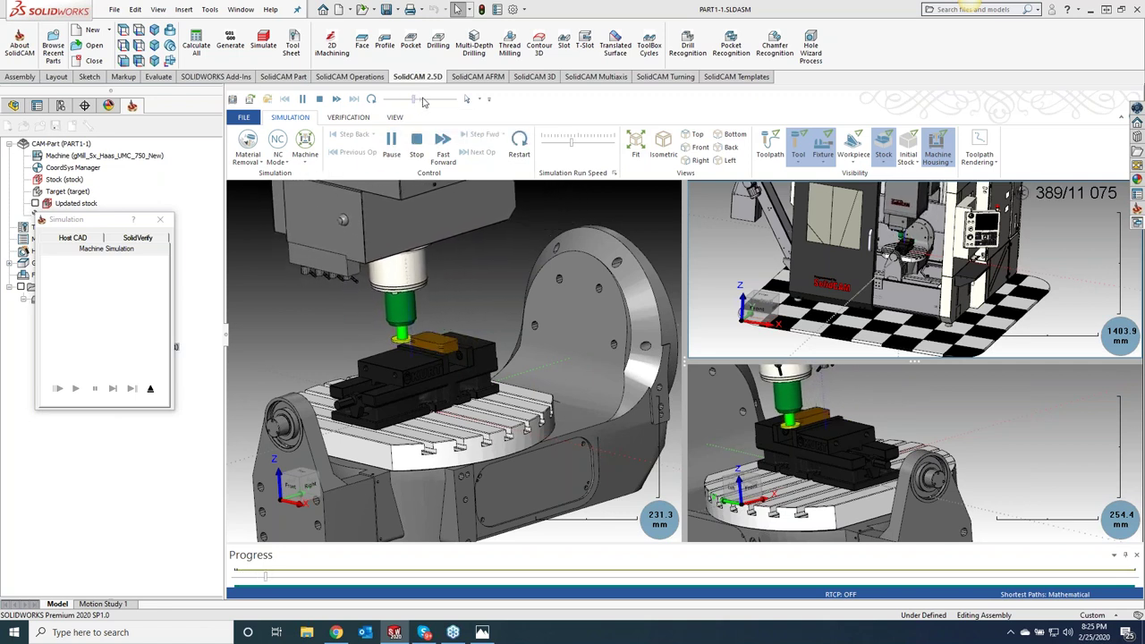
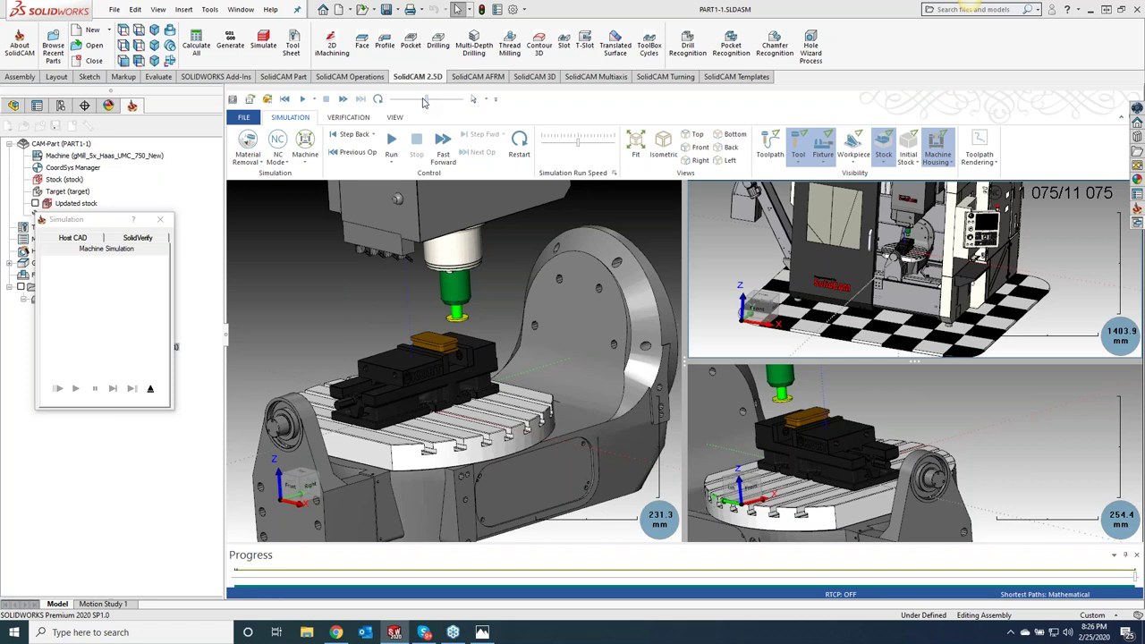
Close the simulation, hide the TSlot_contour2 toolpath, and select the jaw's recessed face
click(159, 219)
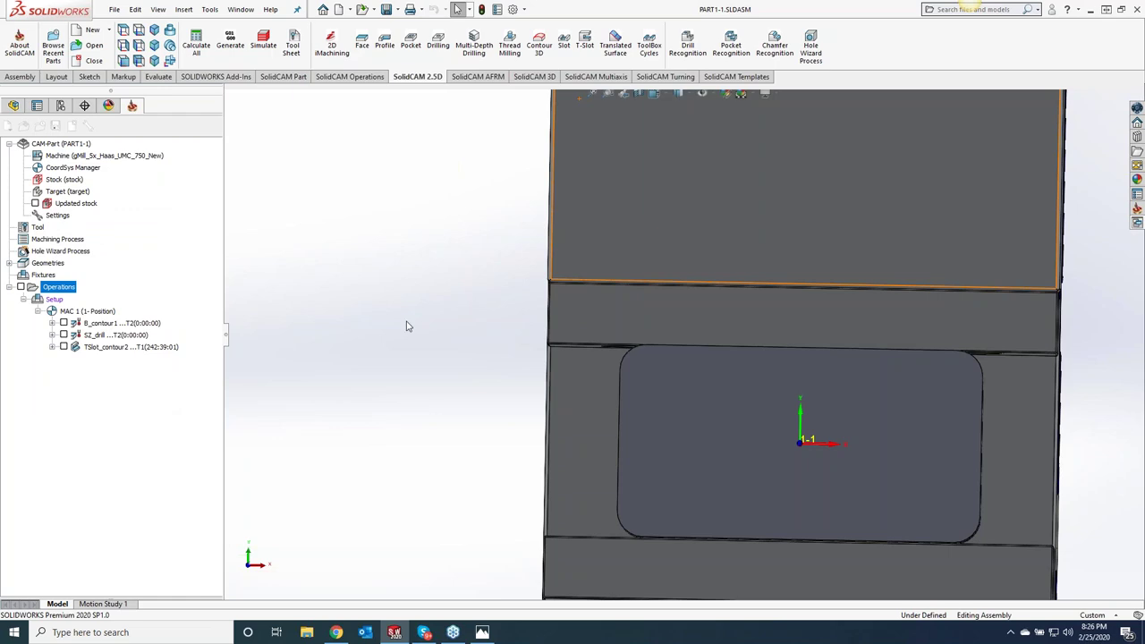
click(63, 348)
middle_drag(303, 387, 310, 189)
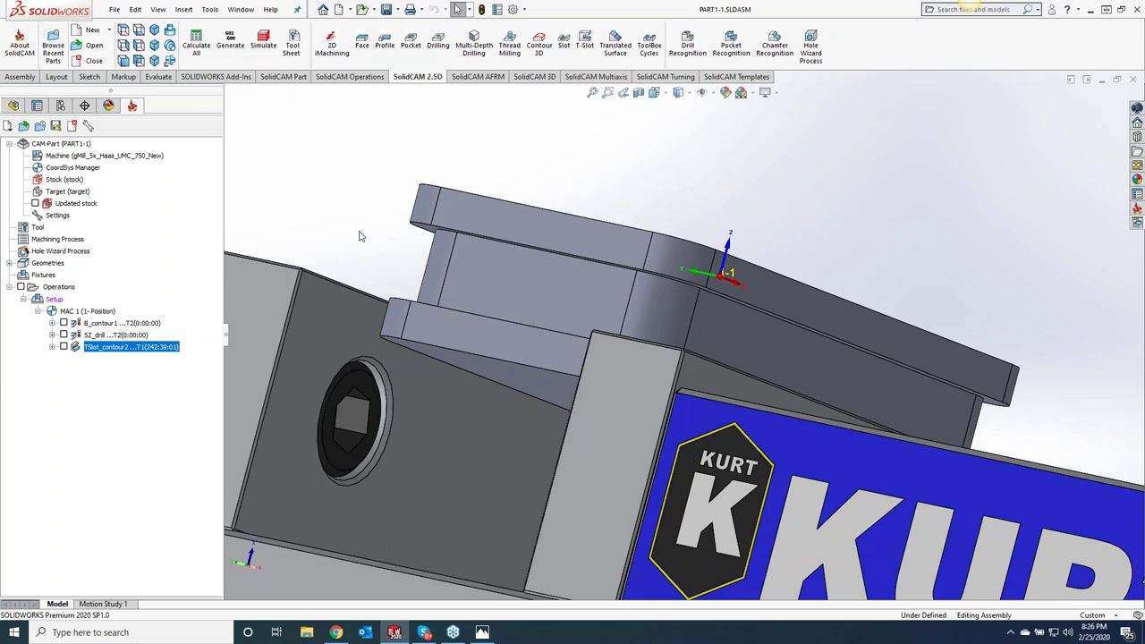
click(506, 295)
Edit the jaw part in place and add a 1 mm fillet to its slot edge loop
right_click(507, 244)
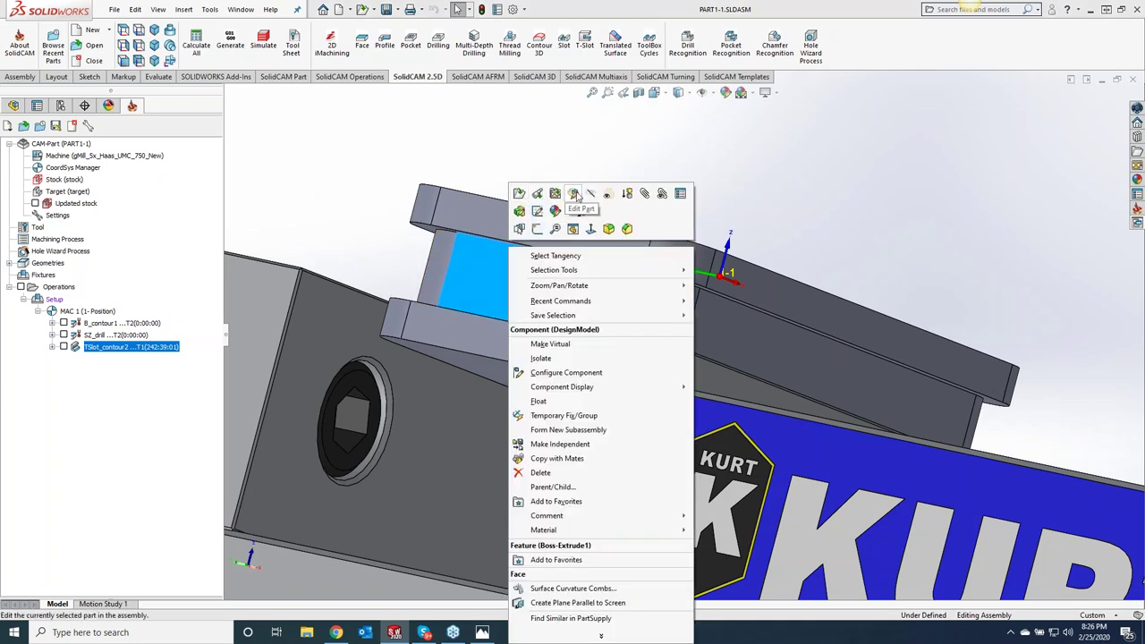
click(574, 194)
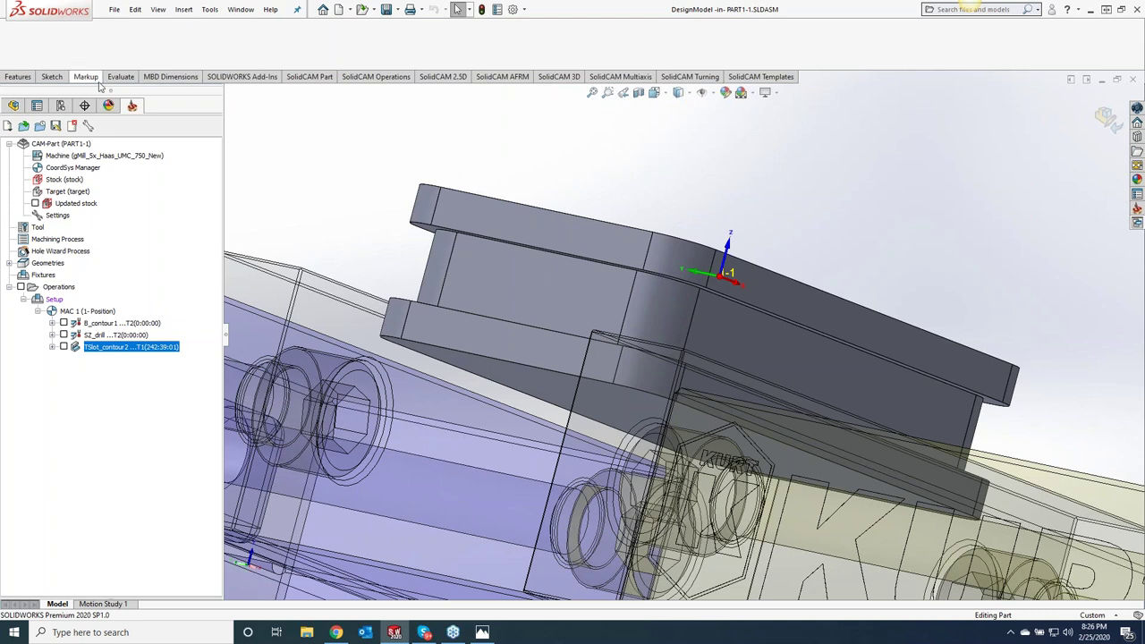
click(18, 77)
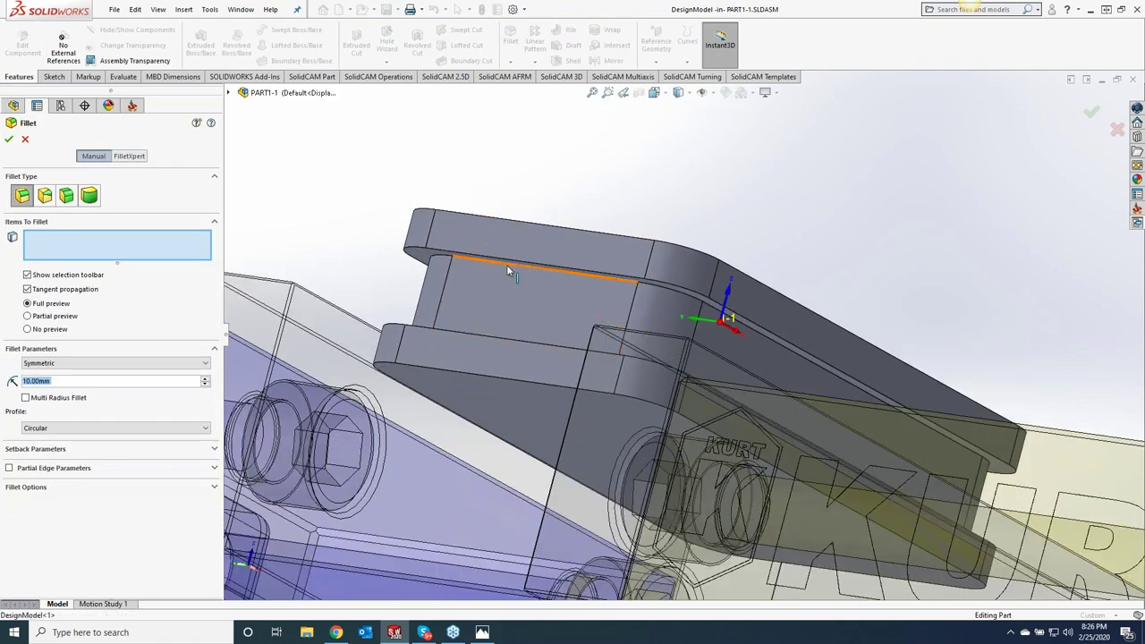
click(506, 265)
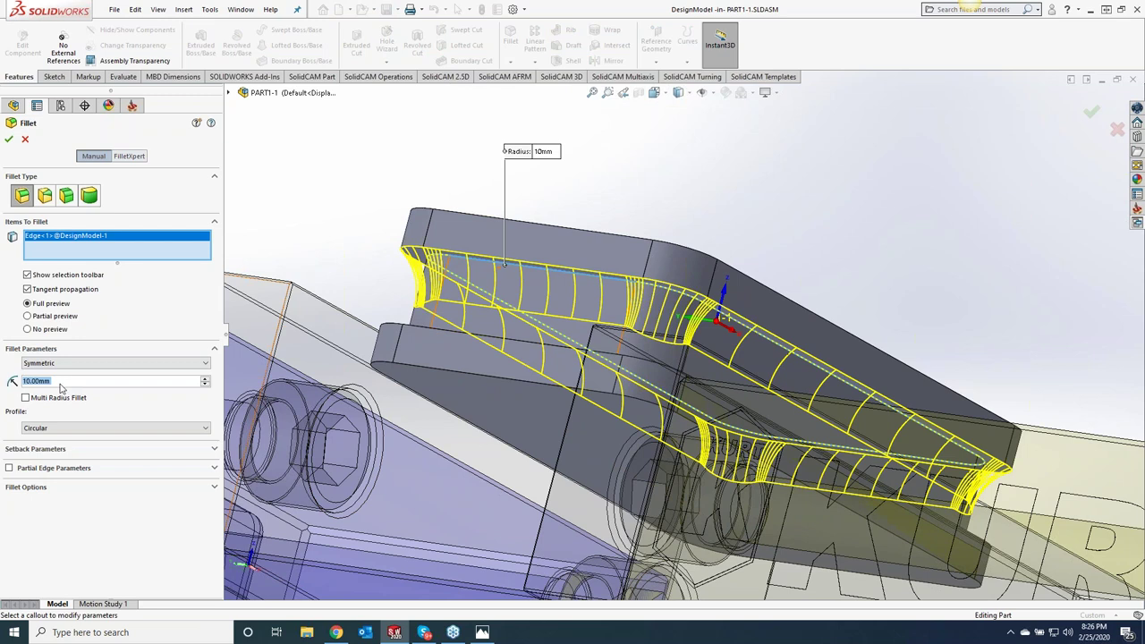
key(End)
drag(53, 381, 12, 382)
text(1)
key(Return)
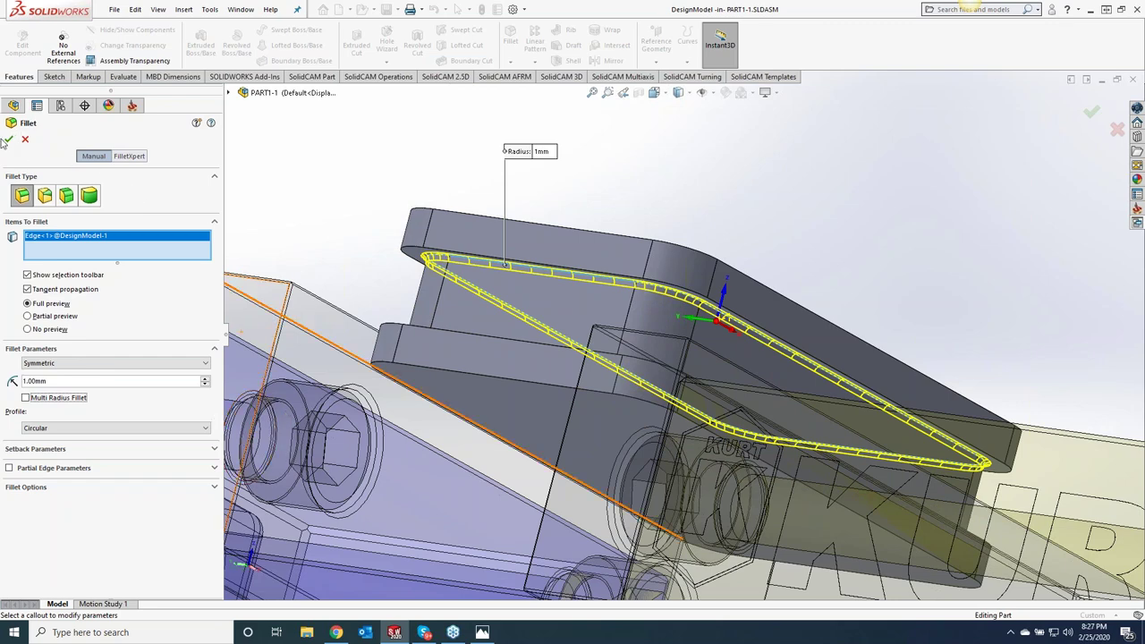
click(7, 140)
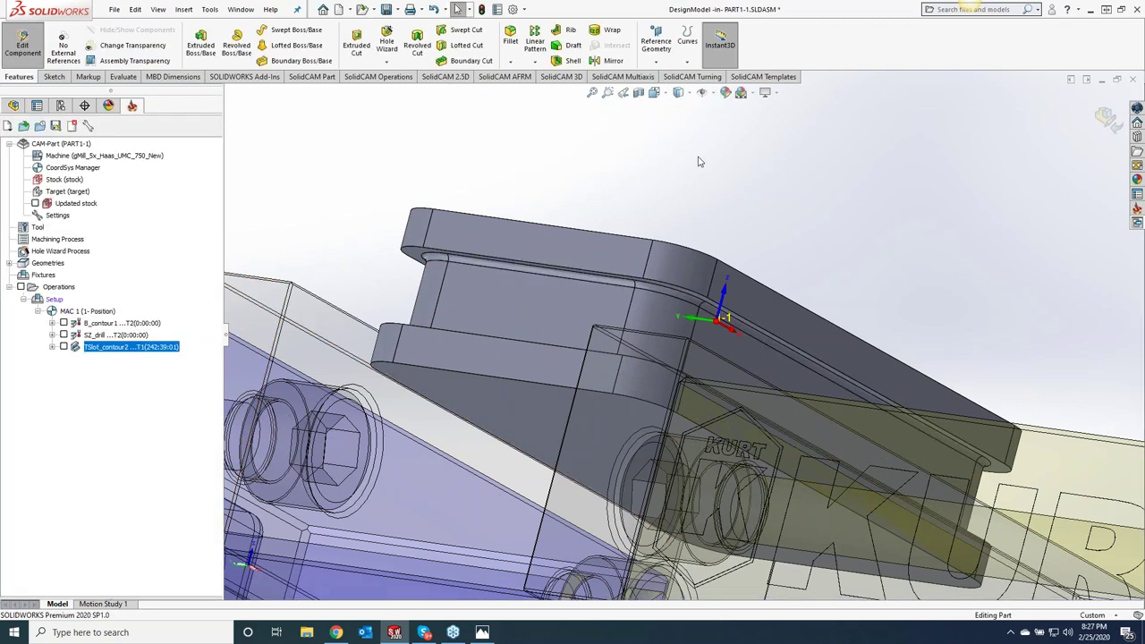
Exit part editing and orbit the vise to inspect the new fillet
click(1104, 122)
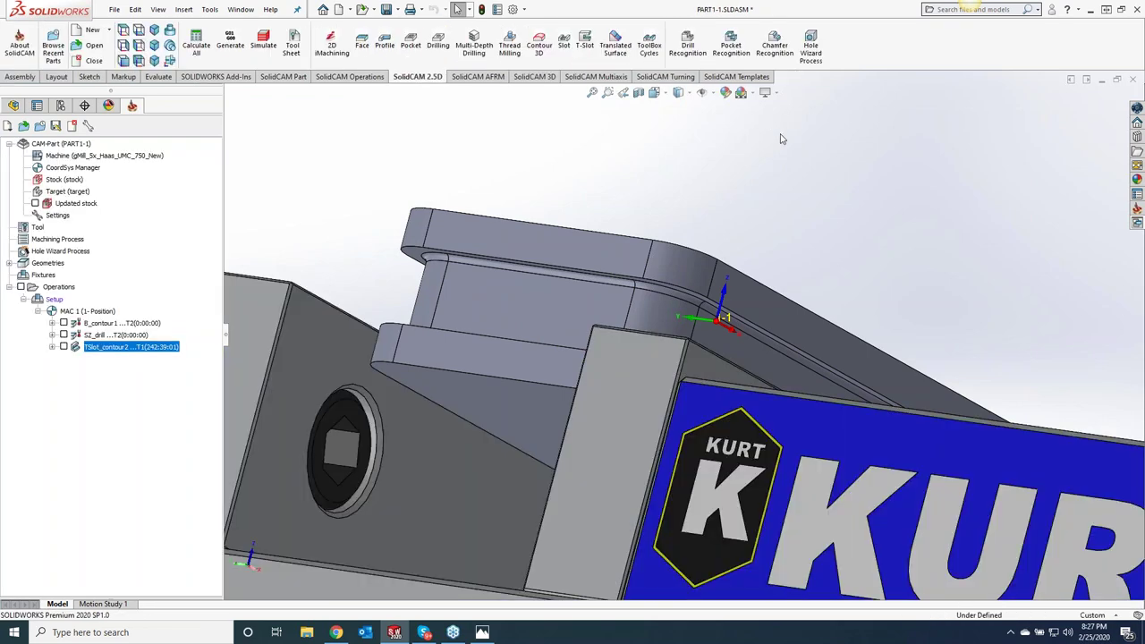
middle_drag(802, 142, 771, 123)
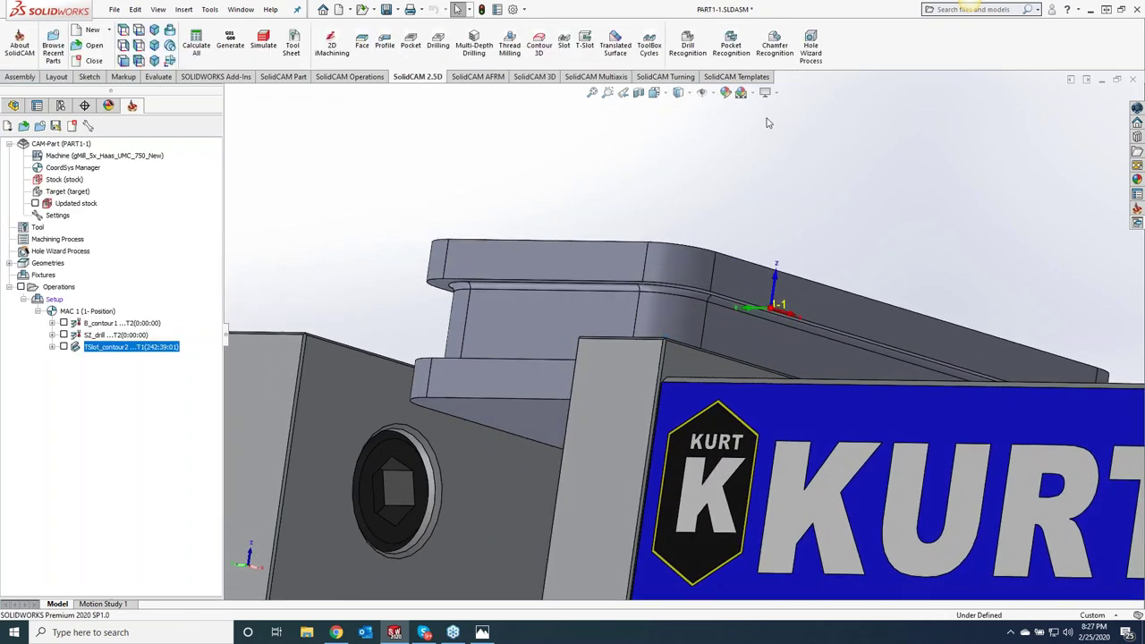
middle_drag(473, 137, 555, 174)
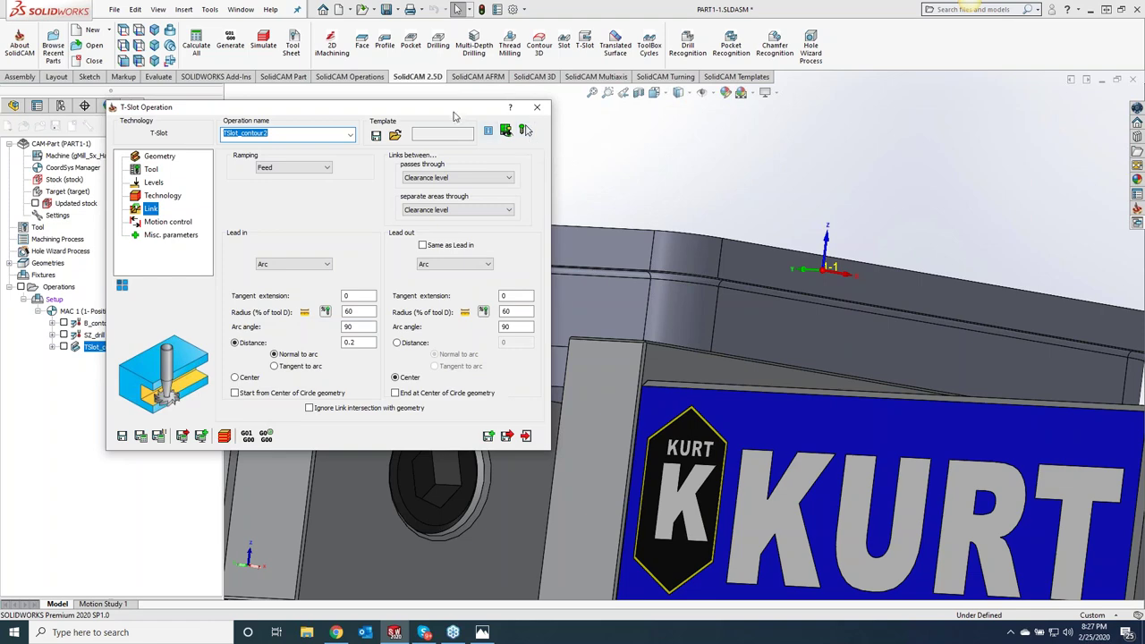
Set the T-slot operation's ceiling to -7.35 by picking the jaw's top edge
drag(453, 113, 403, 87)
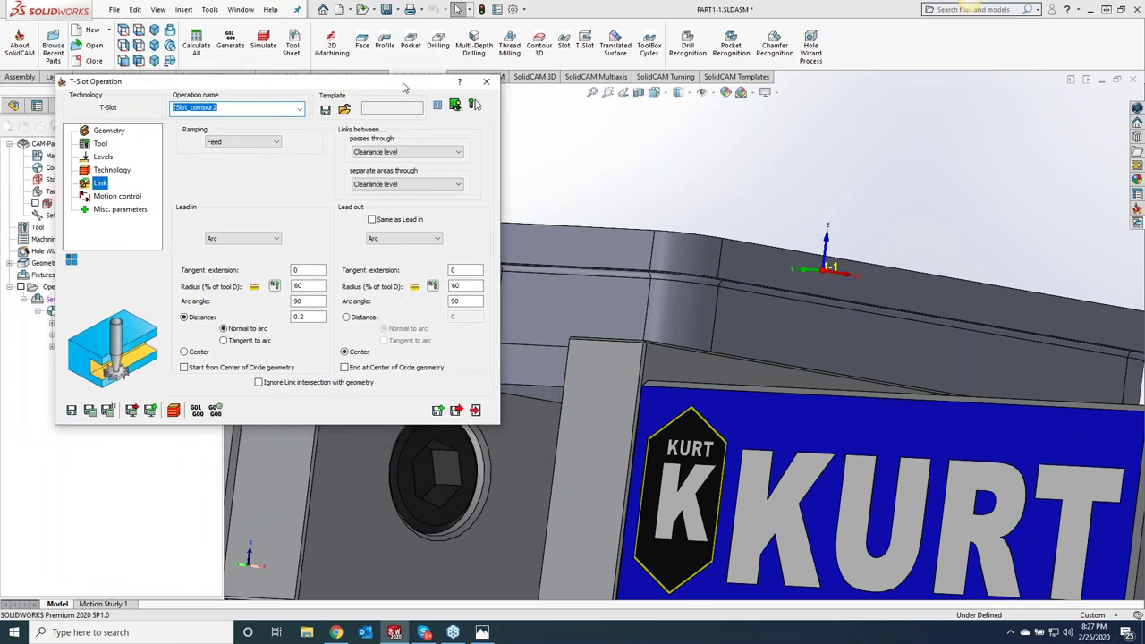
click(98, 132)
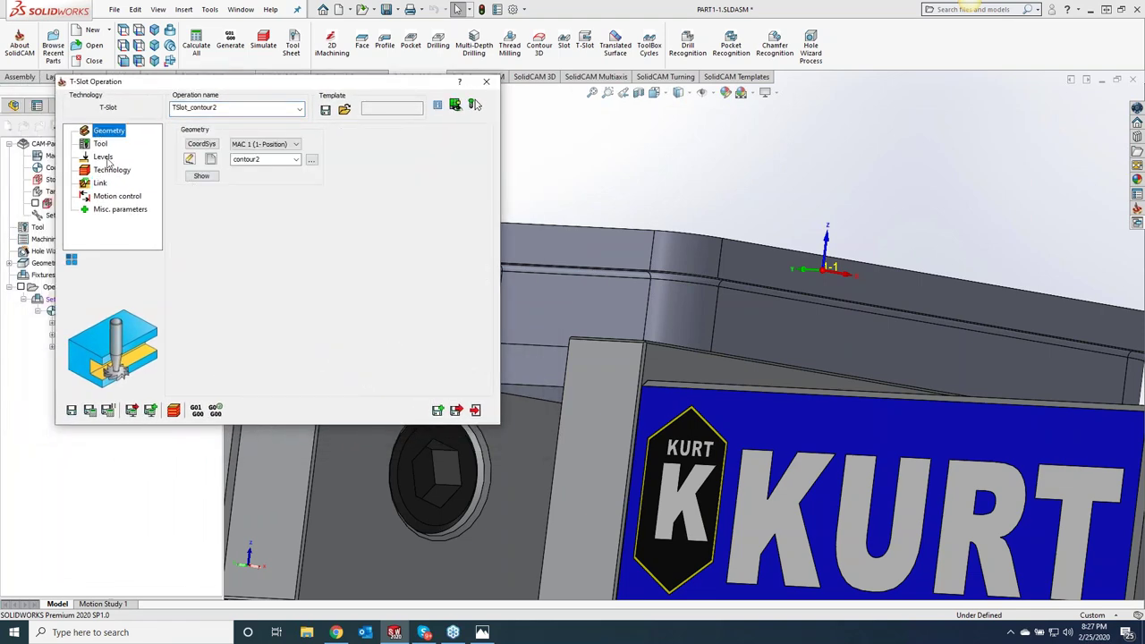
click(101, 145)
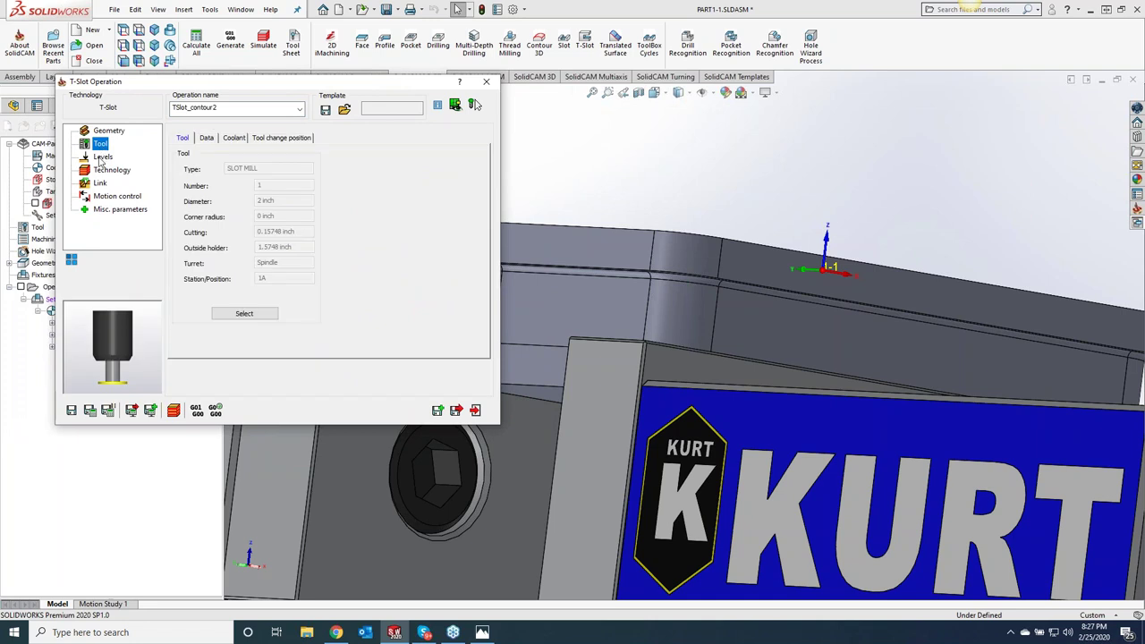
click(101, 158)
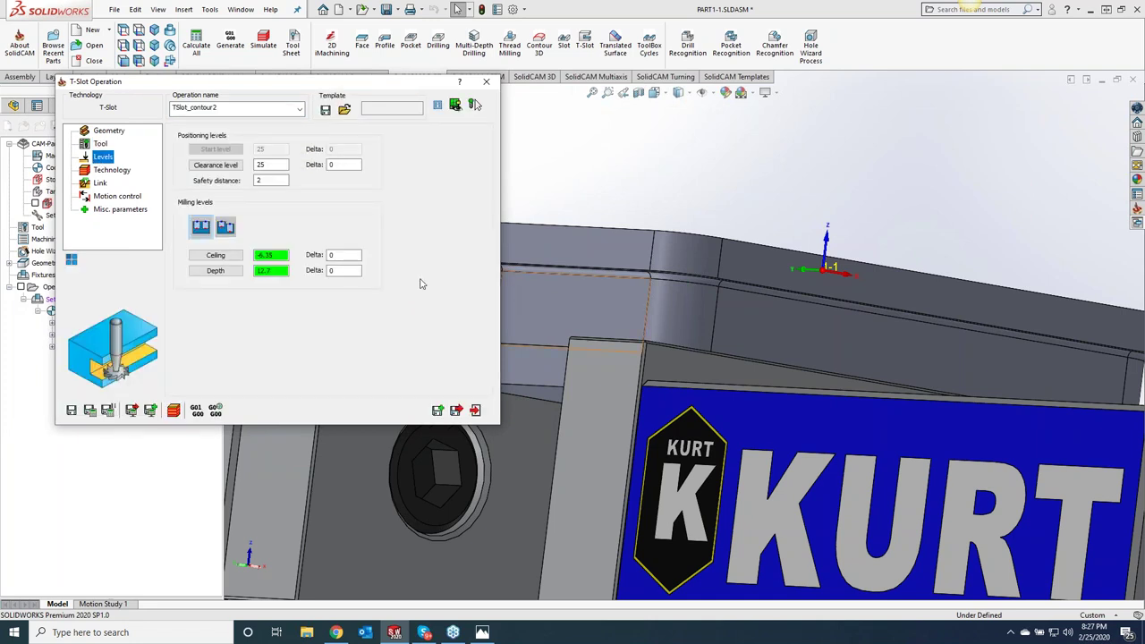
click(283, 255)
click(578, 288)
click(580, 280)
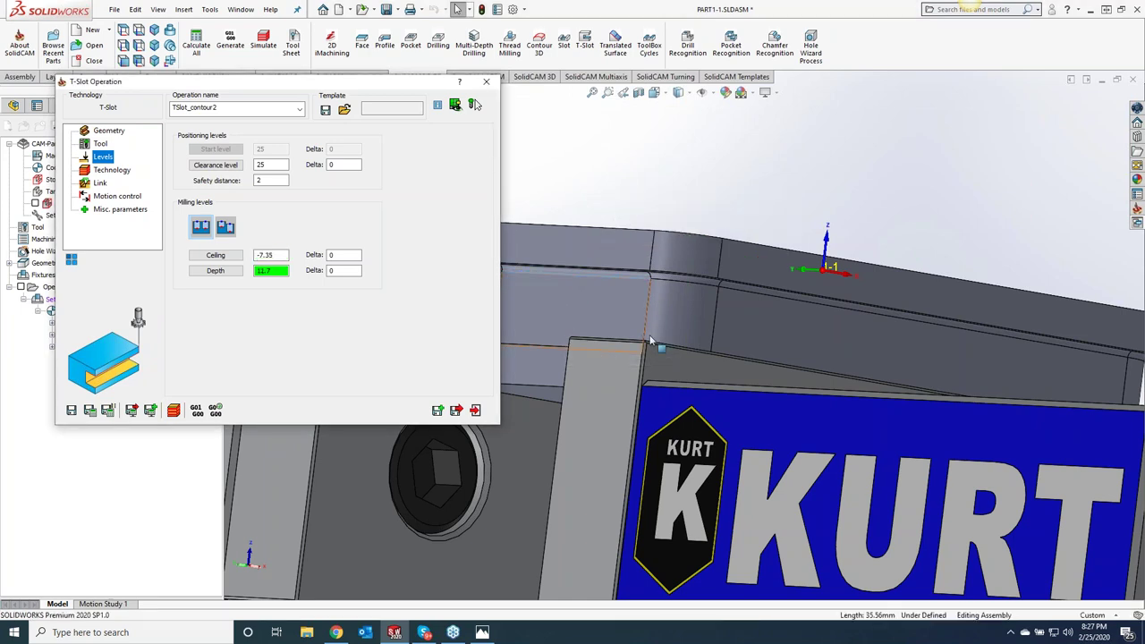
Pick the jaw face as the milling depth and calculate the T-slot toolpath
middle_drag(651, 341, 650, 380)
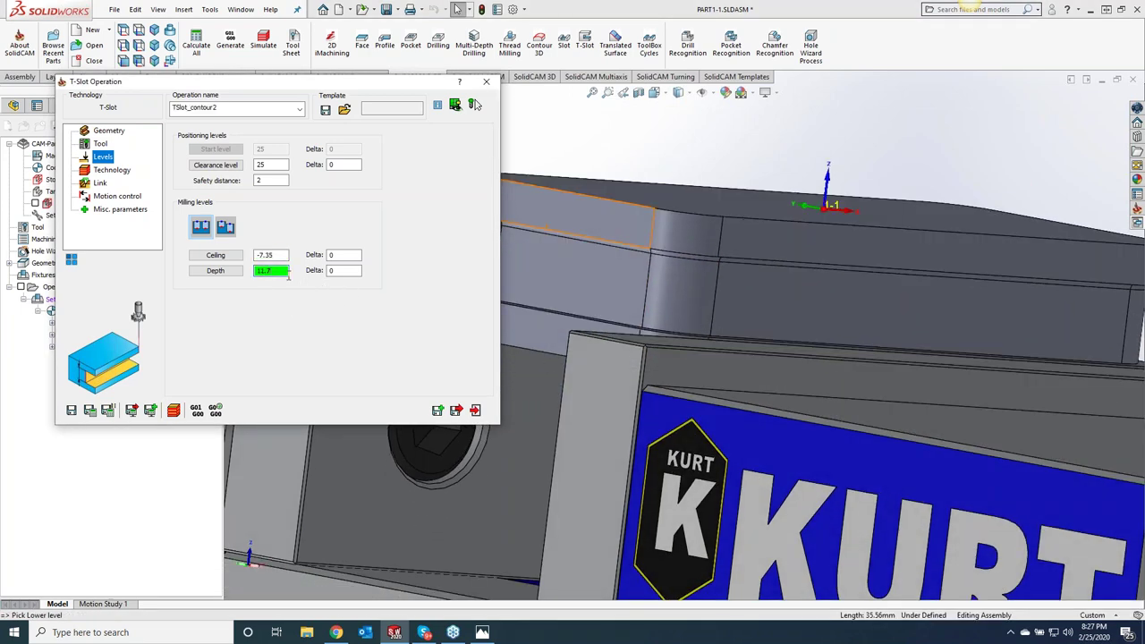
middle_drag(616, 331, 608, 291)
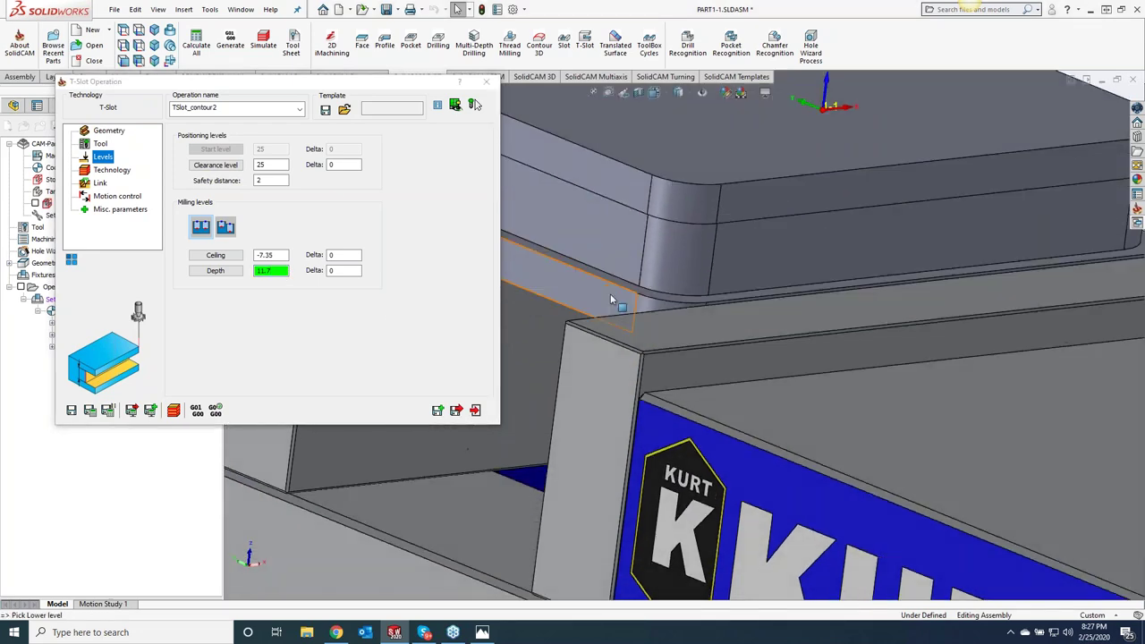
click(612, 295)
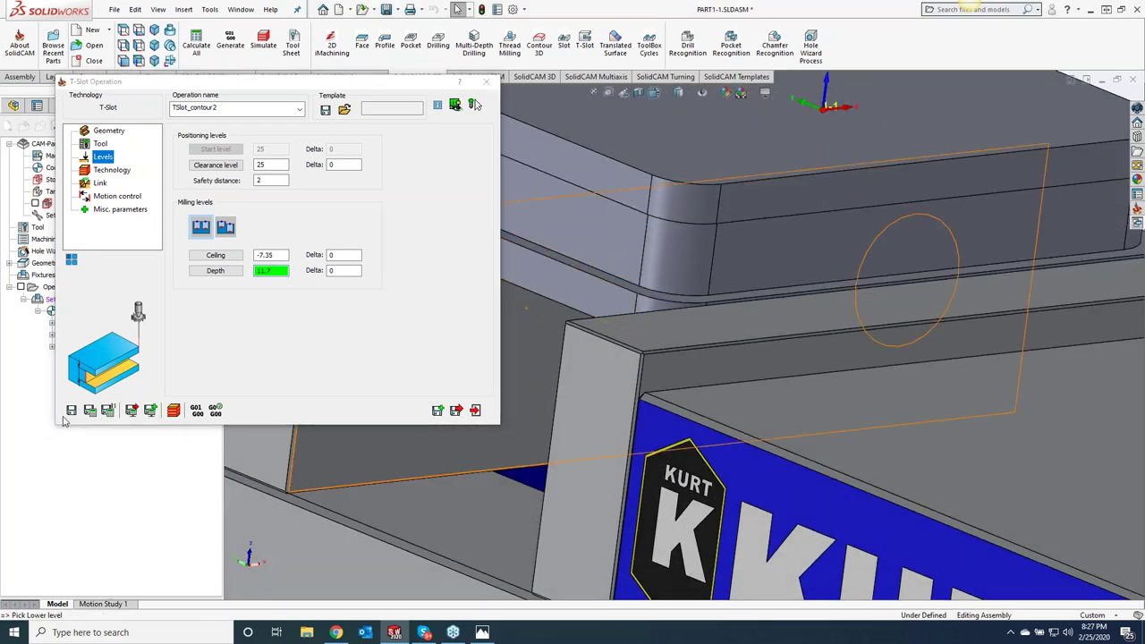
click(89, 410)
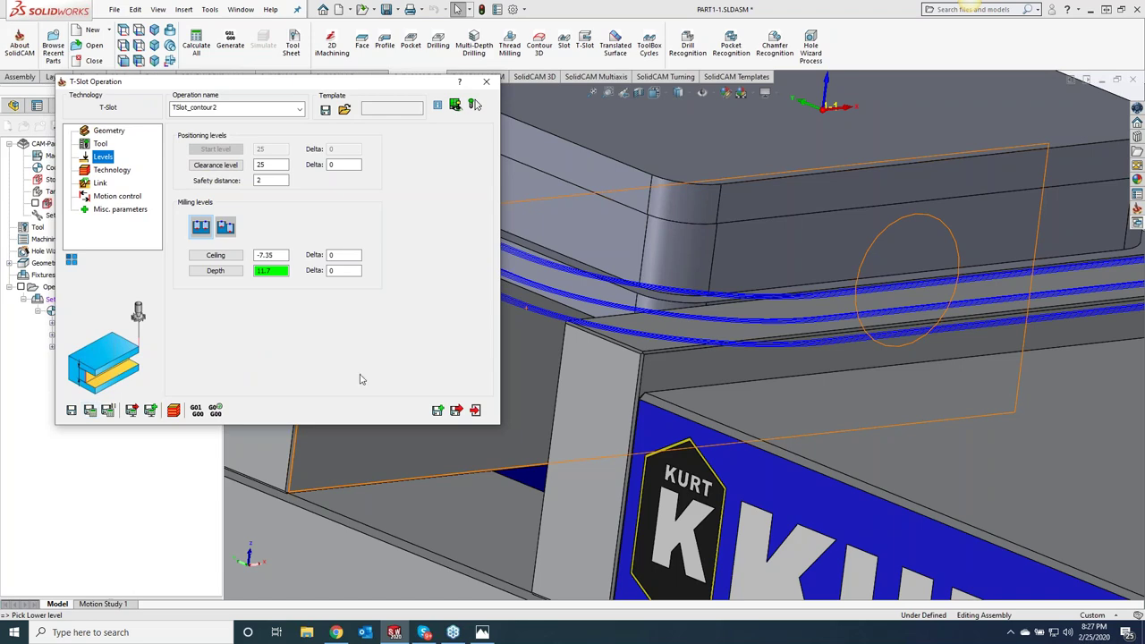
Inspect the recalculated toolpath and save the operation as copy TSlot_contour2_1
scroll(639, 259, up, 5)
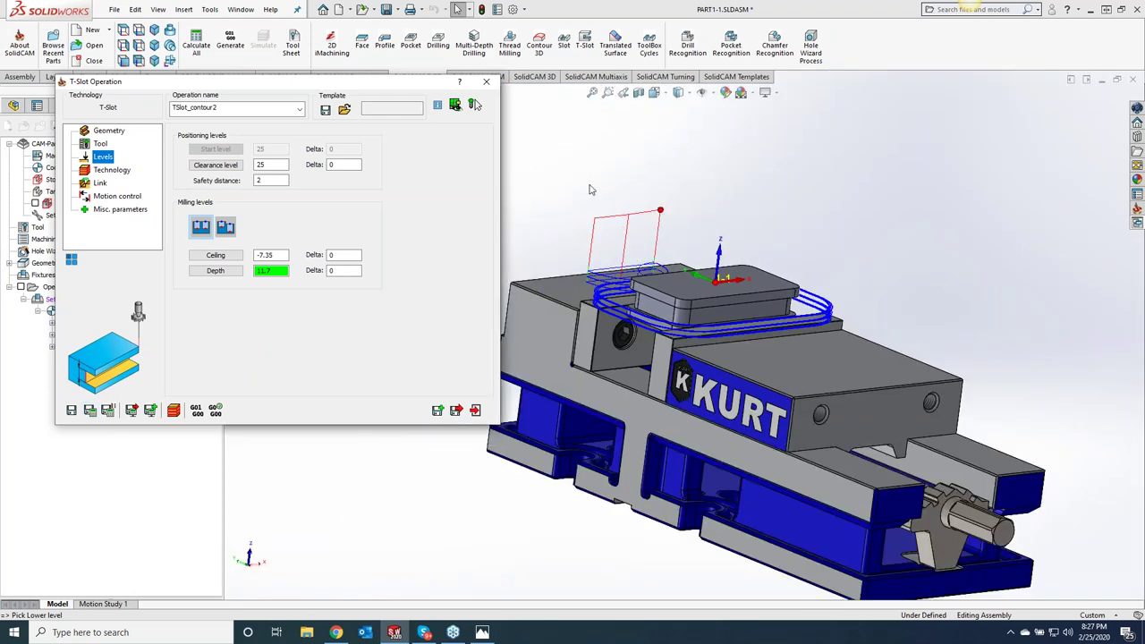
scroll(591, 190, down, 8)
scroll(589, 188, down, 2)
mouse_move(650, 367)
middle_down()
mouse_move(741, 361)
mouse_move(761, 380)
middle_up()
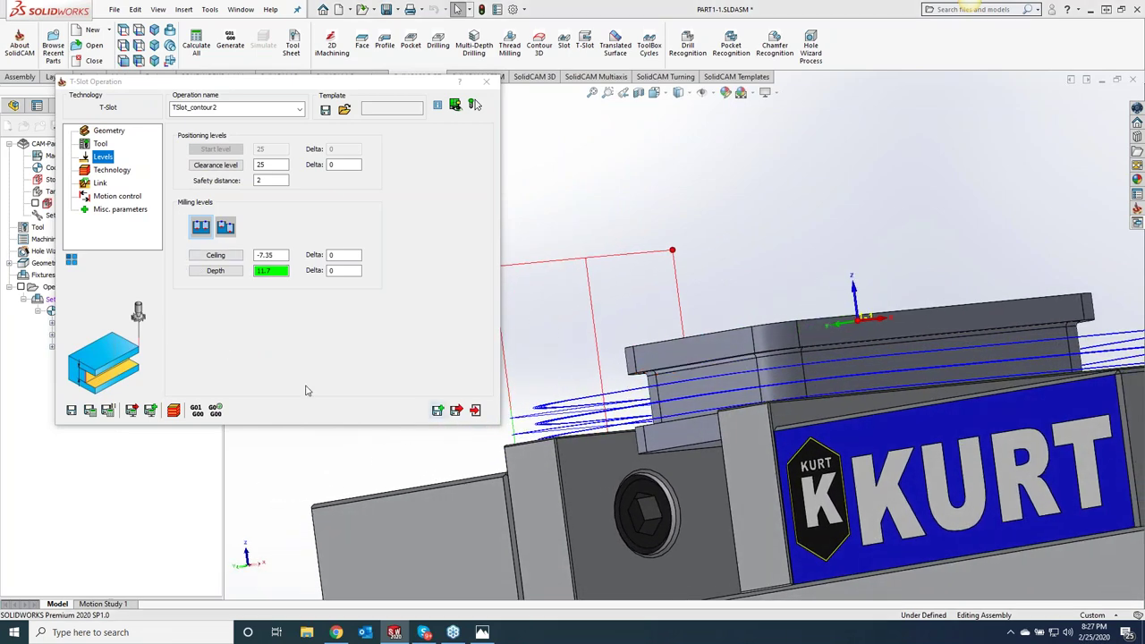
key(Return)
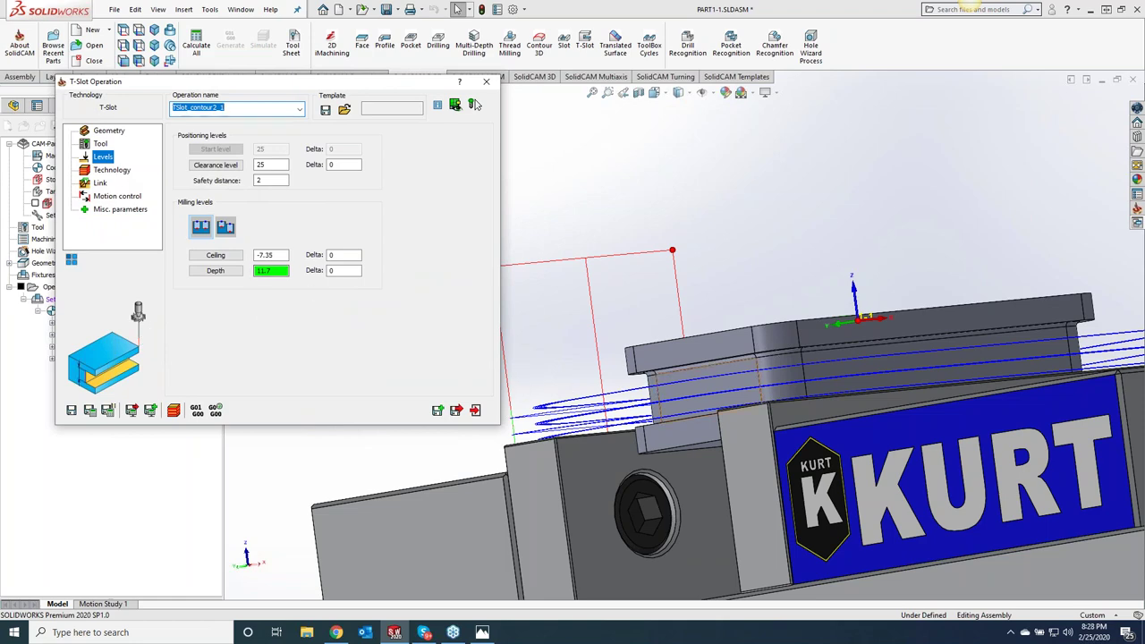
Re-pick the ceiling from the fillet edge and start a new geometry for the operation
click(216, 255)
middle_drag(588, 335, 723, 450)
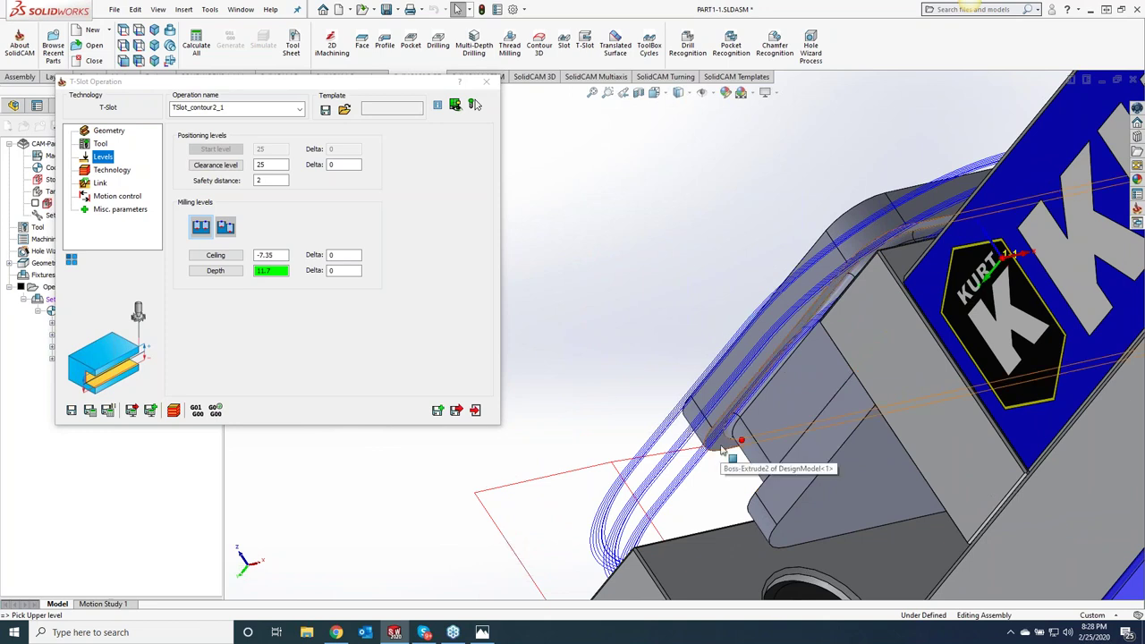
click(723, 450)
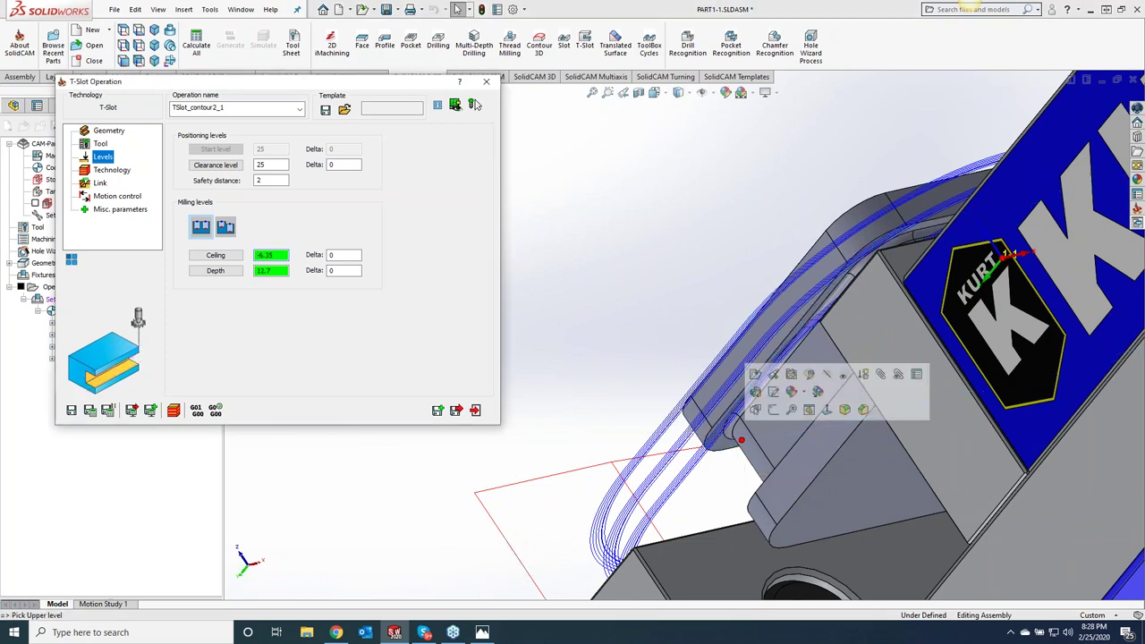
middle_drag(590, 251, 596, 333)
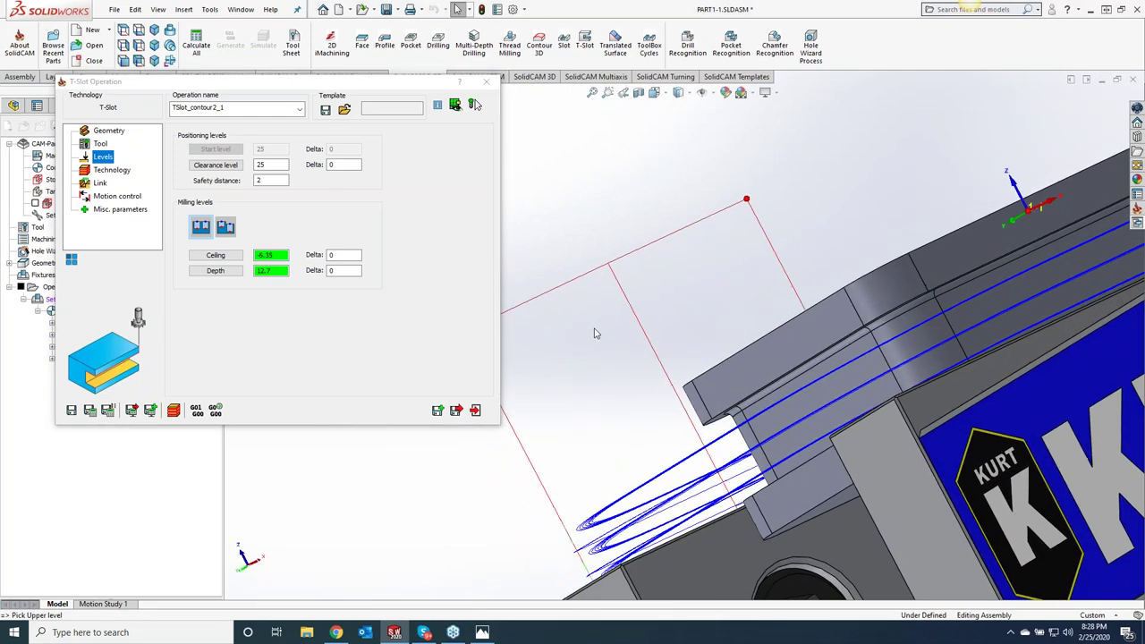
click(738, 415)
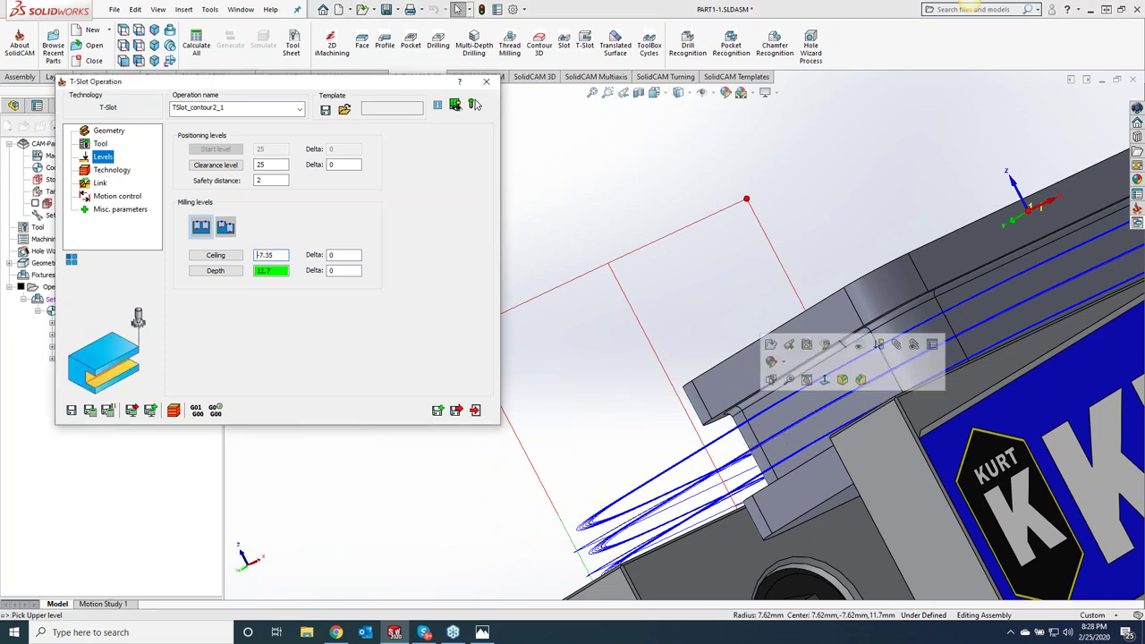
click(109, 131)
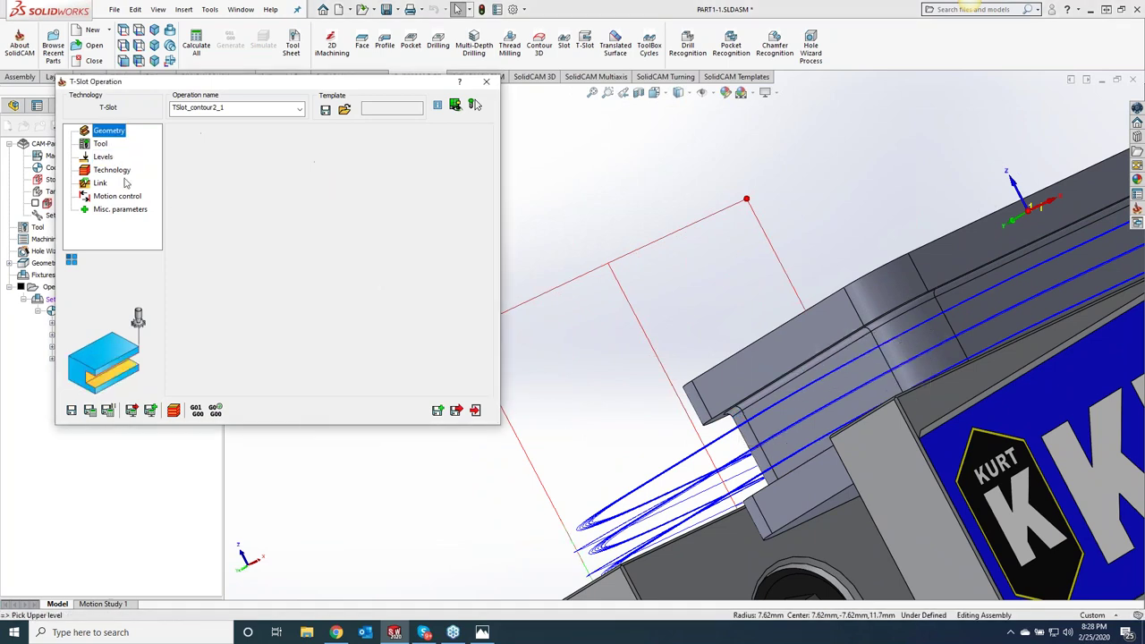
click(211, 162)
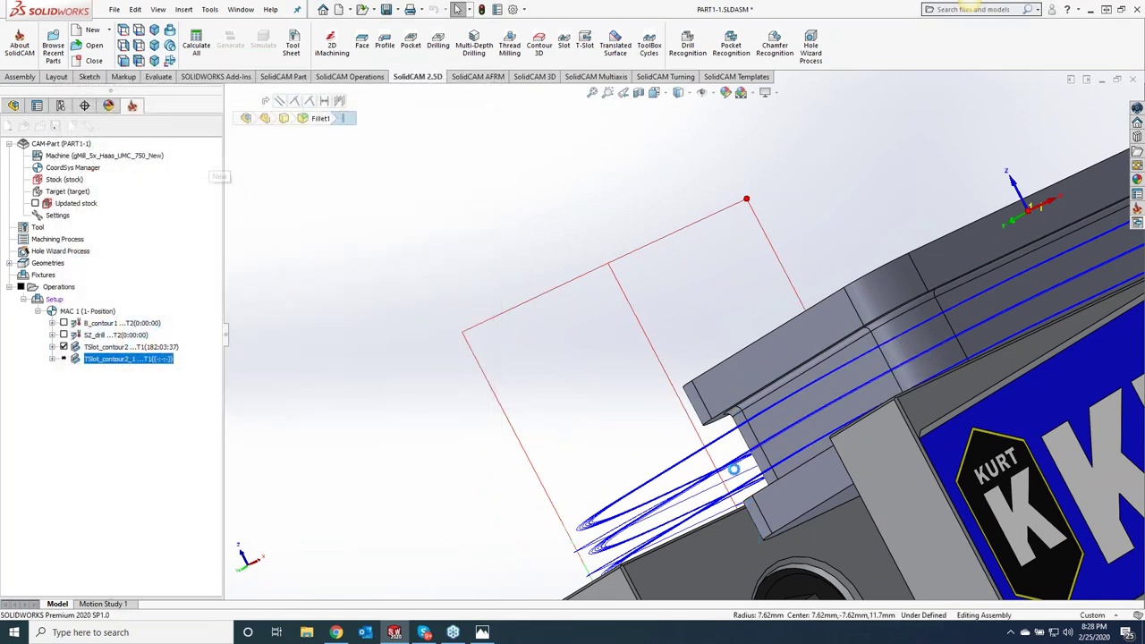
Chain the edge under the vise jaw as contour3 geometry and show the milling levels
mouse_move(723, 430)
middle_down()
mouse_move(594, 409)
mouse_move(650, 438)
mouse_move(749, 455)
mouse_move(810, 308)
middle_up()
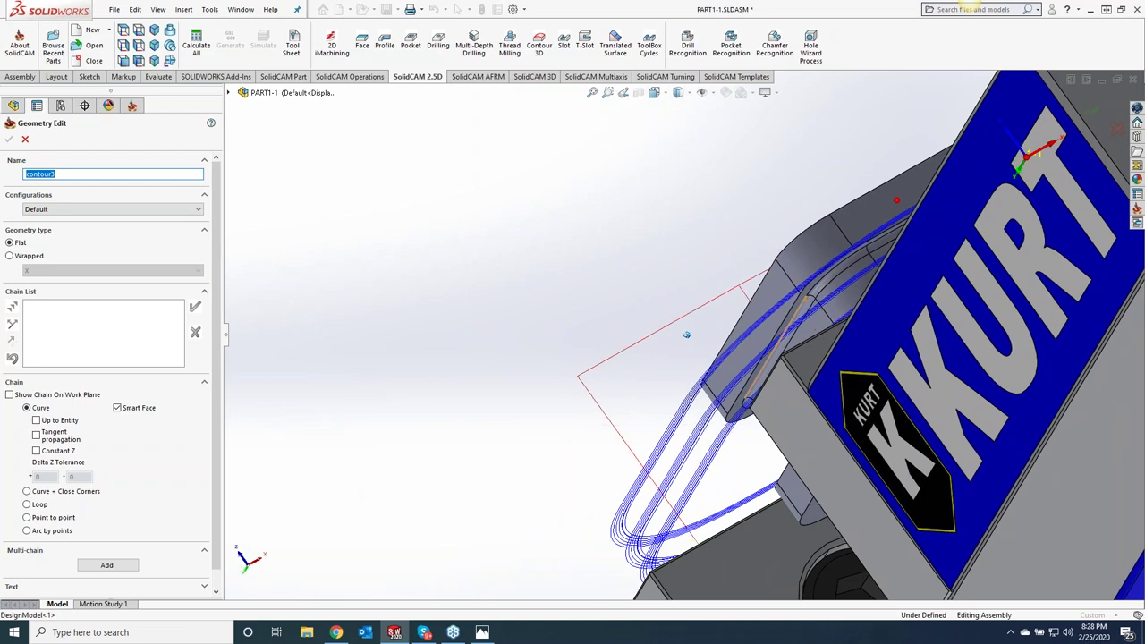
click(810, 309)
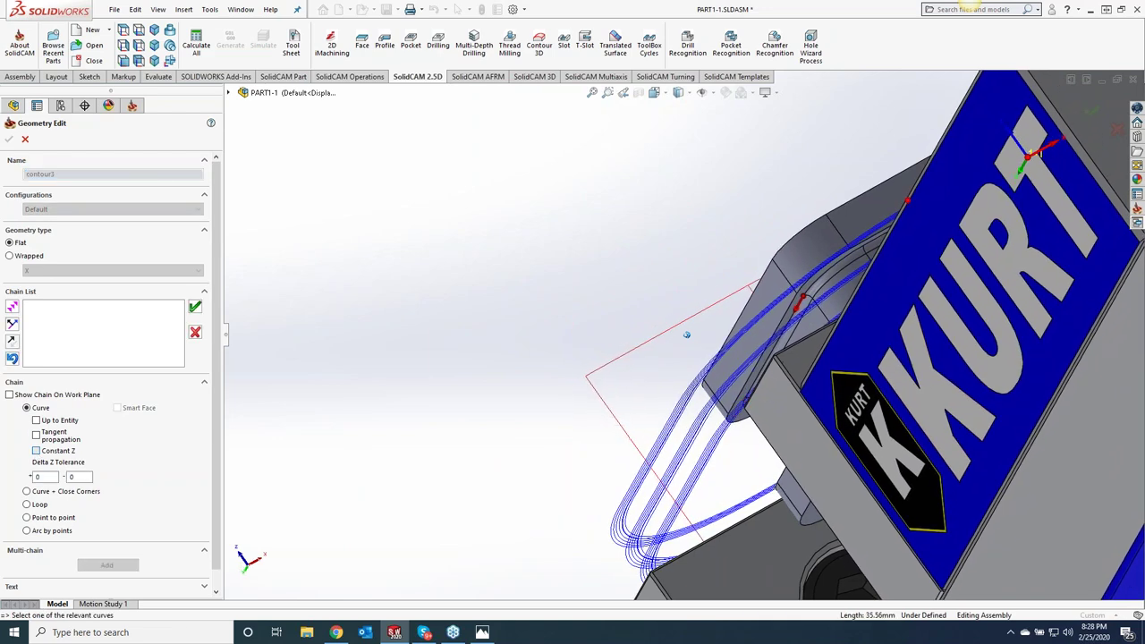
click(195, 307)
click(9, 139)
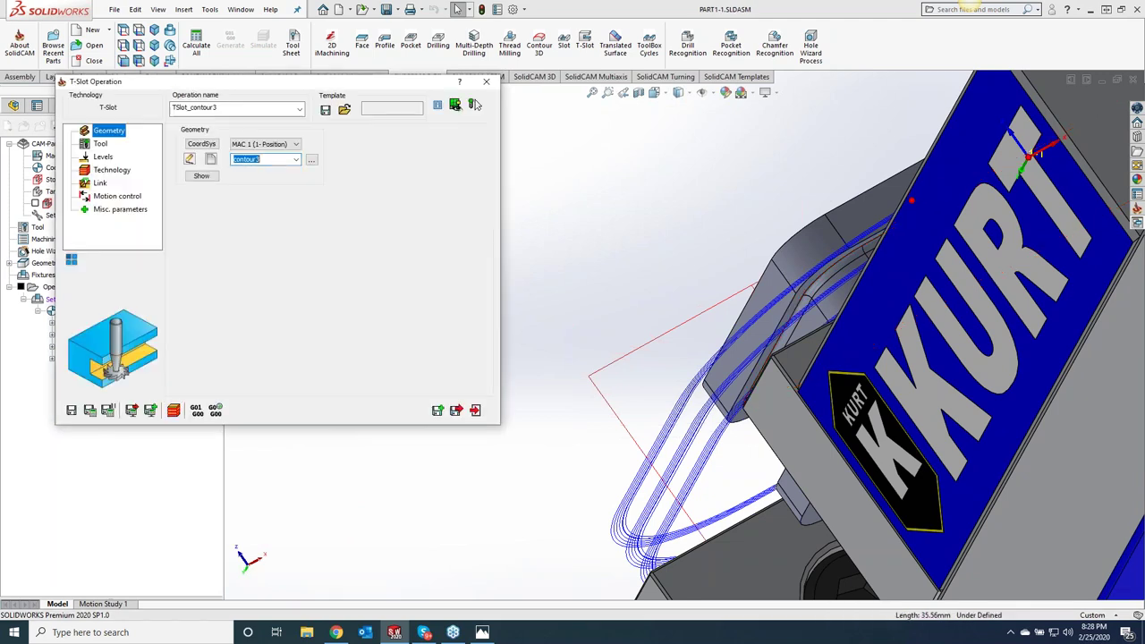
click(104, 158)
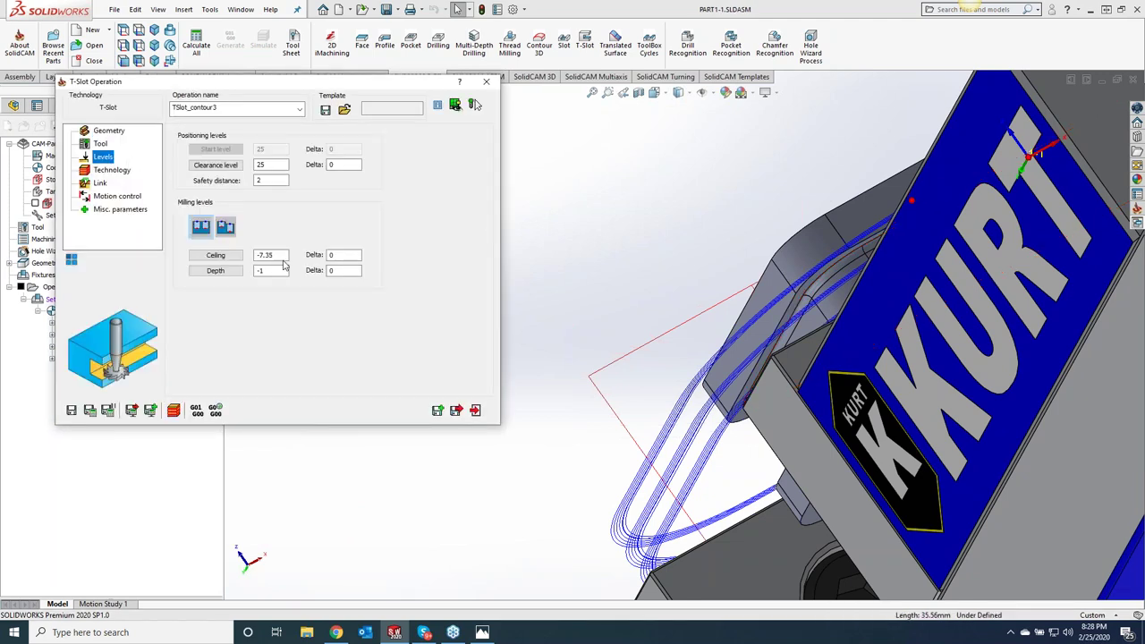
Pick ceiling -6.35 from the model, dismiss the cutting-length error, and pick depth from a vertex
click(216, 256)
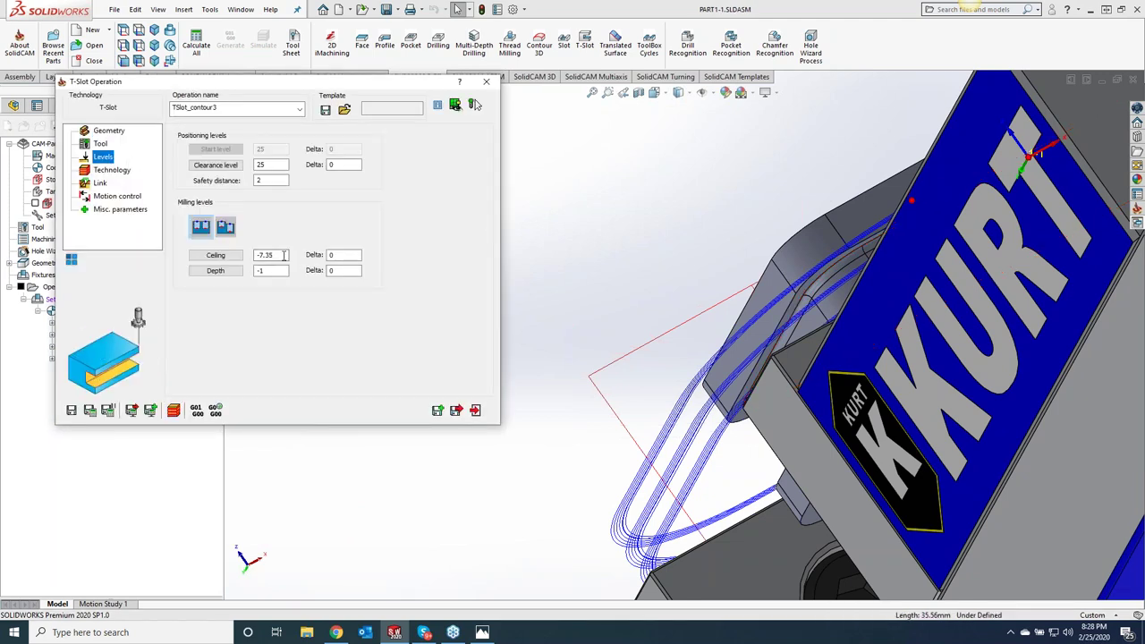
click(796, 305)
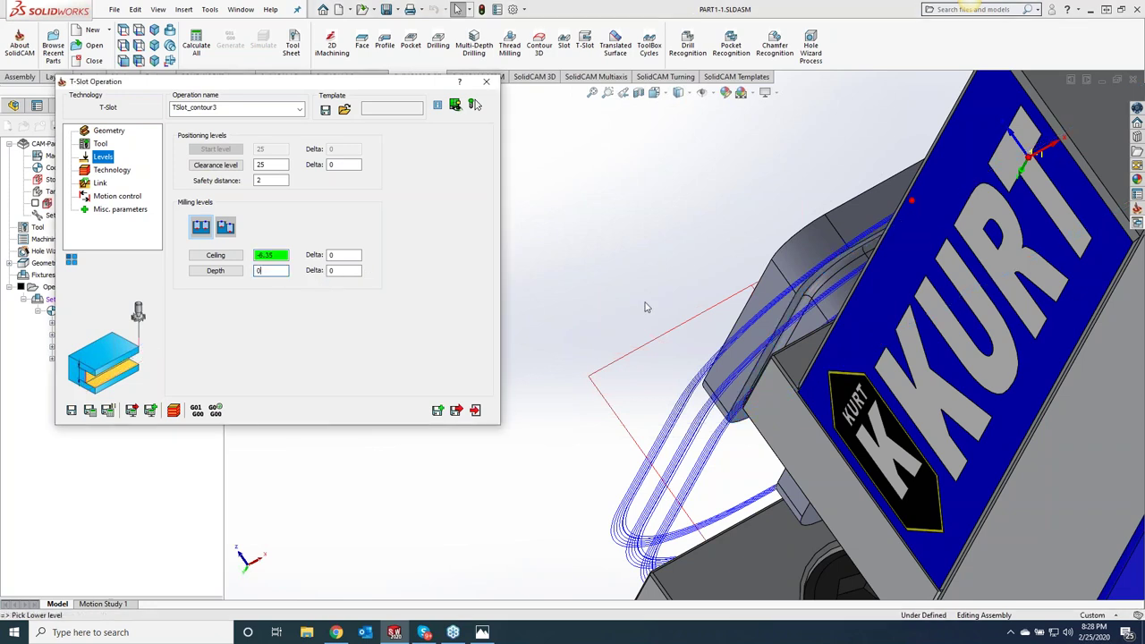
click(801, 316)
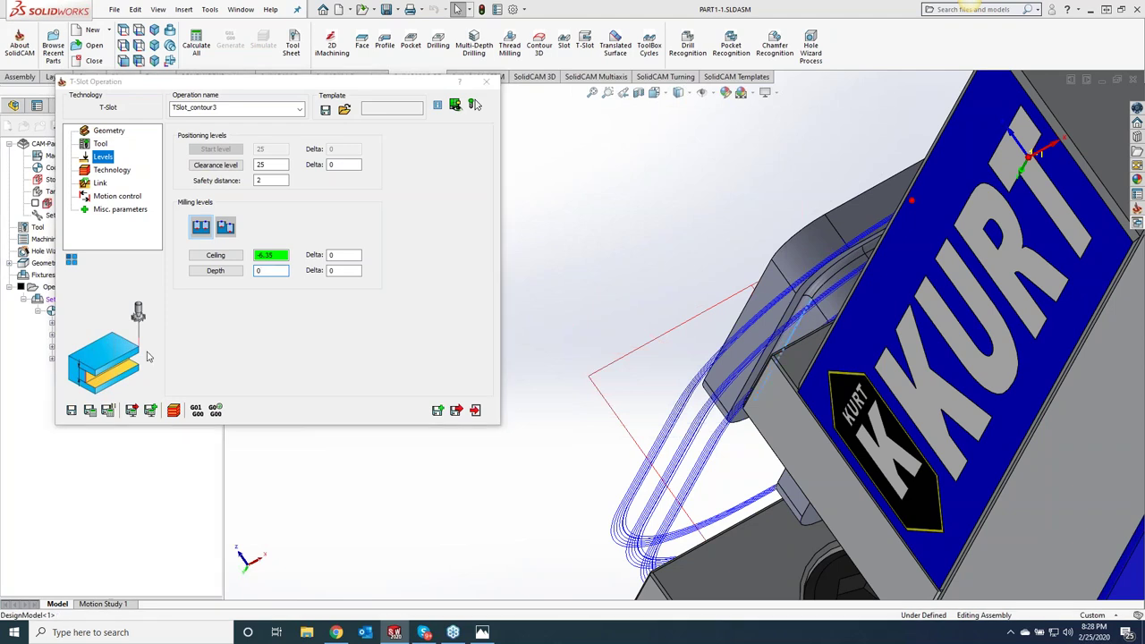
click(89, 410)
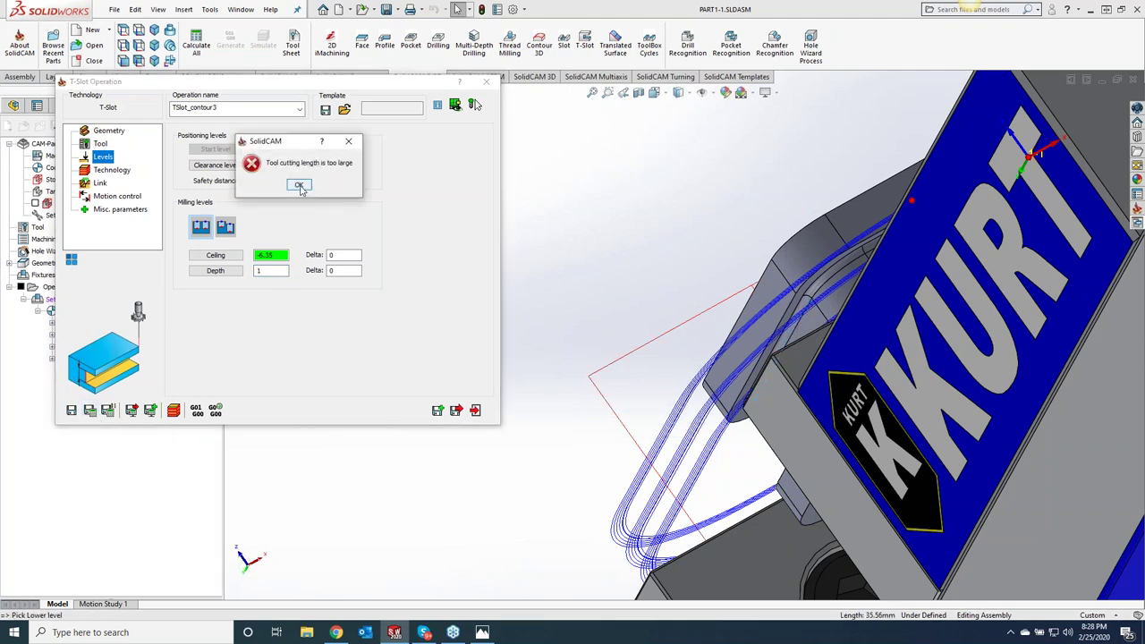
click(300, 186)
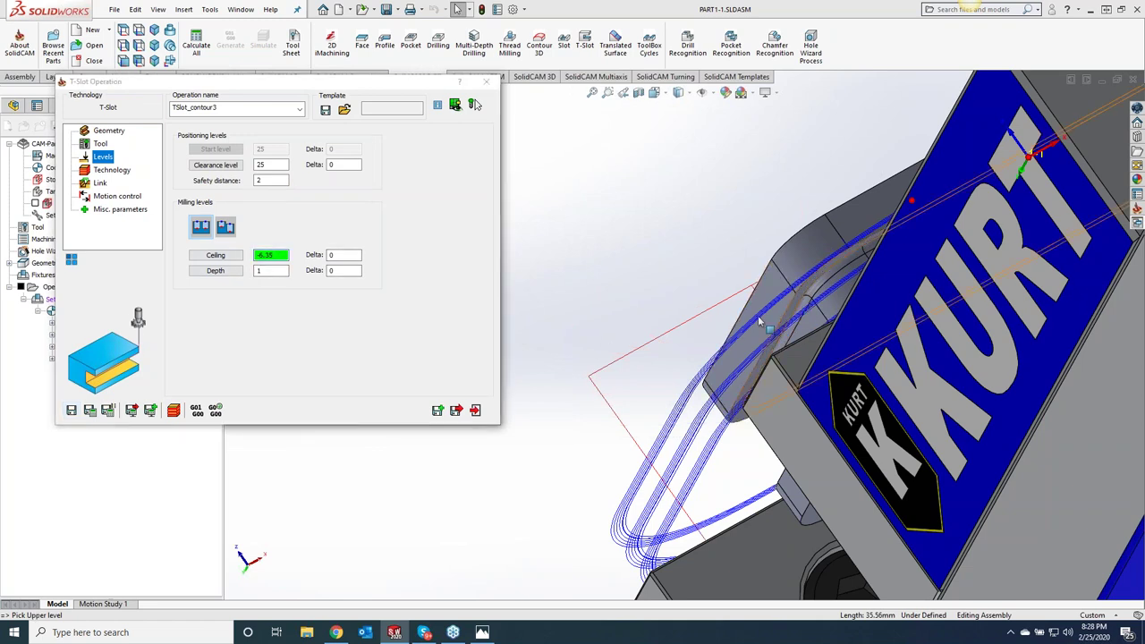
click(282, 271)
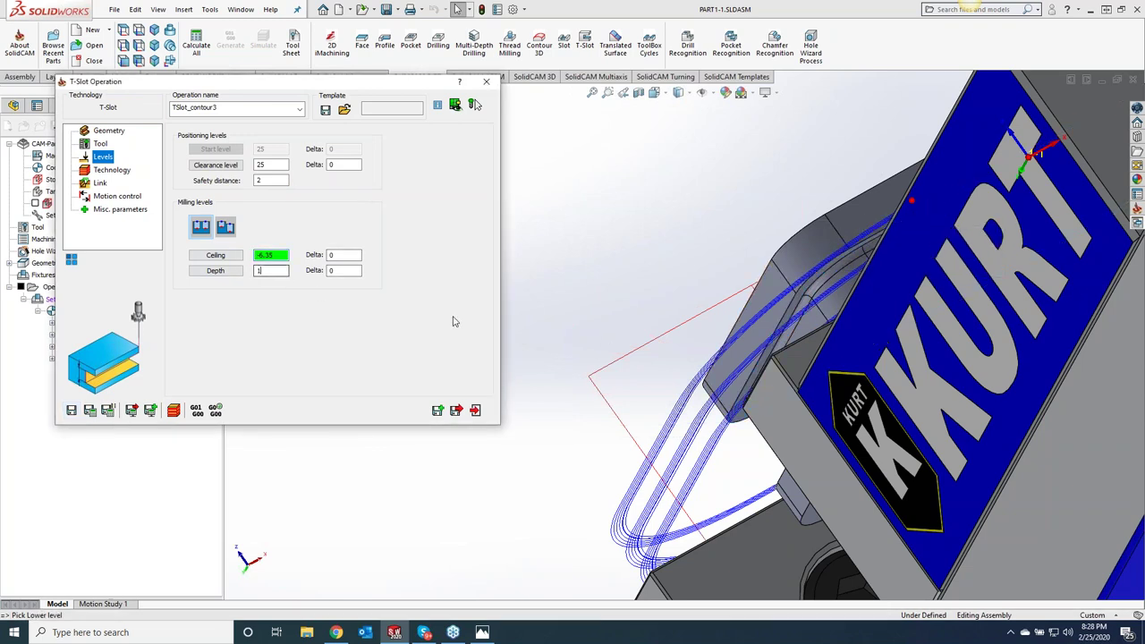
click(810, 298)
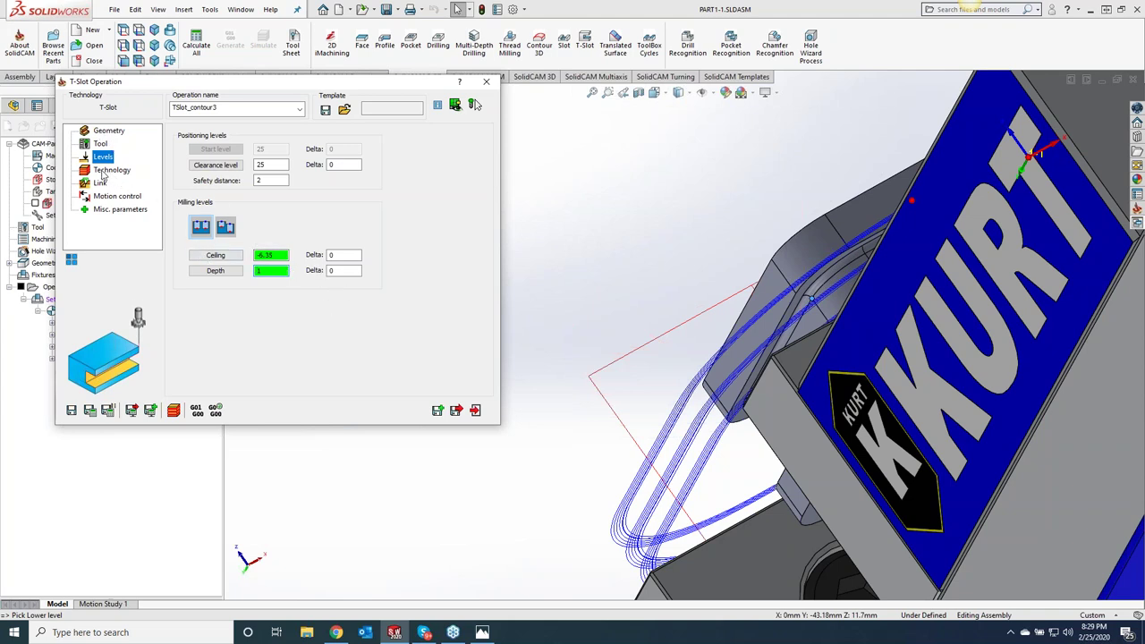
Keep the 2-inch slot mill tool and set the milling depth to 4.087
click(101, 145)
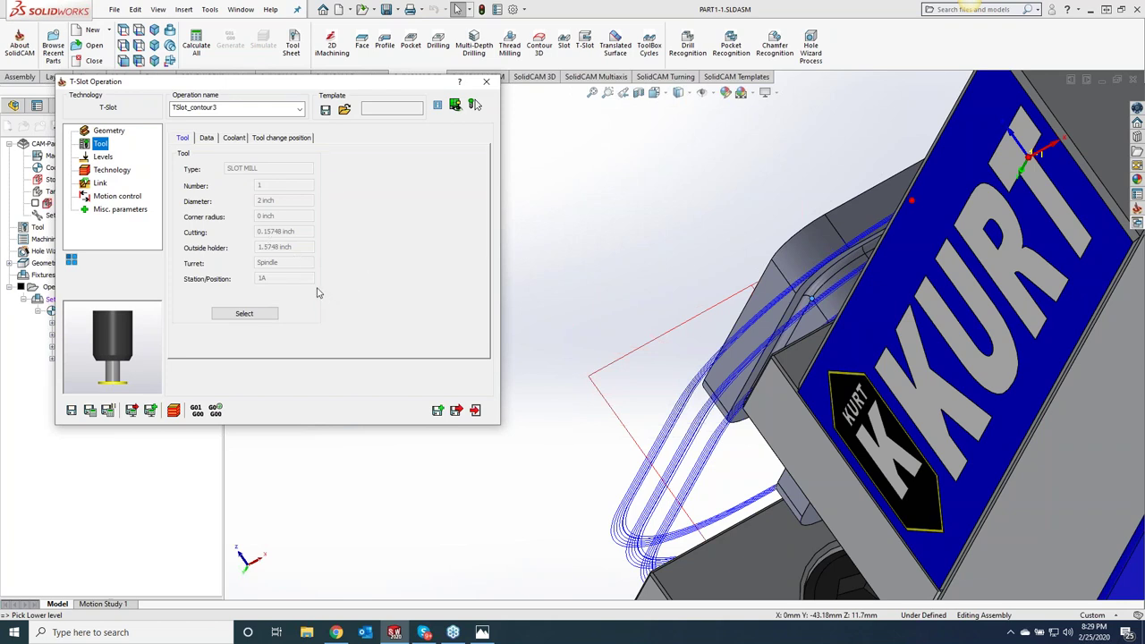
click(104, 158)
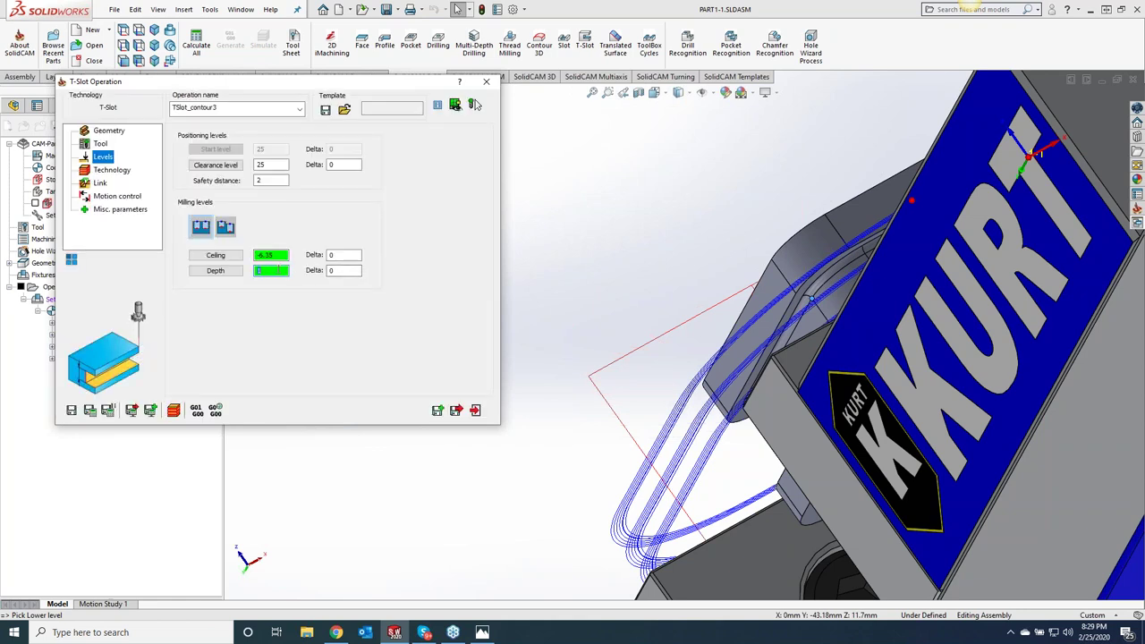
text(15)
click(101, 146)
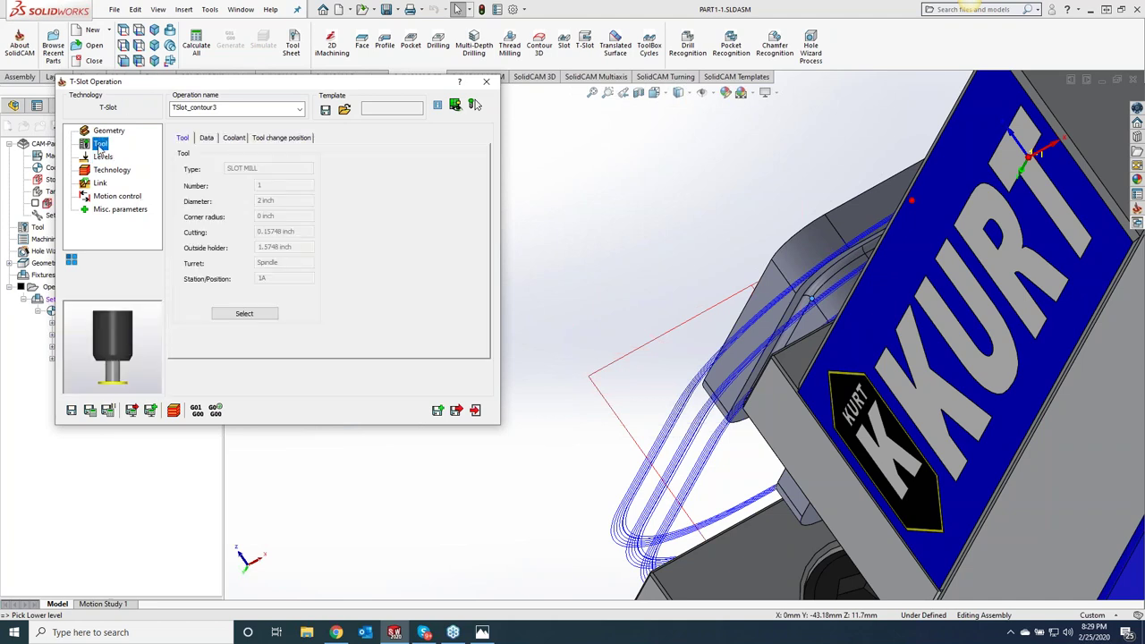
click(245, 313)
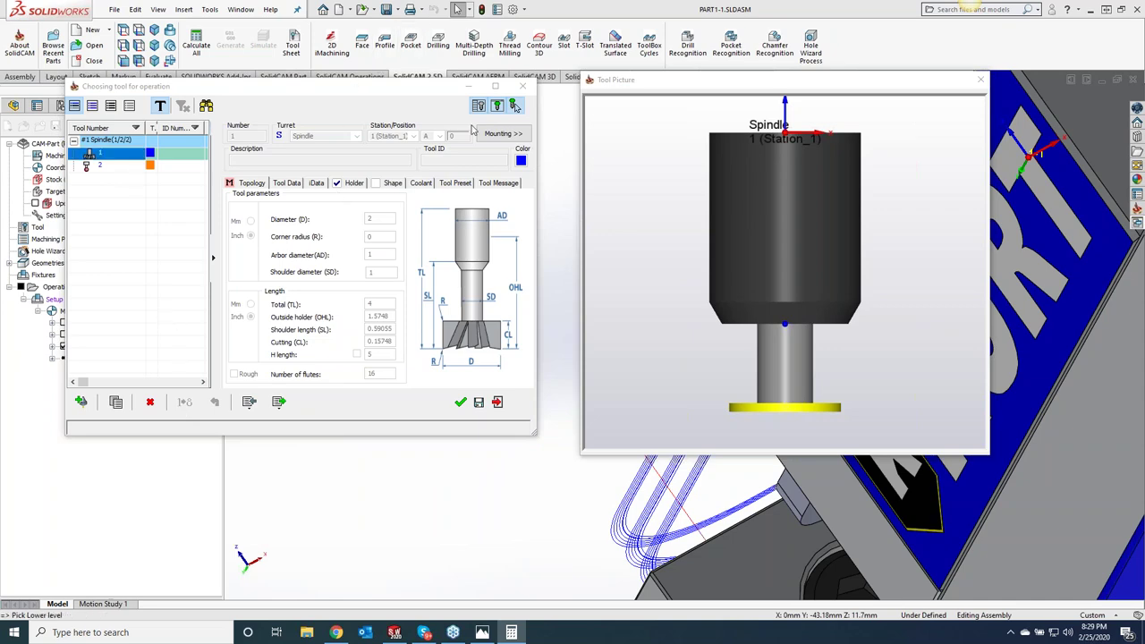
click(522, 86)
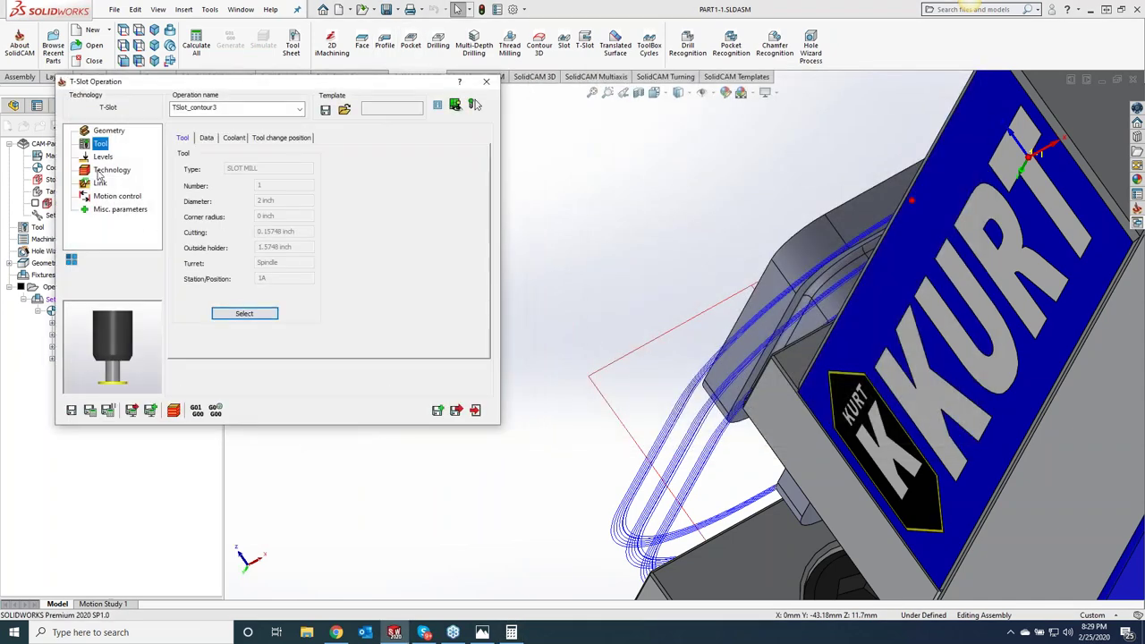
click(103, 157)
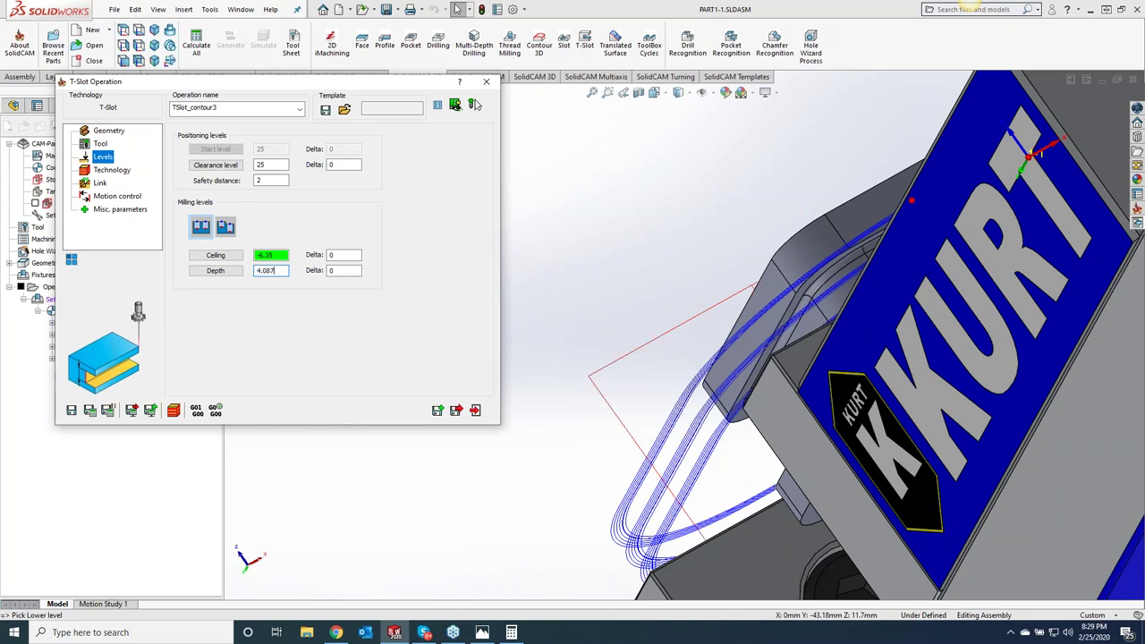
Calculate the toolpath at 4.08 depth, hide the earlier T-slot operation, and launch the simulation
click(89, 411)
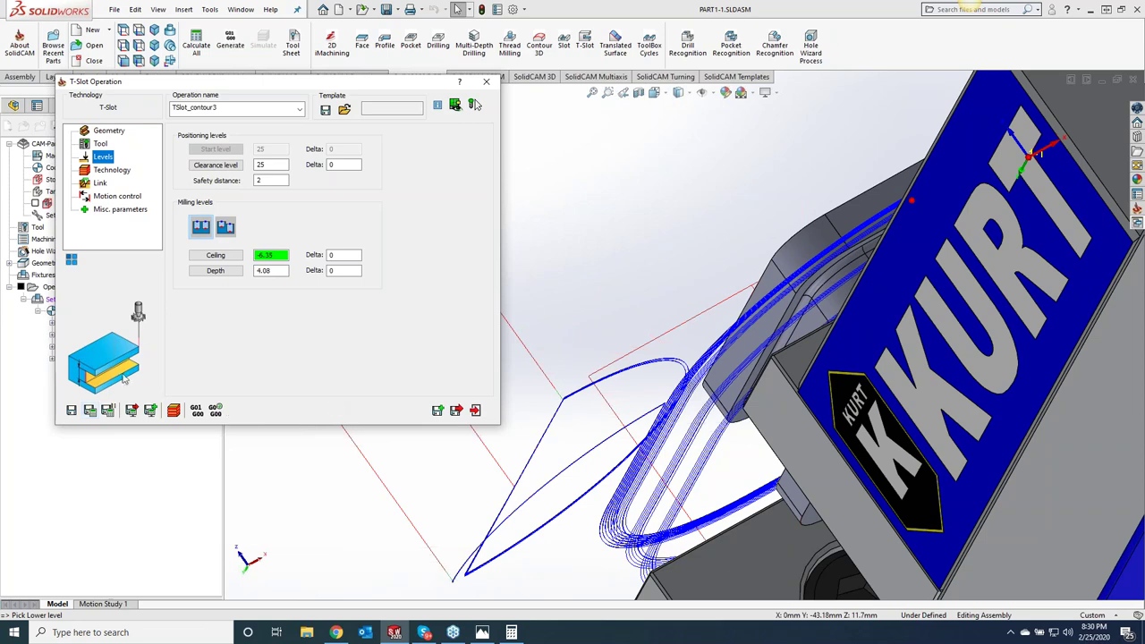
drag(268, 81, 327, 82)
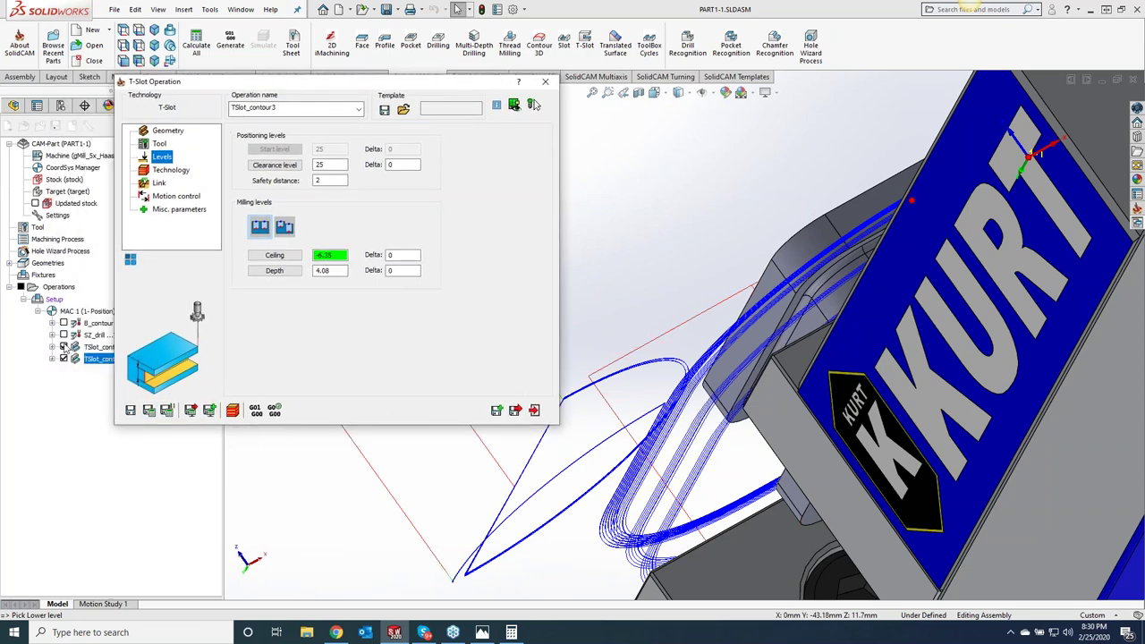
click(64, 346)
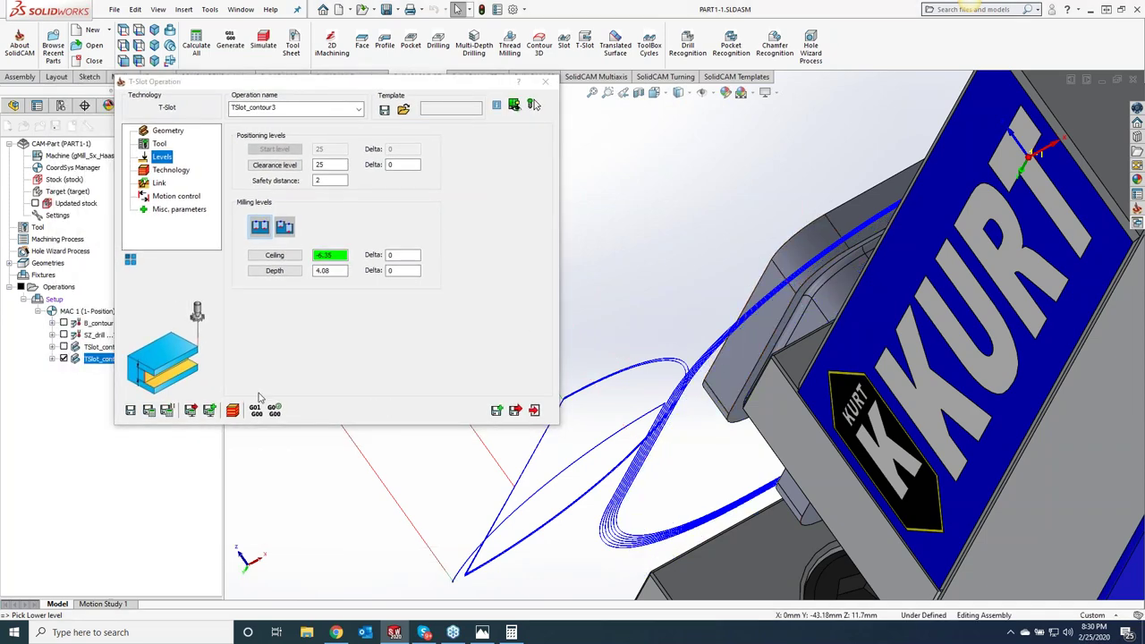
click(235, 410)
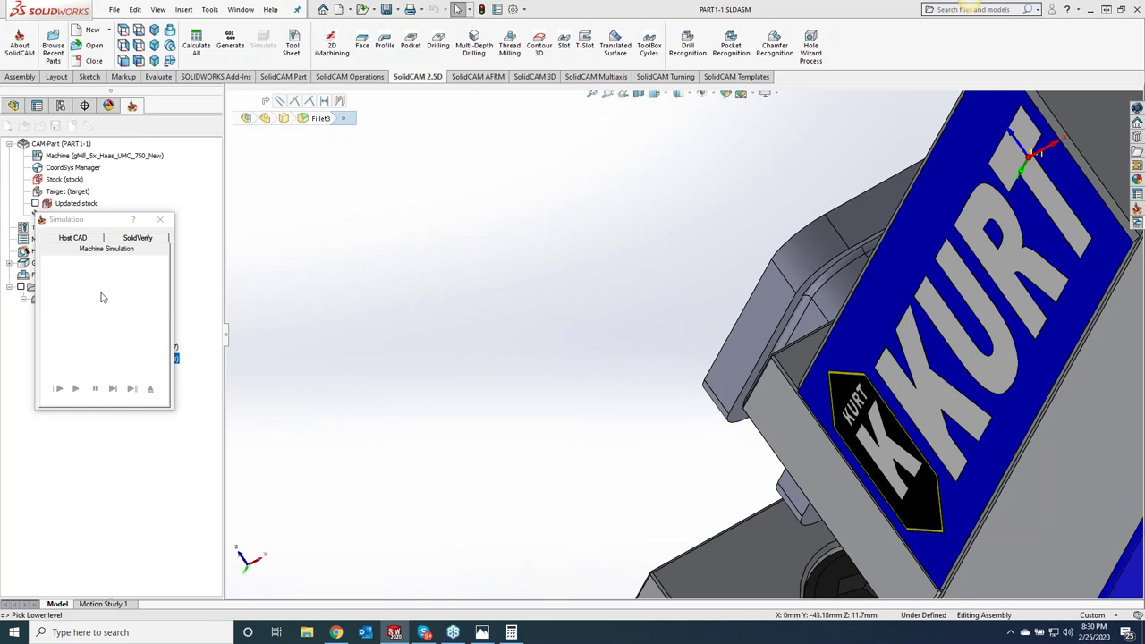
Play the SolidVerify stock simulation of the T-slot cut around the vise jaw
click(163, 242)
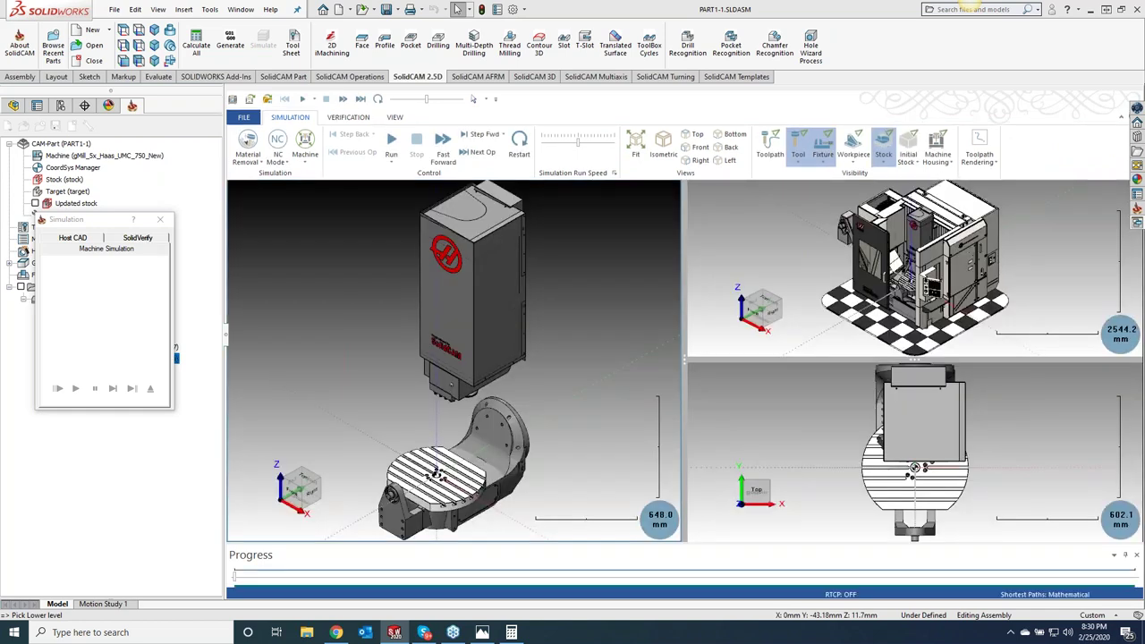
click(142, 238)
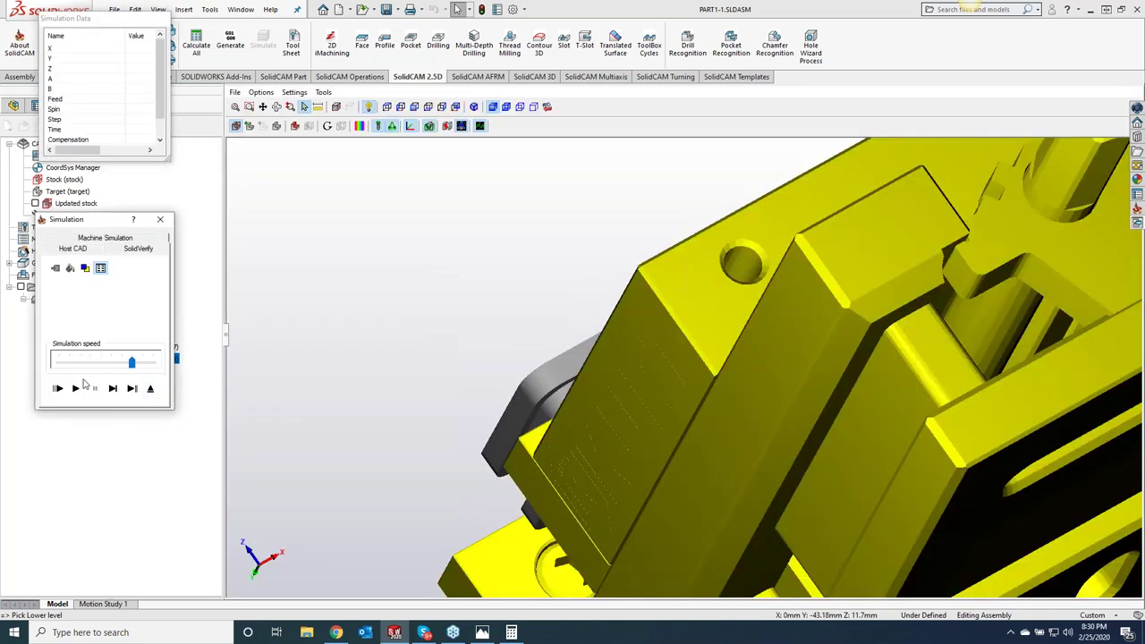
click(79, 387)
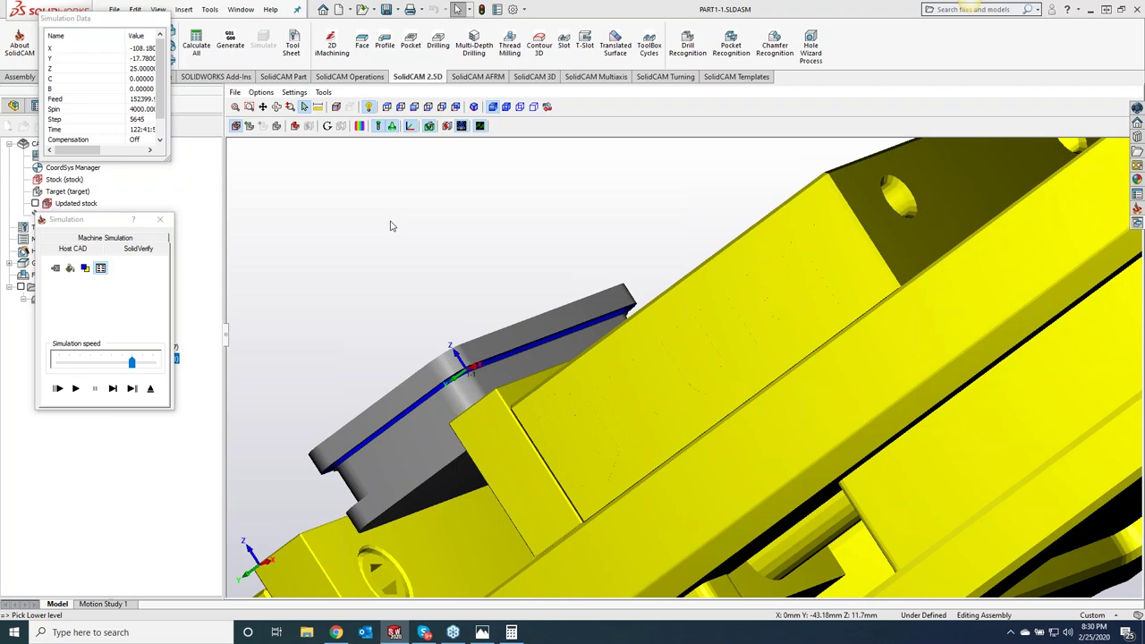
Rotate and zoom the SolidVerify view to inspect the machined edge of the vise jaw
middle_drag(426, 292, 573, 340)
scroll(513, 188, down, 5)
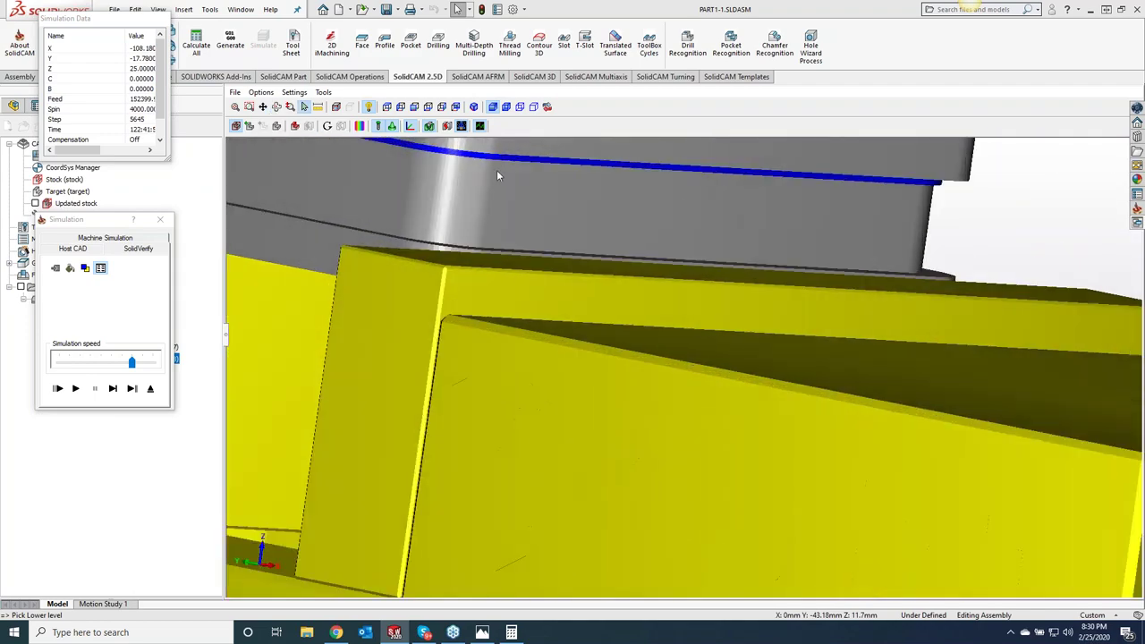
middle_drag(499, 195, 527, 172)
scroll(277, 346, down, 6)
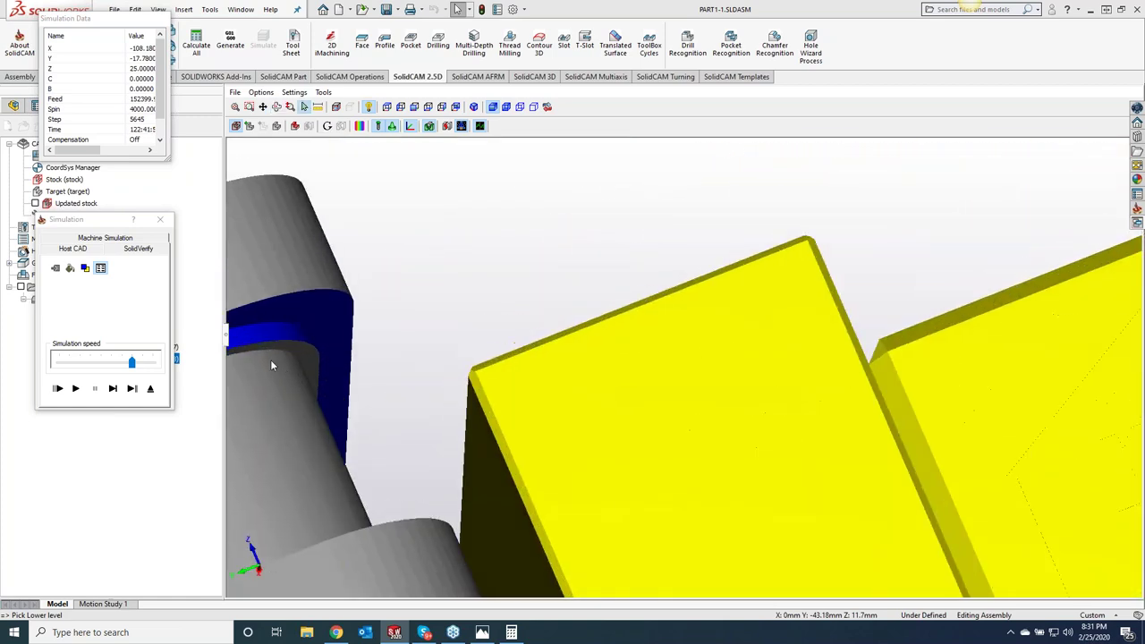
scroll(262, 333, down, 2)
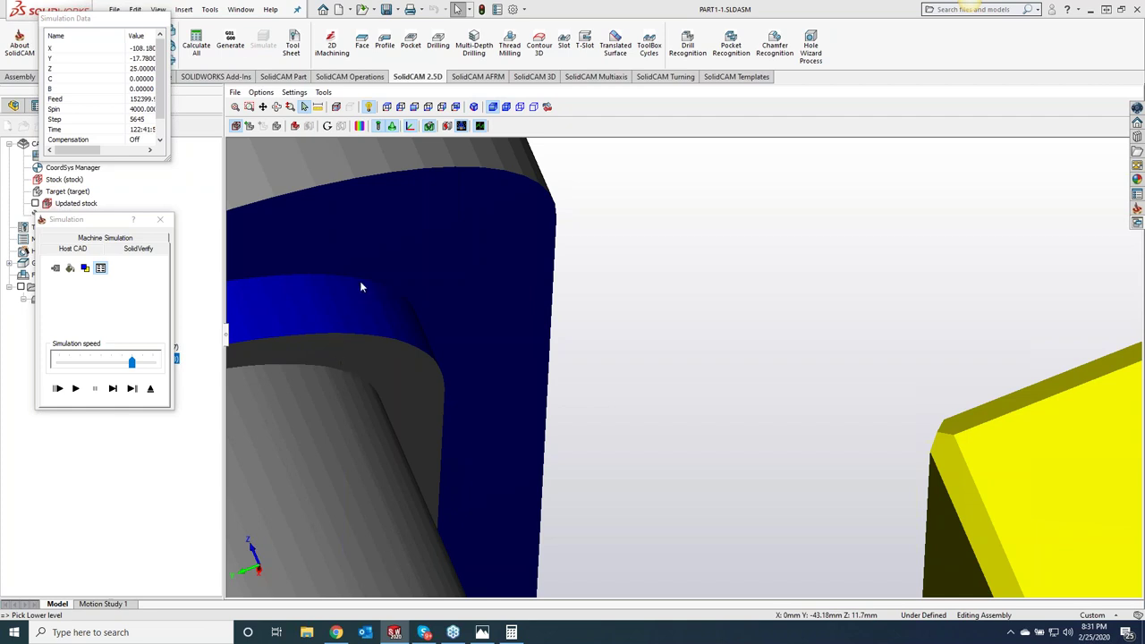
Compare the machined stock against the target by deviation colouring, then close the simulation
click(377, 126)
click(919, 127)
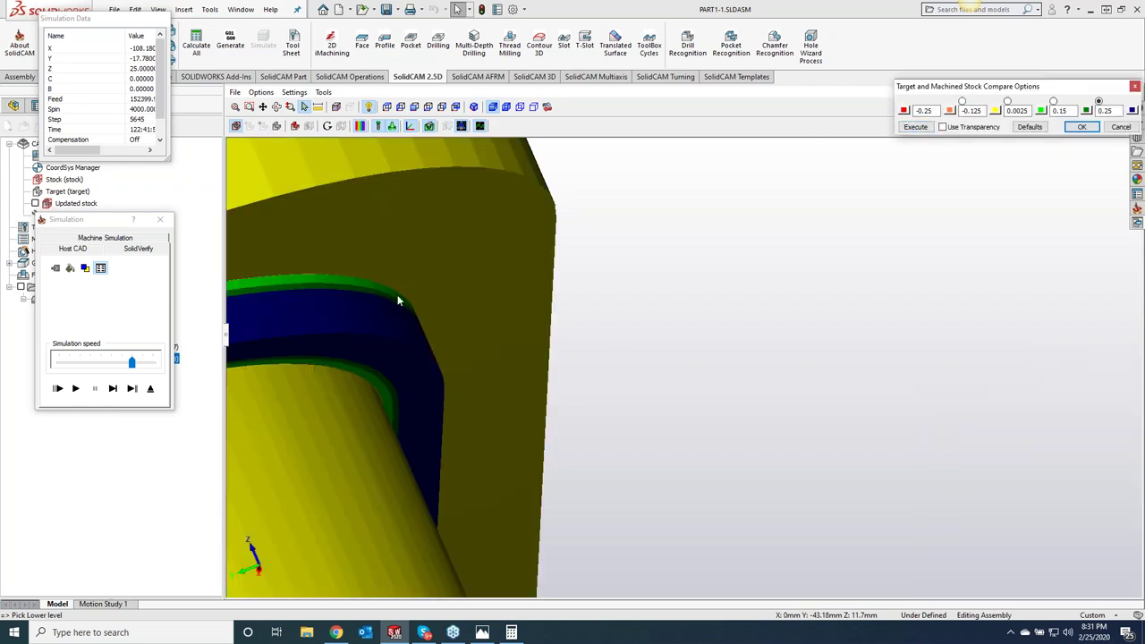
click(161, 220)
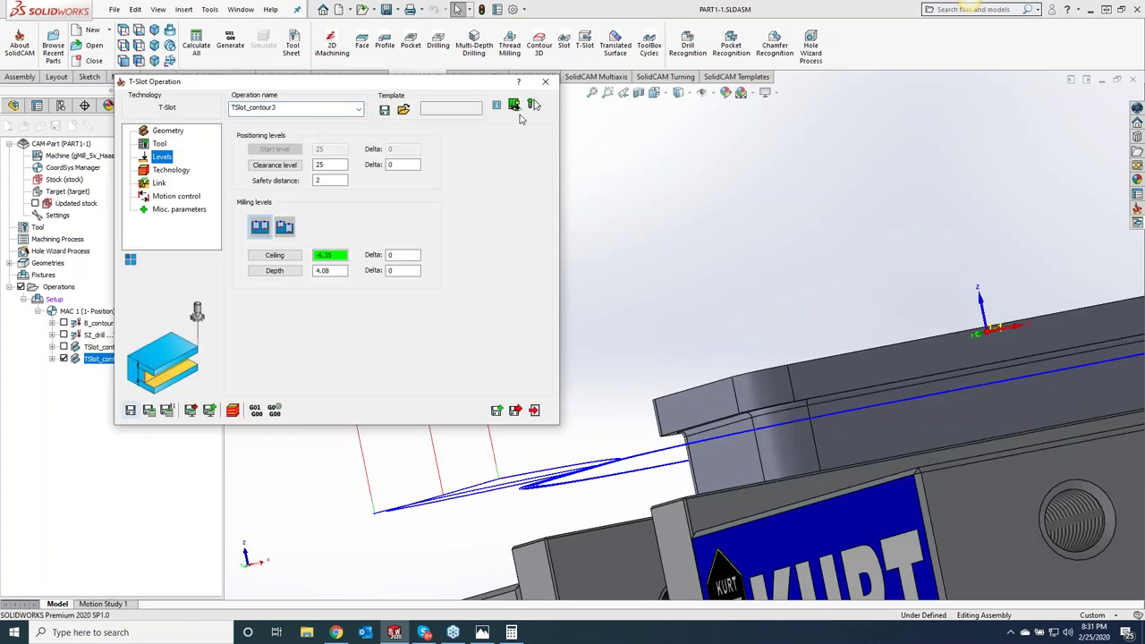
Hide the TSlot_contour3 toolpath and start a new HSS operation using Morph between two boundary curves
click(549, 83)
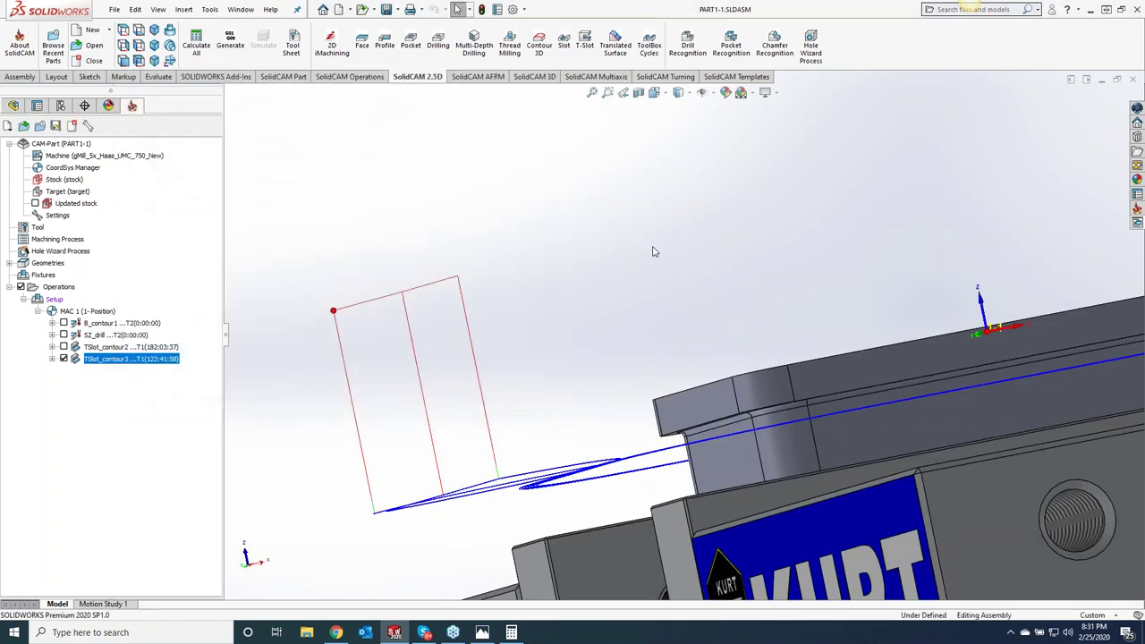
click(64, 359)
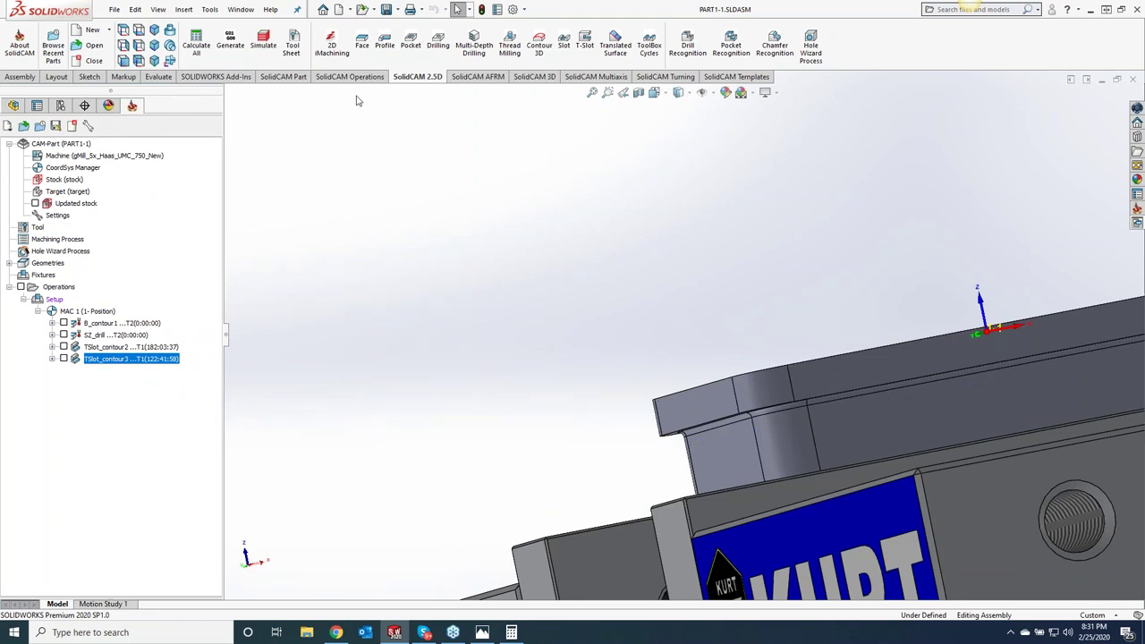
click(535, 76)
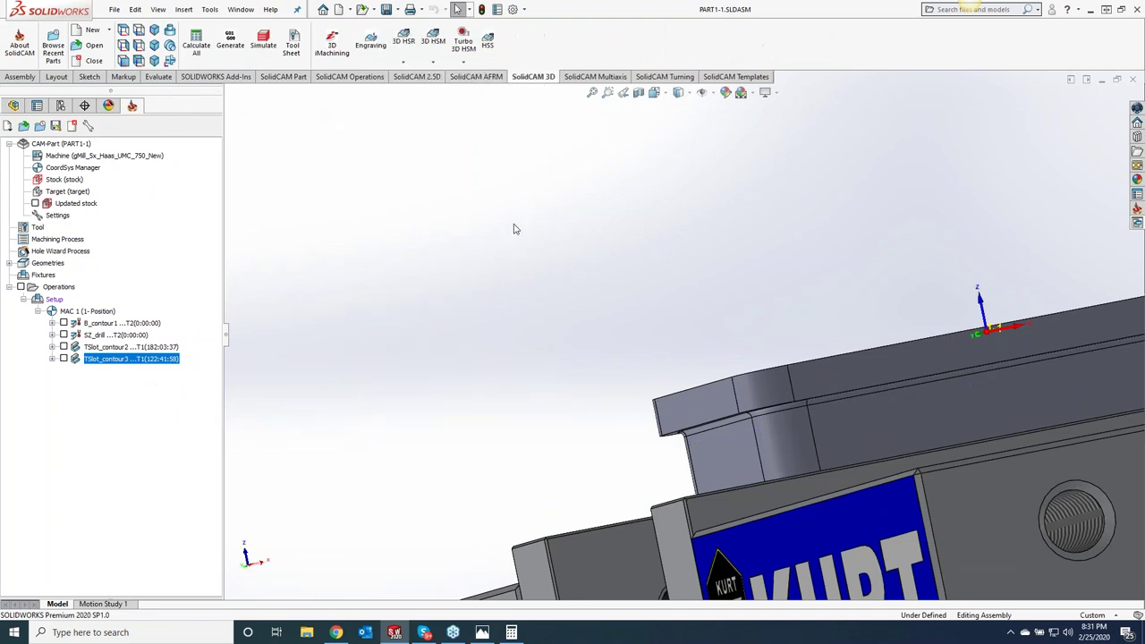
click(490, 41)
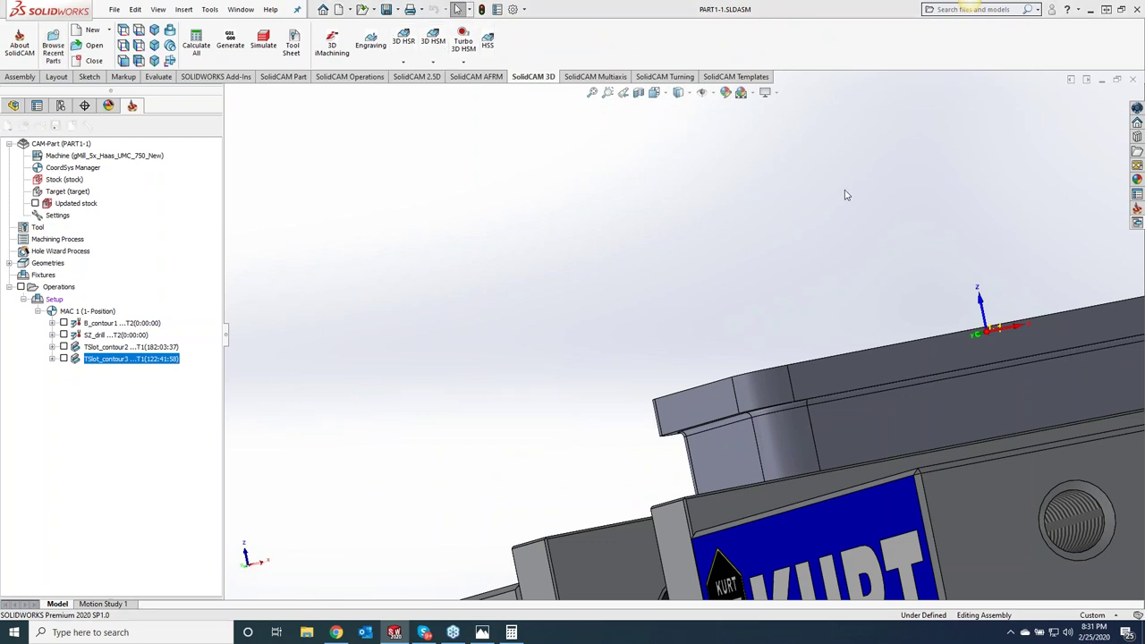
click(362, 127)
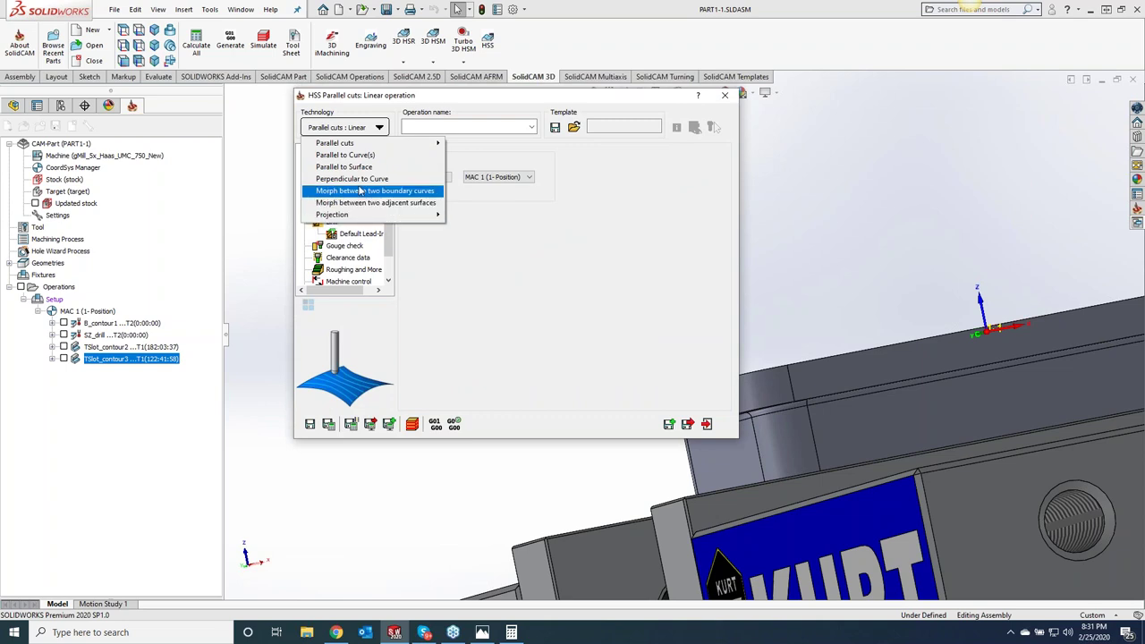
click(360, 191)
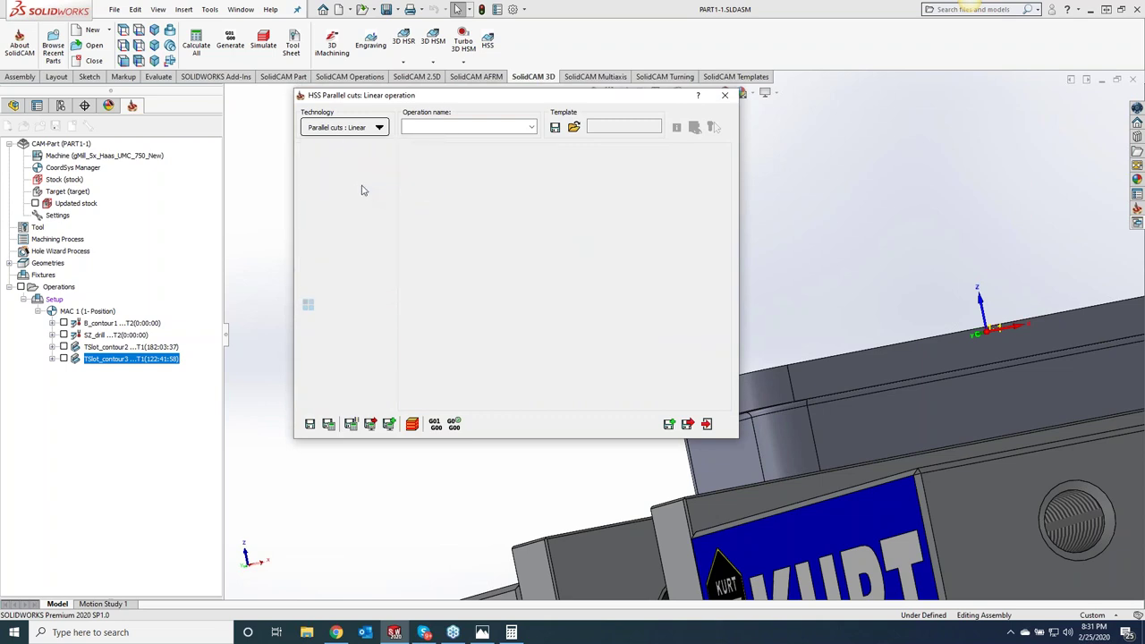
Begin a new drive-surface geometry by picking the first fillet faces of the jaw
click(340, 164)
click(443, 184)
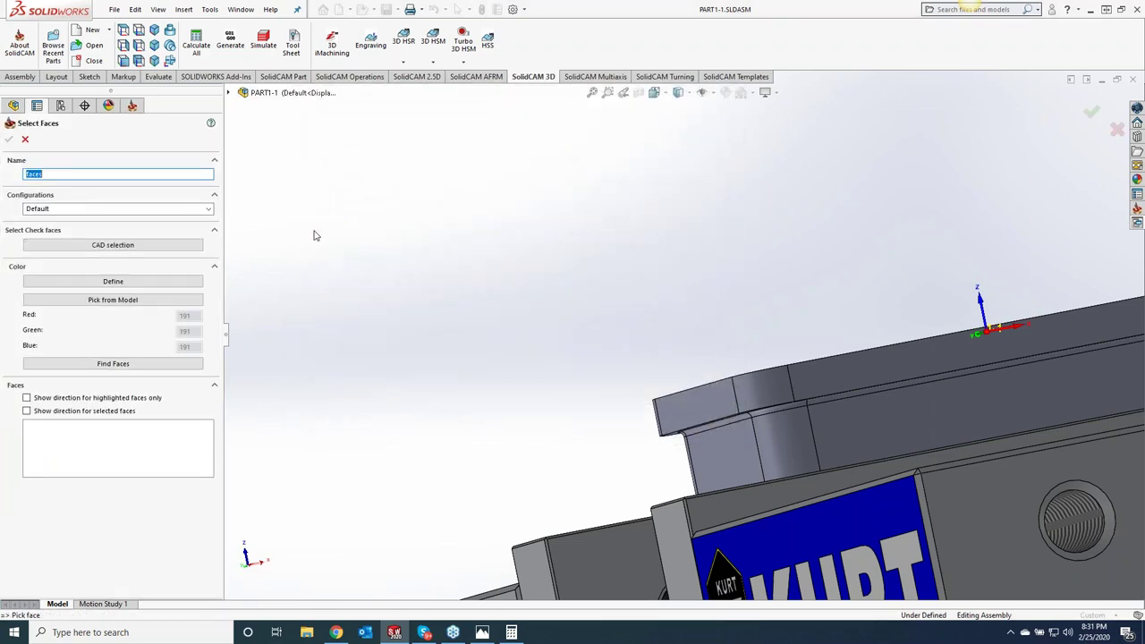
scroll(757, 420, down, 5)
click(701, 369)
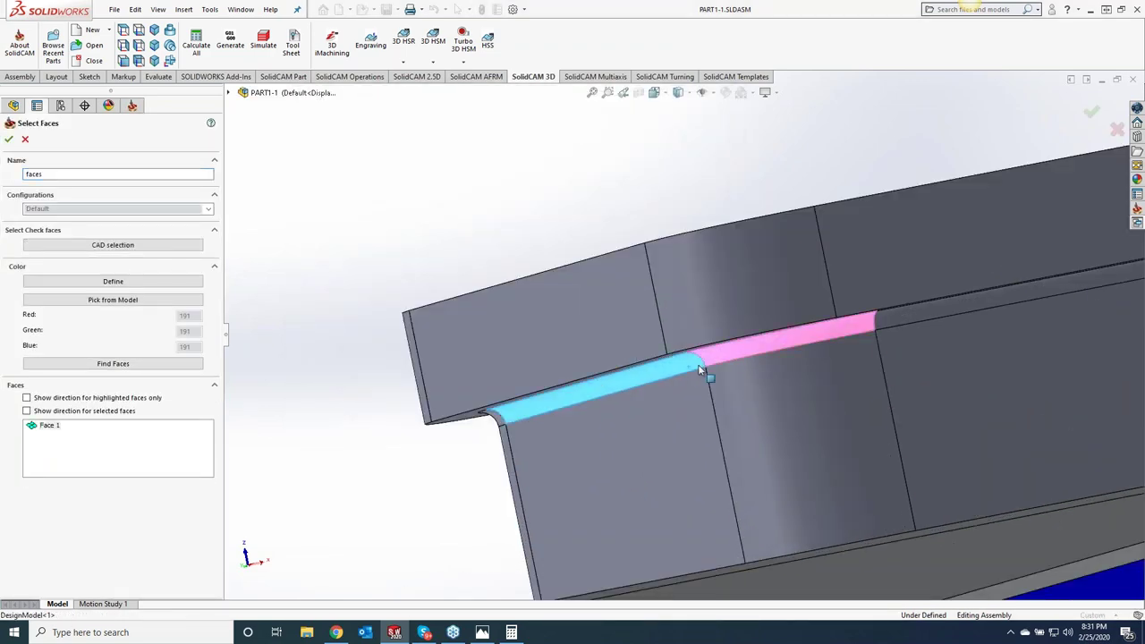
click(848, 332)
click(873, 328)
middle_drag(872, 327, 697, 334)
Add the remaining jaw fillet faces to complete the seven-face drive surface 'faces'
click(301, 337)
click(327, 385)
middle_drag(326, 385, 471, 324)
click(445, 237)
click(471, 324)
scroll(471, 324, down, 6)
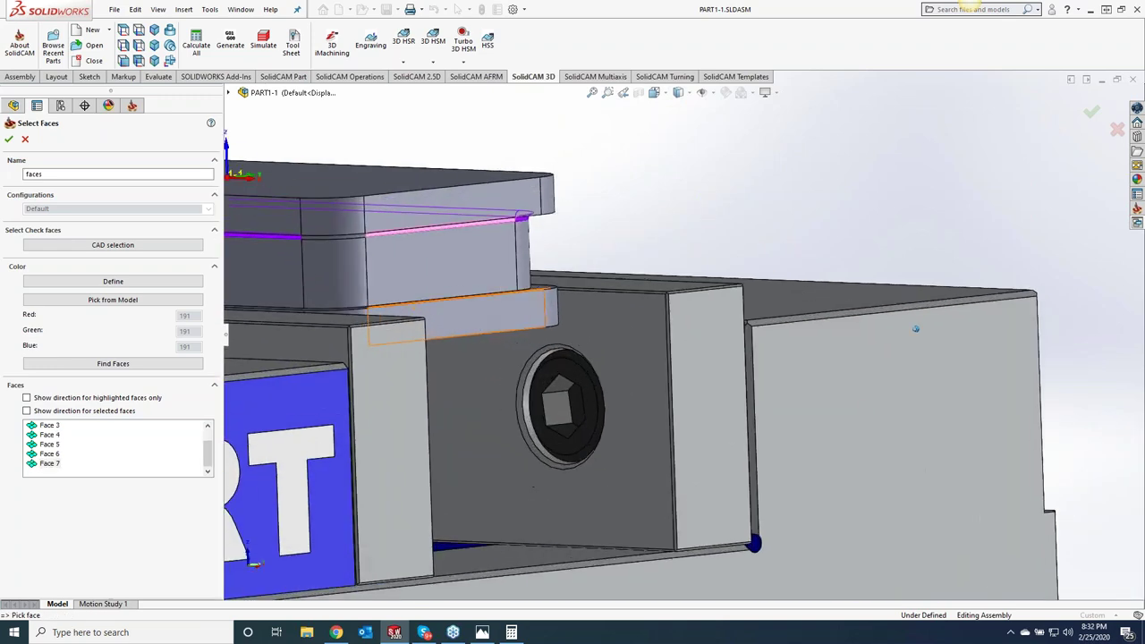
scroll(565, 220, down, 4)
click(592, 192)
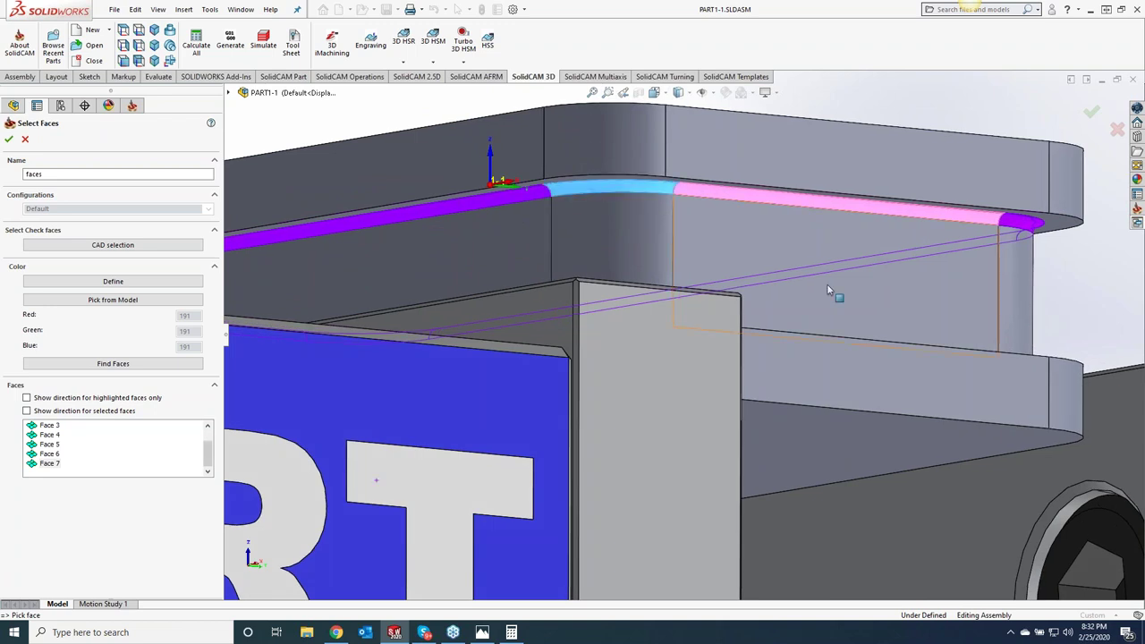
click(8, 138)
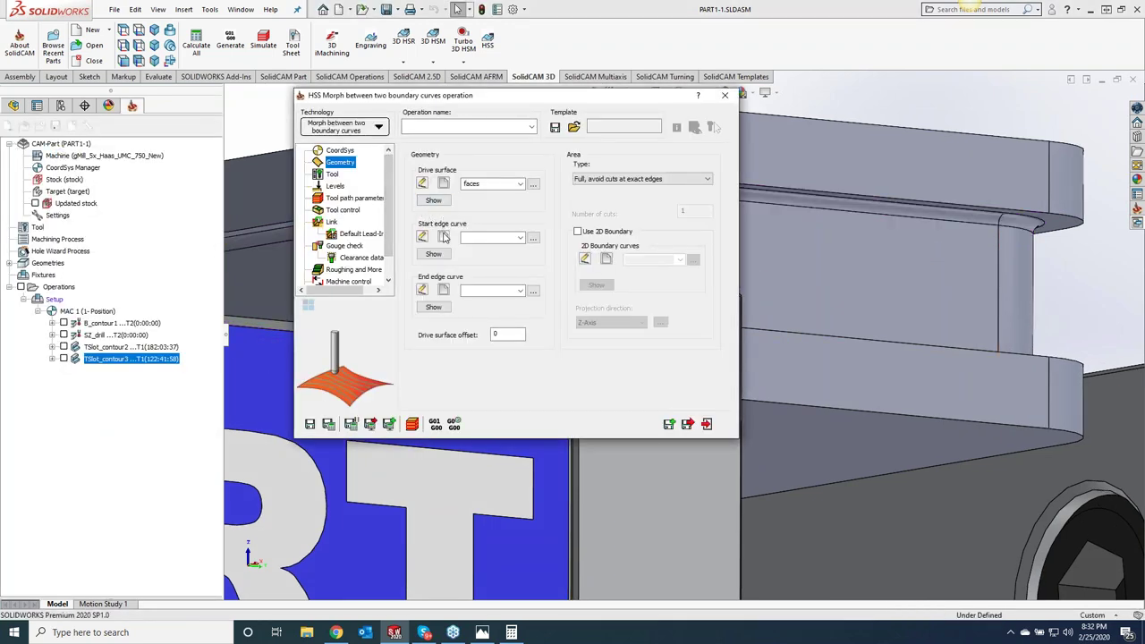
Define the start edge curve contour4 by chaining the jaw edge at constant Z
click(421, 237)
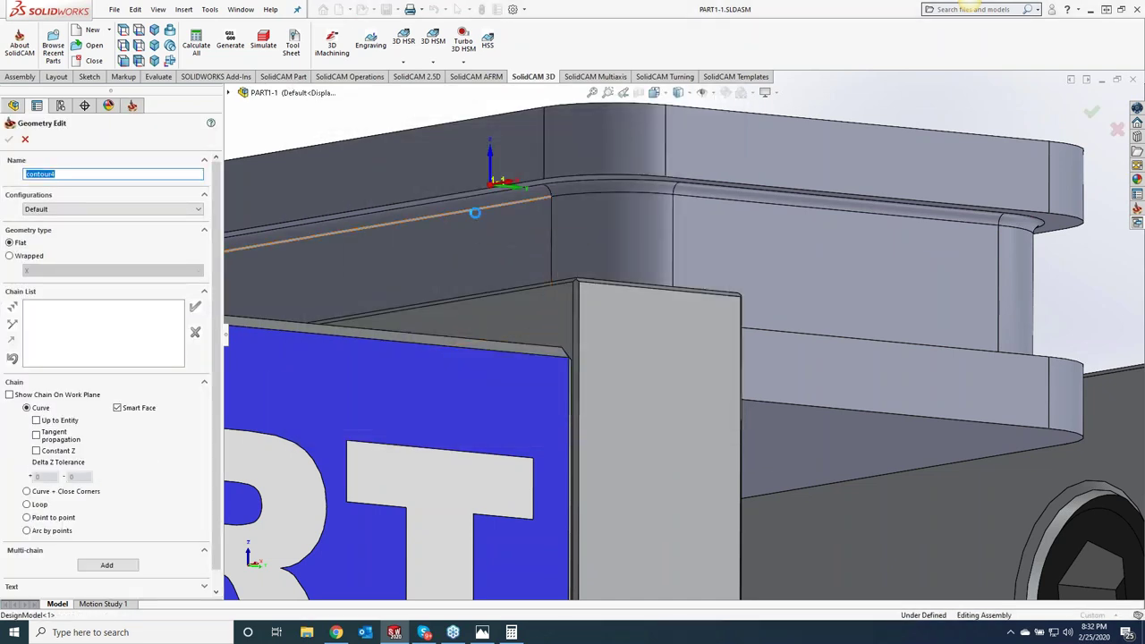
click(450, 218)
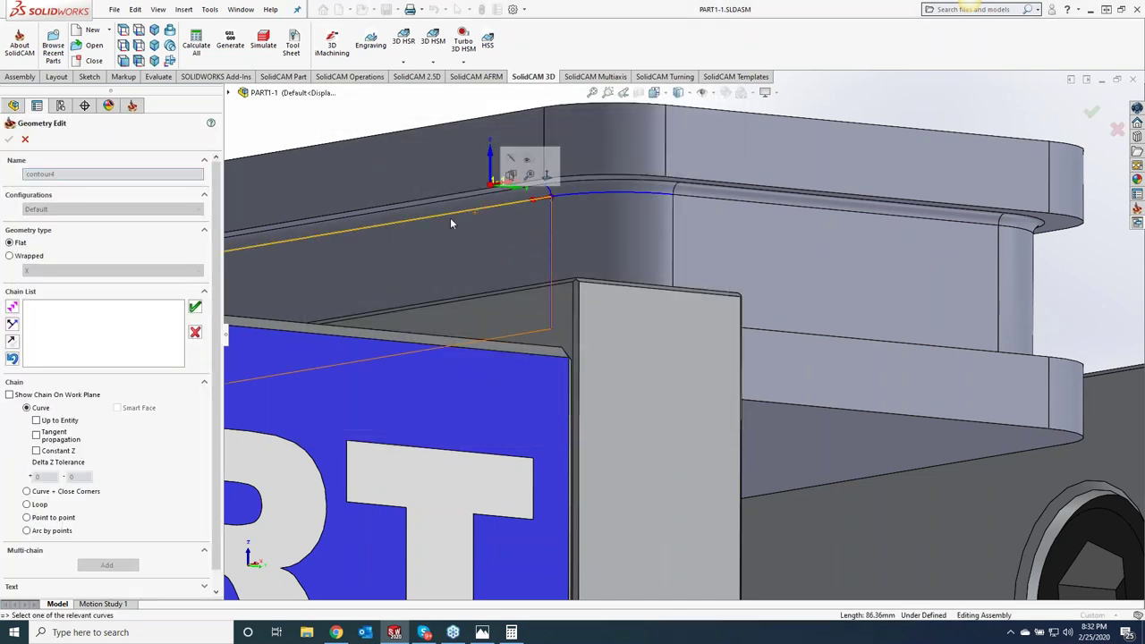
click(36, 451)
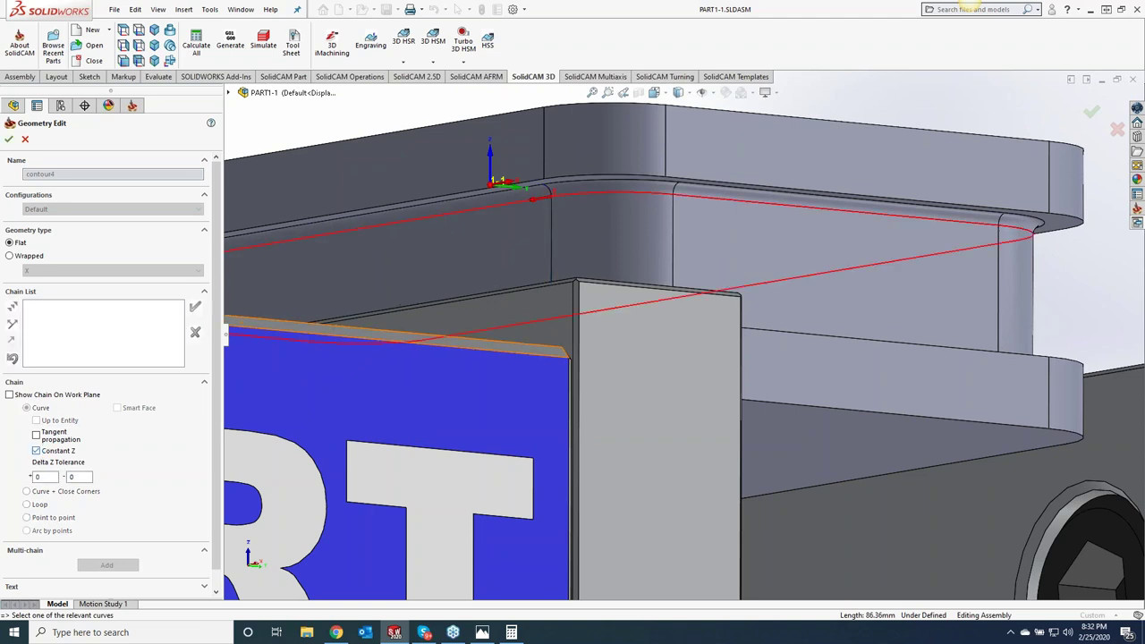
click(9, 139)
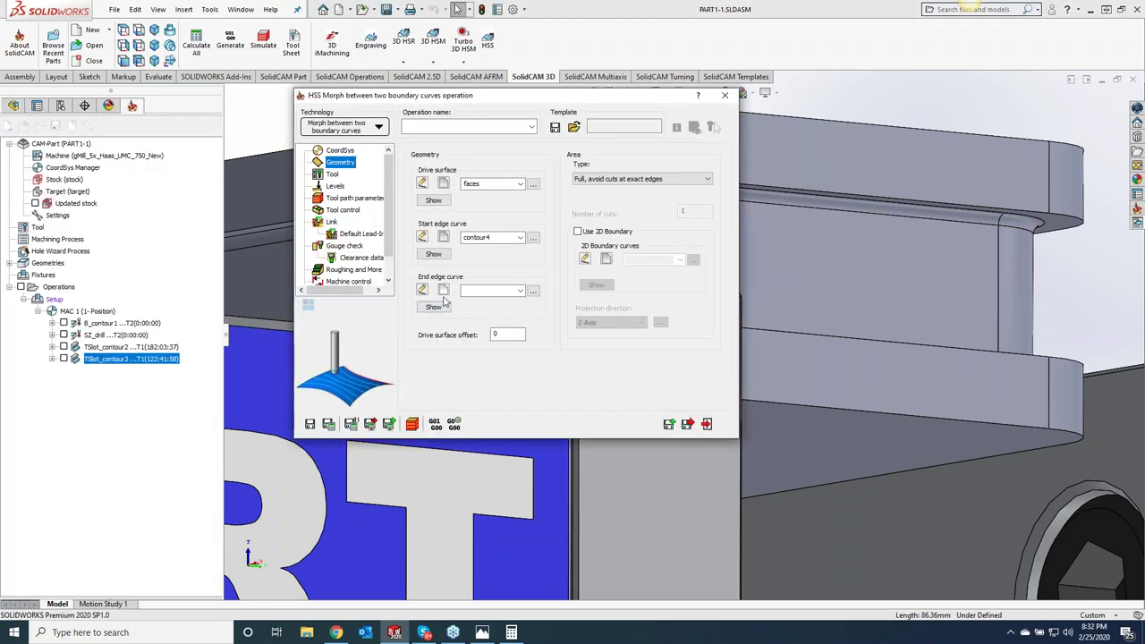
Define the end edge curve contour5 by chaining the opposite jaw edge at constant Z
click(443, 290)
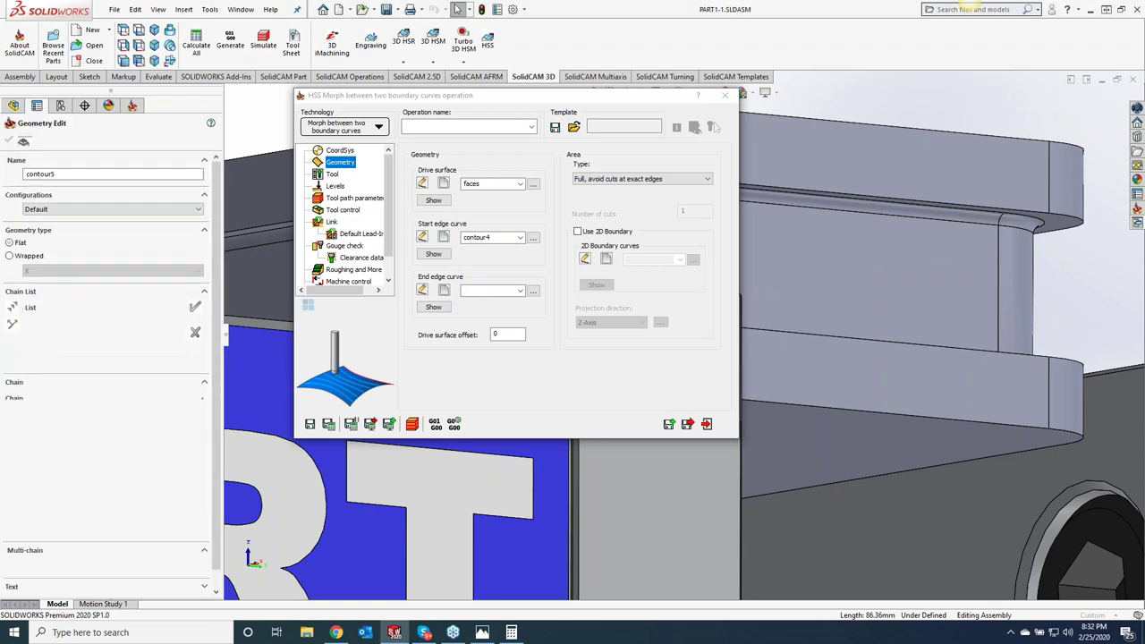
click(466, 198)
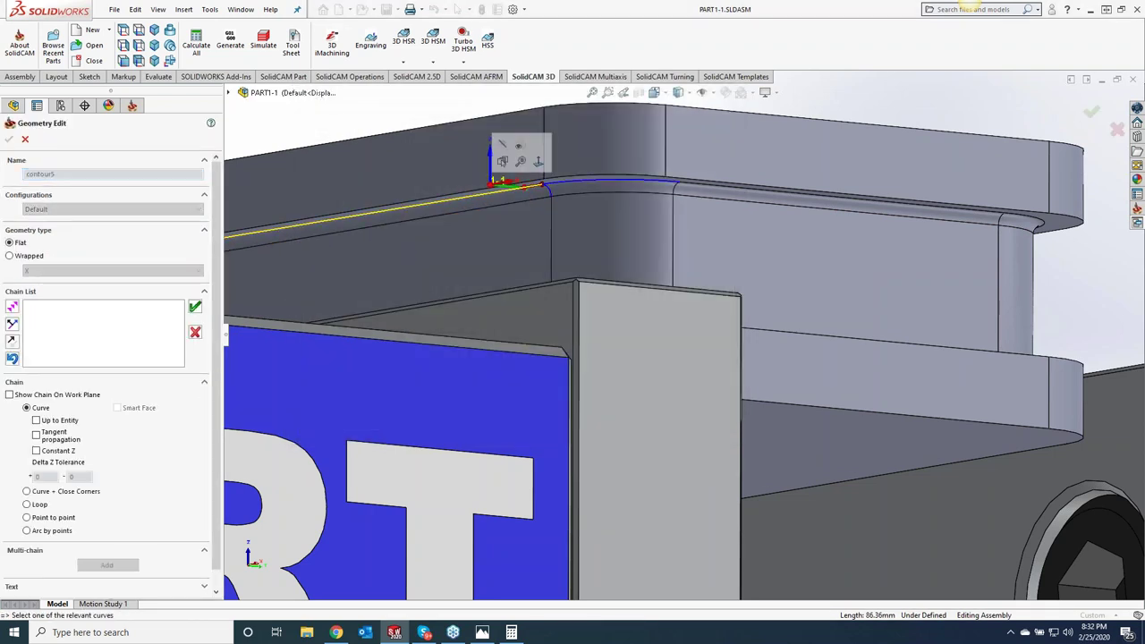
click(36, 451)
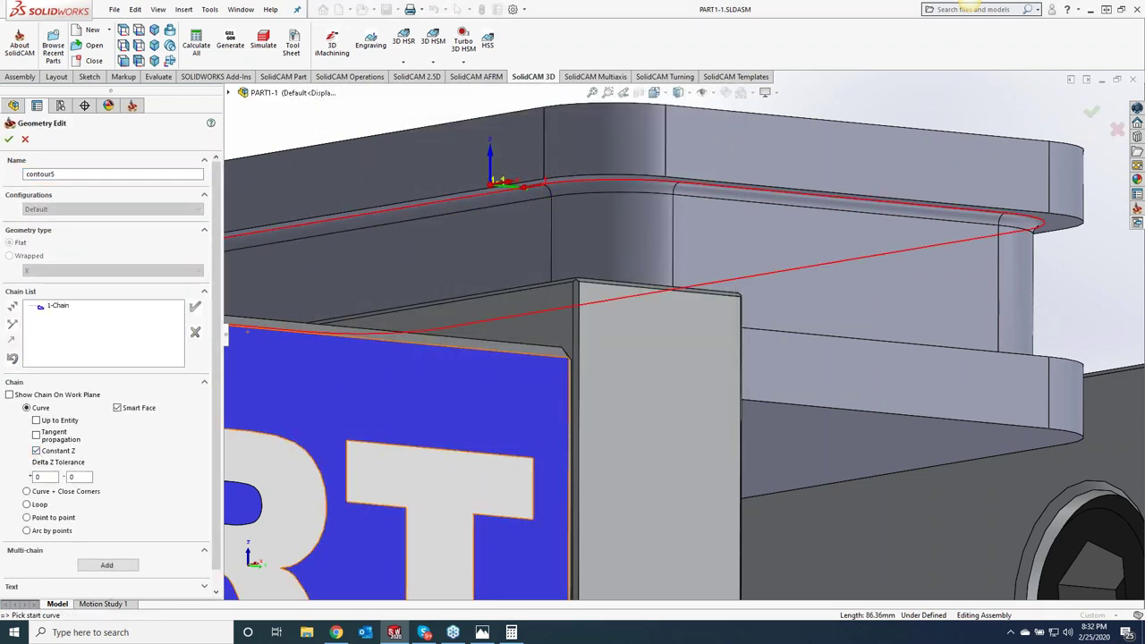
click(9, 140)
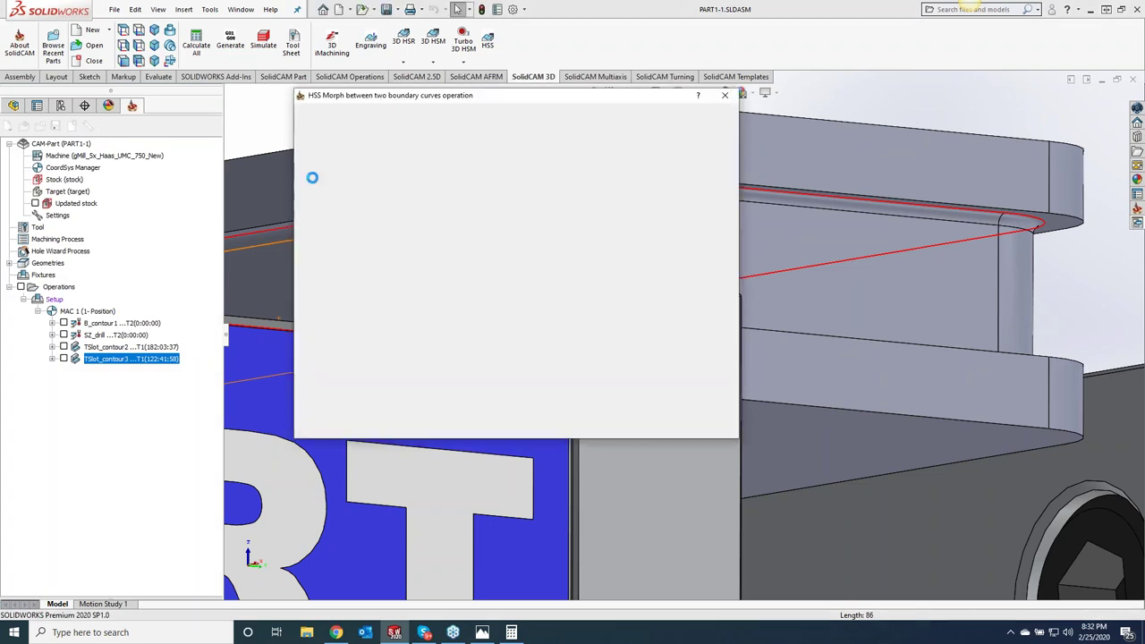
click(332, 174)
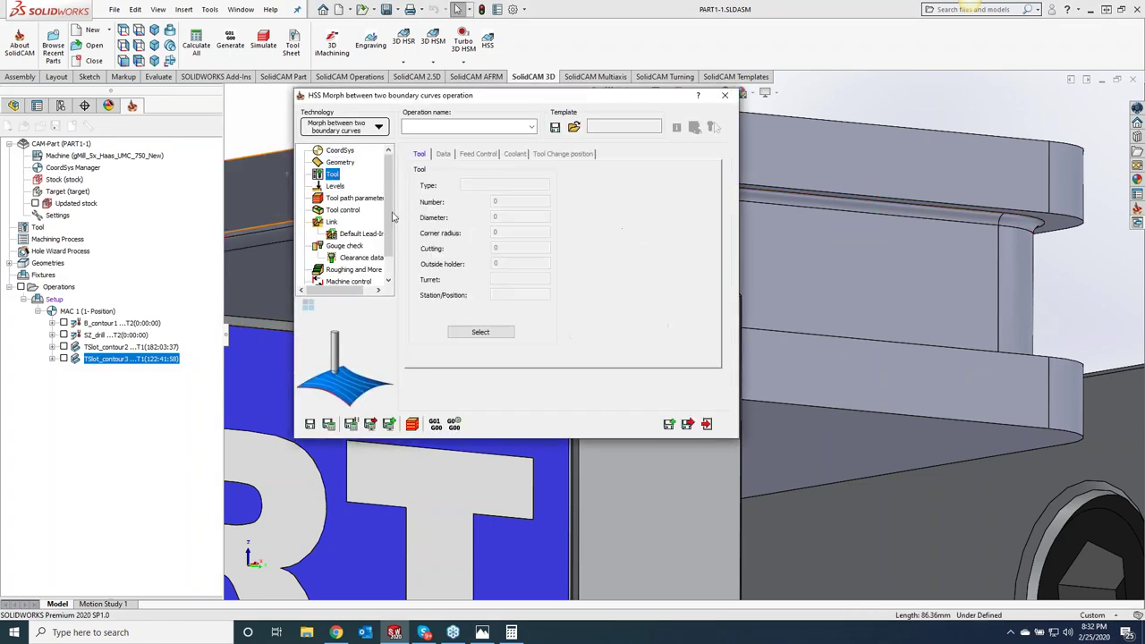
Assign the 2-inch slot mill (tool 1), set the Spiral cutting method, and save and calculate
click(481, 333)
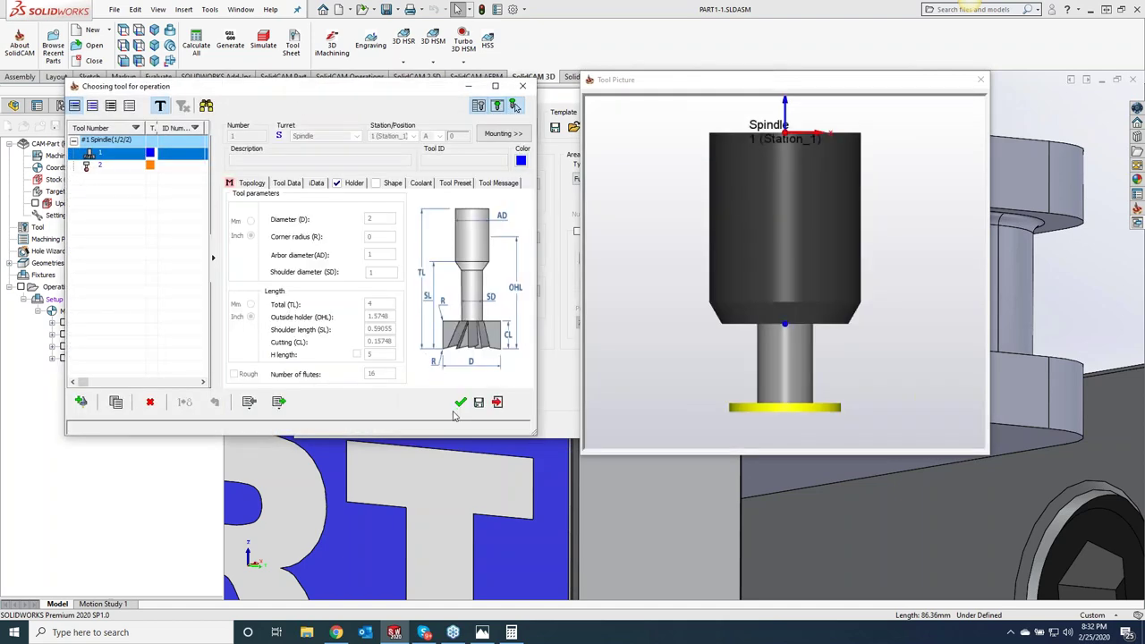
click(460, 403)
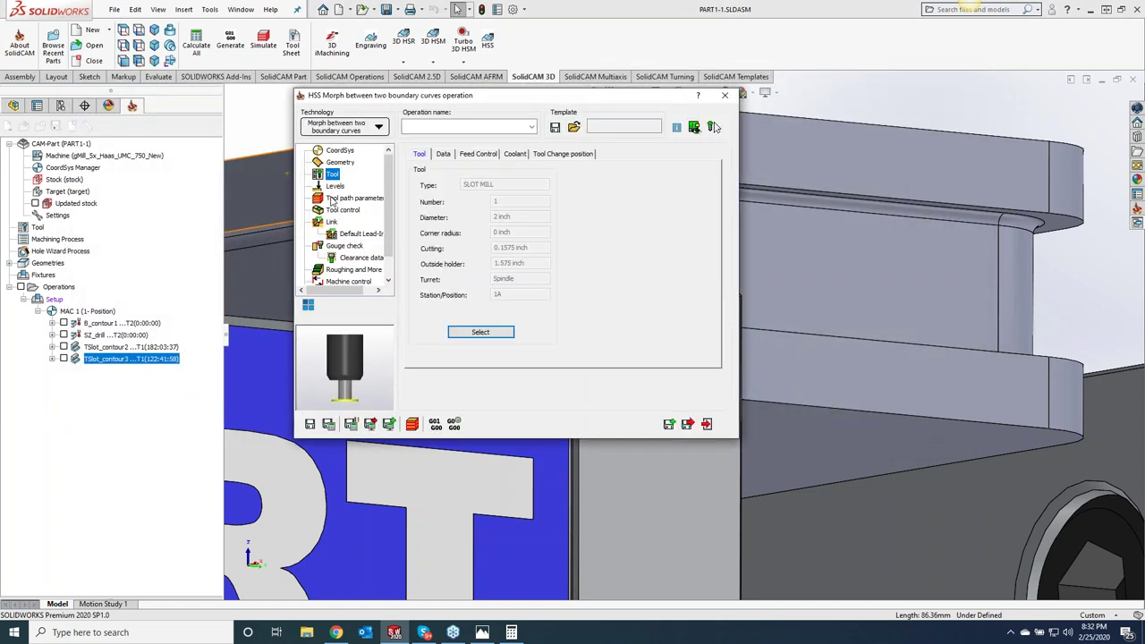
click(334, 186)
click(343, 197)
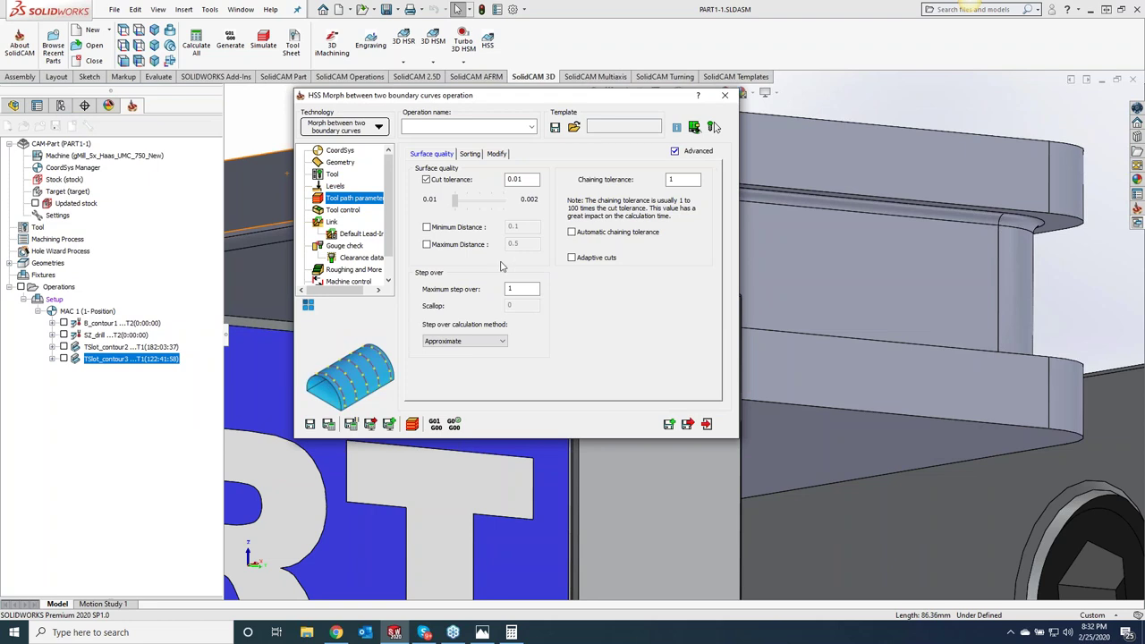
click(468, 155)
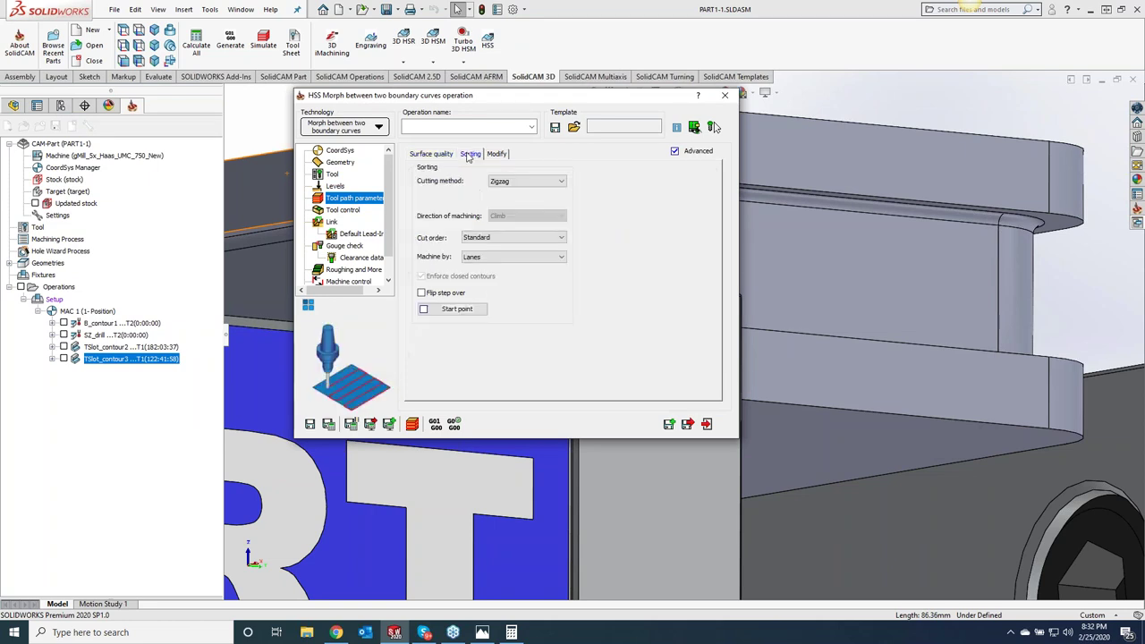
click(511, 187)
click(501, 201)
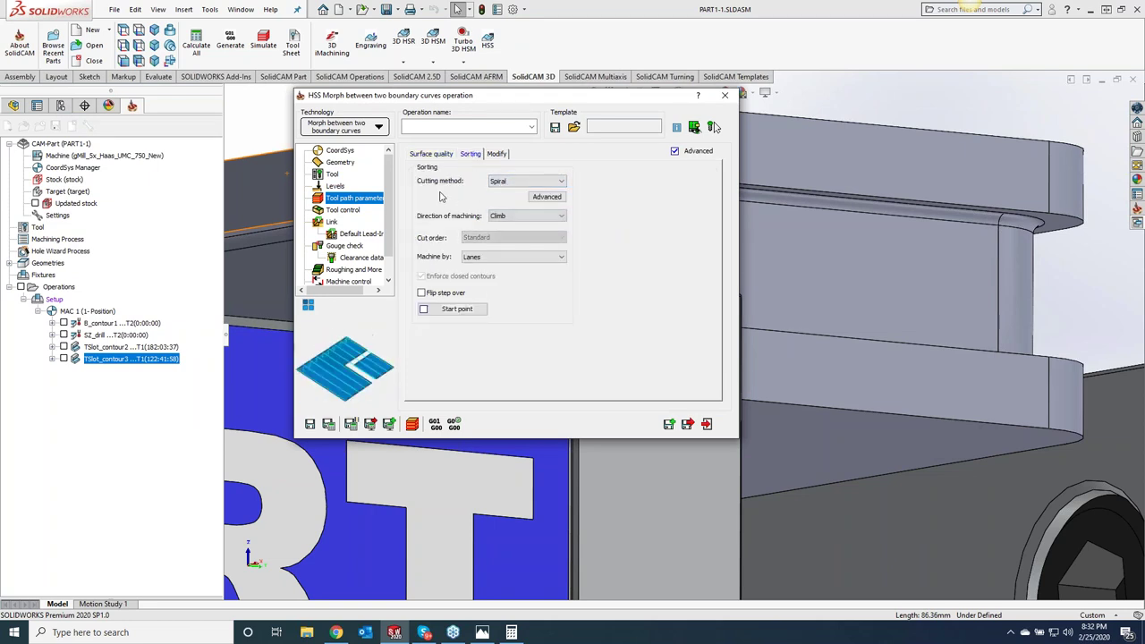
click(425, 155)
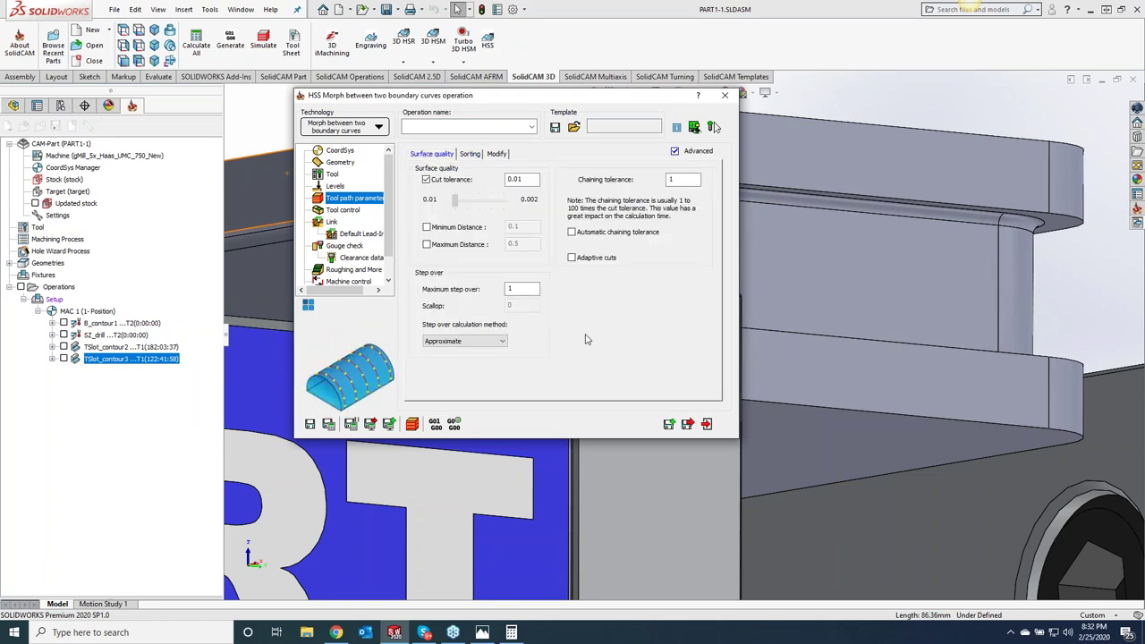
click(330, 425)
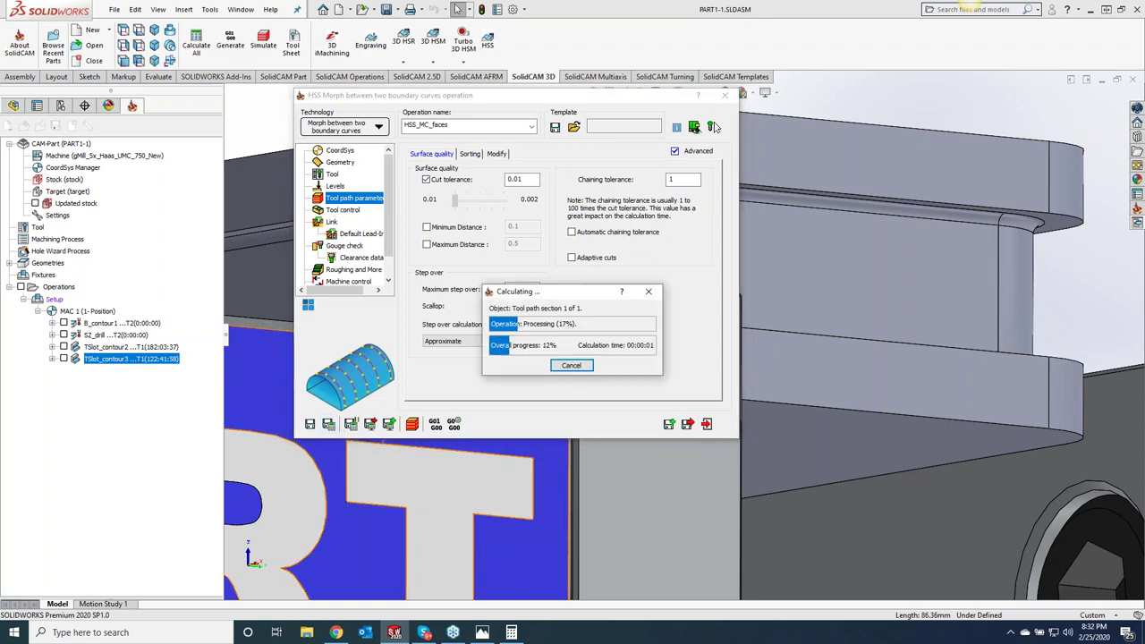
Step through the HSS_MC_faces simulation and decline continuing after the rapid-move crash warning
scroll(746, 368, up, 5)
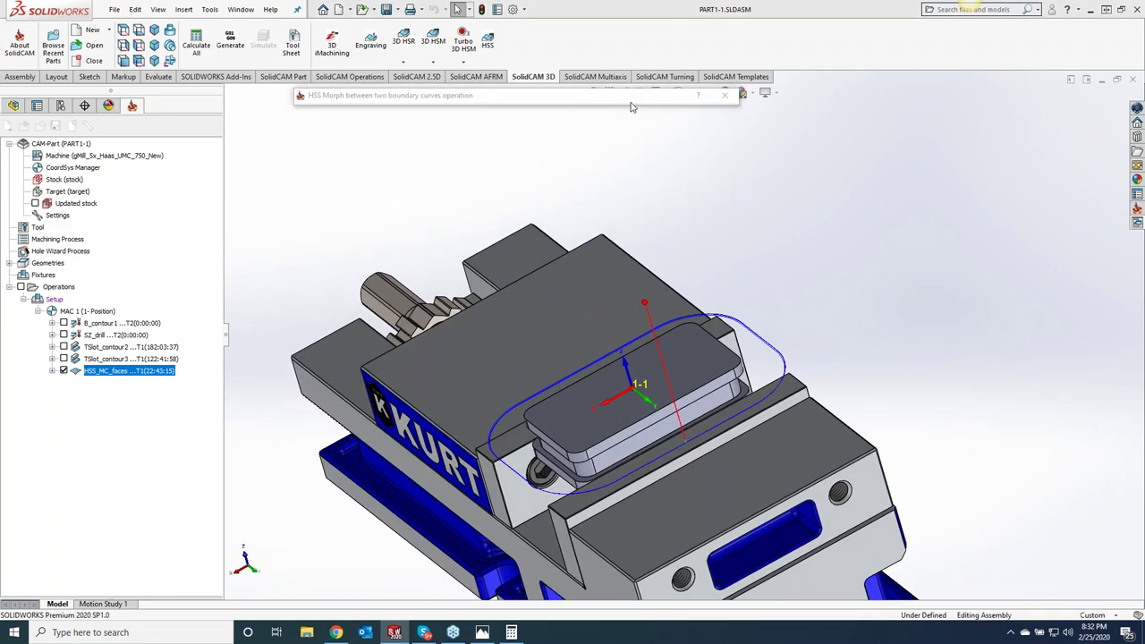
mouse_move(714, 97)
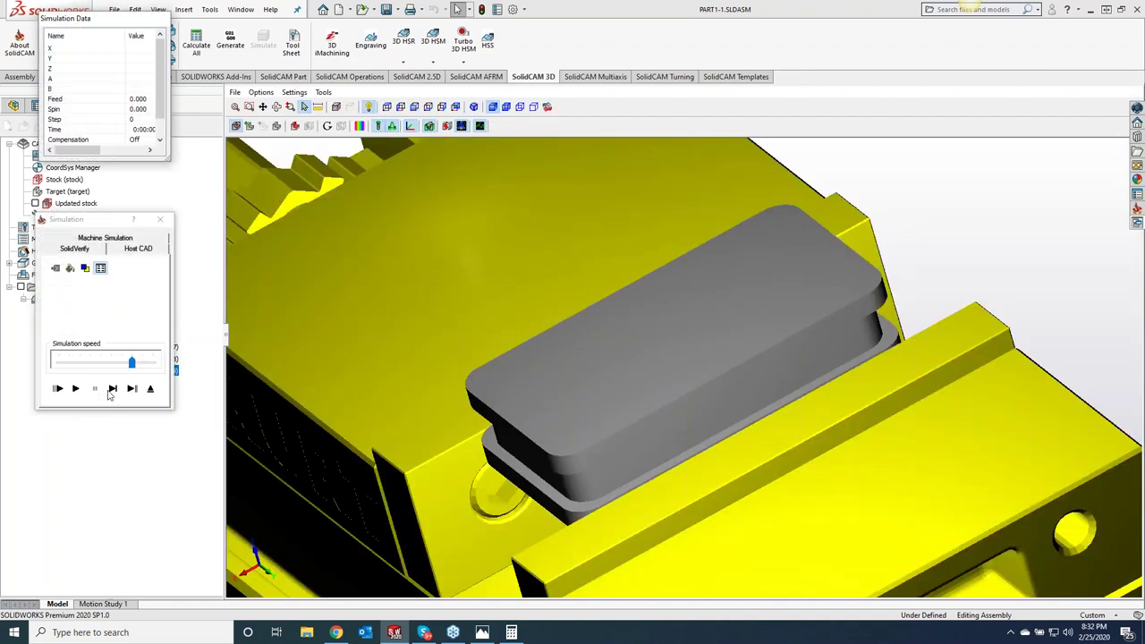
click(111, 390)
click(112, 389)
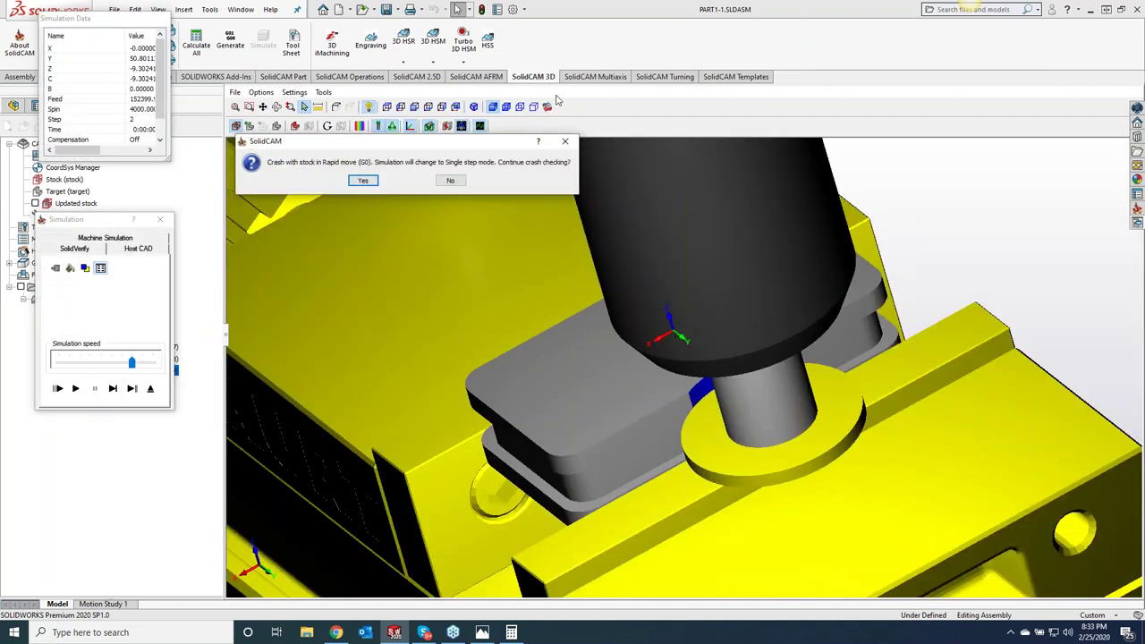
click(462, 183)
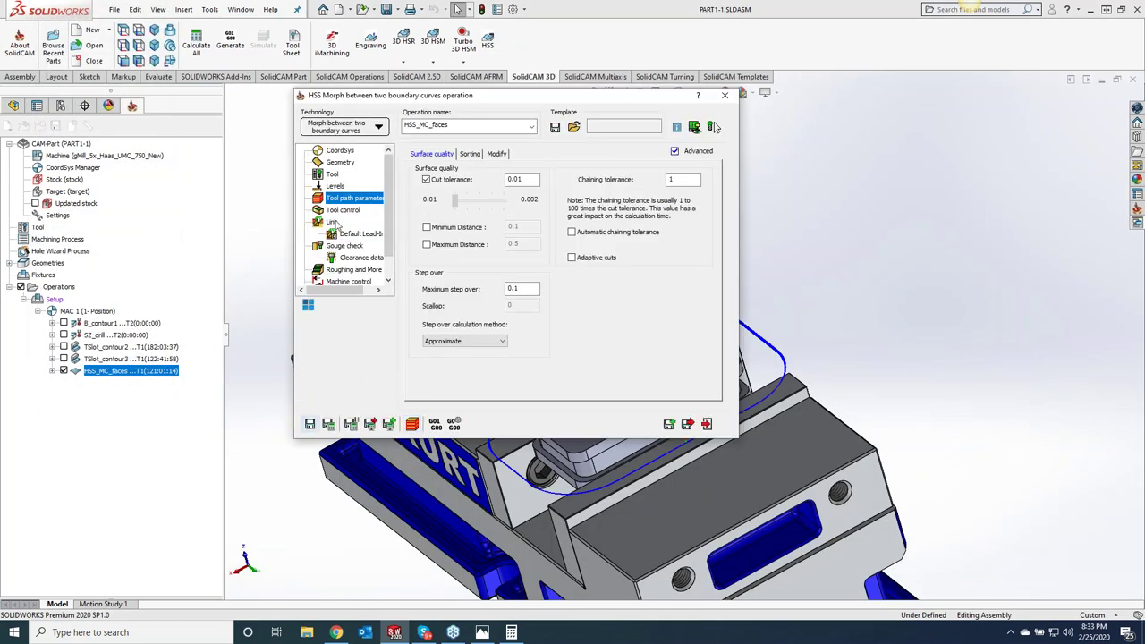
Turn on lead-in for the first entry and lead-out for the last exit, then recalculate
click(333, 221)
click(662, 183)
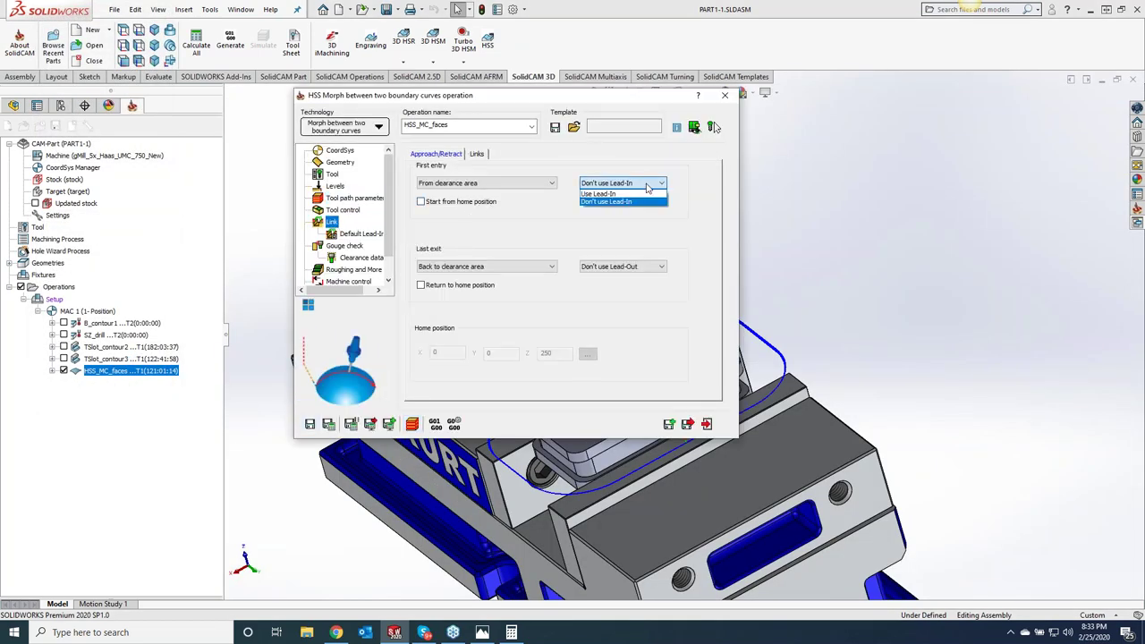
click(618, 194)
click(661, 267)
click(619, 274)
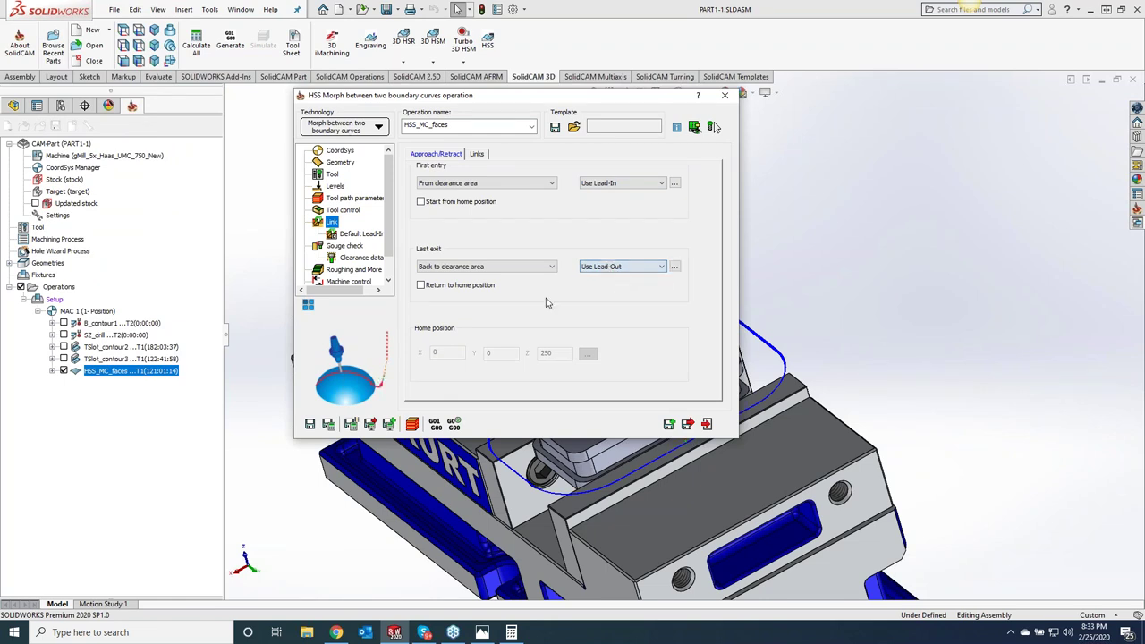
drag(498, 102, 252, 113)
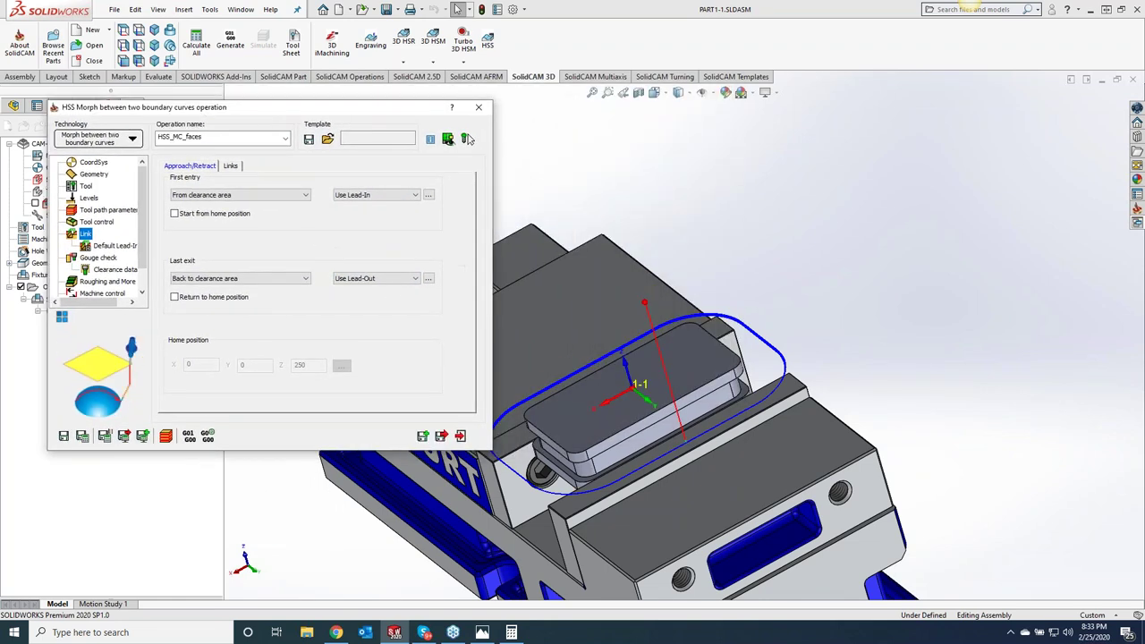
click(466, 138)
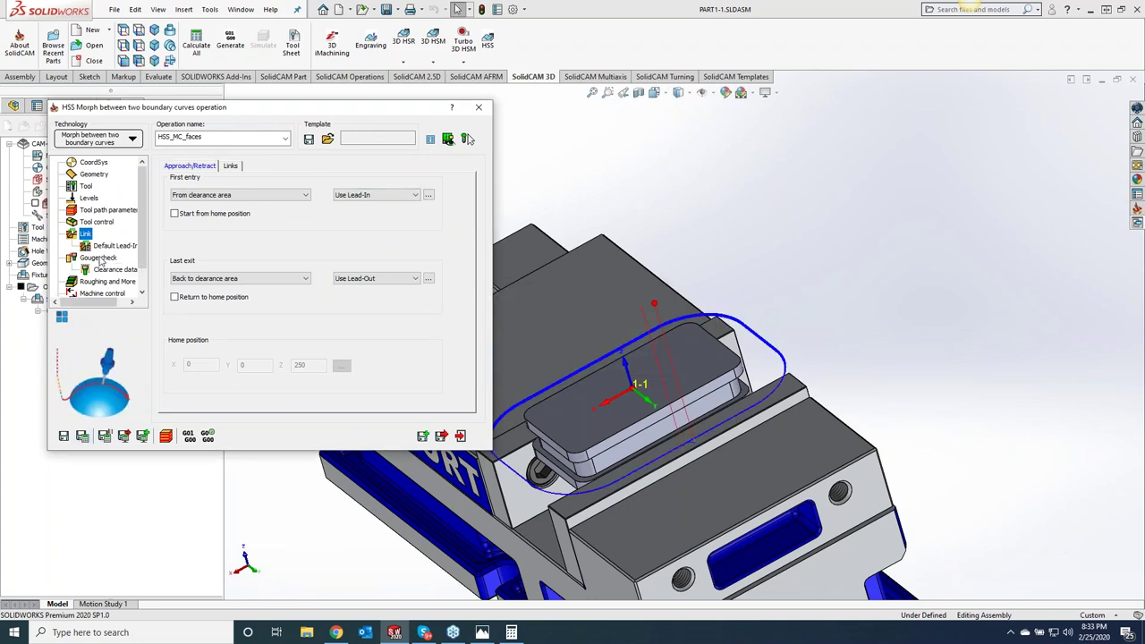
Set the default lead-in arc radius to 10, recalculate, and launch the simulation
click(111, 245)
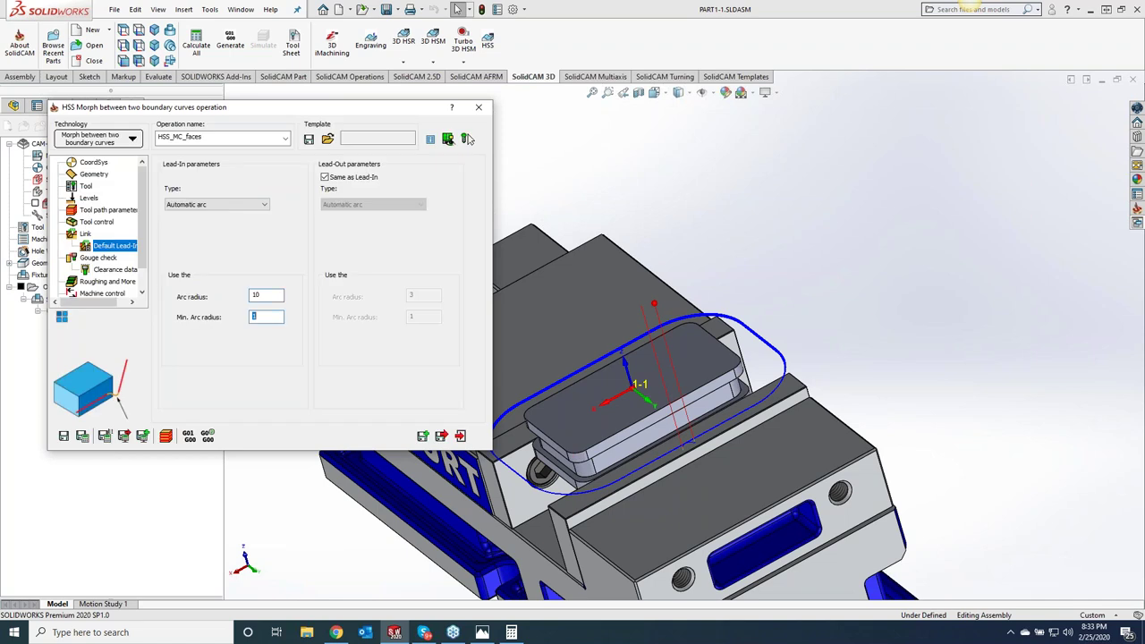
click(82, 436)
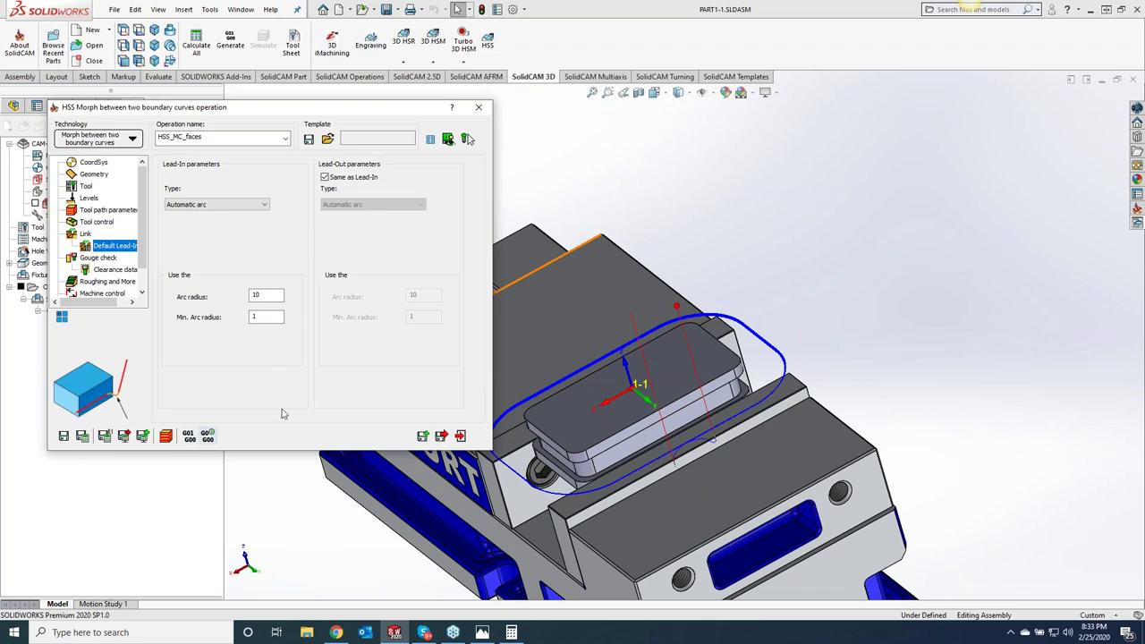
click(166, 436)
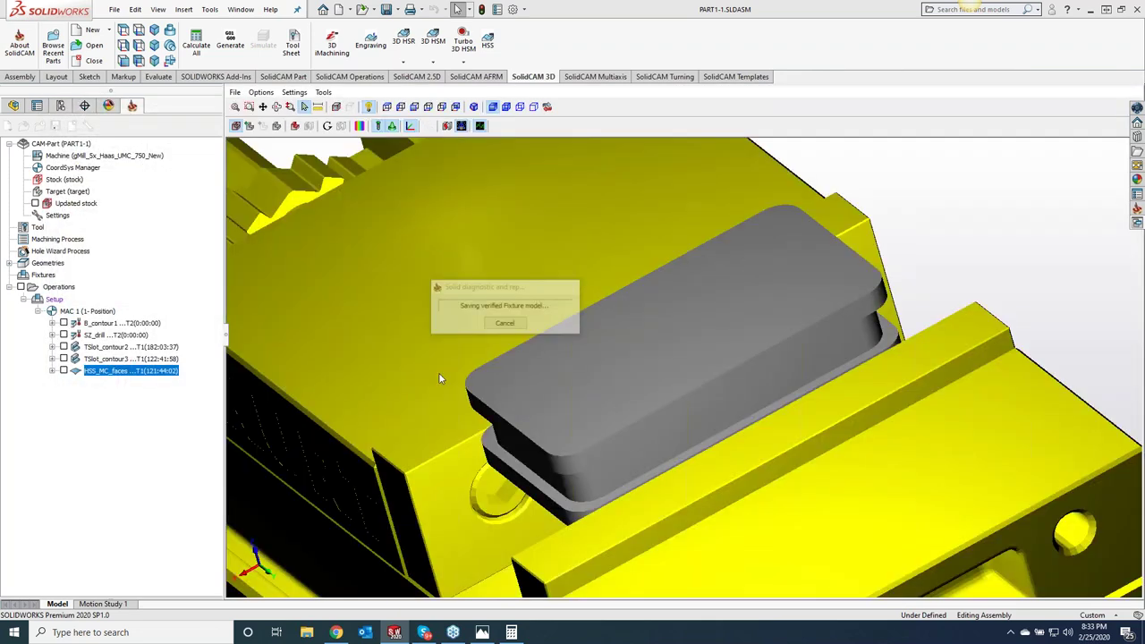
Play the morph toolpath at higher speed, dismiss the clash warnings, and zoom in beneath the jaw
click(113, 389)
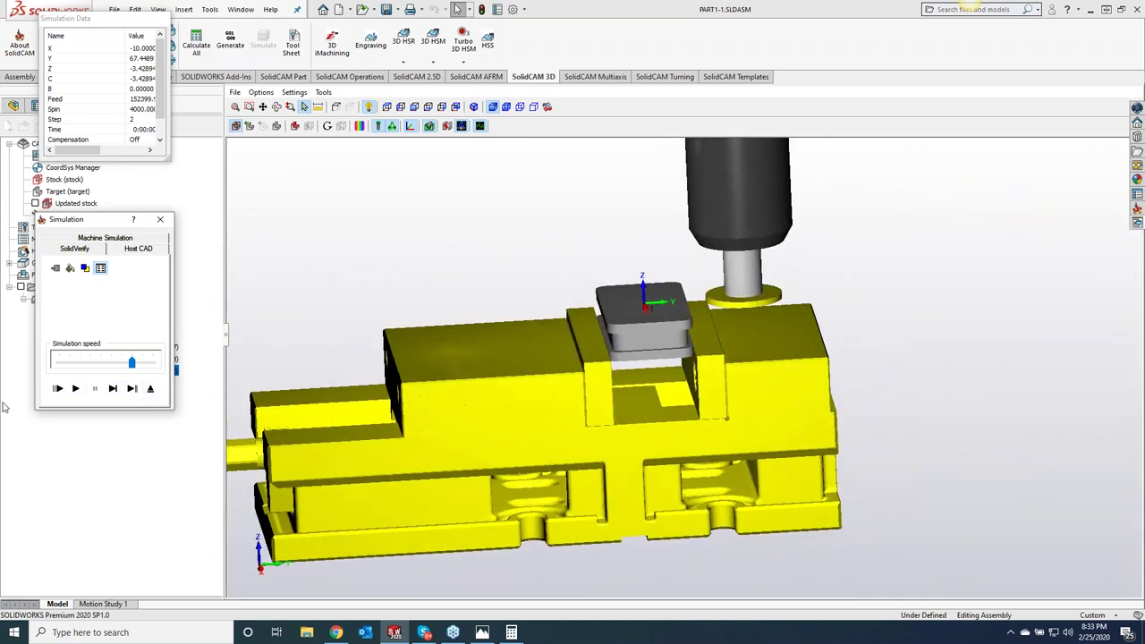
click(78, 389)
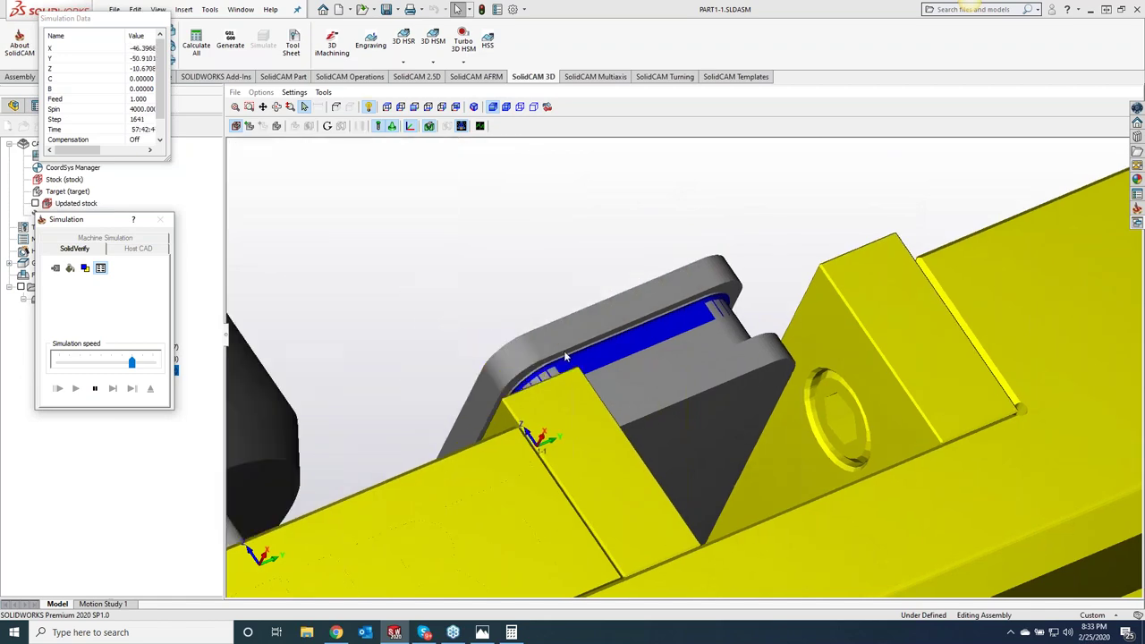
drag(132, 362, 152, 361)
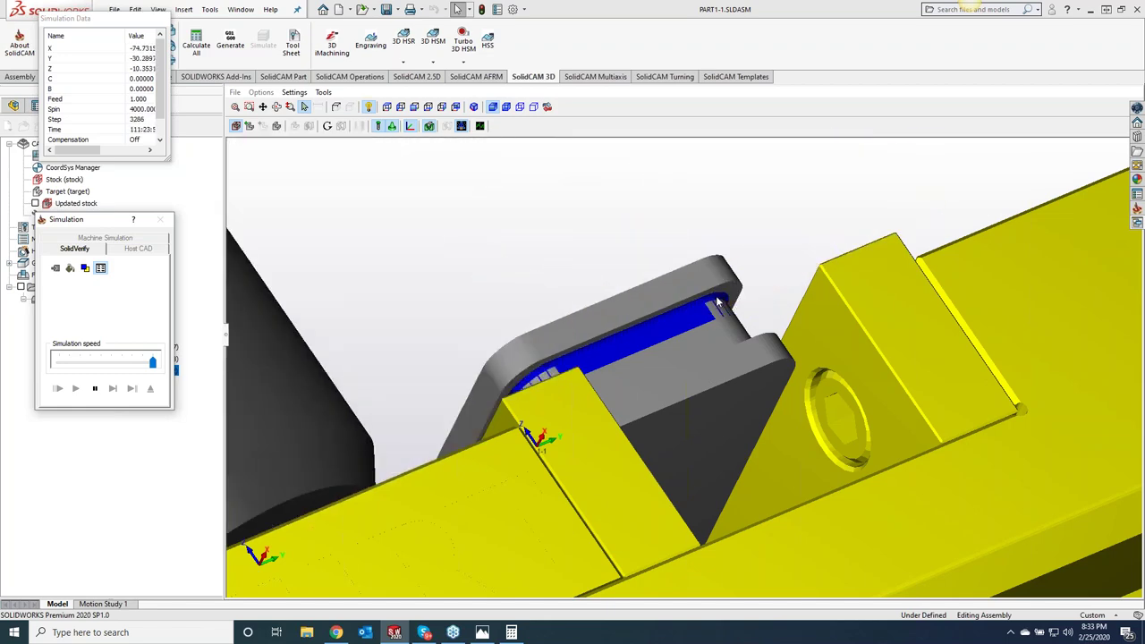
click(367, 194)
click(441, 183)
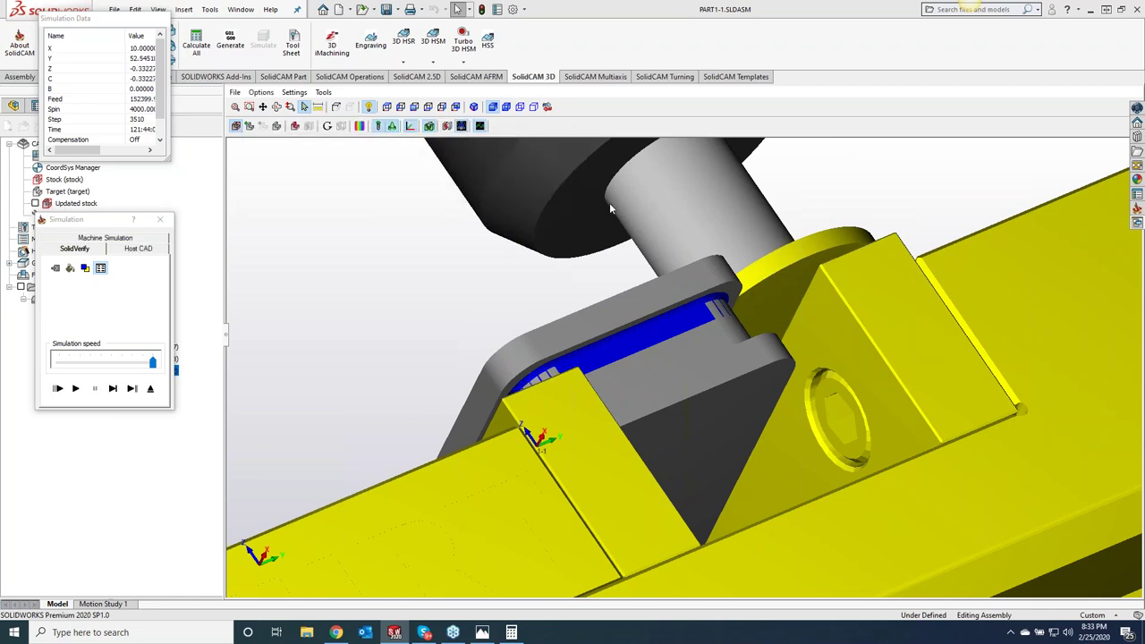
drag(761, 319, 694, 316)
scroll(653, 313, up, 5)
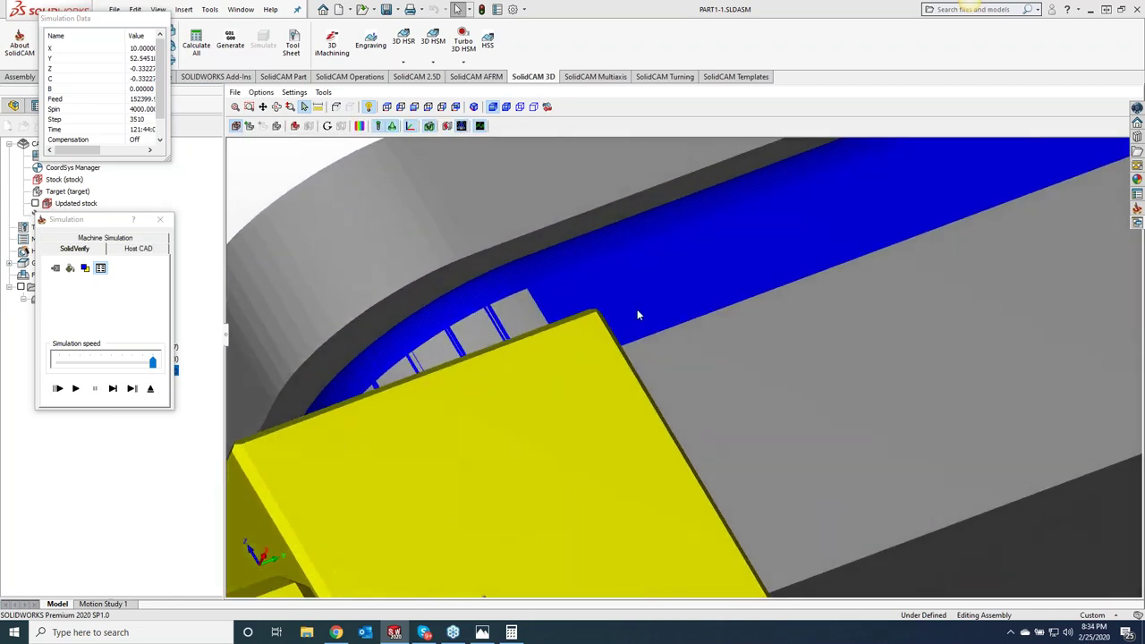
scroll(446, 298, up, 5)
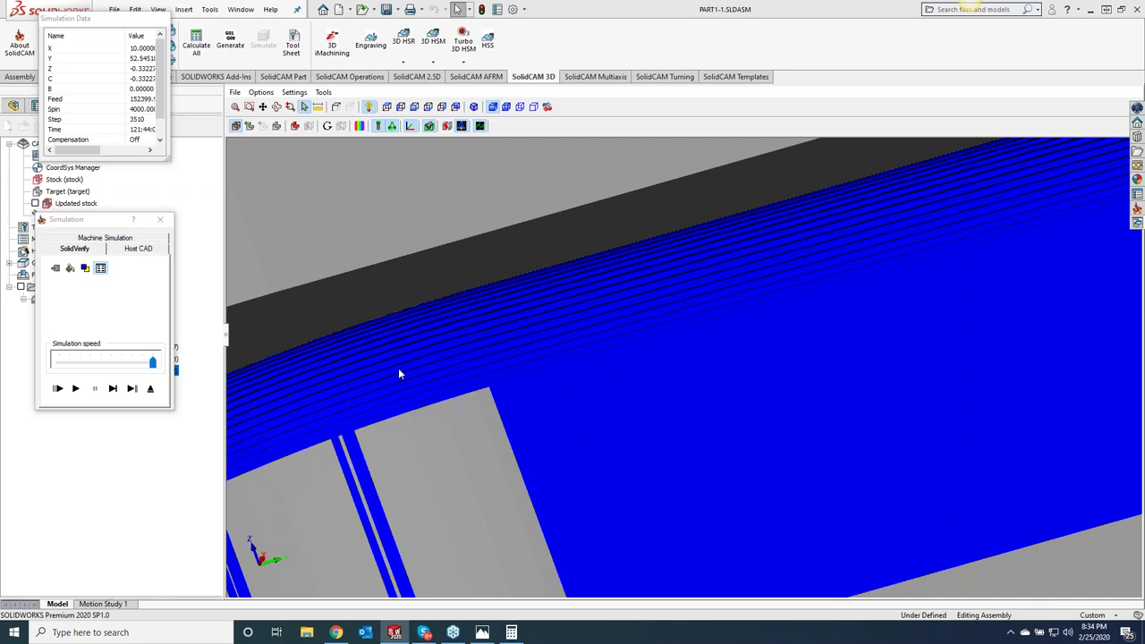
Close the simulation, keep maximum step over at 0.1, and close the HSS_MC_faces settings
click(160, 219)
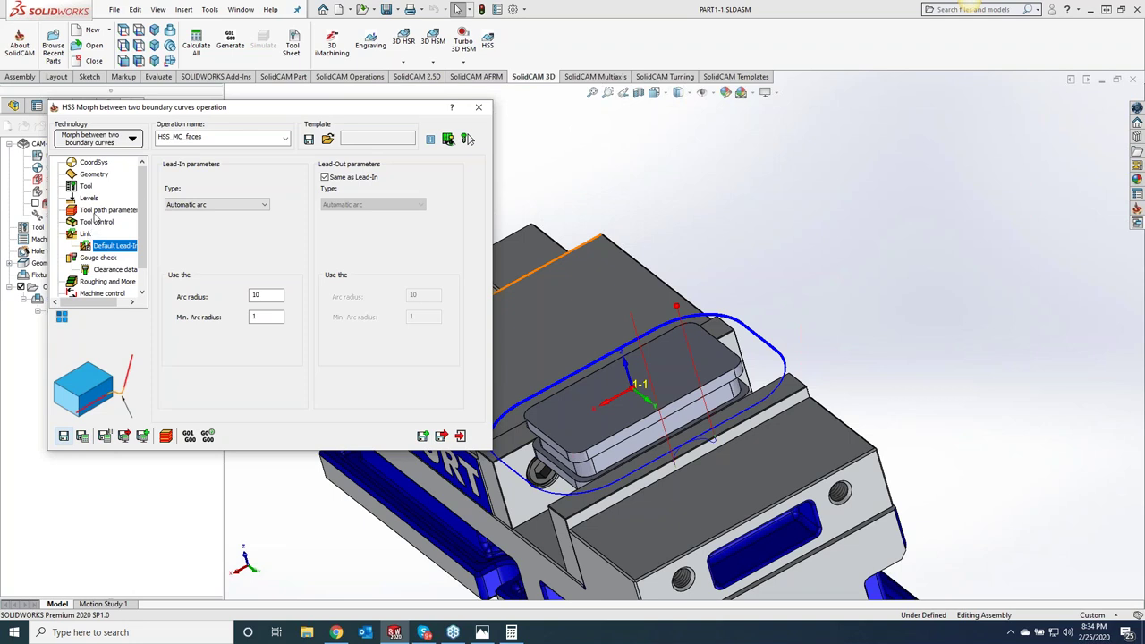
click(103, 210)
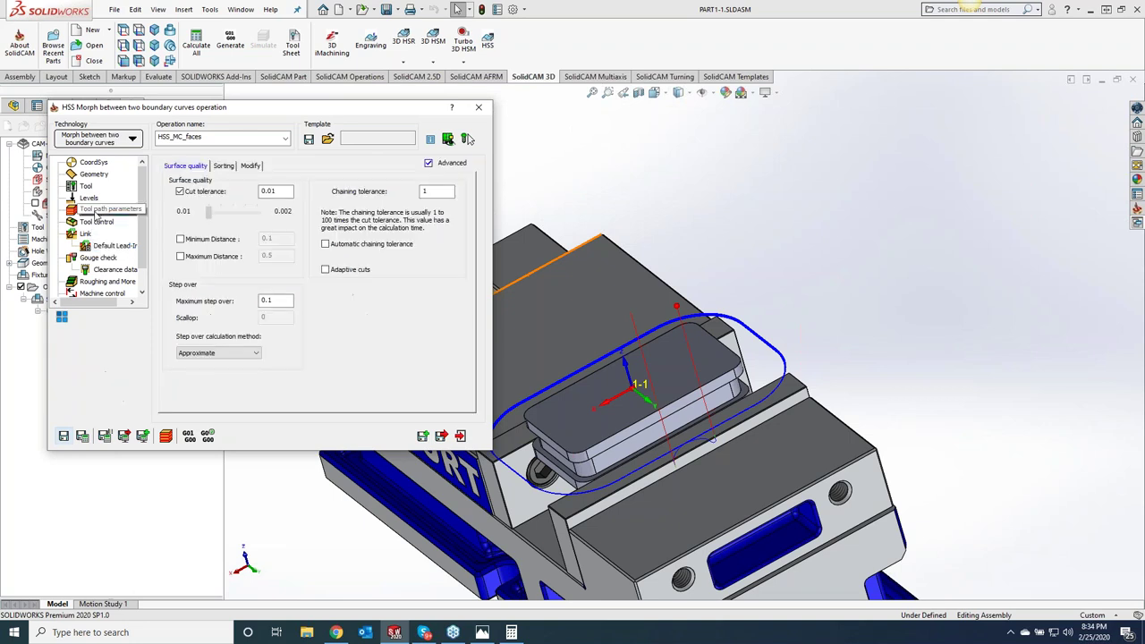
click(281, 299)
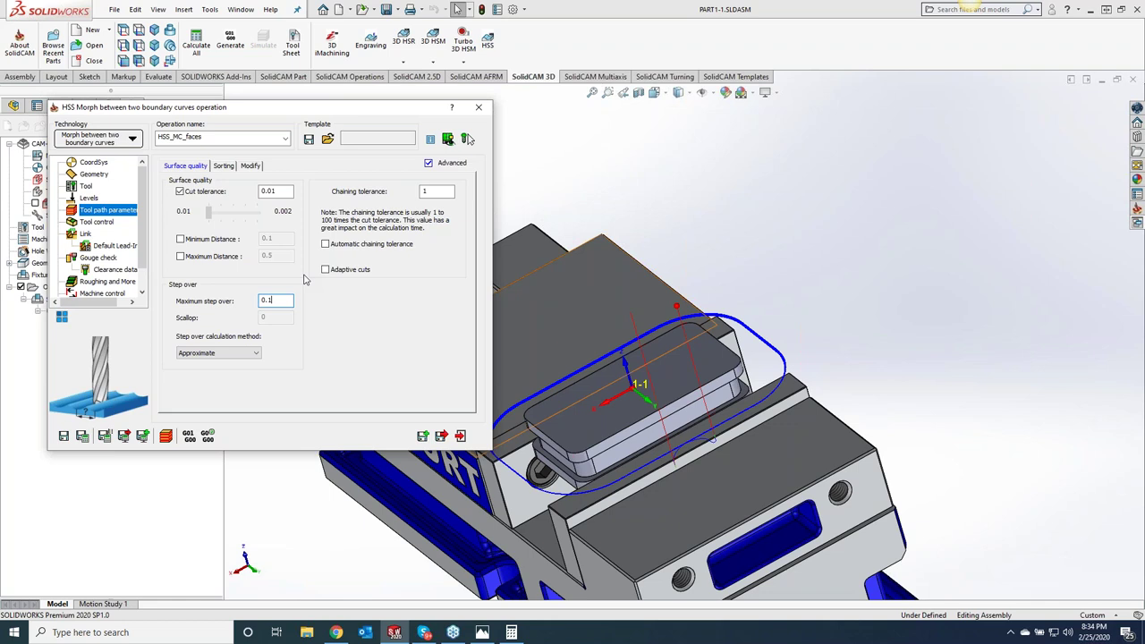
click(479, 107)
Reopen TSlot_contour3 and view its advanced technology options, including Advanced Sort and Wall draft angle
click(121, 359)
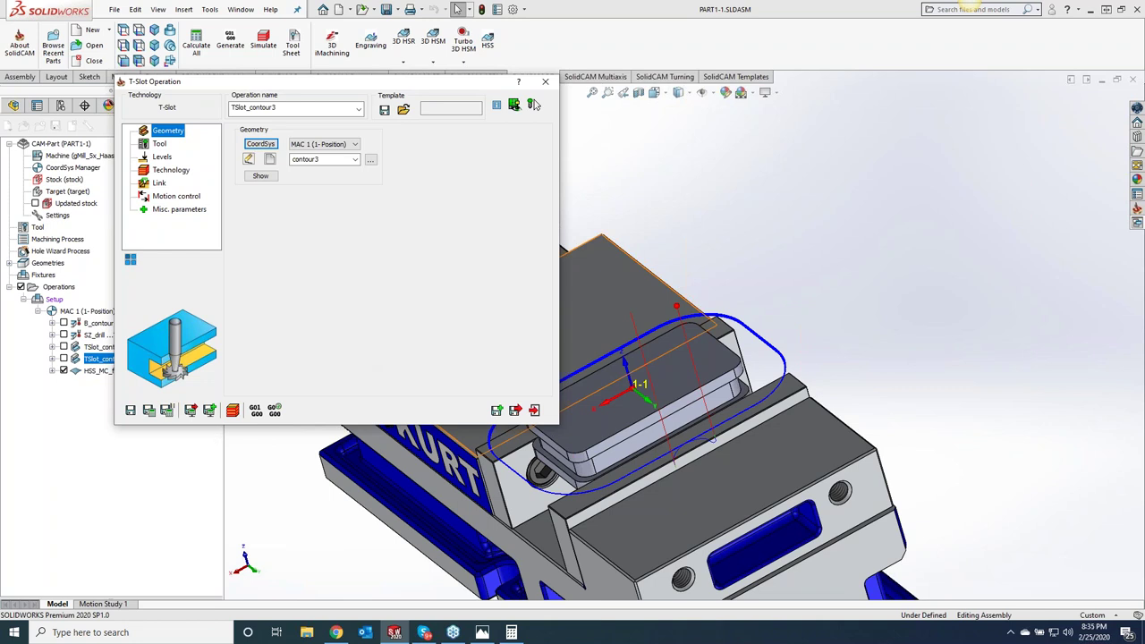
click(168, 171)
click(286, 131)
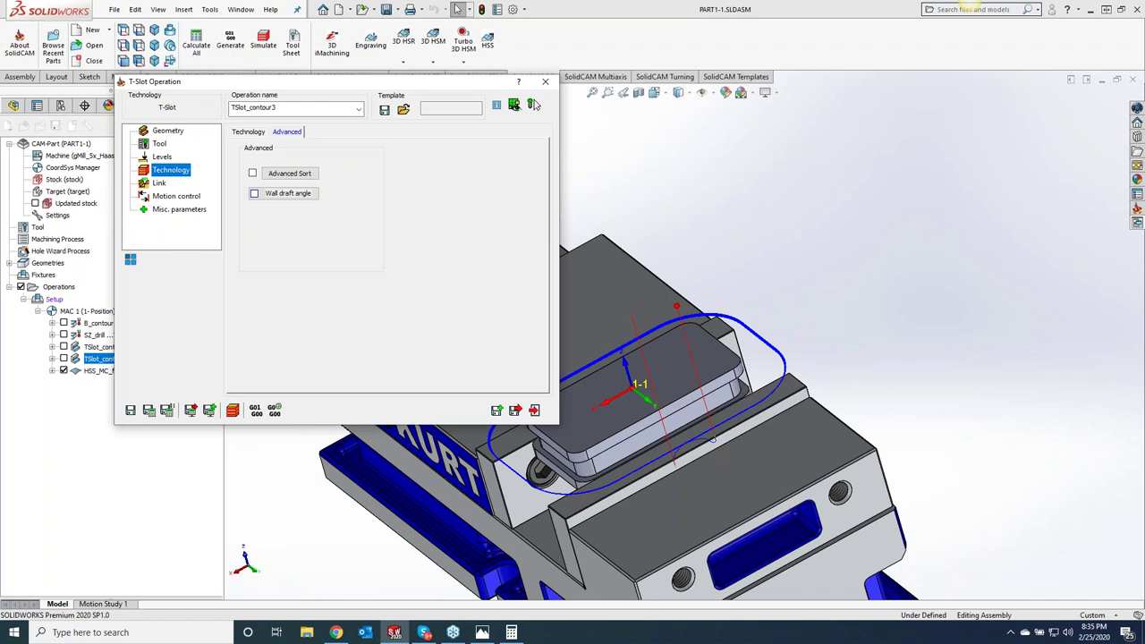
click(532, 104)
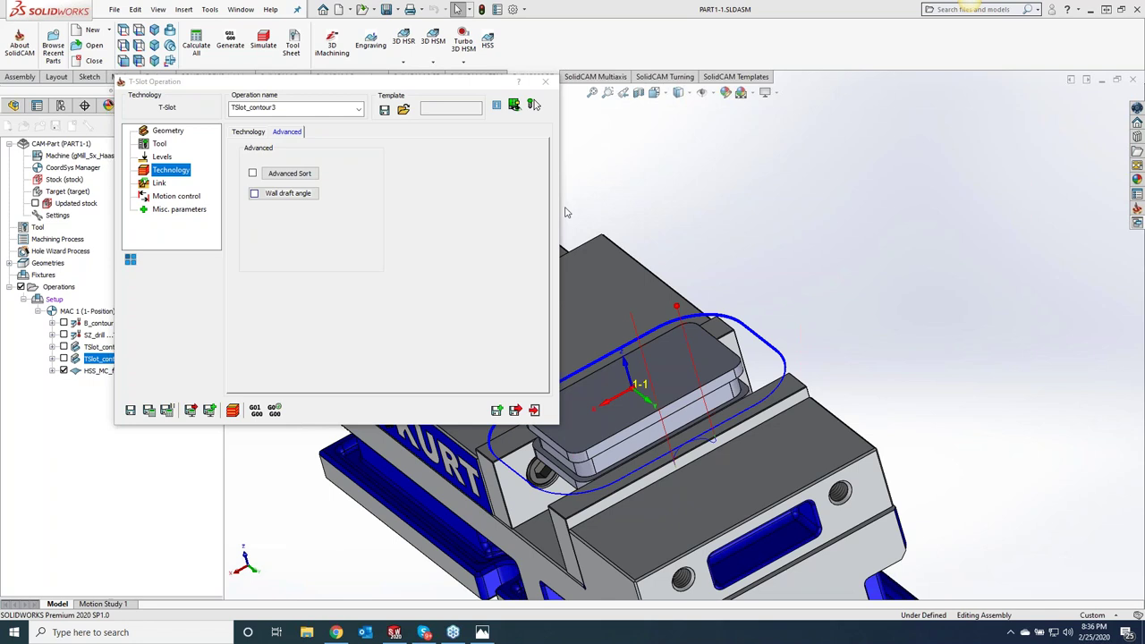
Browse the tool table for TSlot_contour3 and keep tool 1, the 2-inch slot mill
click(158, 144)
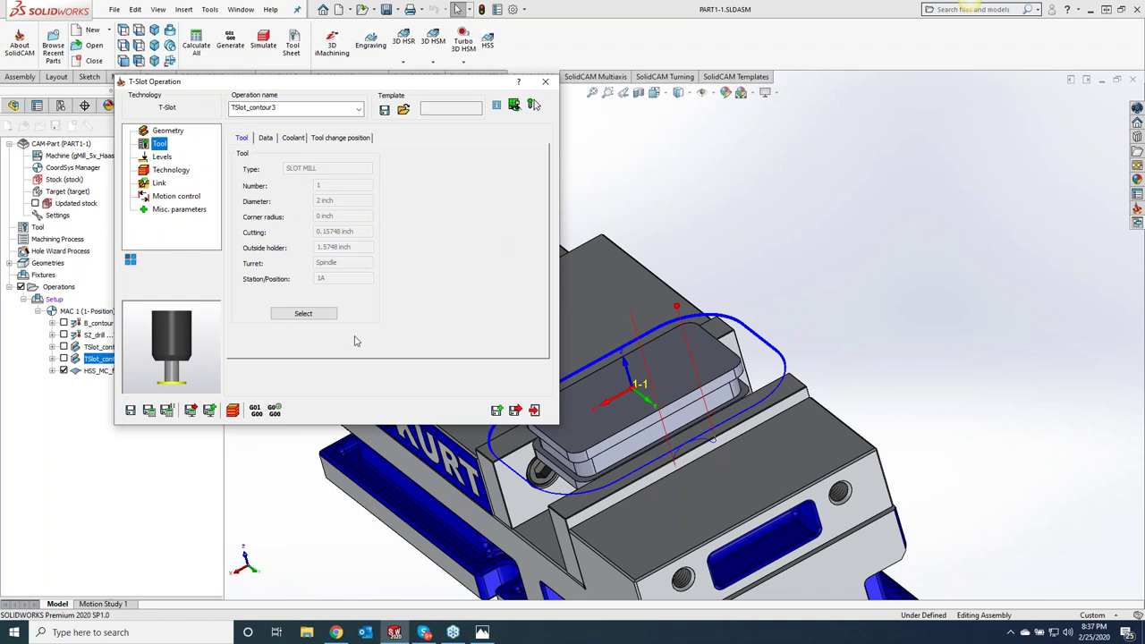
click(303, 313)
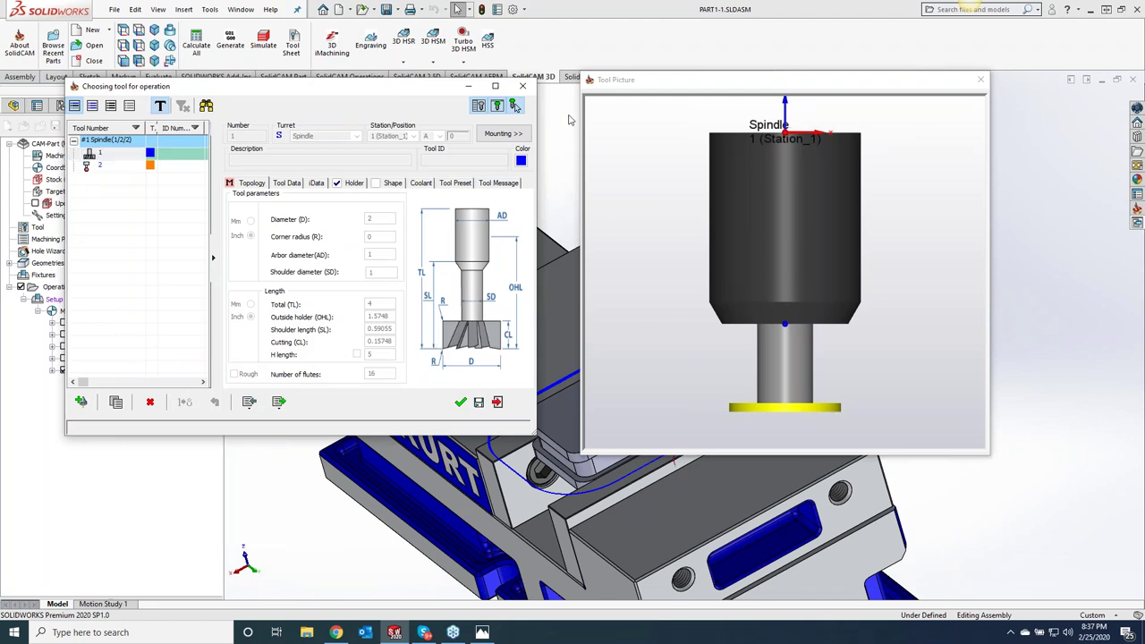
click(514, 105)
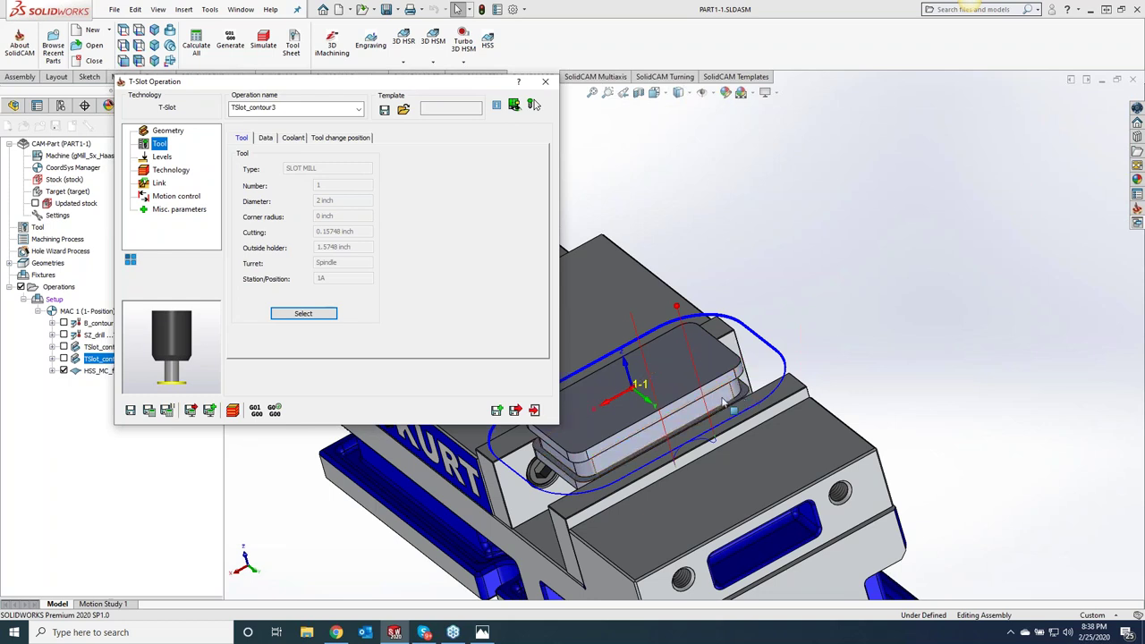
Highlight the side face beneath the jaw and review TSlot_contour3's offsets: wall 0.5, ceiling and floor 0
click(725, 405)
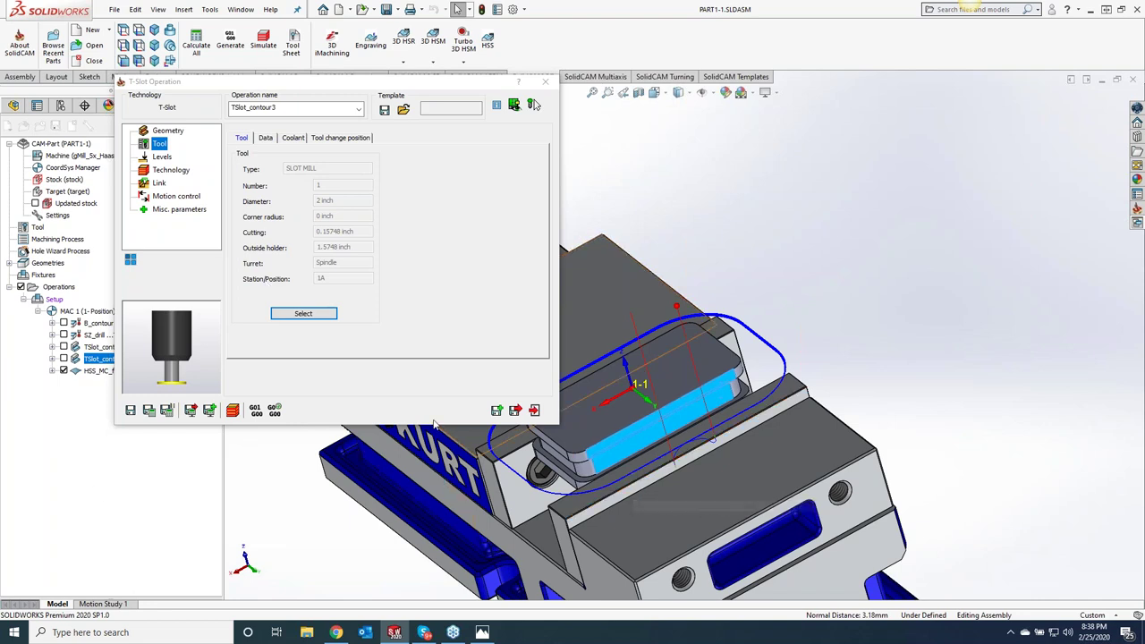
click(177, 171)
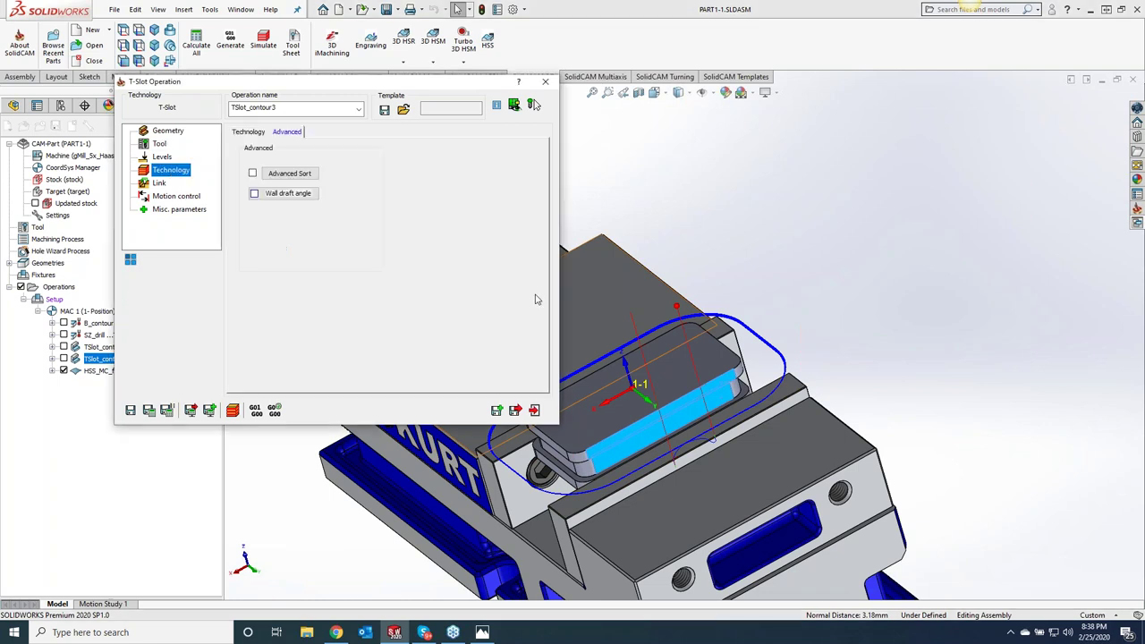
click(249, 132)
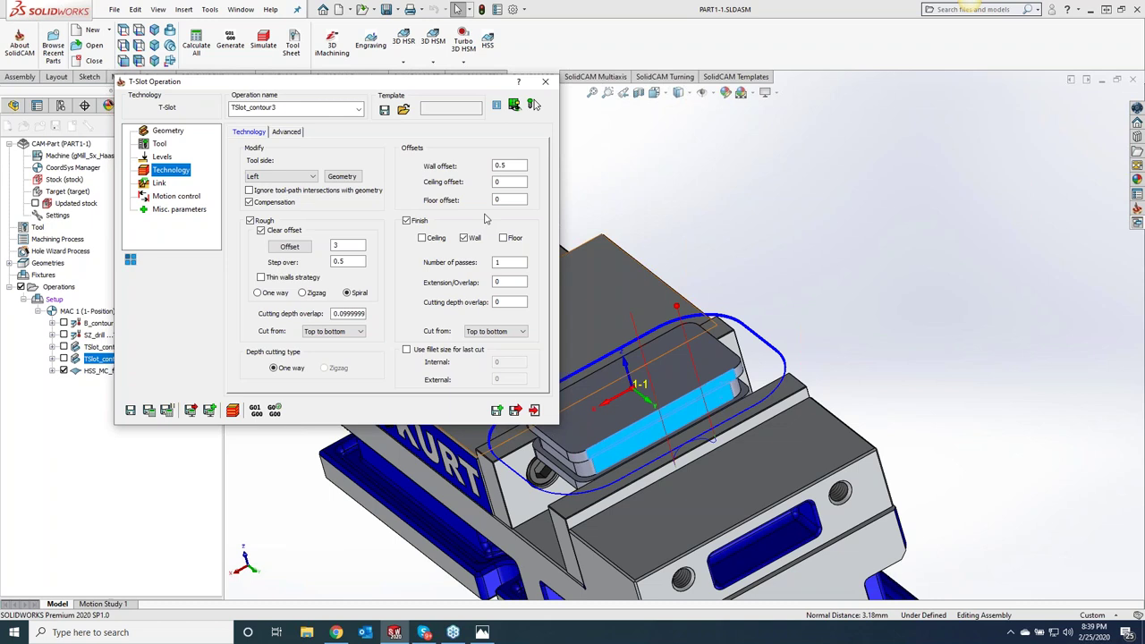
Select the floor offset value in the T-Slot settings for editing
mouse_move(514, 166)
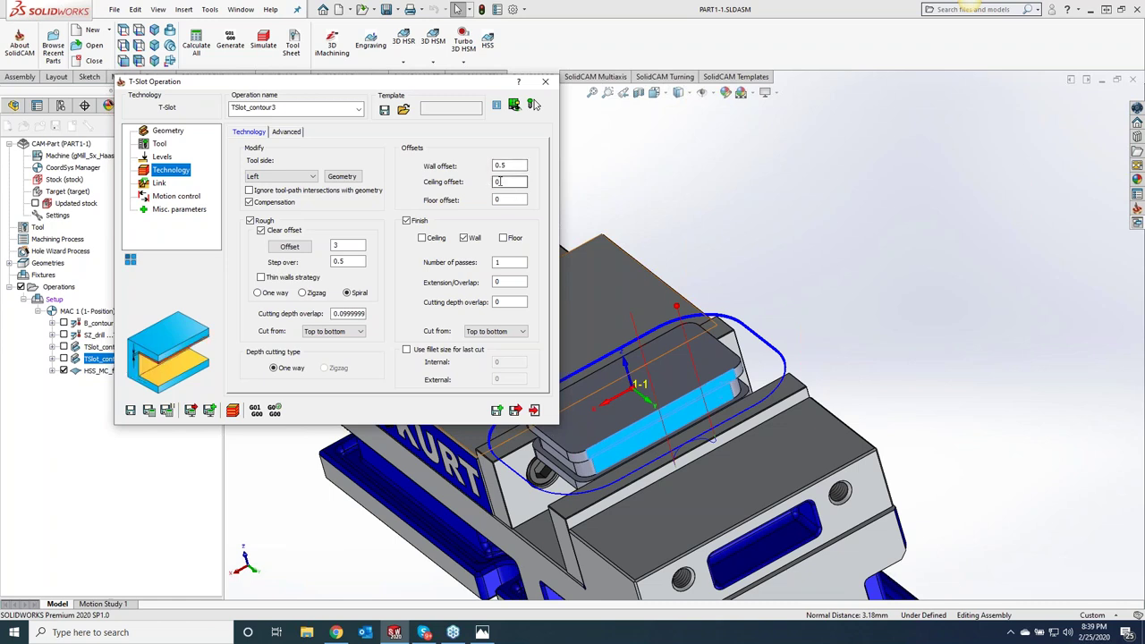
click(504, 199)
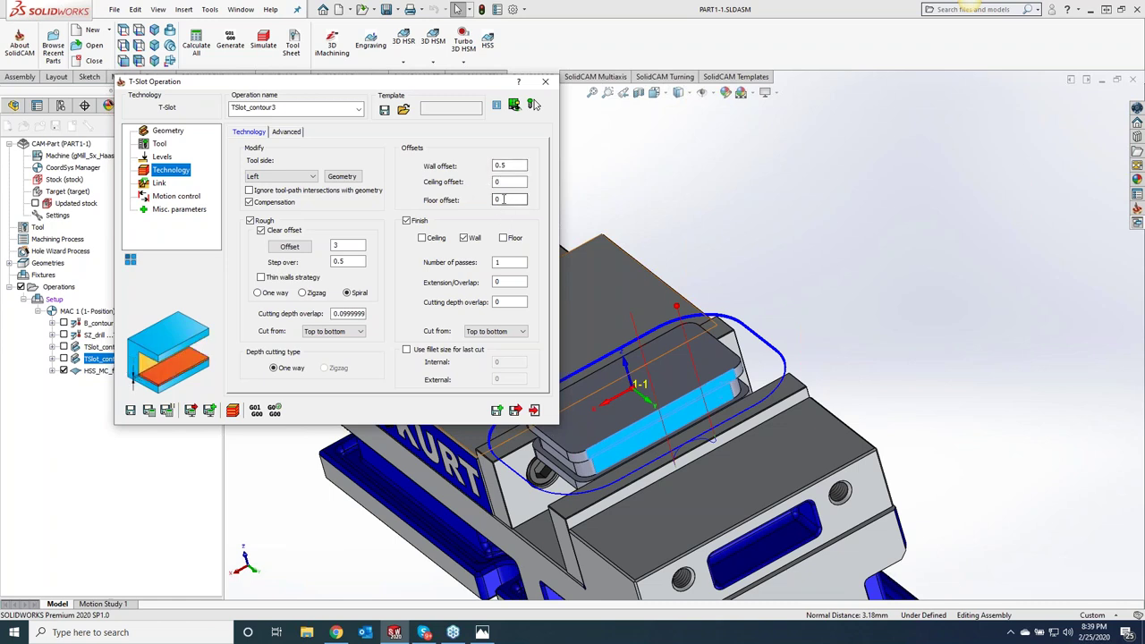
double_click(504, 199)
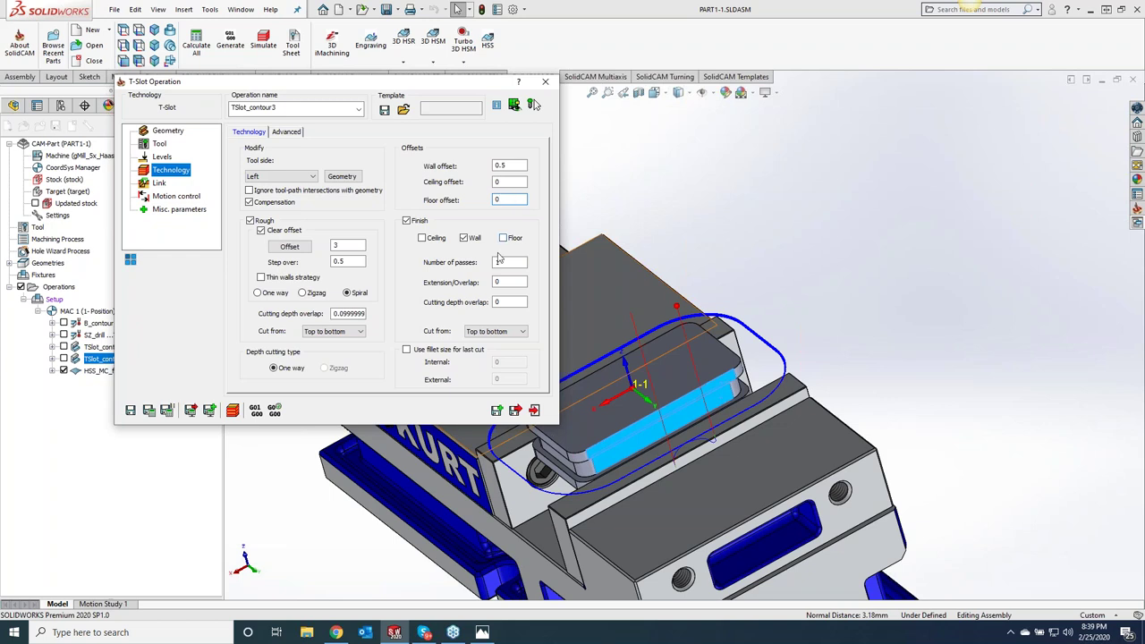
Check the chat notification and move the T-Slot dialog to uncover the operations tree
mouse_move(503, 260)
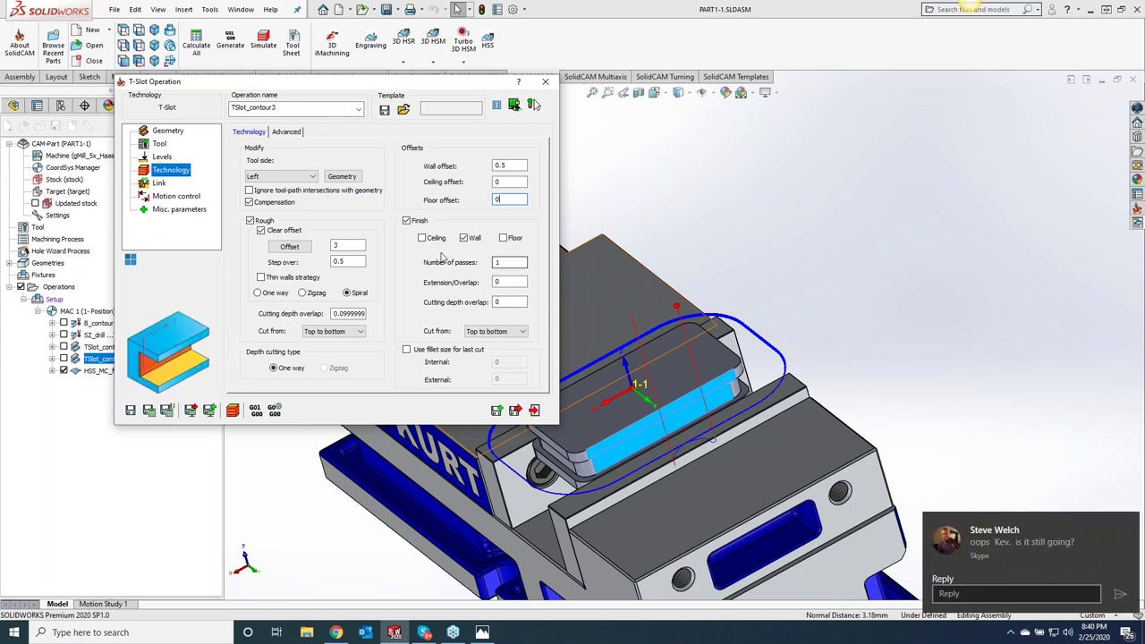
click(1022, 560)
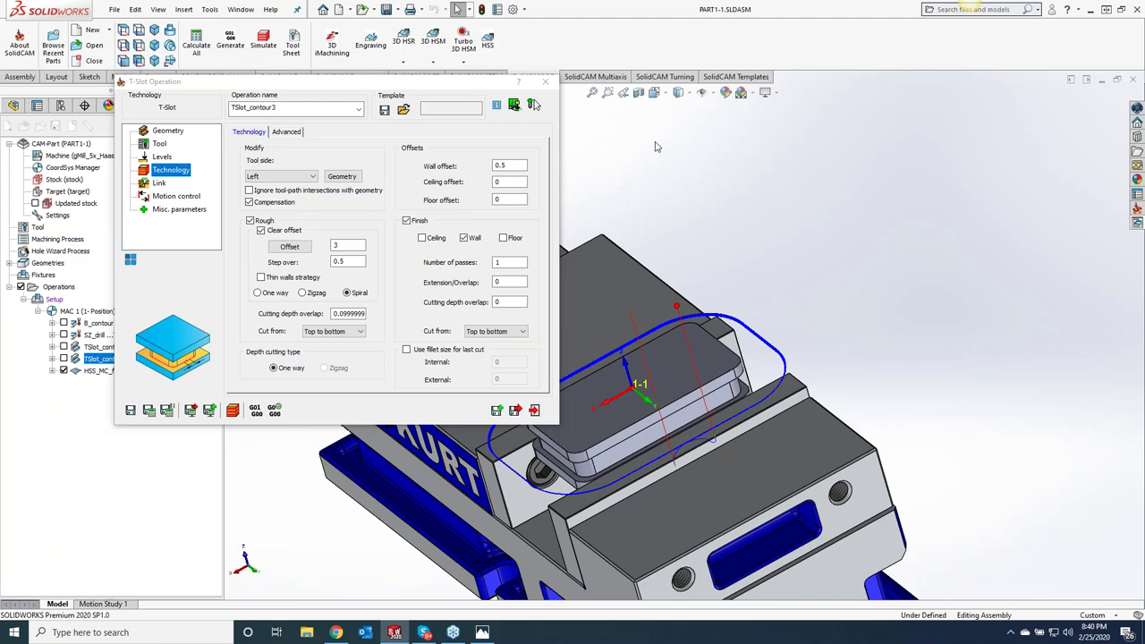
drag(416, 87, 490, 136)
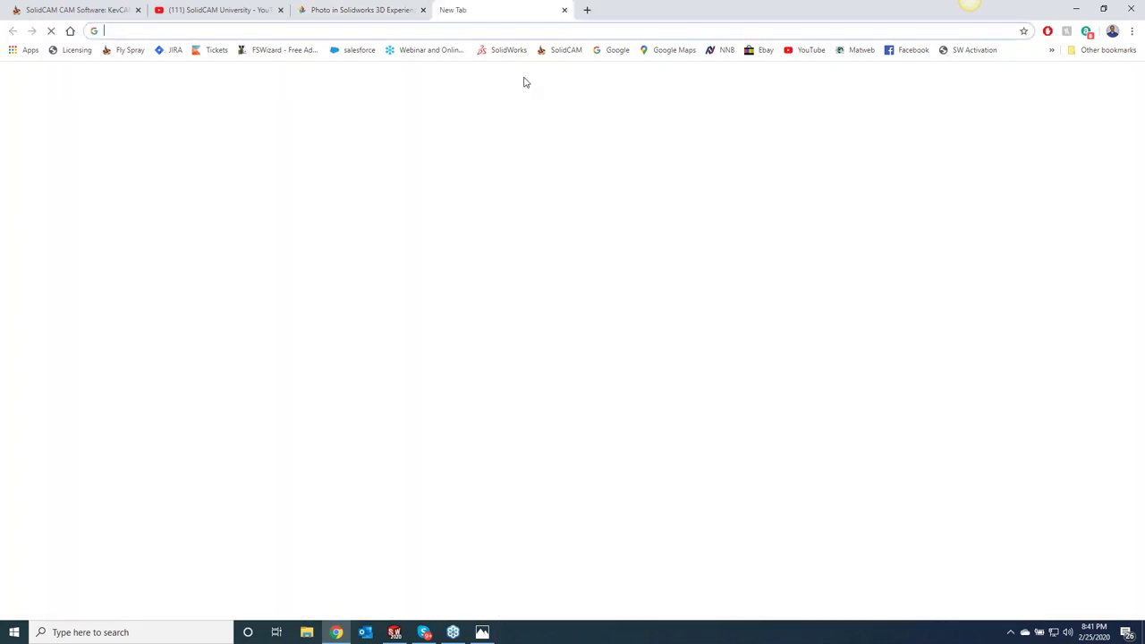
In a new tab, search 'decadent minimalist' and open the Decadent Minimalist Designs site
click(445, 10)
text(dec)
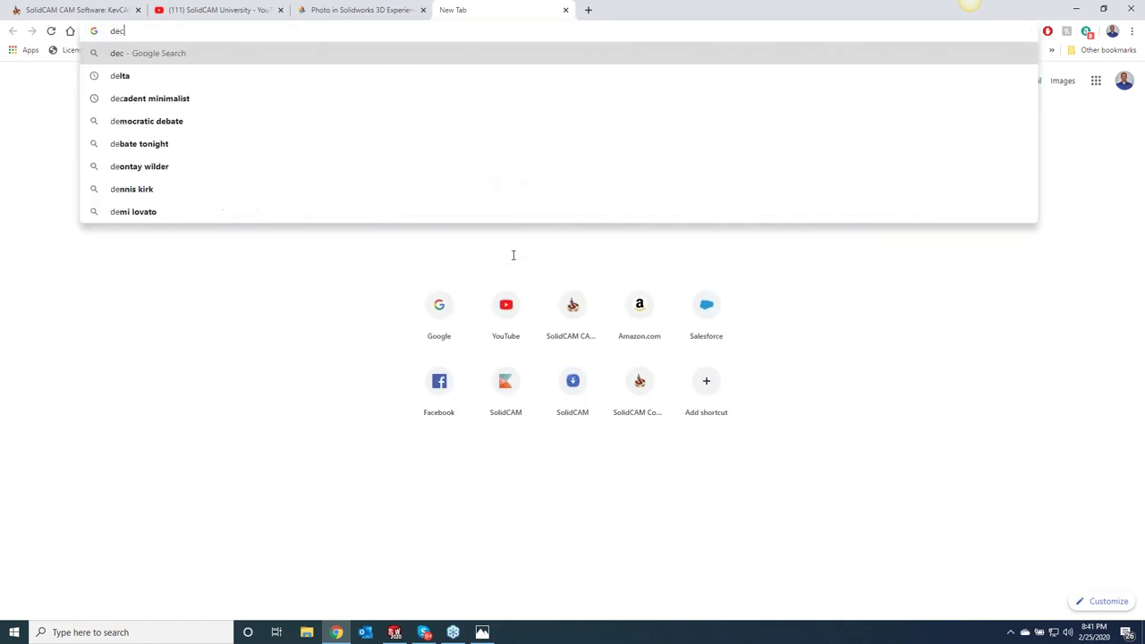
text(iade)
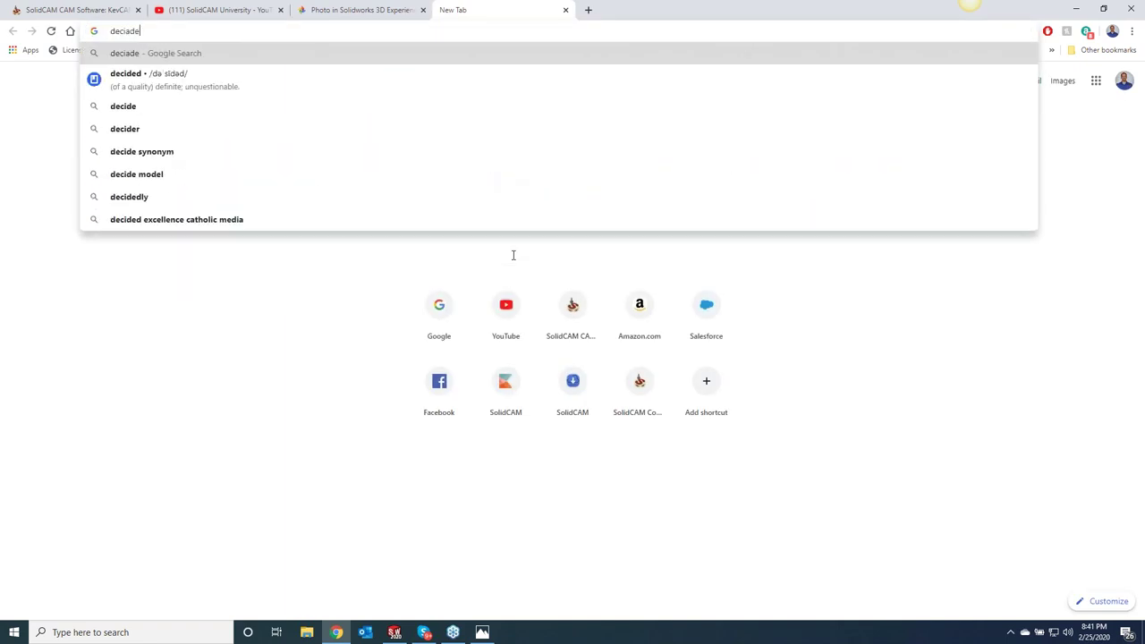
text( mil)
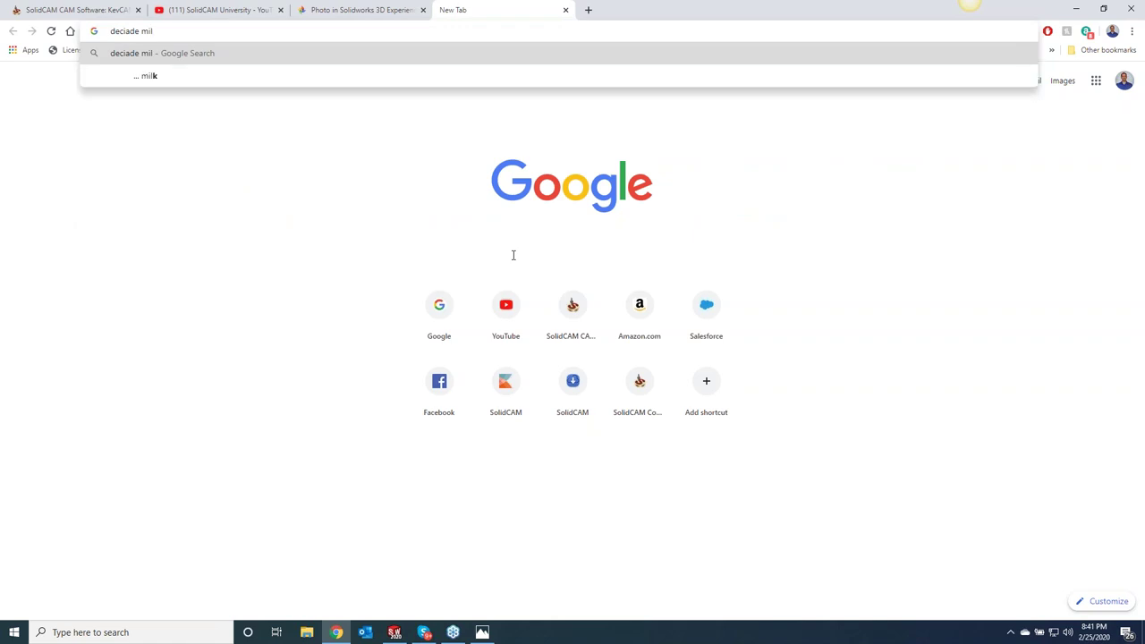
key(BackSpace)
key(BackSpace)
key(BackSpace)
key(BackSpace)
key(BackSpace)
key(BackSpace)
key(BackSpace)
key(BackSpace)
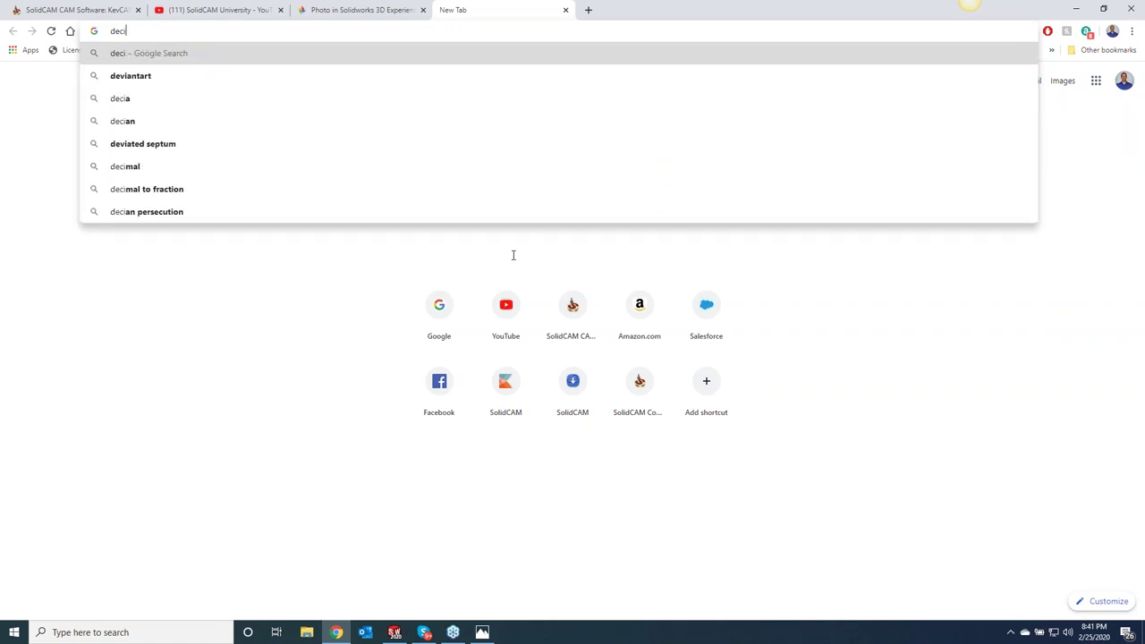
key(BackSpace)
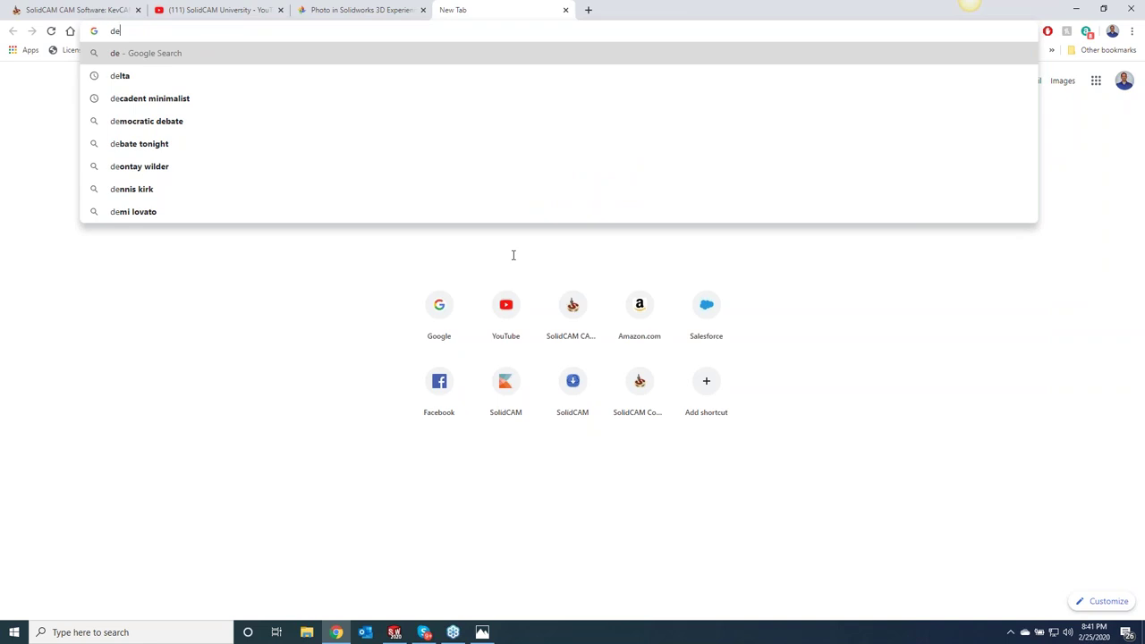
click(207, 102)
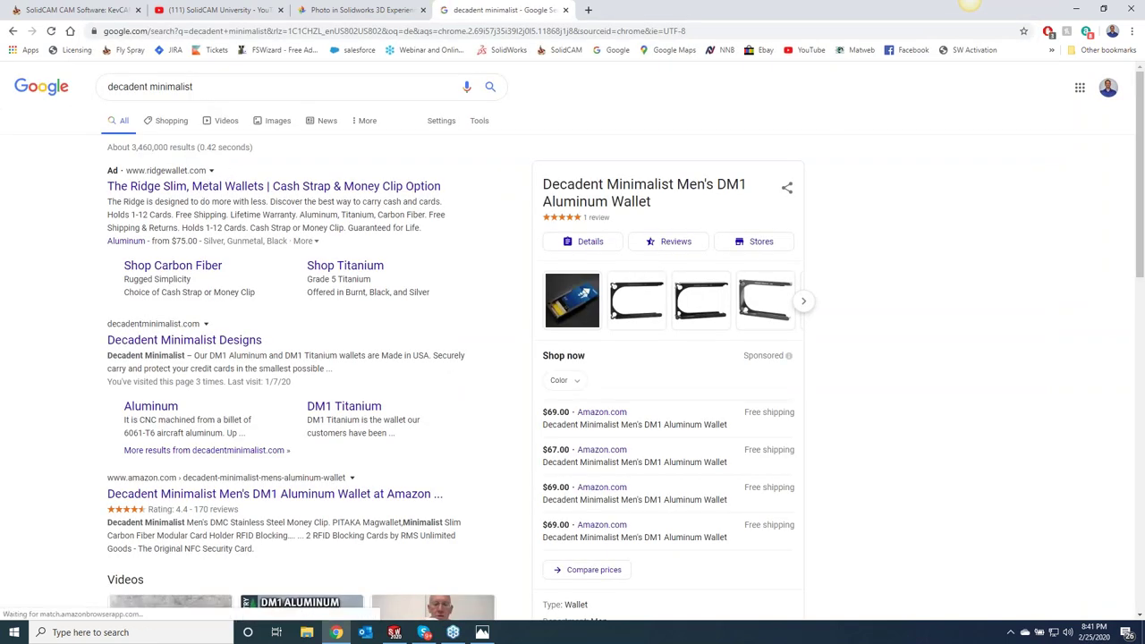
click(176, 349)
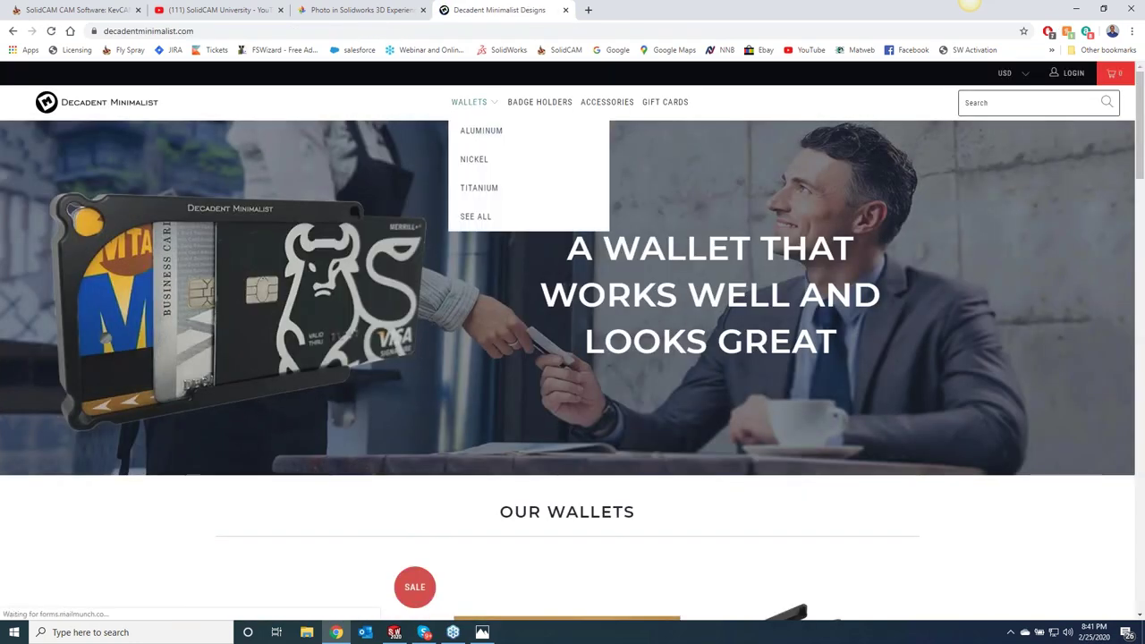
Browse the Wallets collection, then switch back to the KevCAM Night School registration tab
click(469, 102)
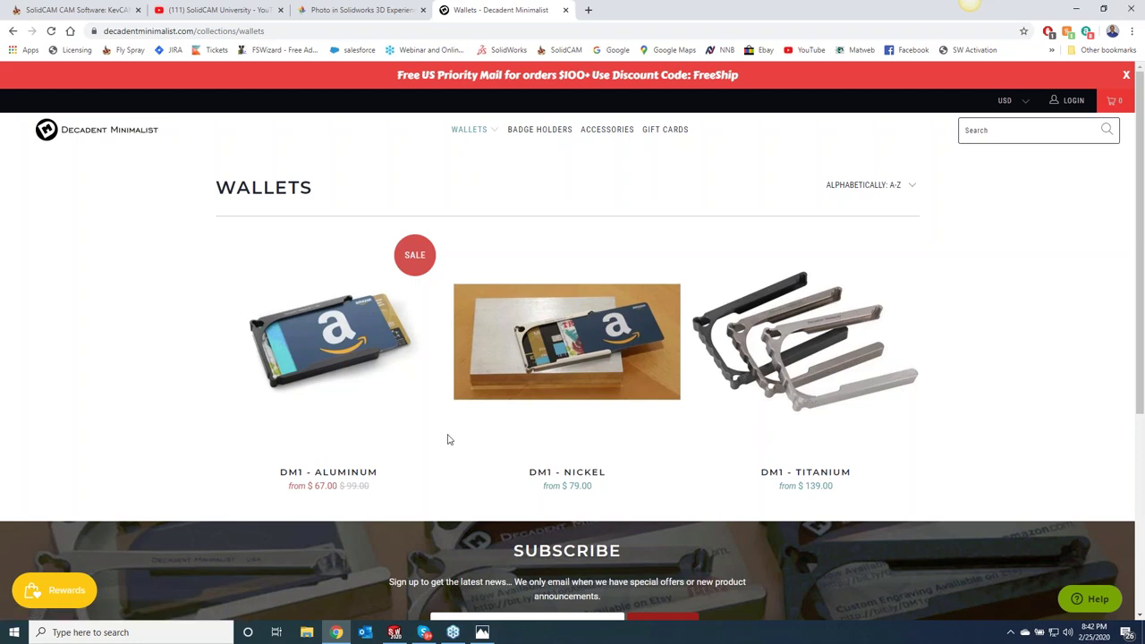
click(76, 10)
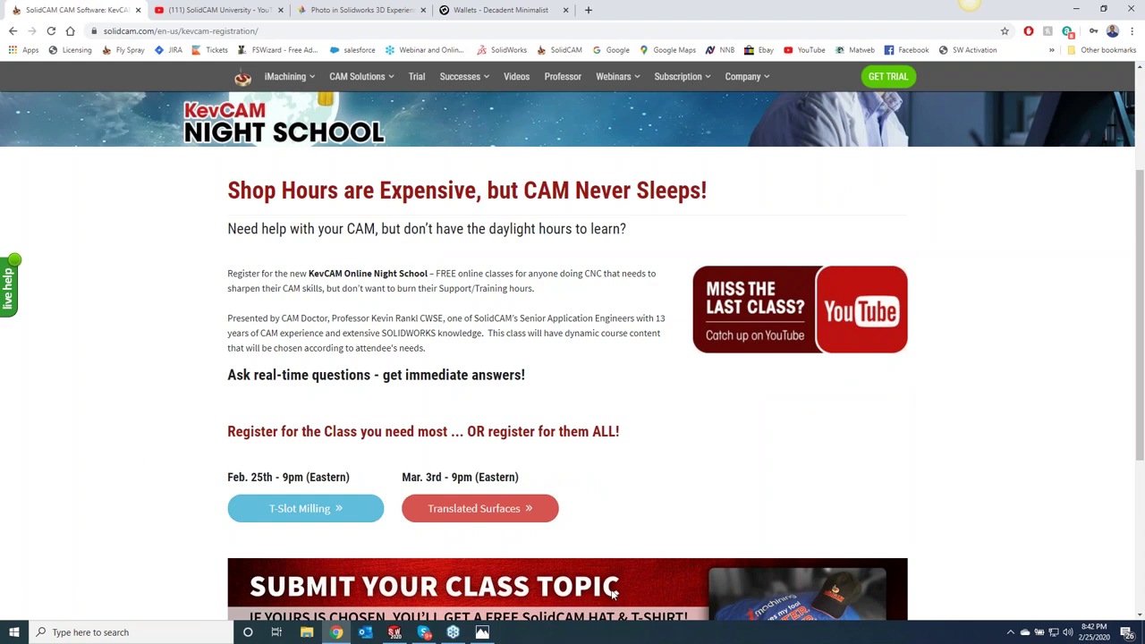